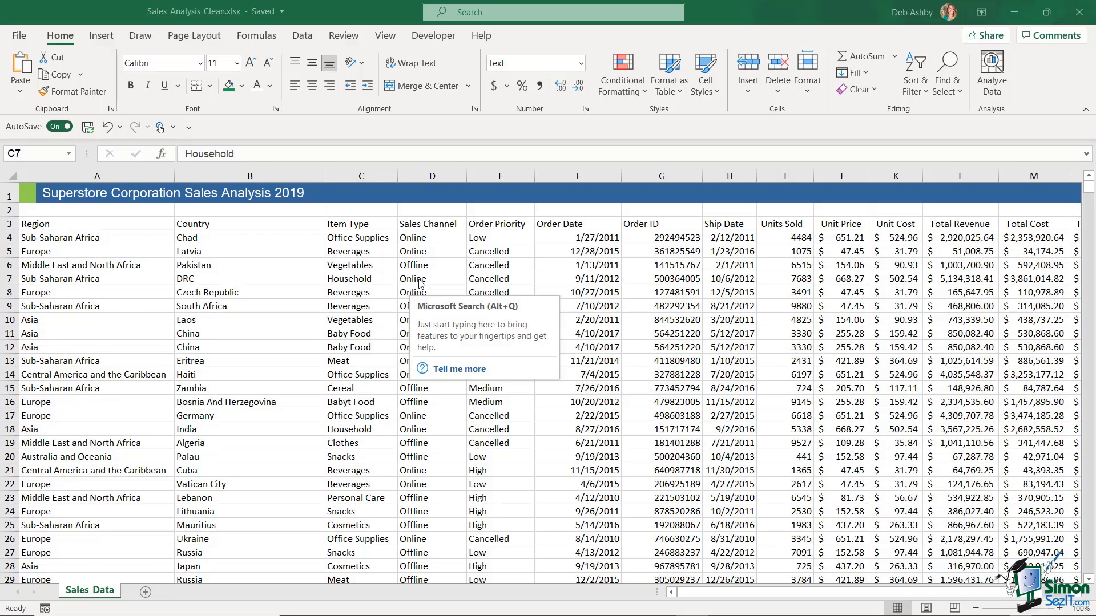
# - Turn off AutoSave for the workbook
pyautogui.click(420, 279)
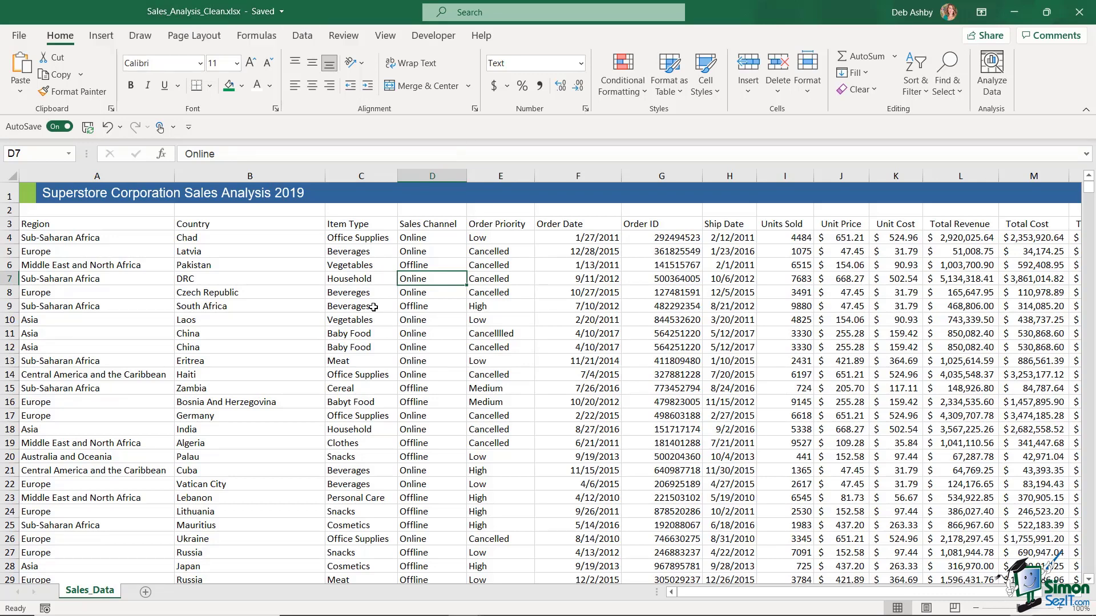
pyautogui.click(352, 280)
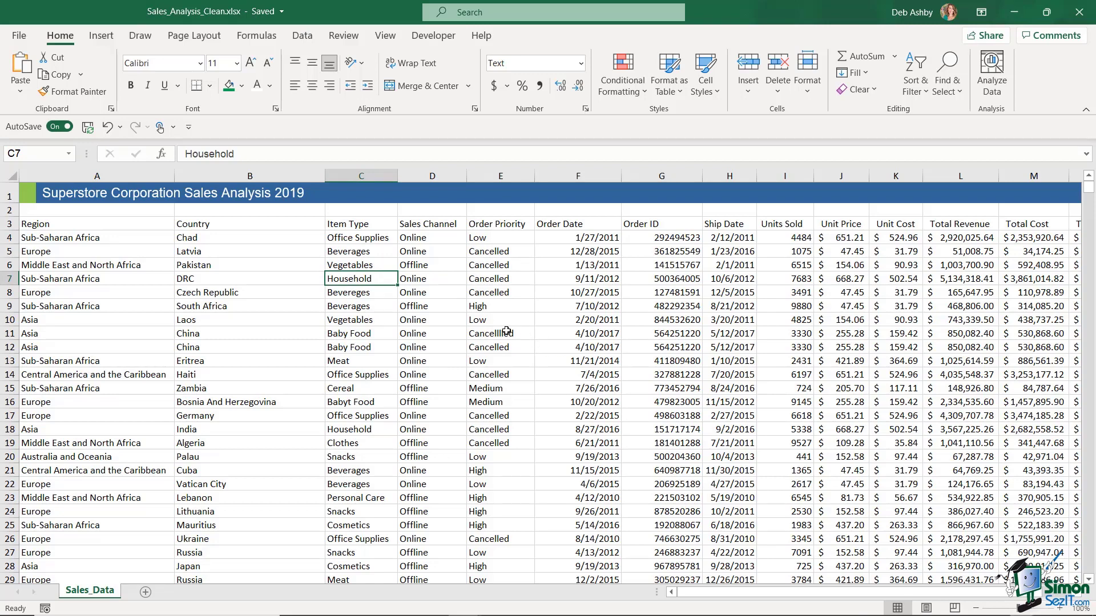
pyautogui.click(60, 126)
pyautogui.click(277, 306)
pyautogui.click(434, 310)
pyautogui.click(425, 347)
pyautogui.click(334, 347)
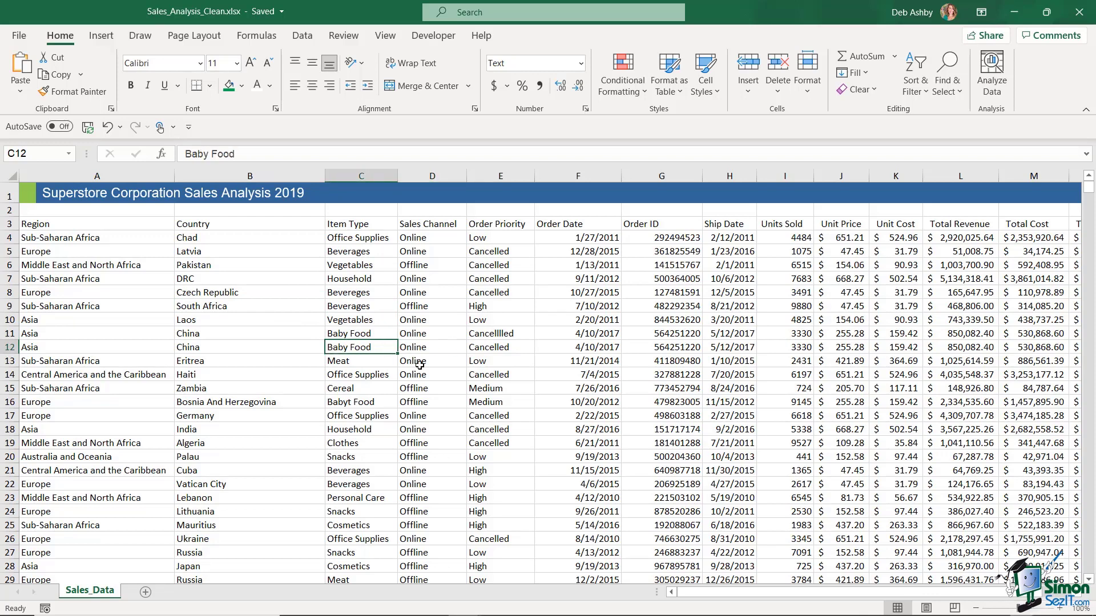
pyautogui.click(419, 364)
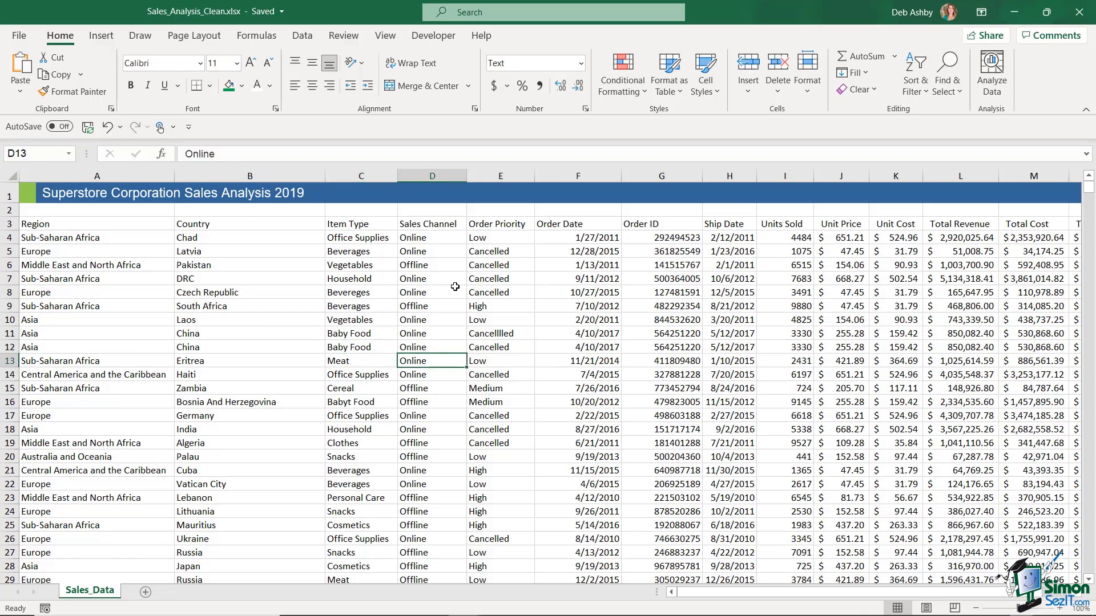
# - Look through the light, medium and dark table styles available for formatting the sales data
pyautogui.click(499, 292)
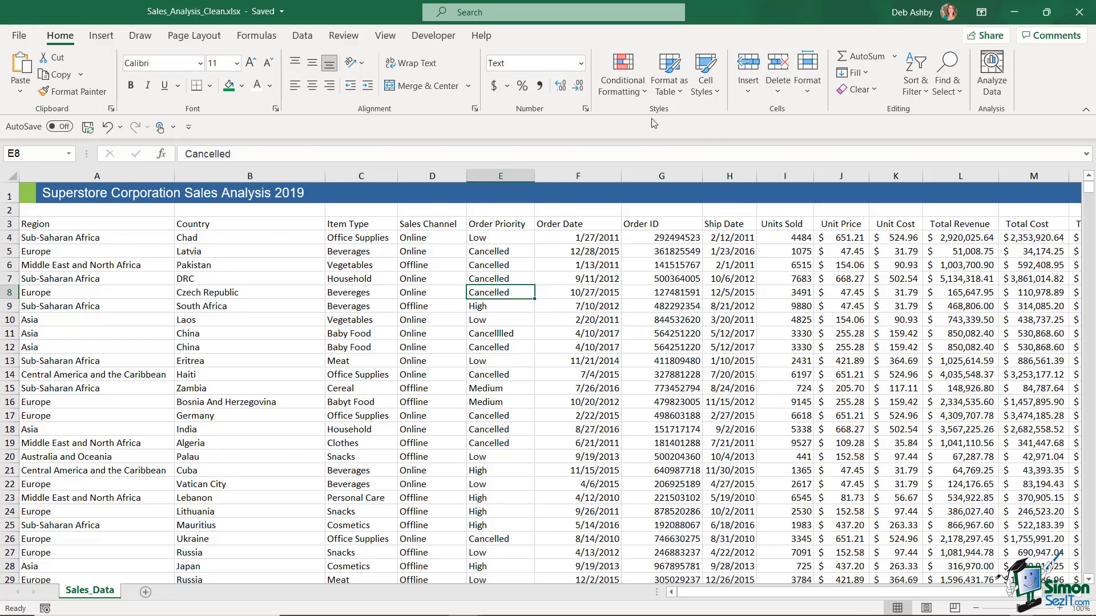
pyautogui.click(683, 94)
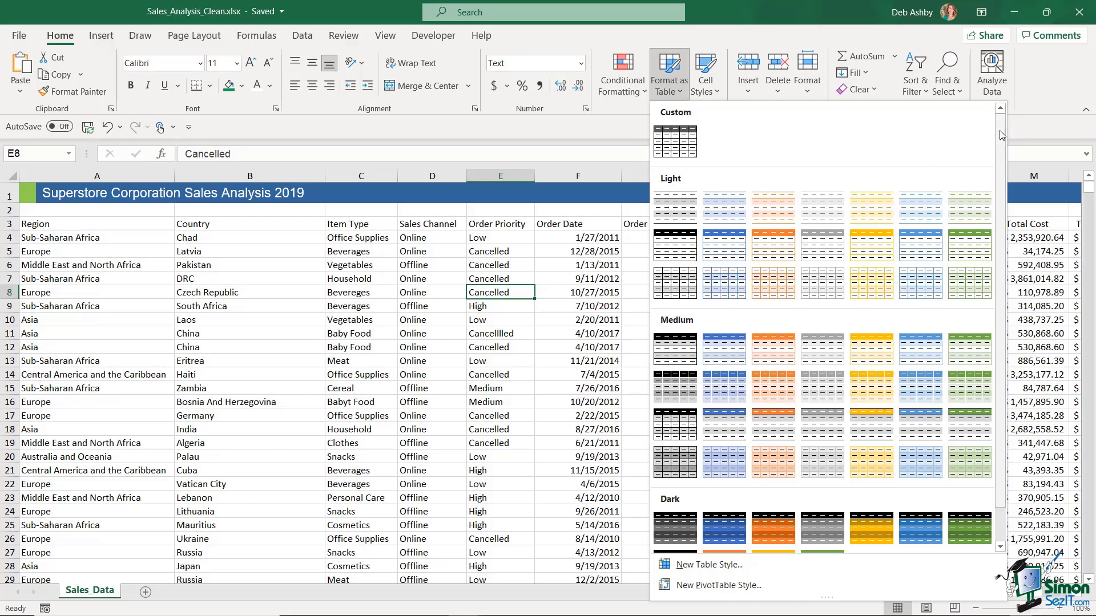
pyautogui.moveTo(1002, 149); pyautogui.dragTo(1010, 185)
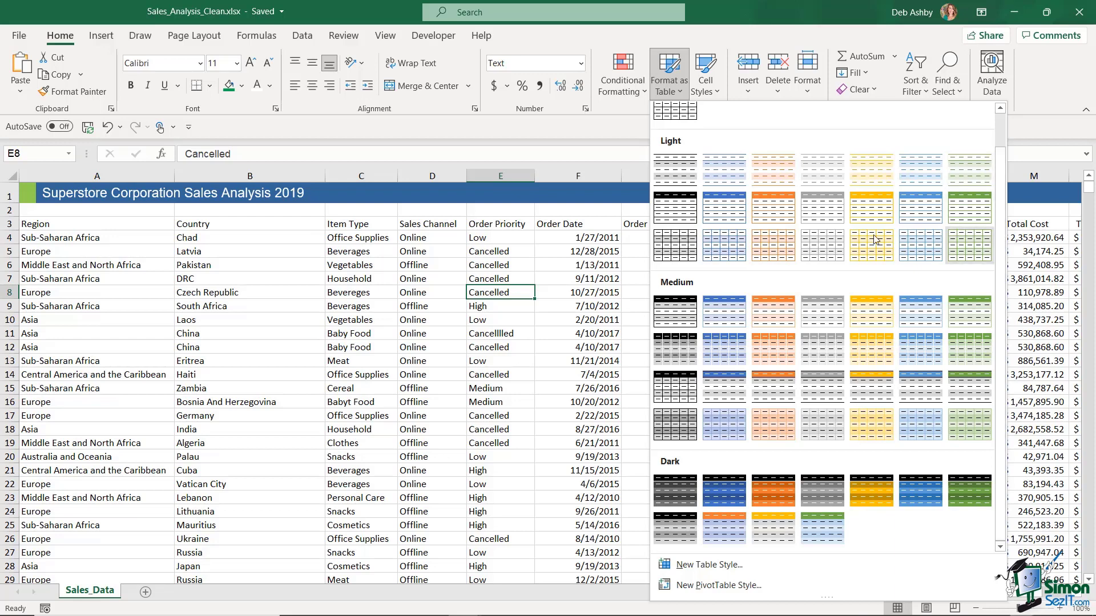
pyautogui.moveTo(1004, 227); pyautogui.dragTo(1004, 178)
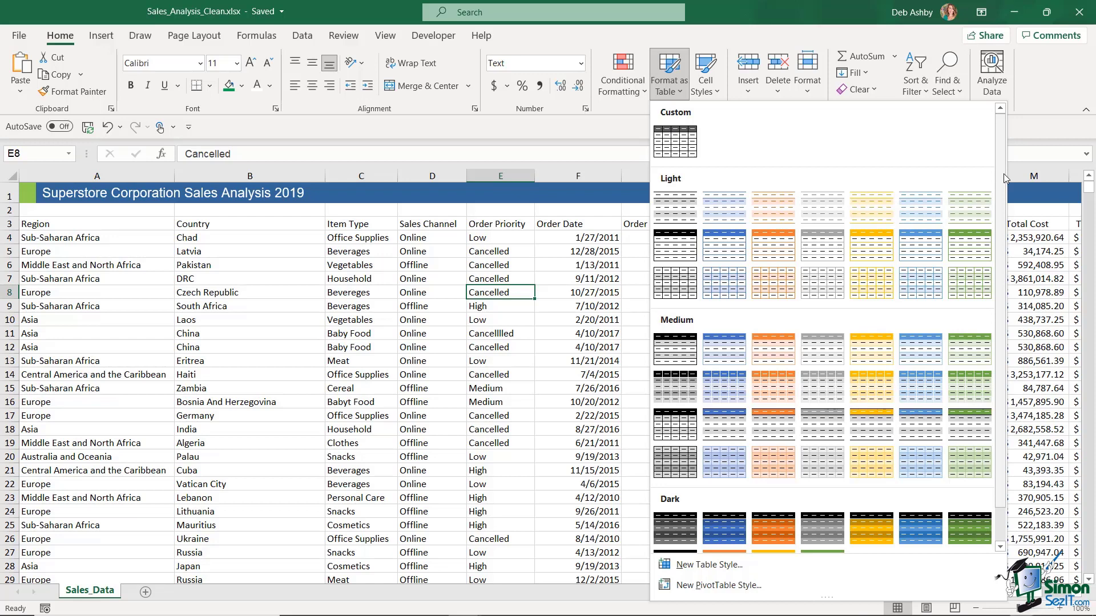
pyautogui.click(800, 8)
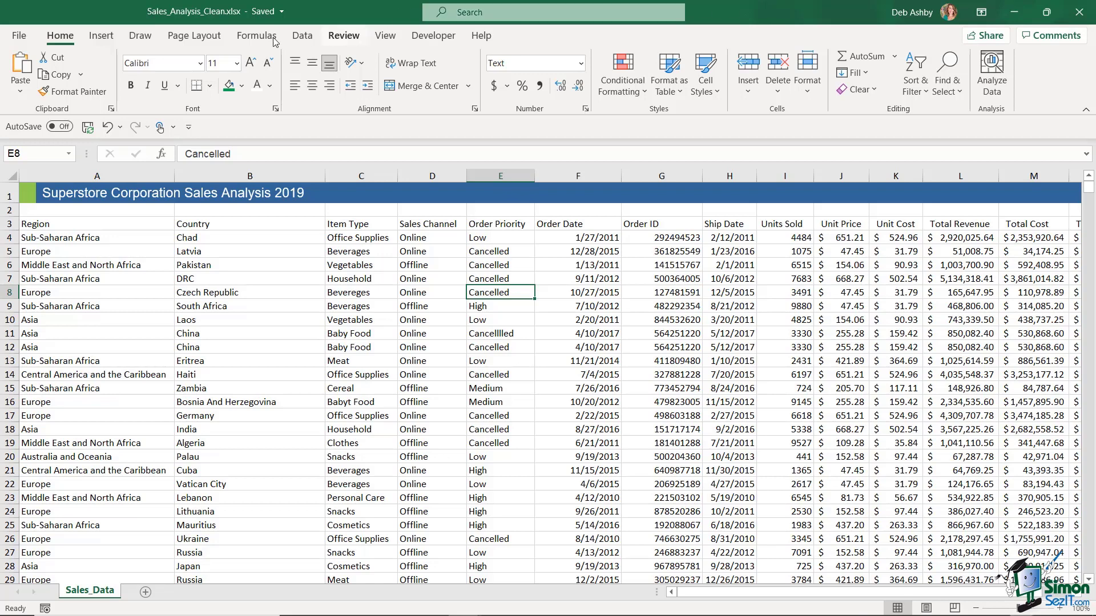
# - Apply the Gallery theme to the workbook and check the table style colours it offers
pyautogui.click(185, 41)
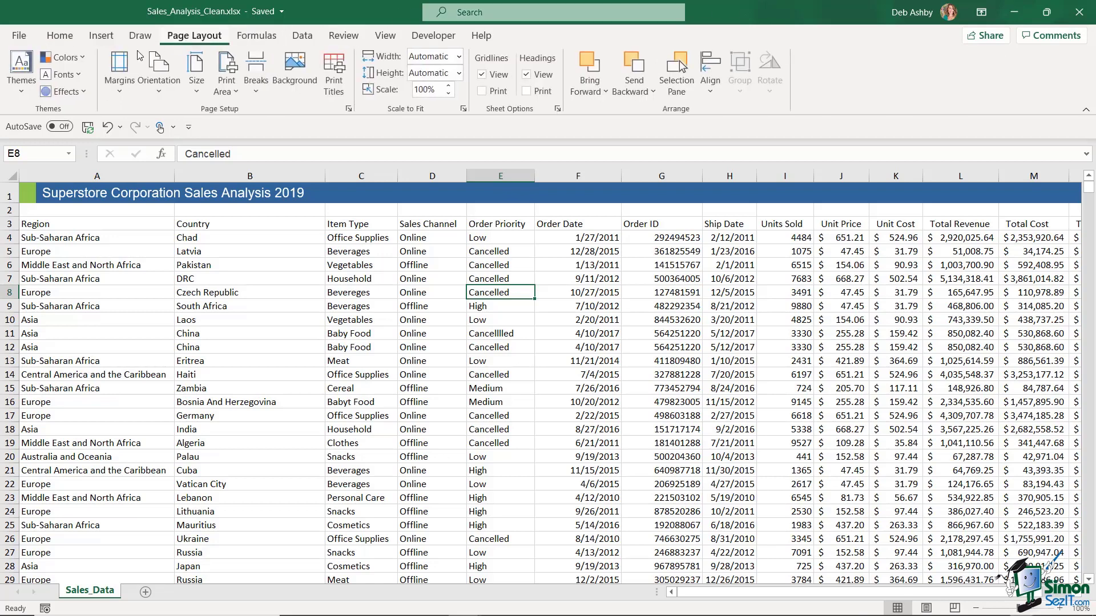
pyautogui.click(25, 96)
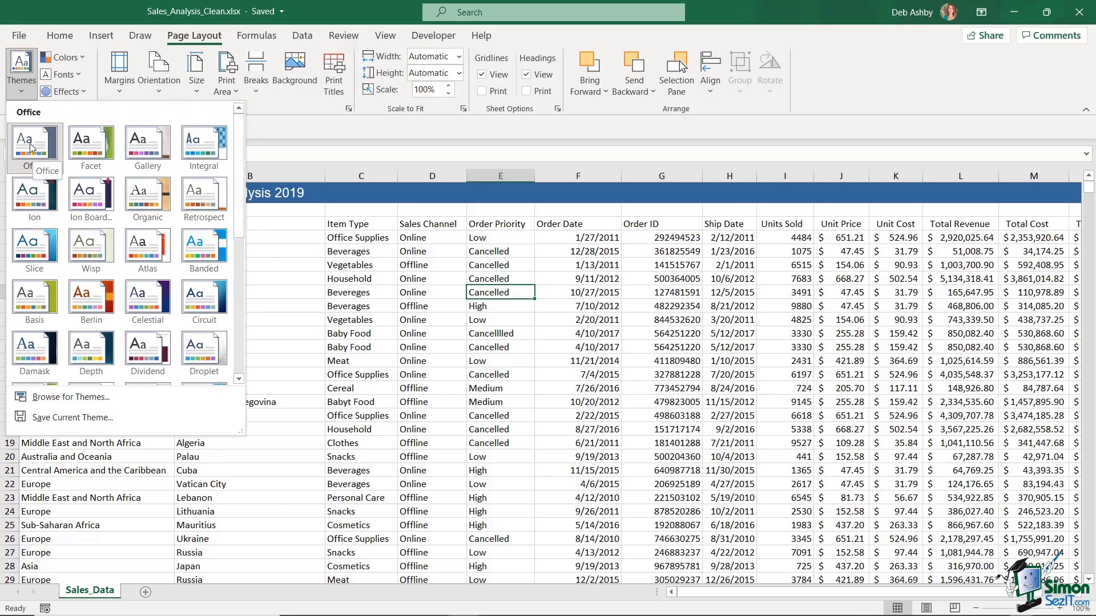
pyautogui.click(149, 153)
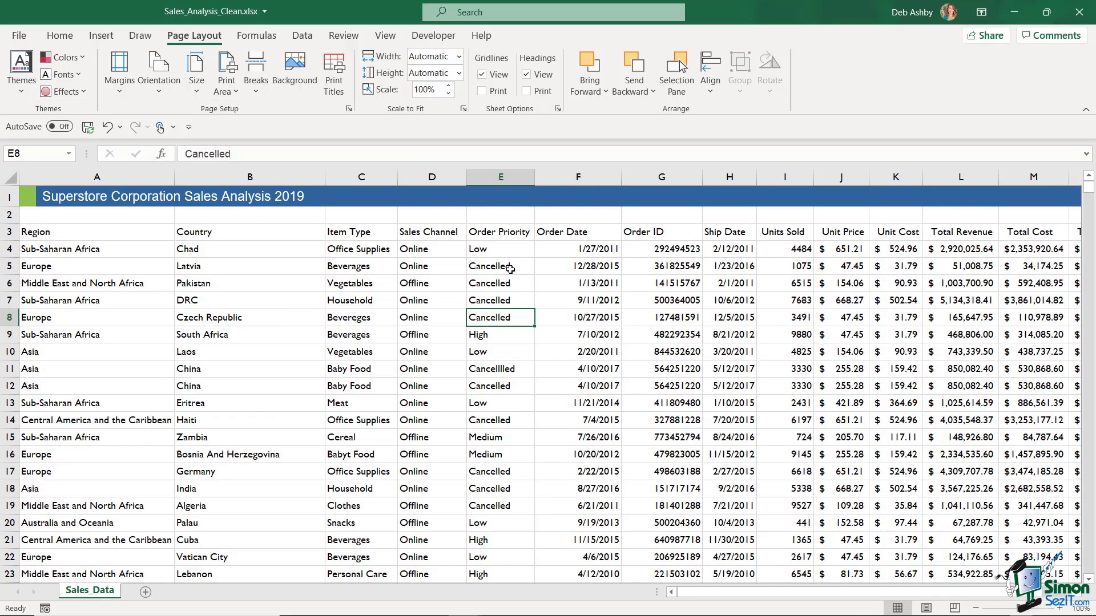
pyautogui.click(60, 35)
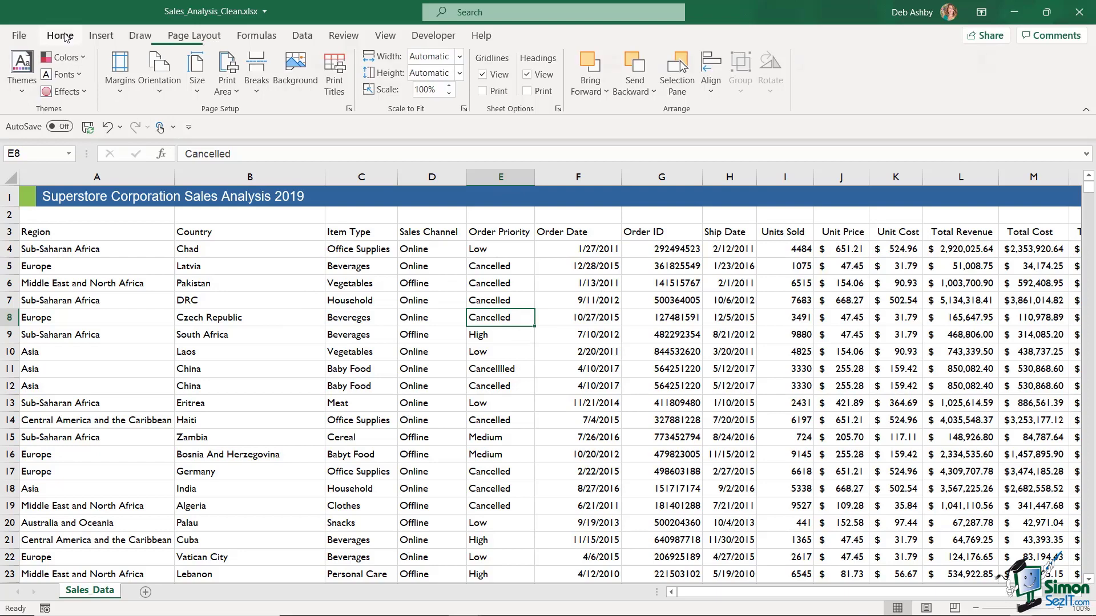
pyautogui.click(677, 86)
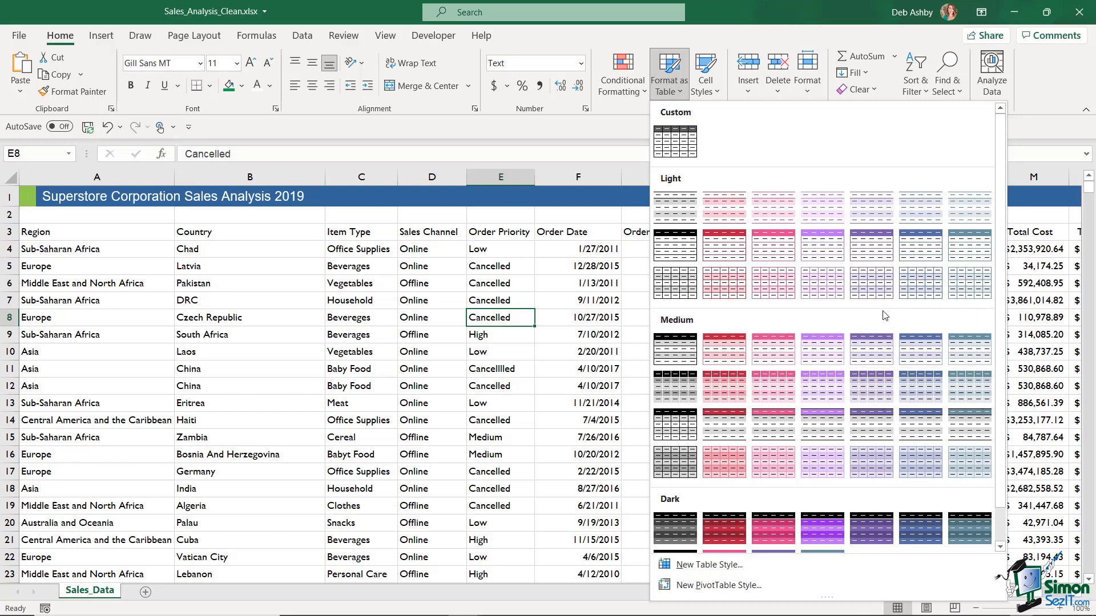
# - Set the workbook theme back to Office
pyautogui.click(208, 41)
pyautogui.click(19, 70)
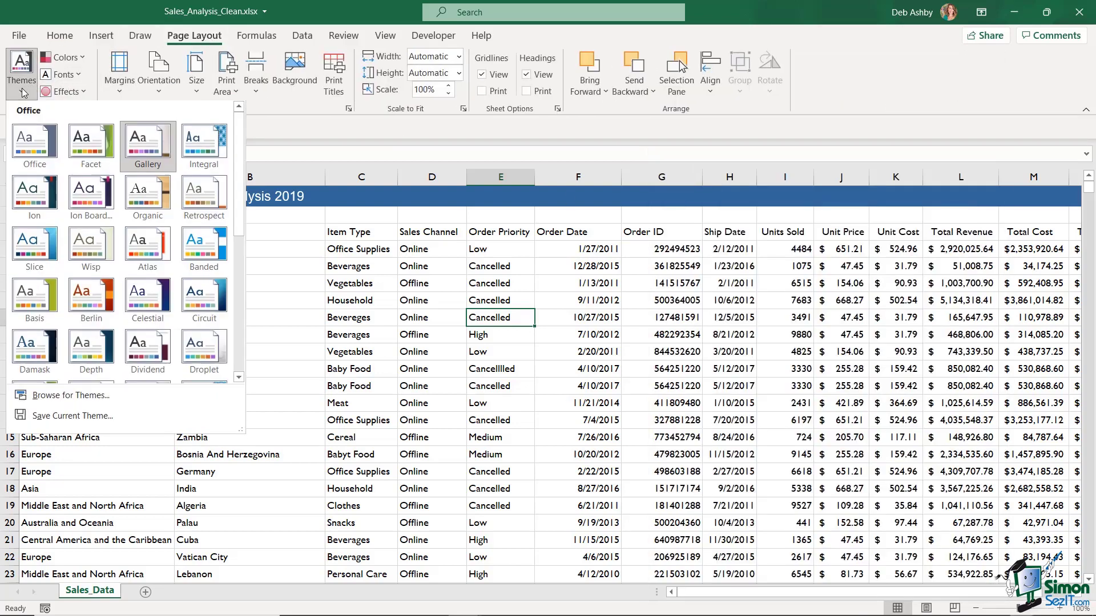
pyautogui.click(27, 147)
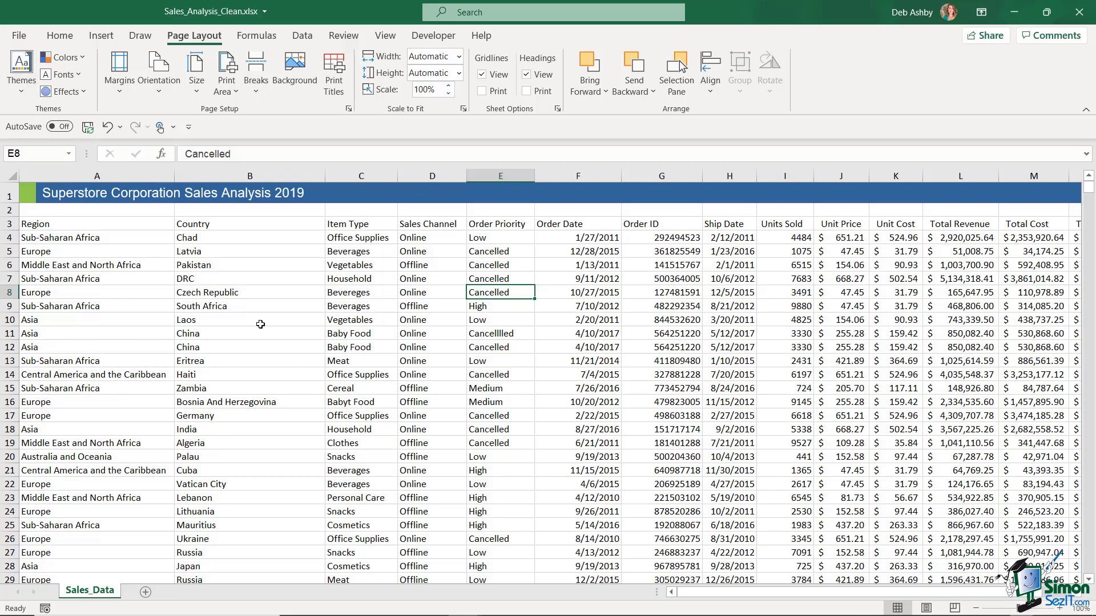
# - Format the sales data in A3:N10004 as a table with headers, using the black-and-grey banded Medium style
pyautogui.click(60, 35)
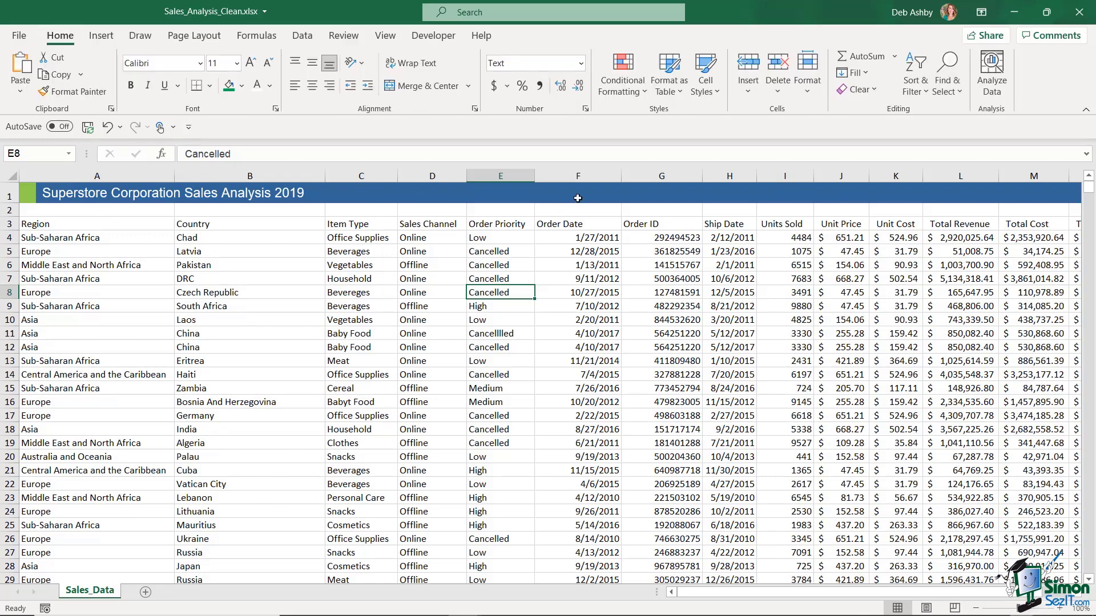
pyautogui.click(679, 91)
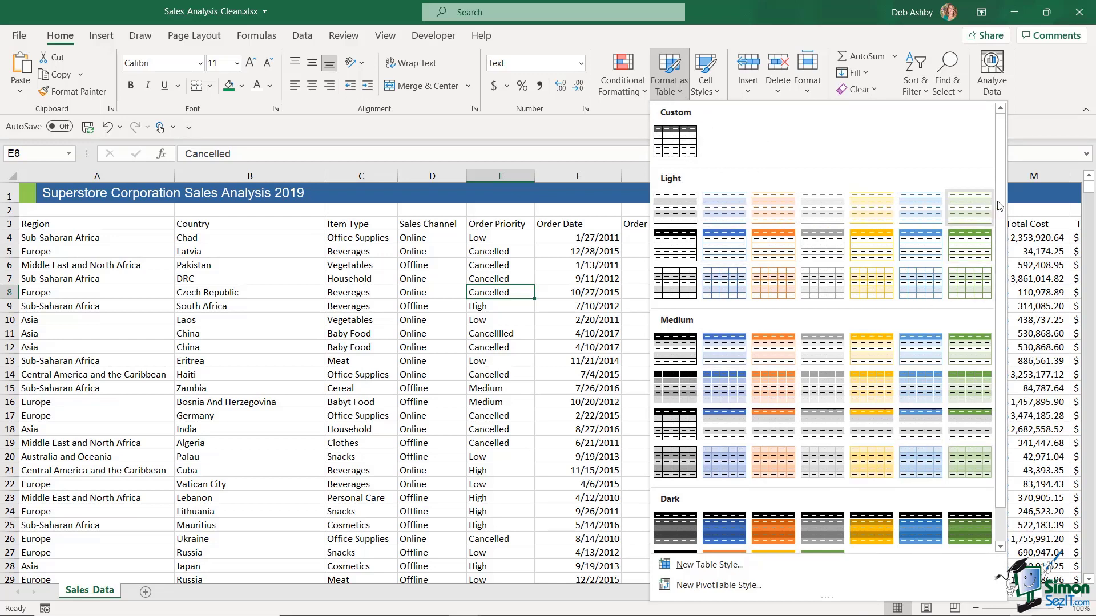
pyautogui.scroll(-1, 1006, 262)
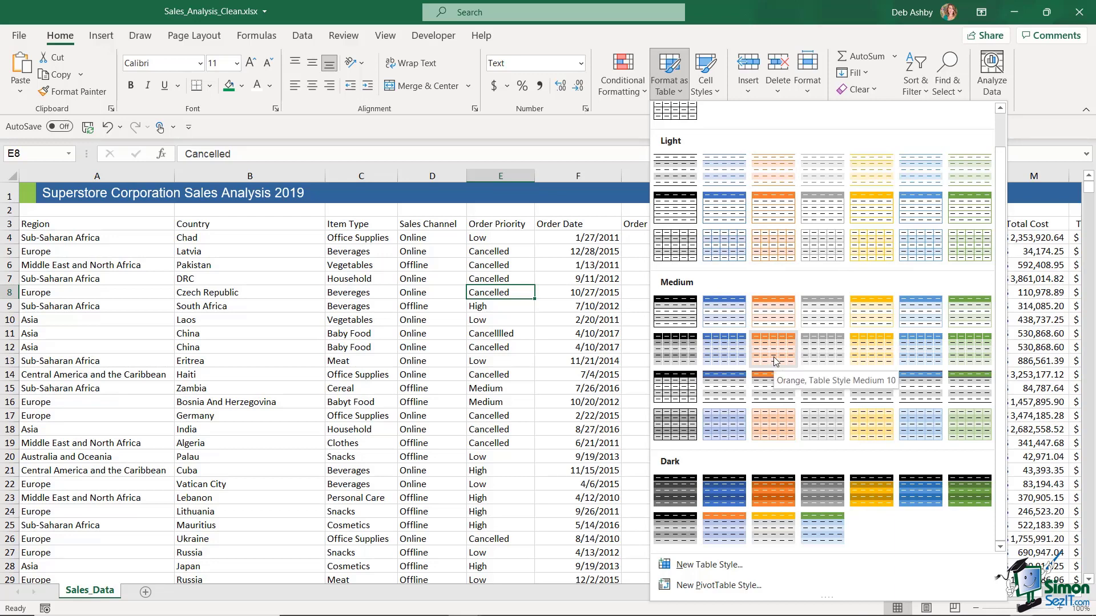
pyautogui.click(674, 358)
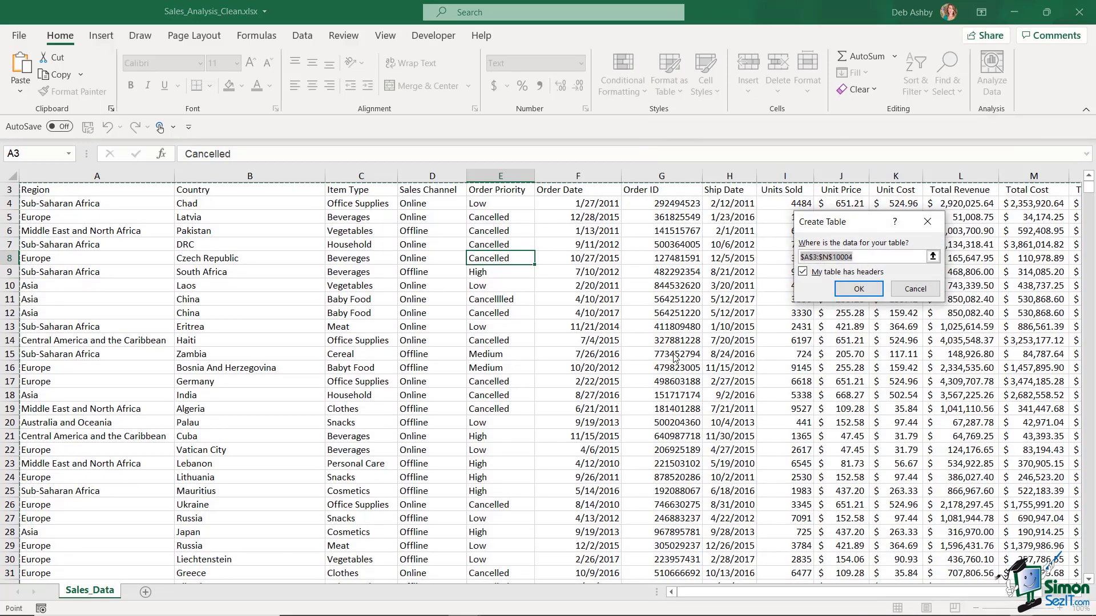
pyautogui.click(861, 291)
# - Change the sales table's style to Blue, Table Style Medium 6
pyautogui.click(622, 313)
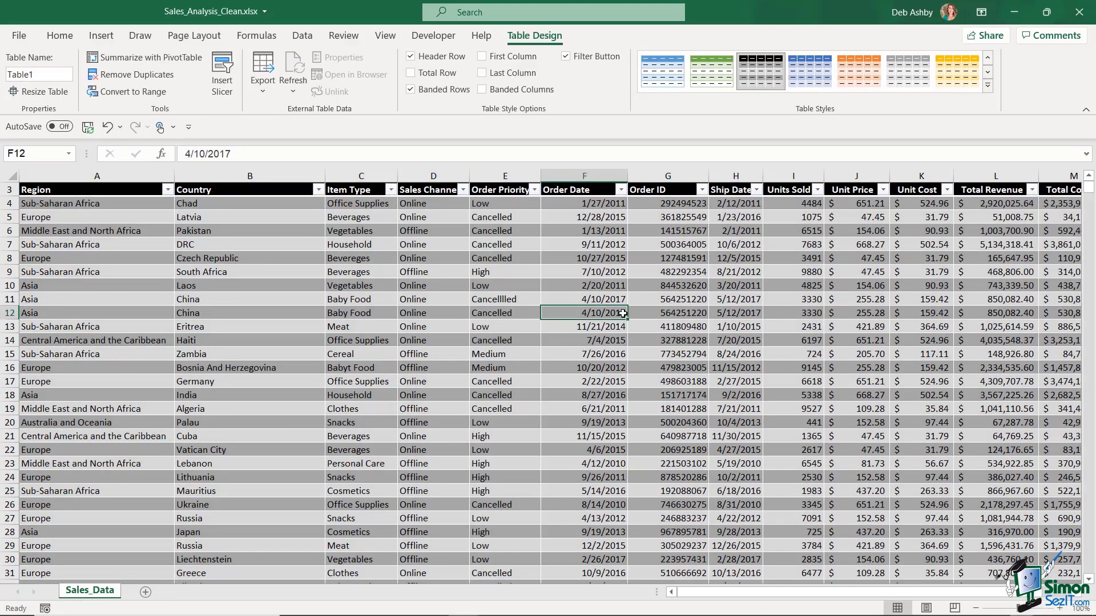
pyautogui.scroll(1, 588, 287)
pyautogui.click(594, 333)
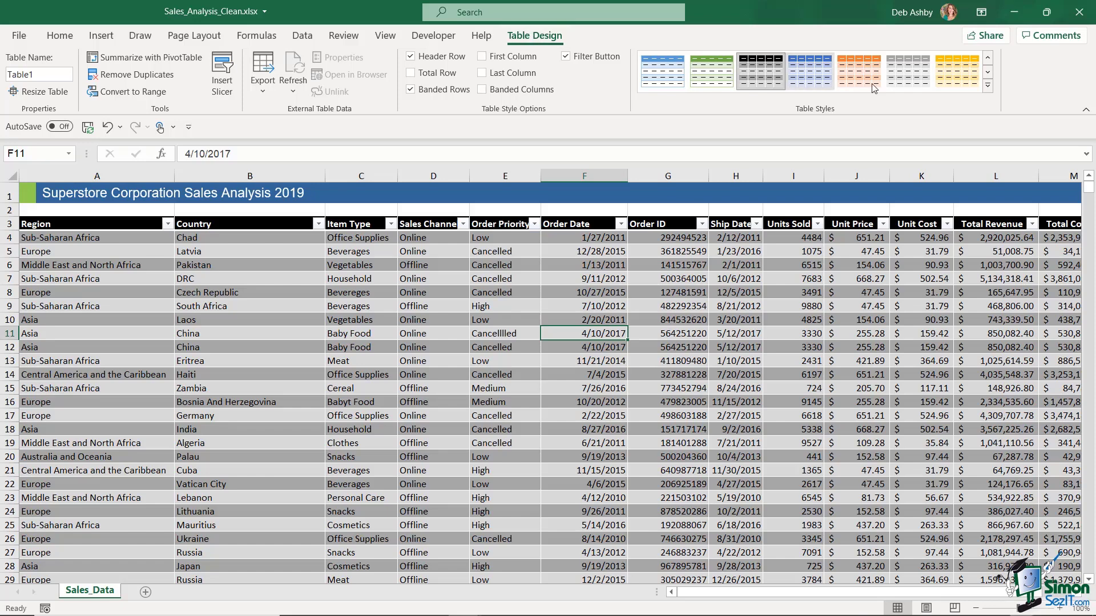
pyautogui.click(987, 86)
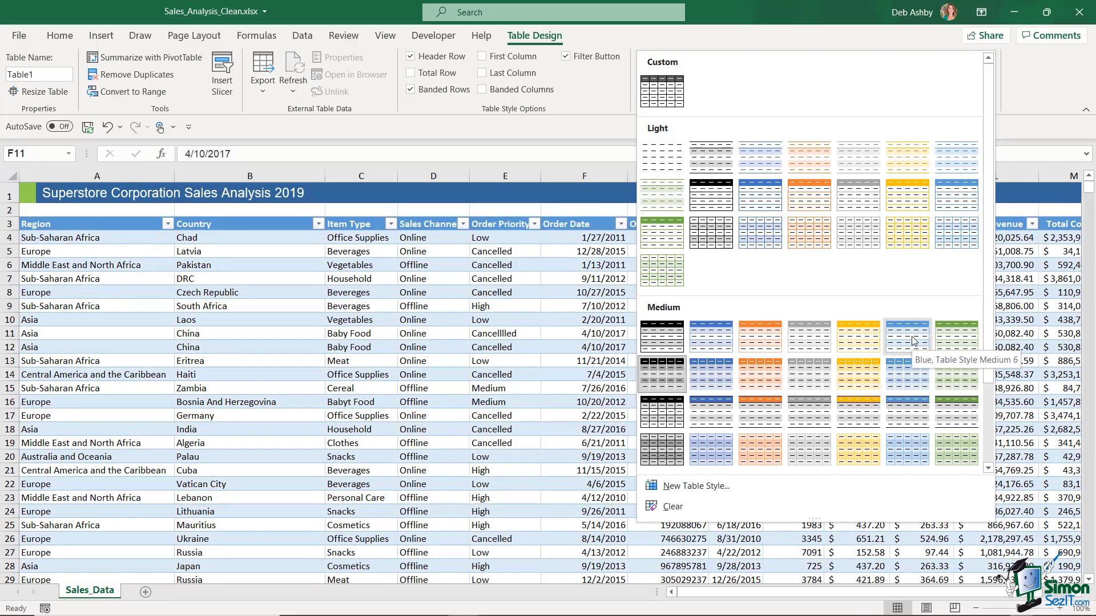
pyautogui.click(912, 341)
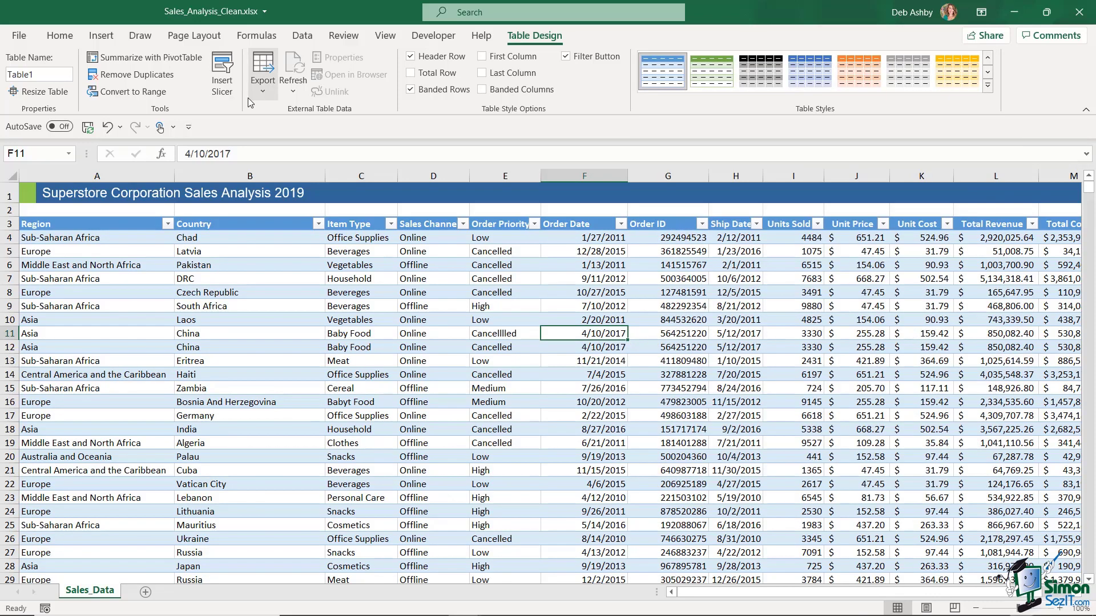
# - Undo the table style change and the conversion of the sales data to a table
pyautogui.click(61, 37)
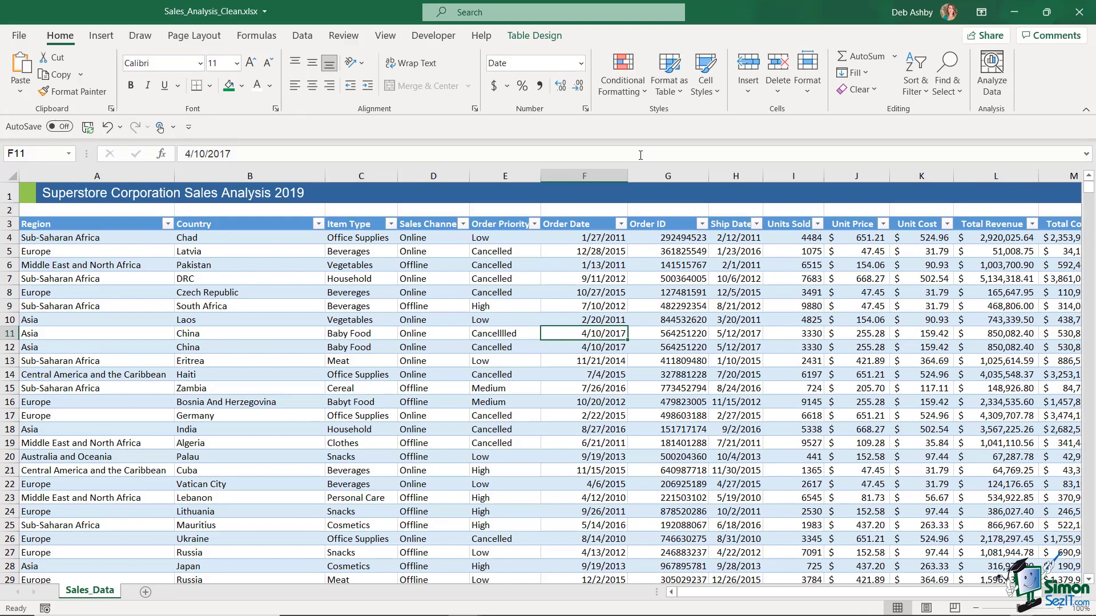
pyautogui.click(674, 92)
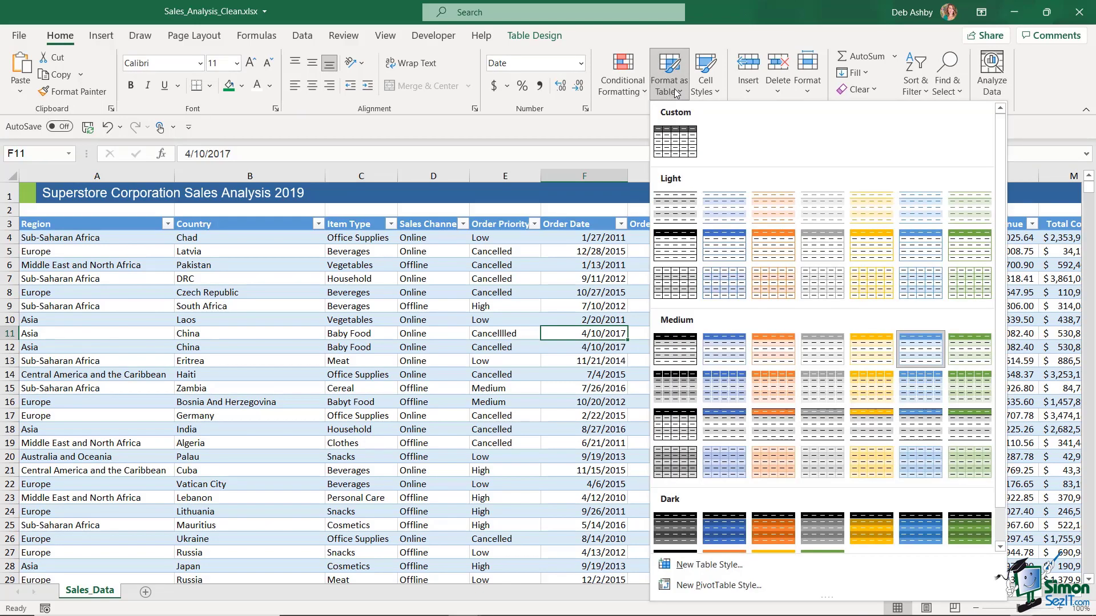
pyautogui.hotkey('ctrl', 'z')
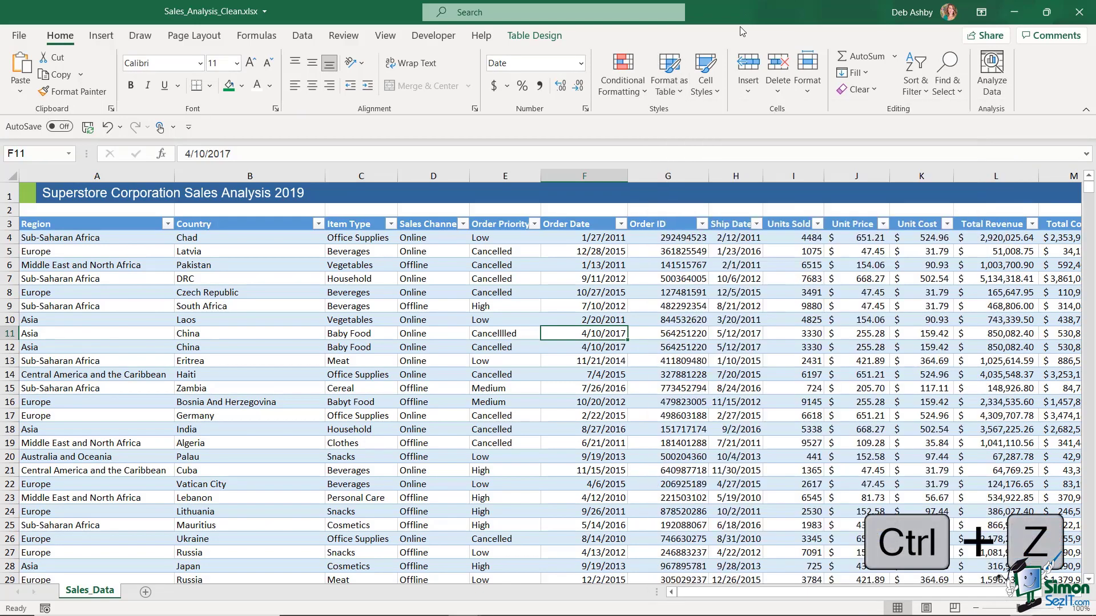
pyautogui.hotkey('ctrl', 'z')
pyautogui.hotkey('ctrl', 'z')
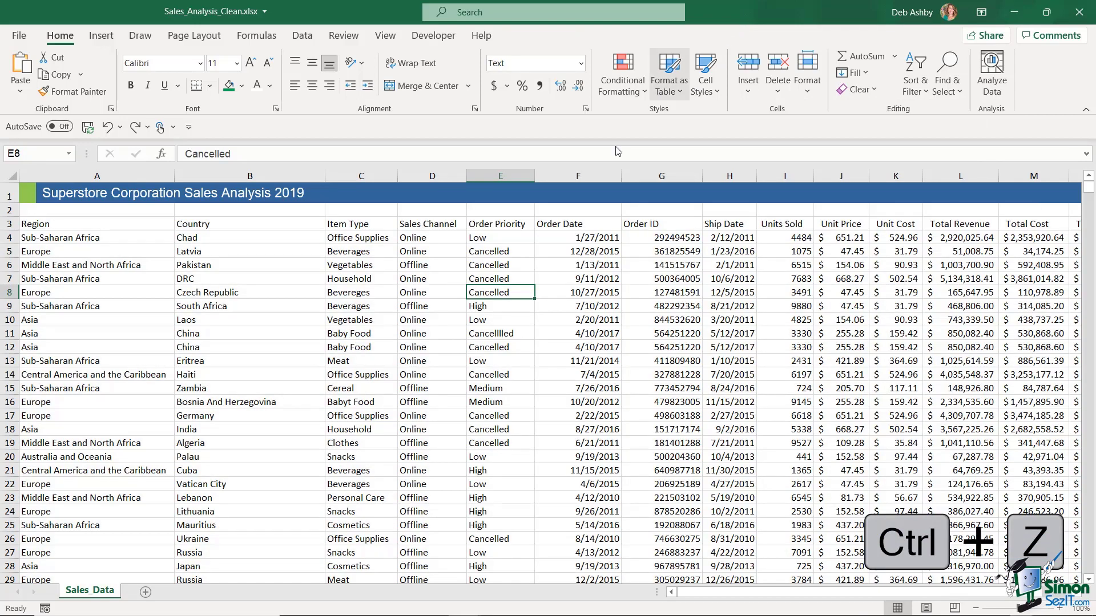
# - Create a table with headers from the sales data in A3:N10004
pyautogui.click(499, 267)
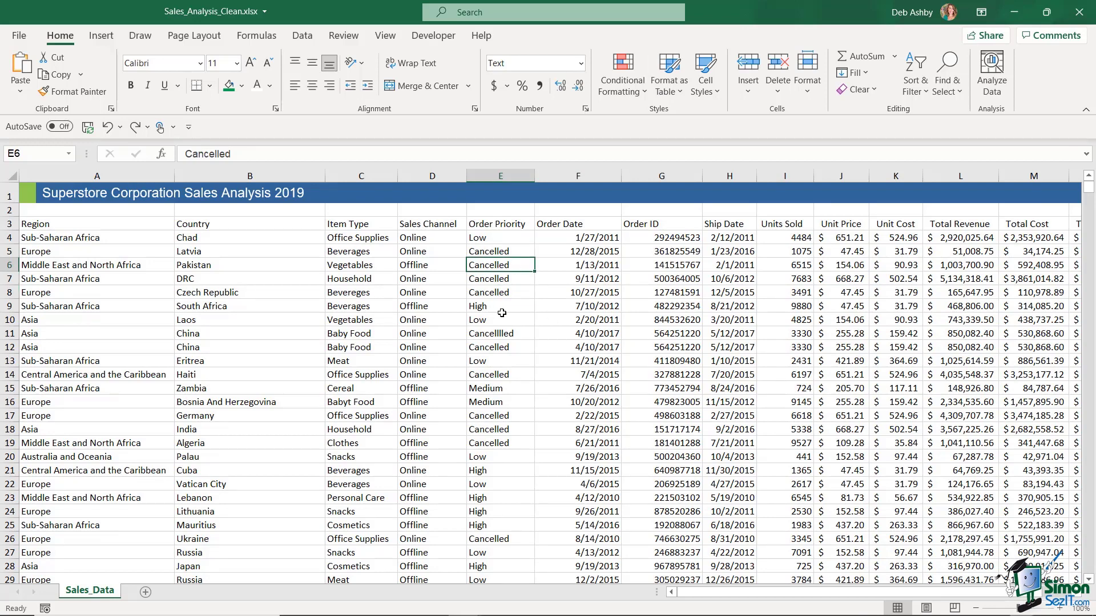
pyautogui.click(454, 296)
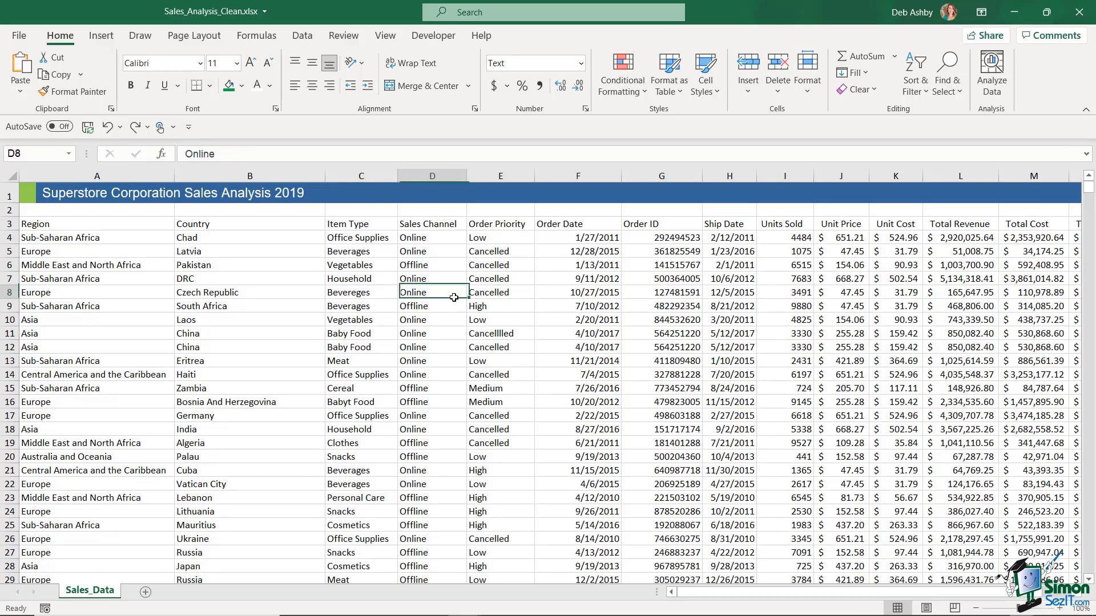
pyautogui.hotkey('ctrl', 't')
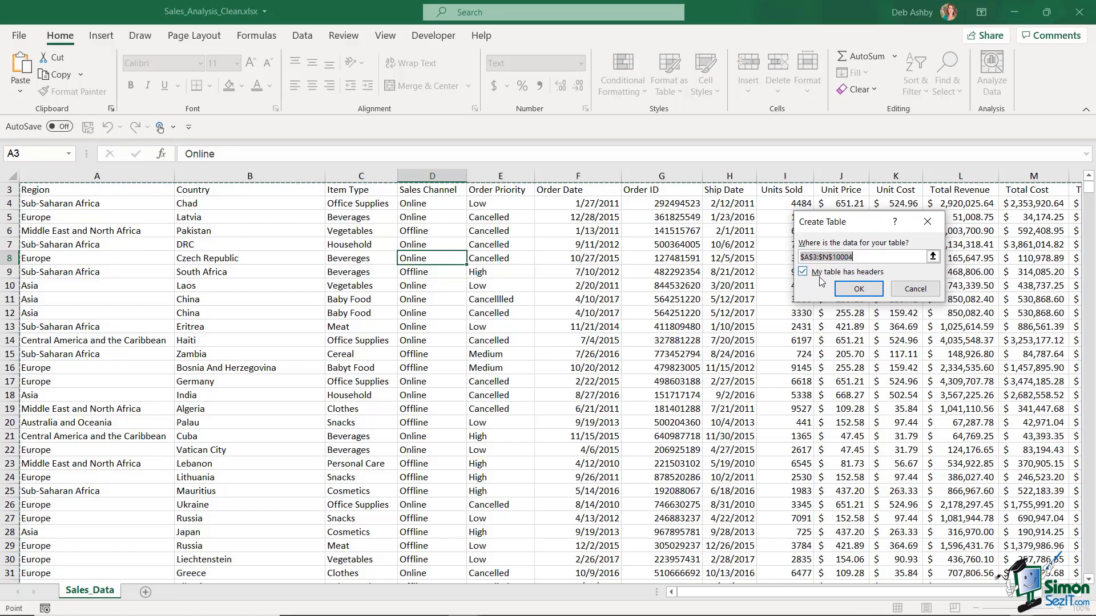
pyautogui.click(857, 288)
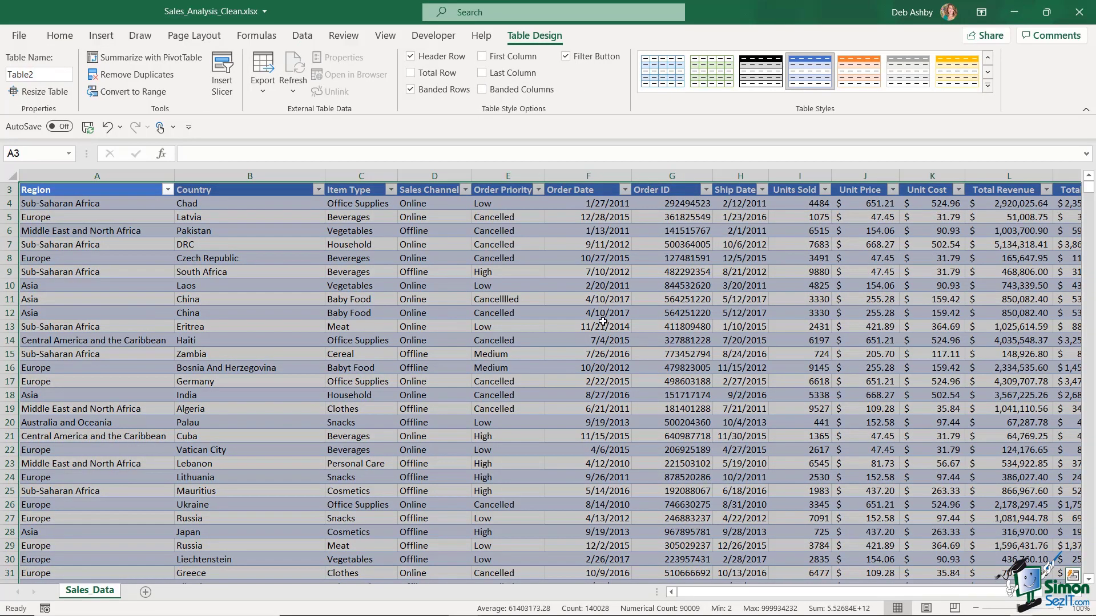
# - Apply the Blue, Table Style Medium 6 style to the new sales table
pyautogui.scroll(1, 689, 295)
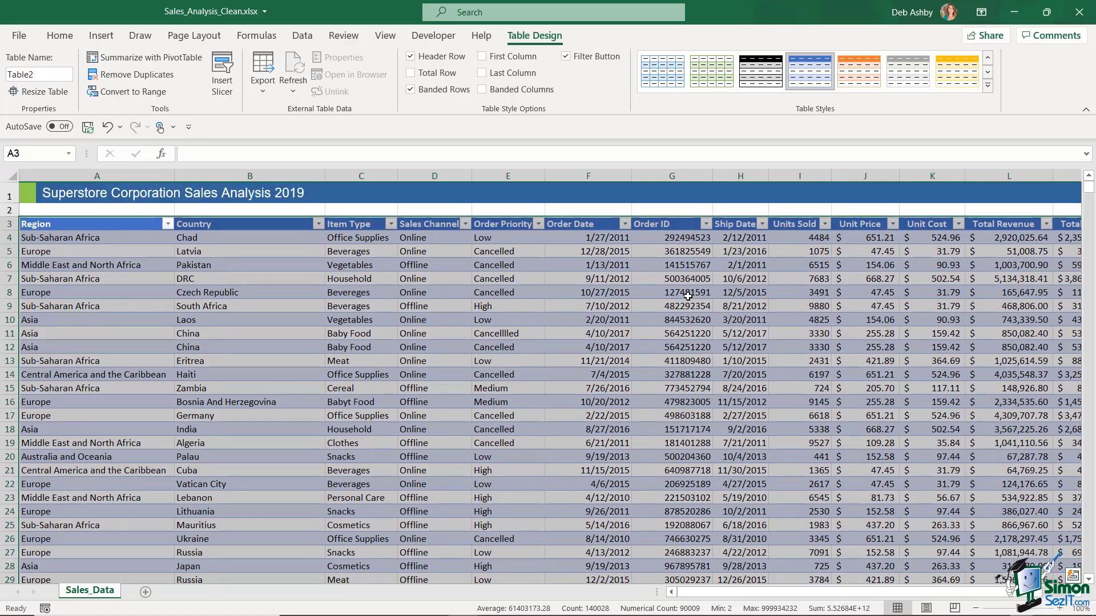
pyautogui.click(987, 85)
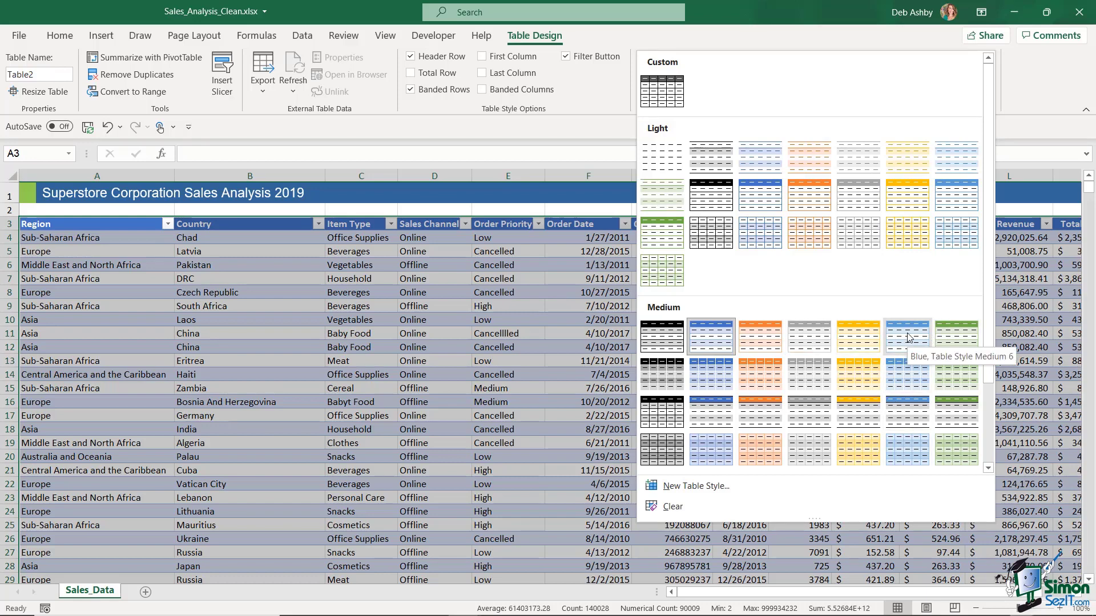
pyautogui.click(907, 337)
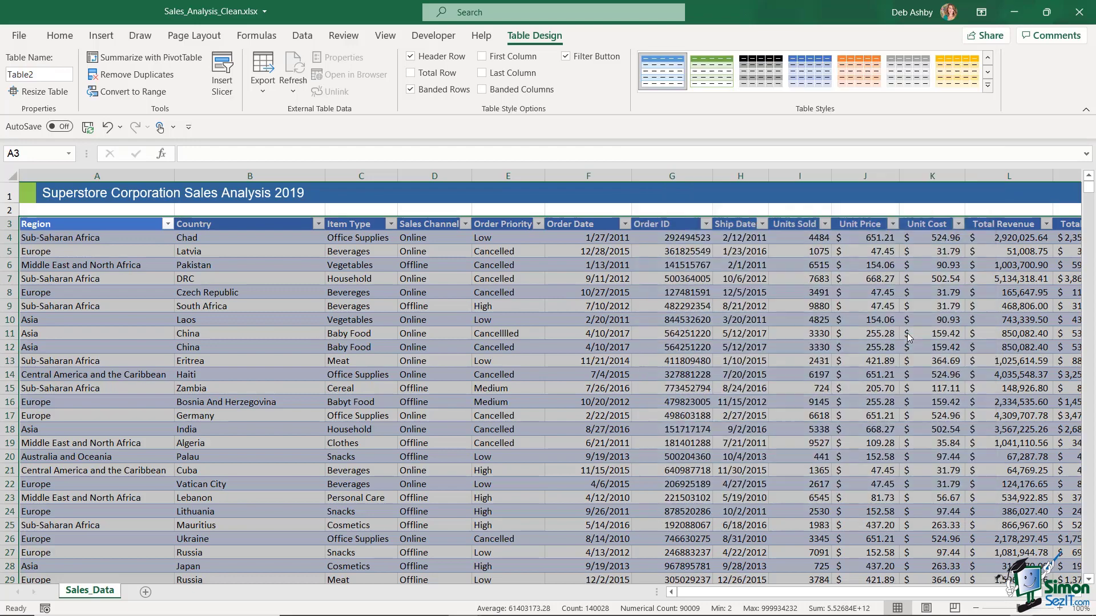
# - Hide the sales table's header row and show it again
pyautogui.click(613, 331)
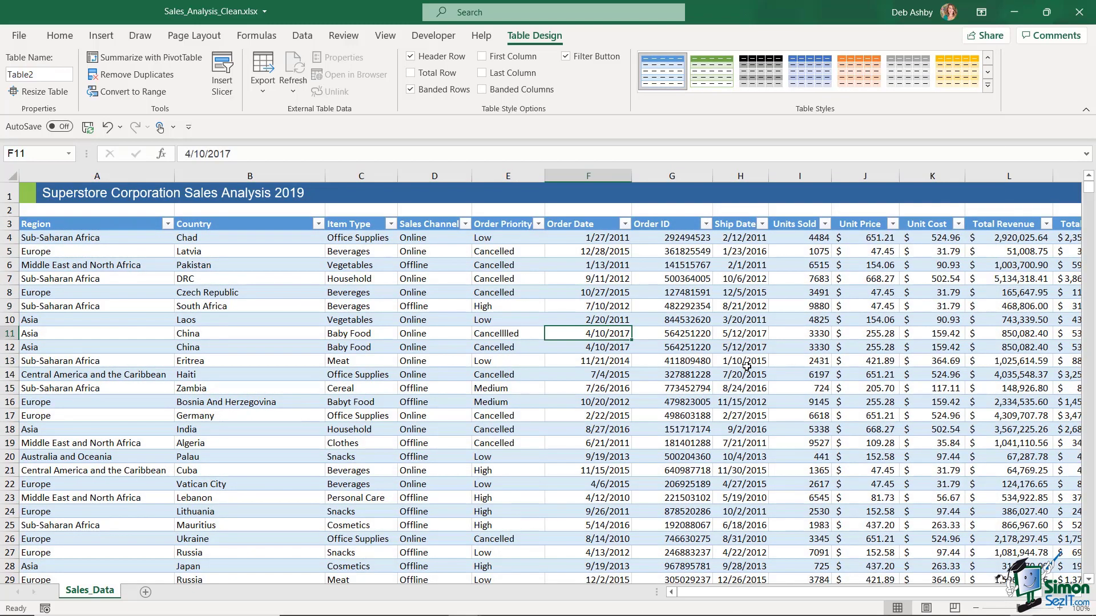
pyautogui.click(434, 294)
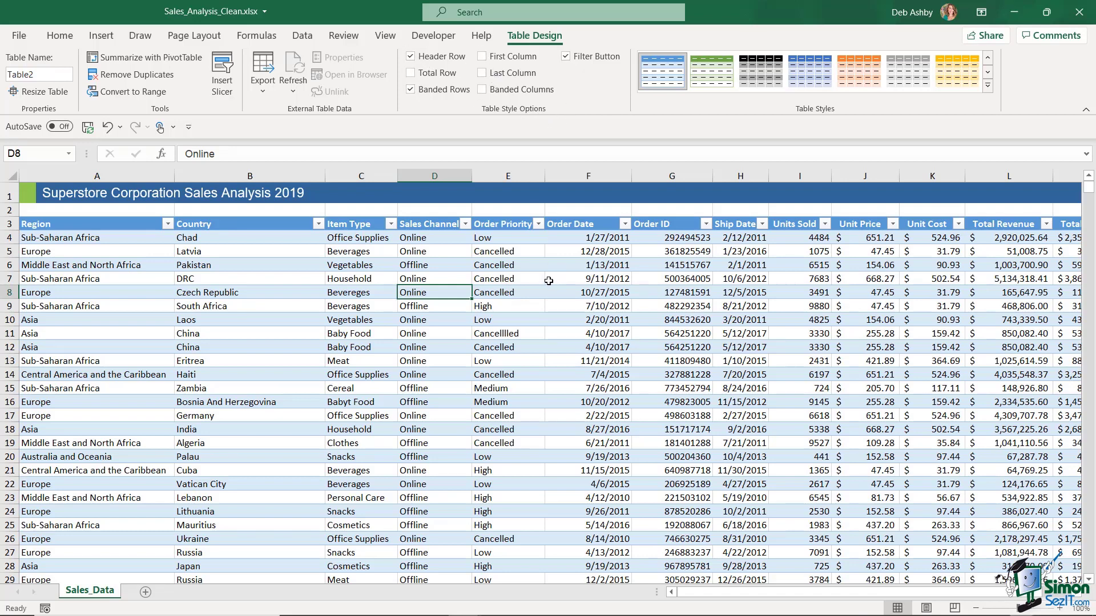
pyautogui.click(410, 57)
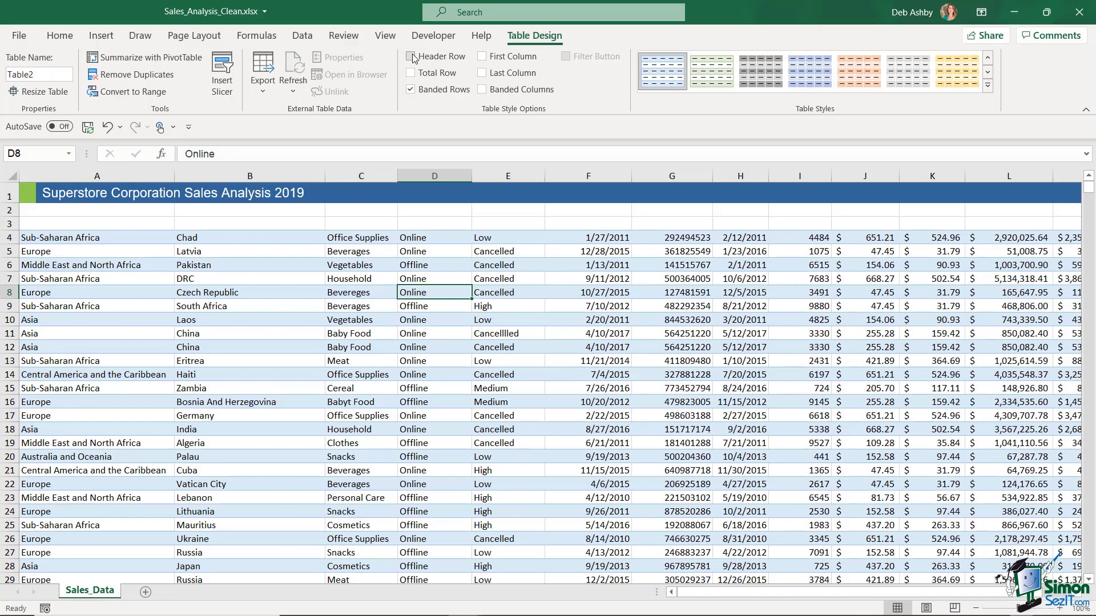
pyautogui.click(412, 57)
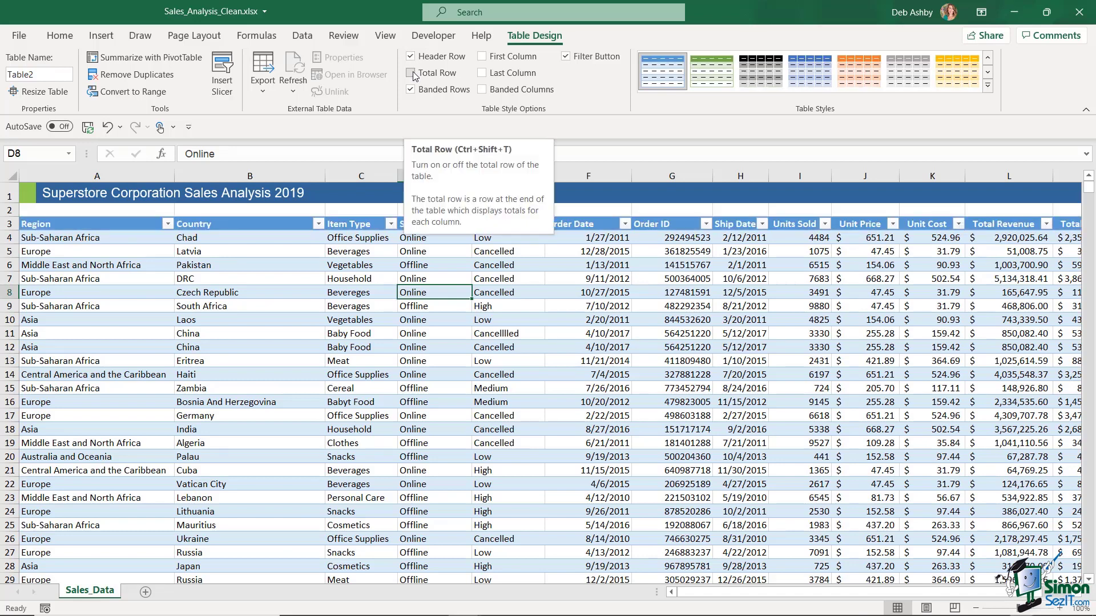
# - Add a total row to the sales table and autofit the Total Profit column's width
pyautogui.click(413, 74)
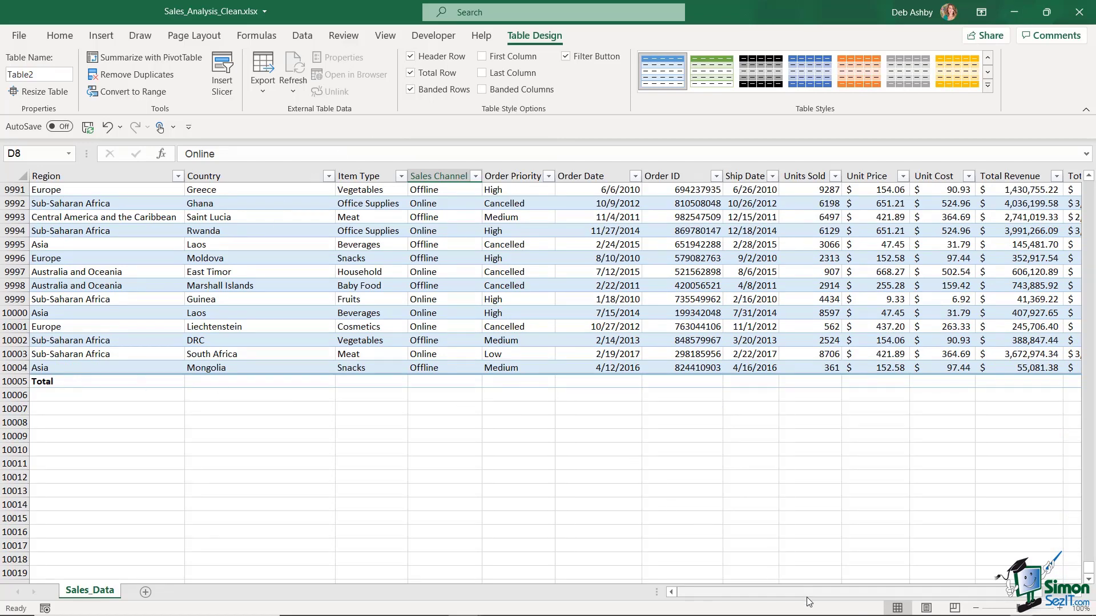
pyautogui.moveTo(795, 593); pyautogui.dragTo(908, 584)
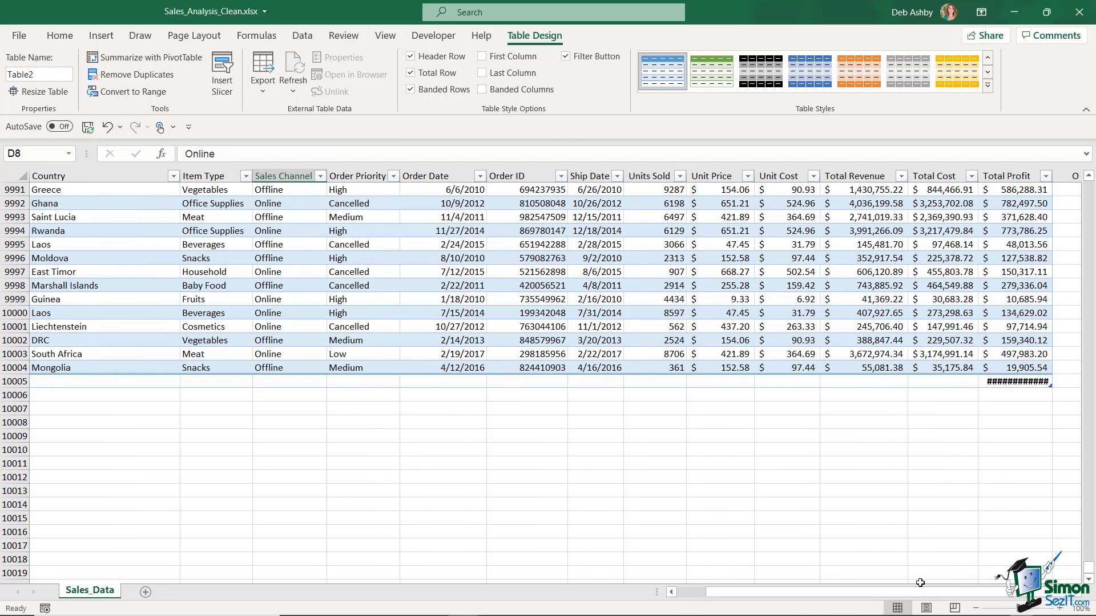
pyautogui.doubleClick(1052, 177)
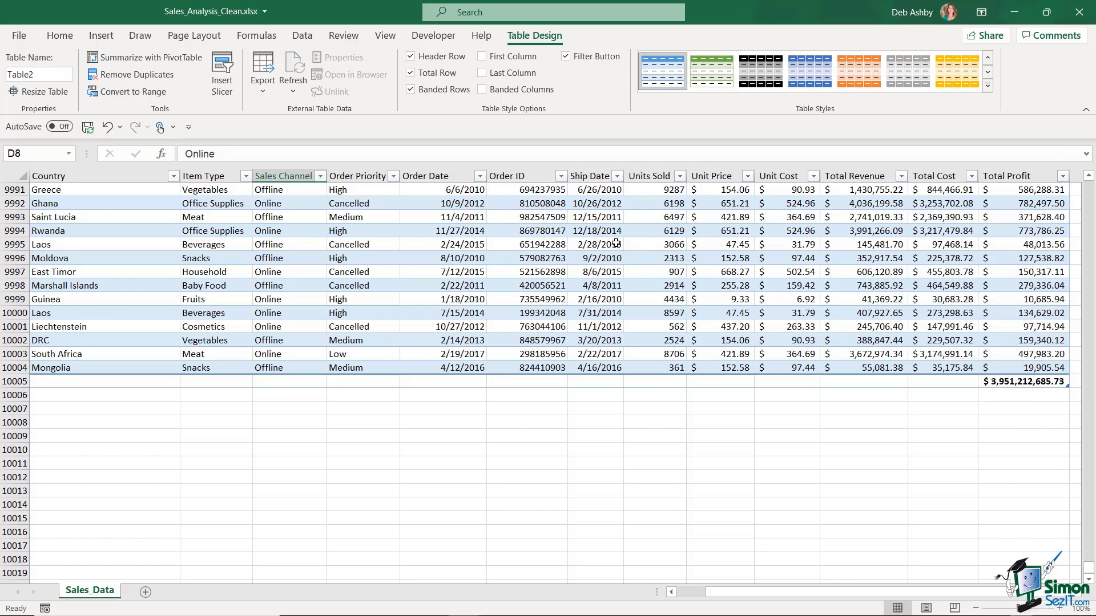
# - Remove the sales table's total row and turn off its banded rows
pyautogui.click(412, 75)
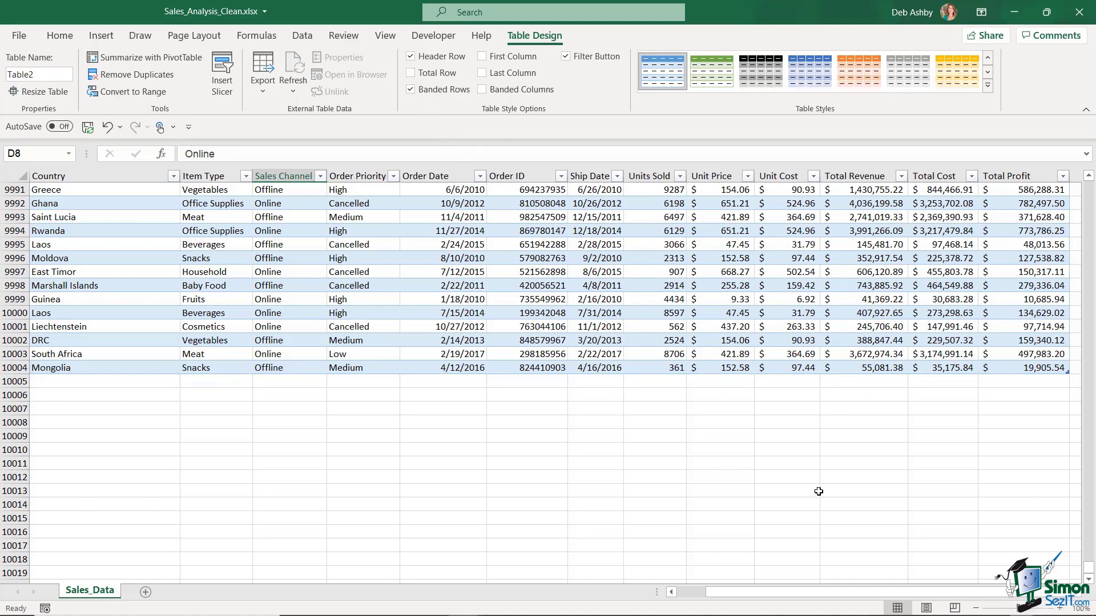
pyautogui.click(688, 354)
pyautogui.hotkey('ctrl', 'Up')
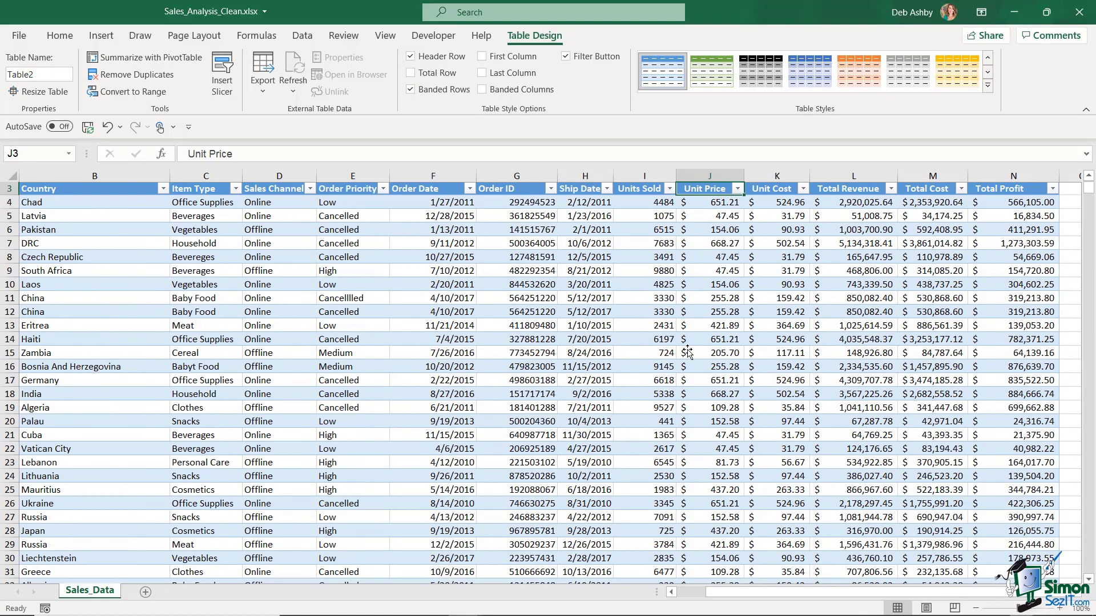
pyautogui.scroll(1, 641, 320)
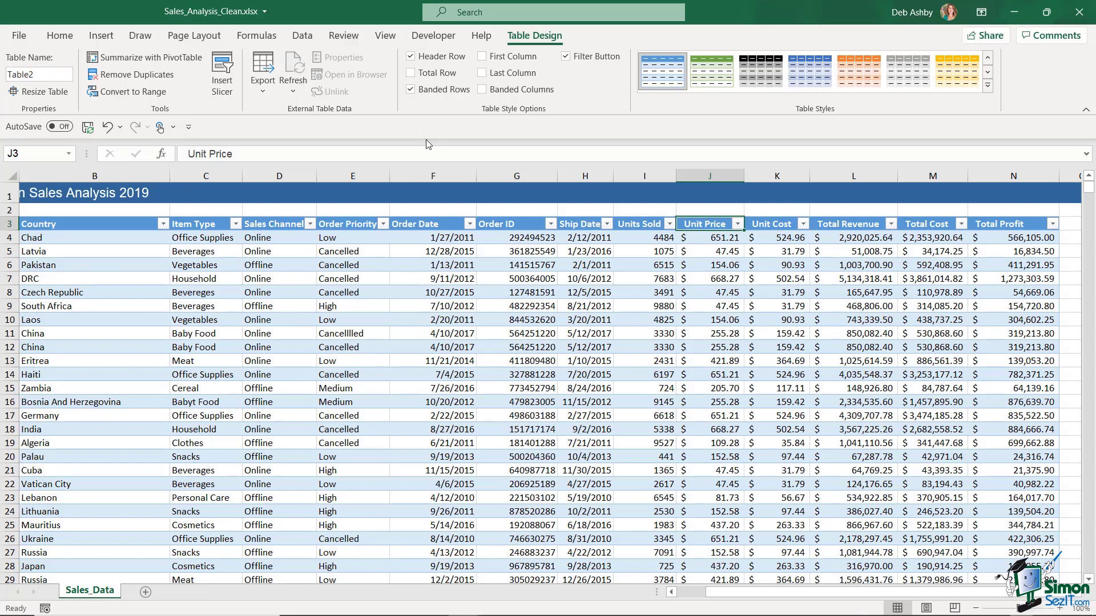
pyautogui.click(410, 90)
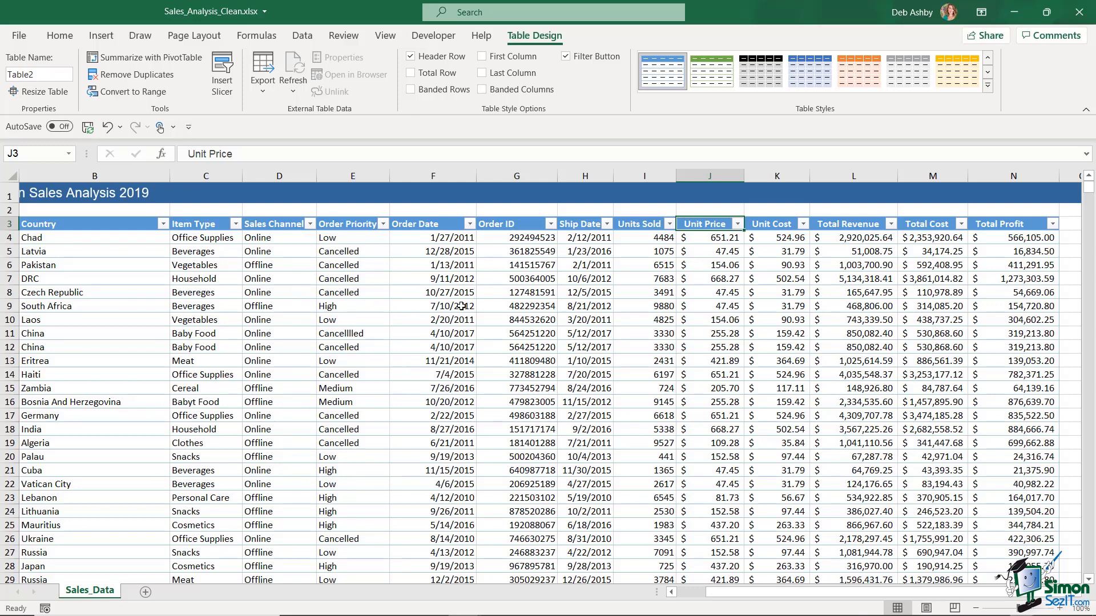
# - Turn on First Column emphasis for the Region column and turn it off again
pyautogui.click(481, 56)
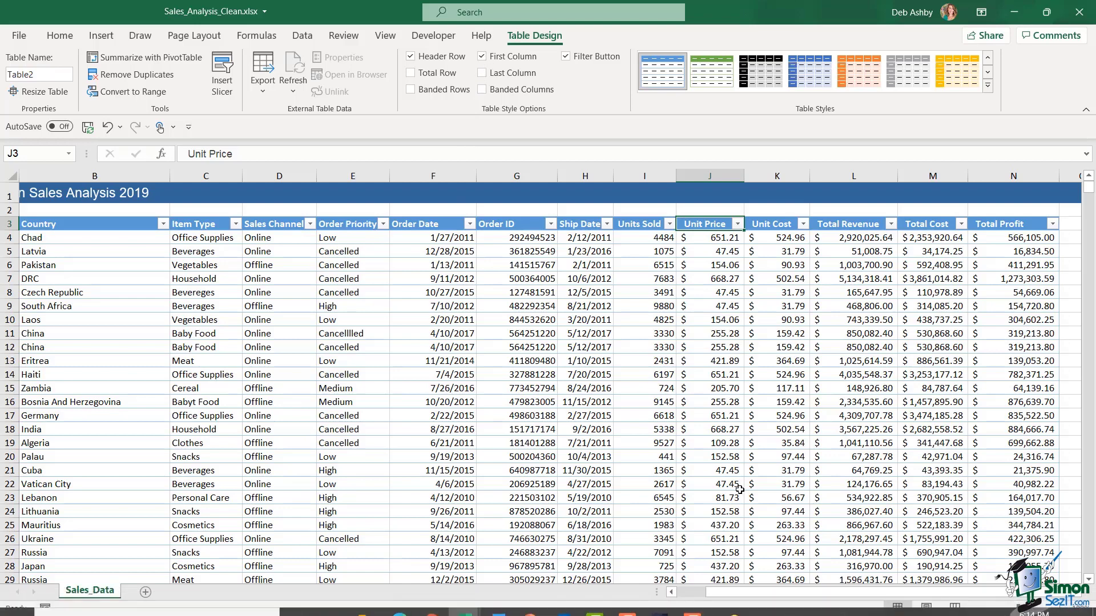
pyautogui.moveTo(756, 595); pyautogui.dragTo(700, 597)
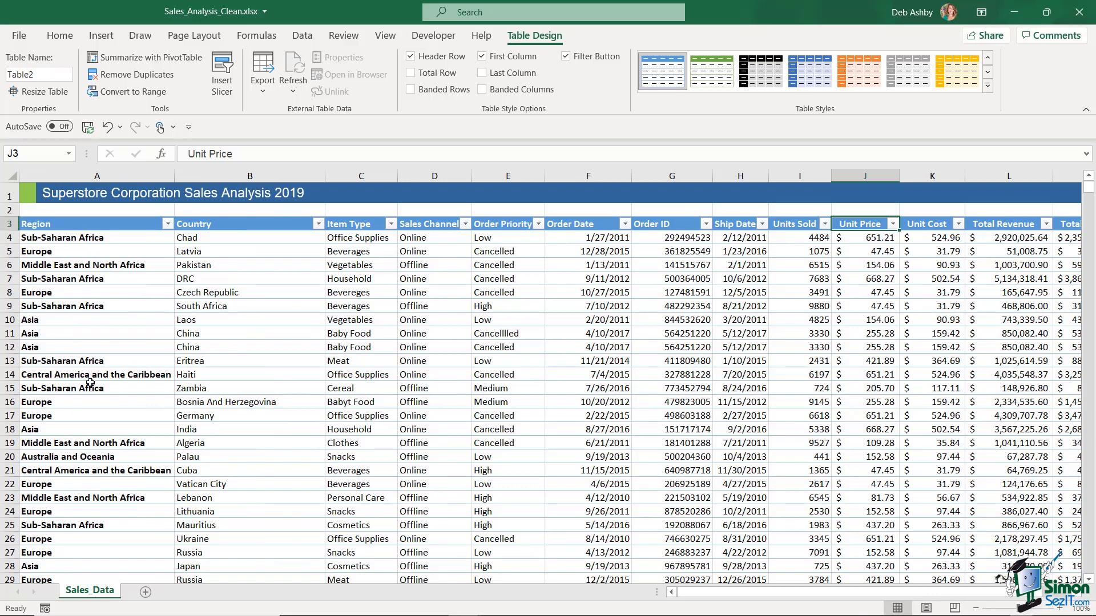
pyautogui.click(482, 56)
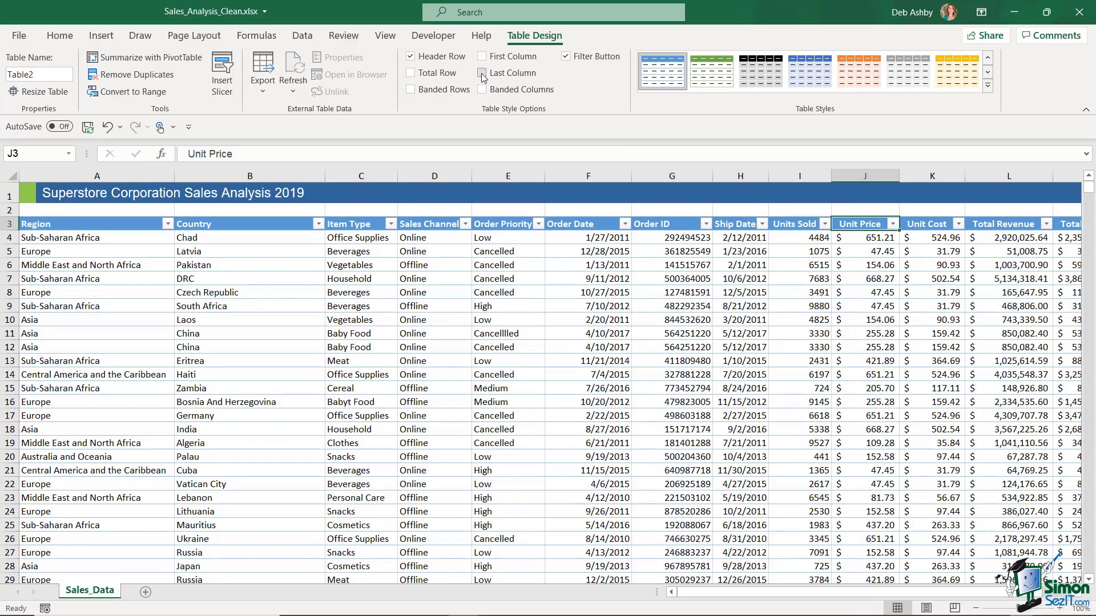
# - Turn on Last Column emphasis for the Total Profit column and turn it off again
pyautogui.click(482, 74)
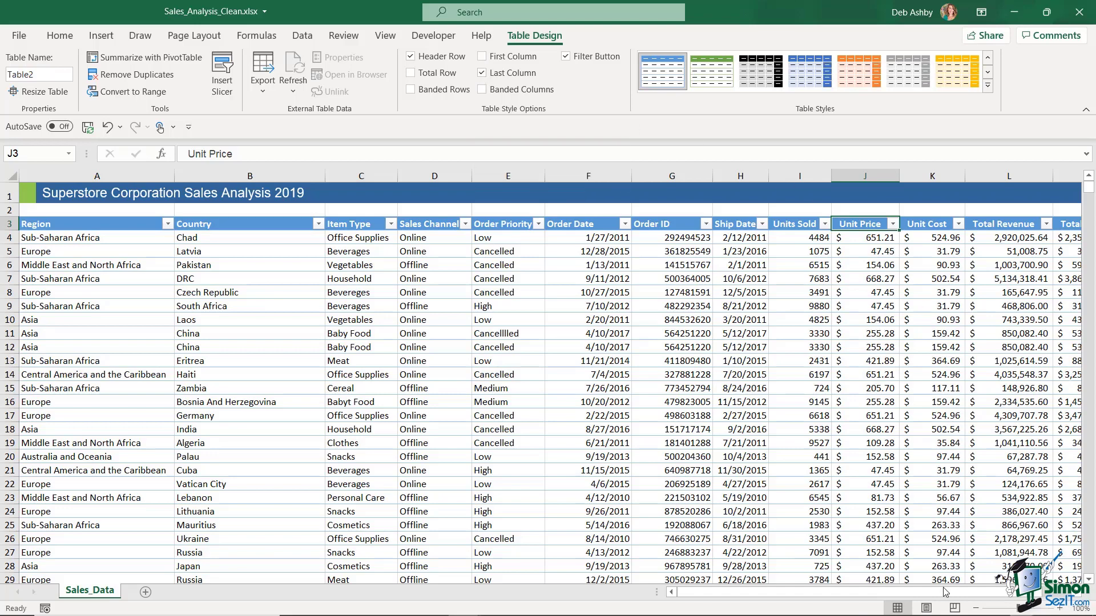
pyautogui.hscroll(2, 944, 598)
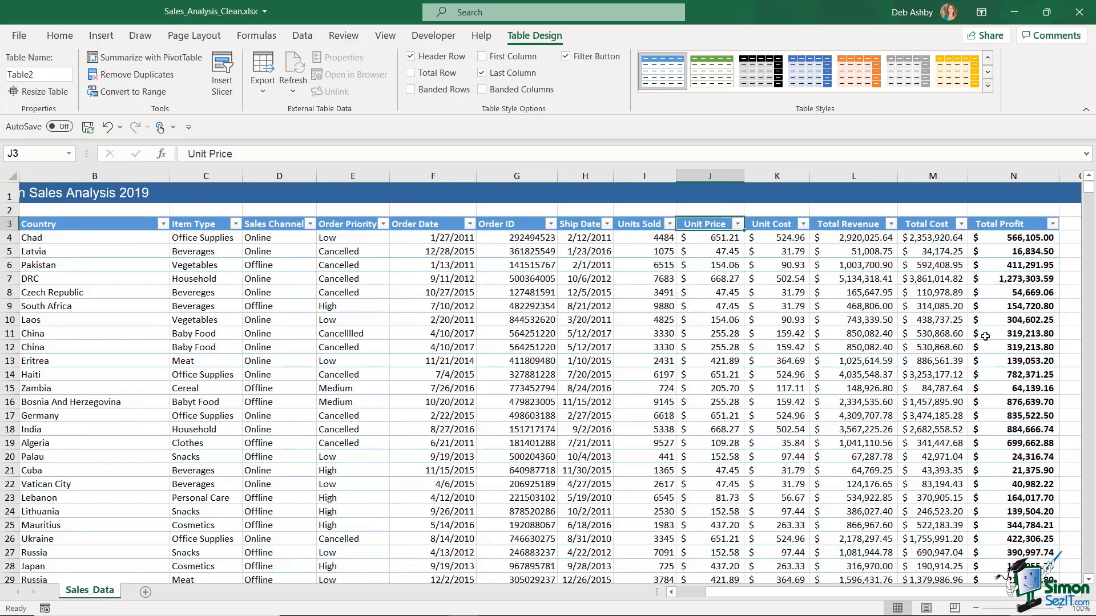
pyautogui.click(483, 73)
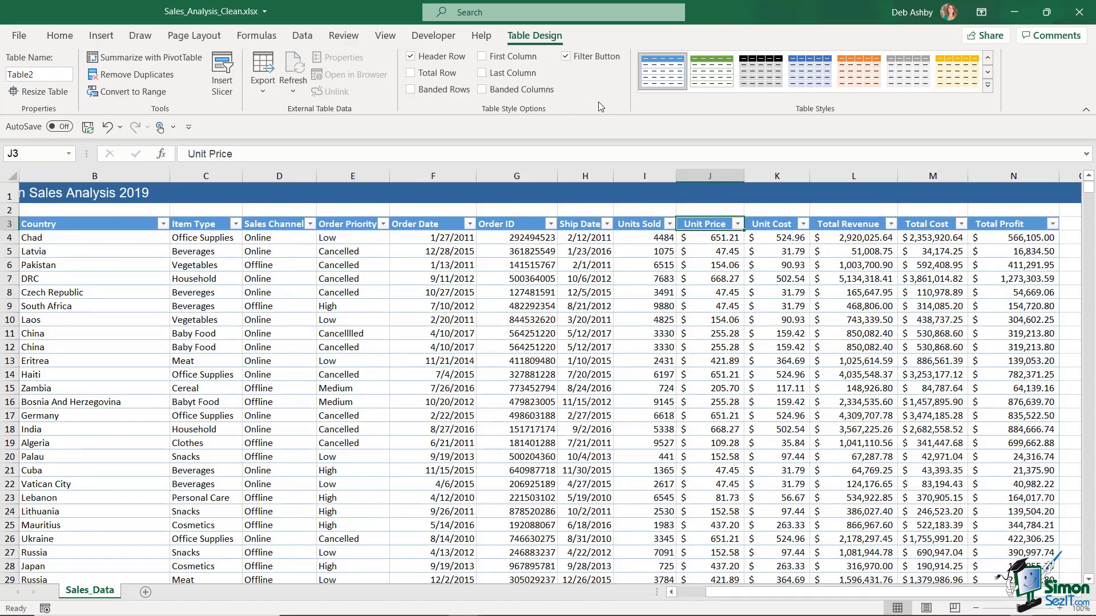
# - Apply banded columns to the sales table and remove them again
pyautogui.moveTo(843, 593); pyautogui.dragTo(814, 593)
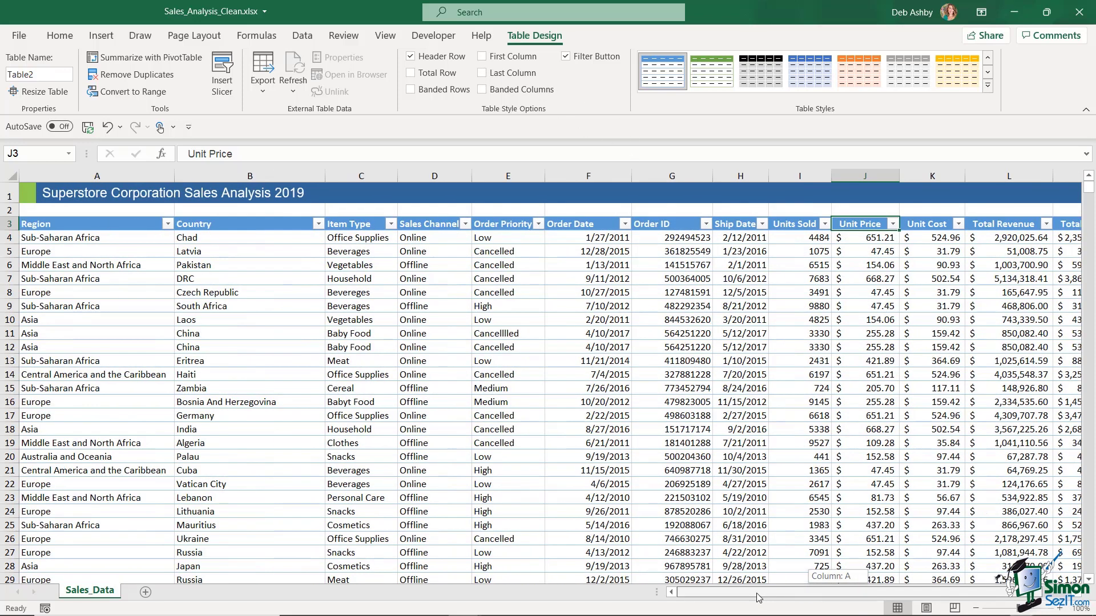
pyautogui.click(483, 90)
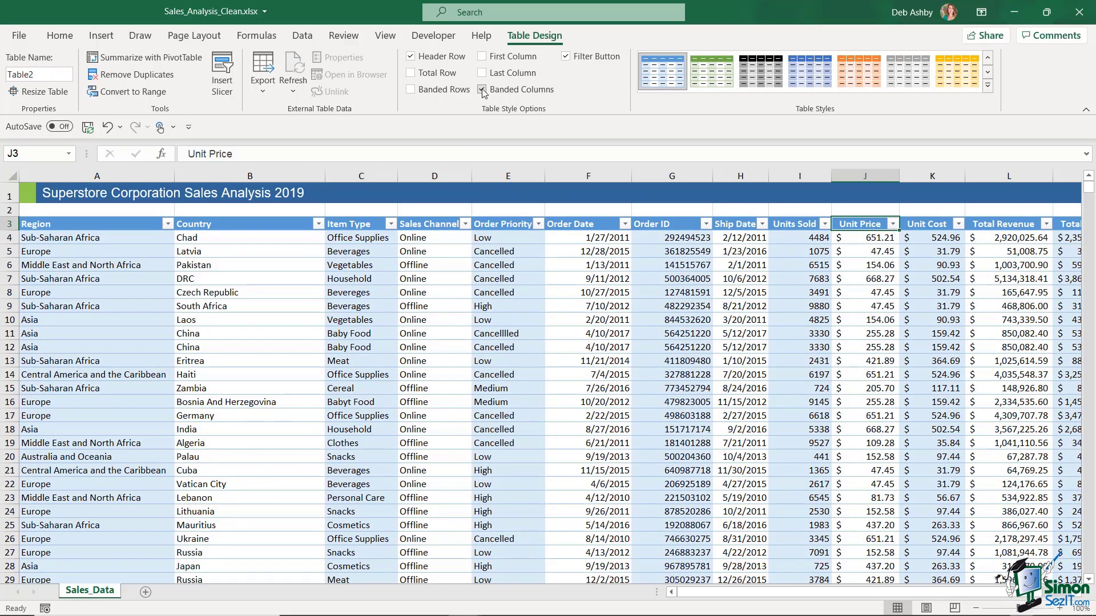
pyautogui.click(482, 90)
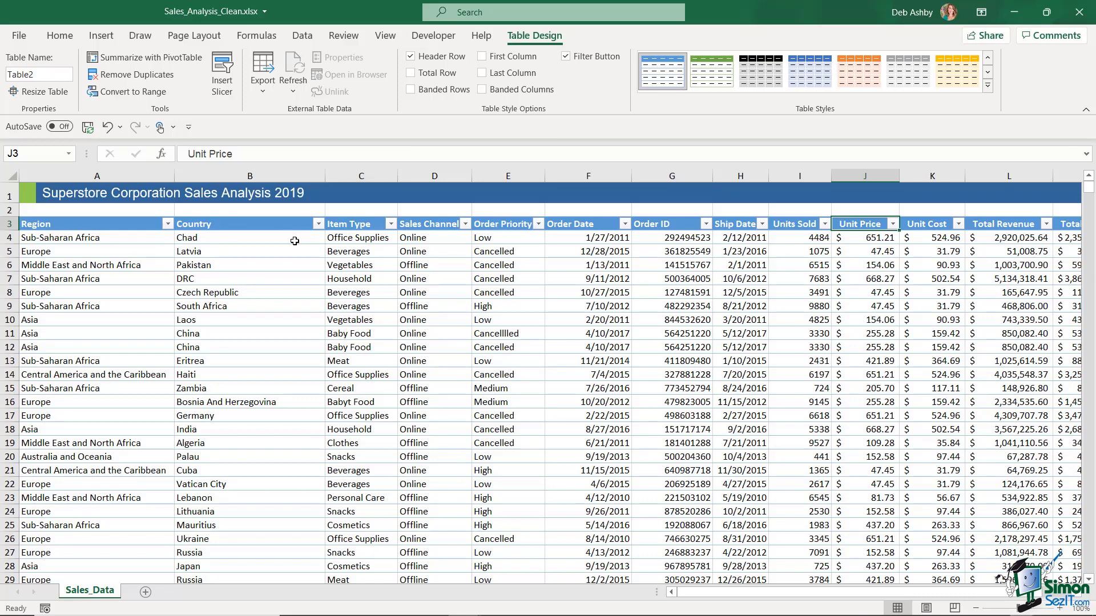
# - Examine the Country column's sort and text filter options, and turn the table's filter buttons off and on again
pyautogui.click(318, 224)
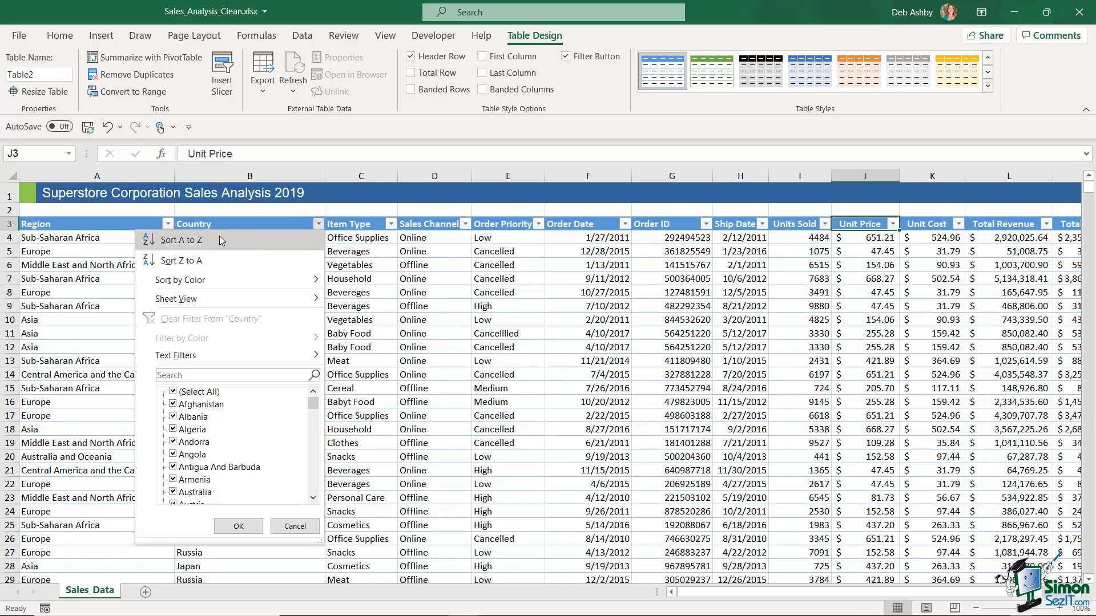
pyautogui.moveTo(183, 357)
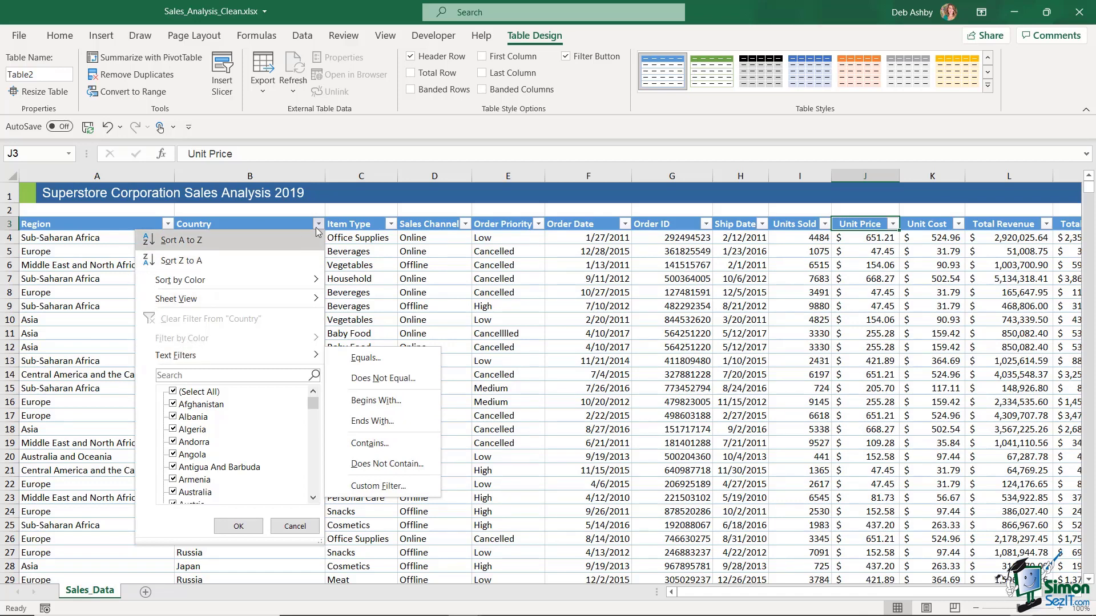
pyautogui.click(350, 244)
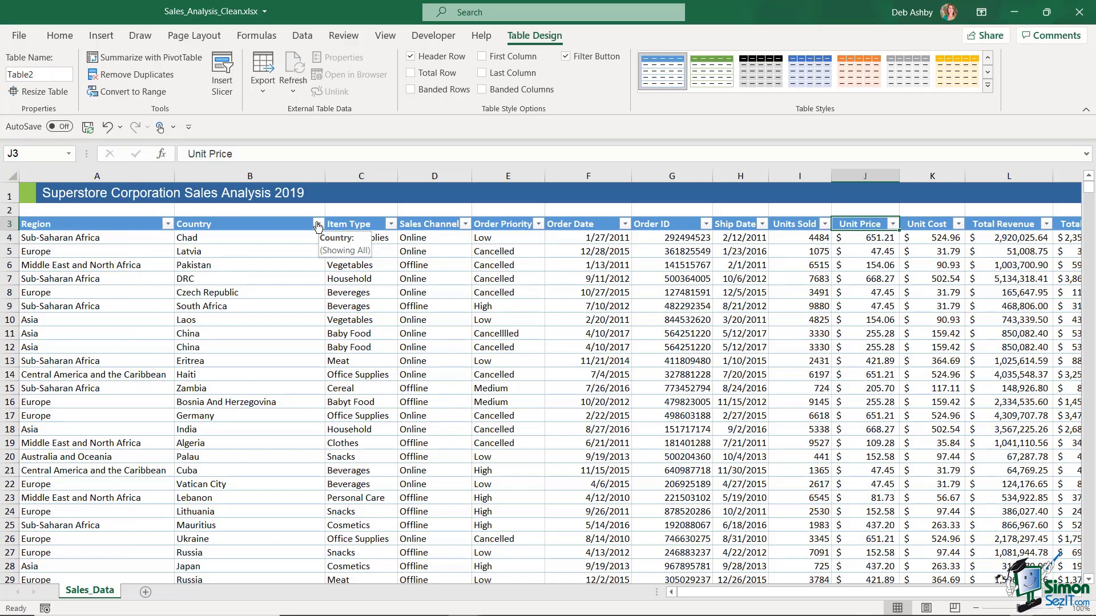
pyautogui.click(565, 57)
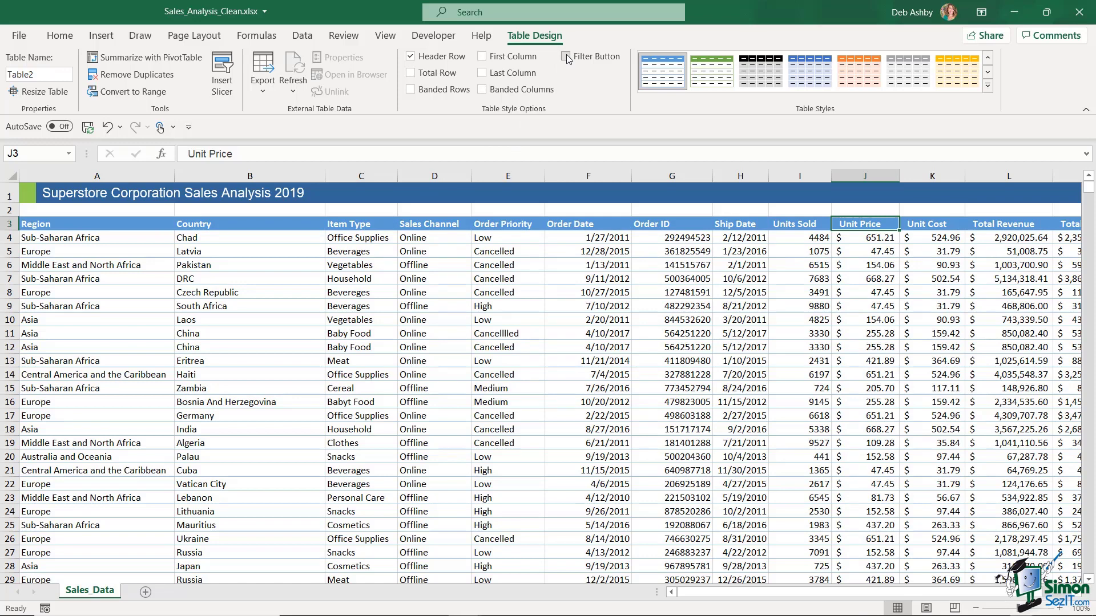
pyautogui.click(566, 57)
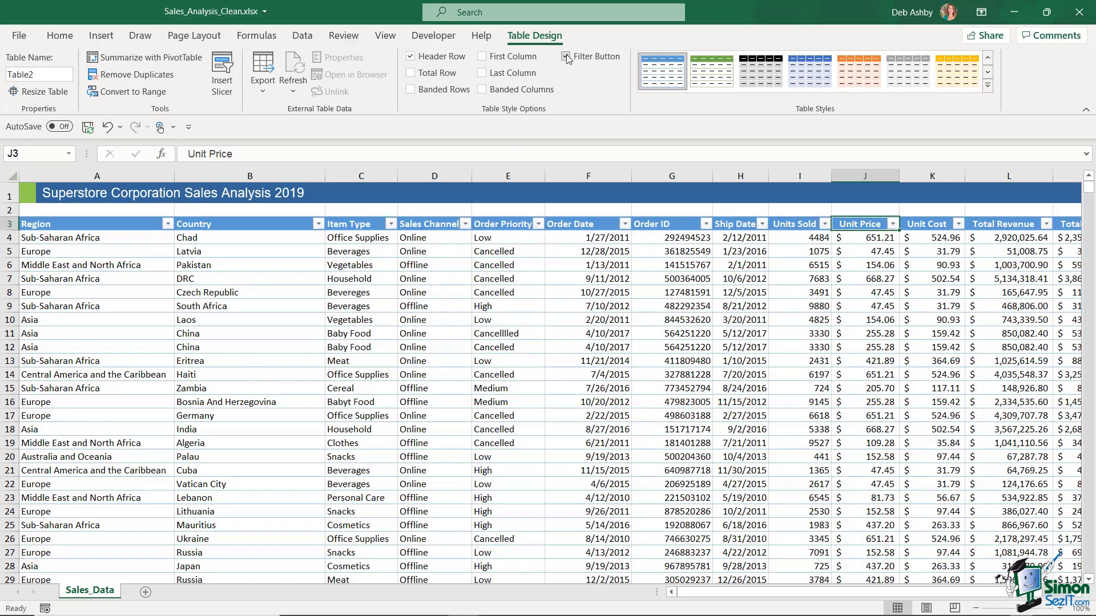
# - Rename the sales table as Sales_Data
pyautogui.click(250, 279)
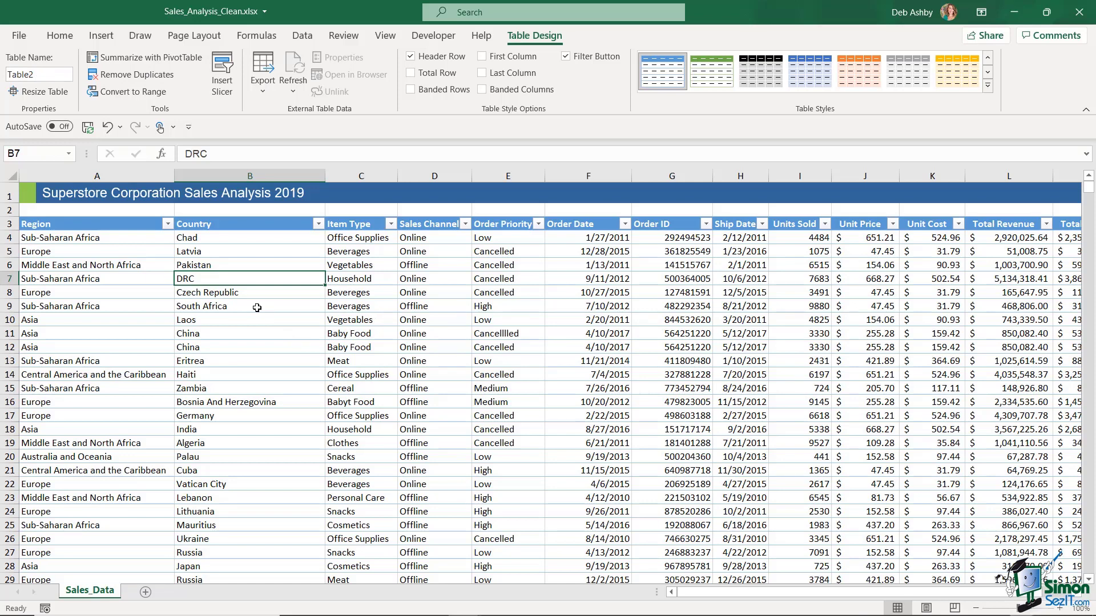
pyautogui.click(44, 76)
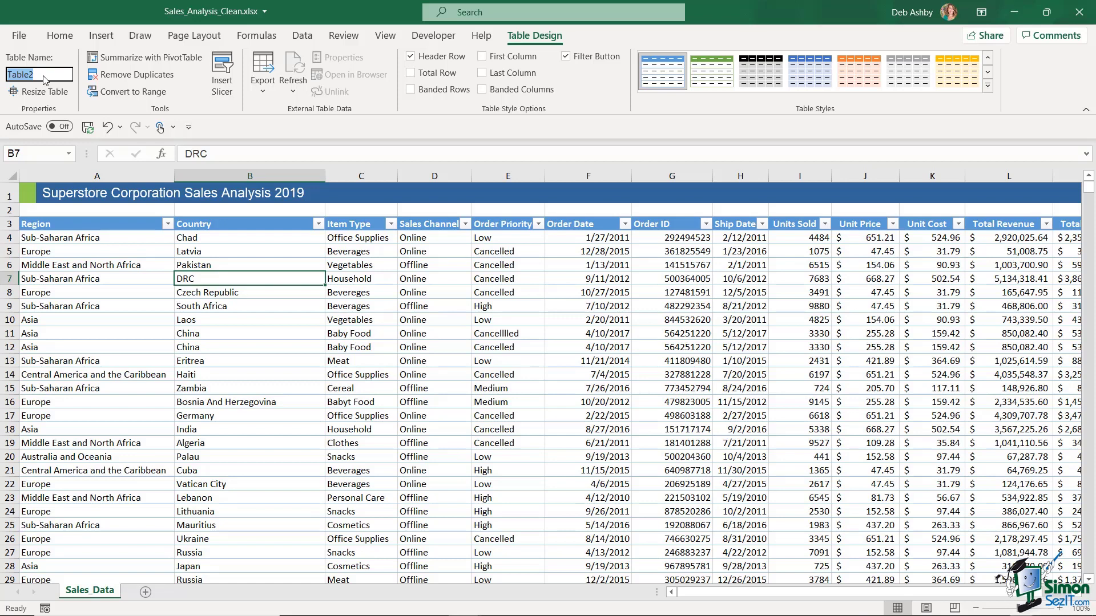
pyautogui.write('Sales_Data')
pyautogui.press('Return')
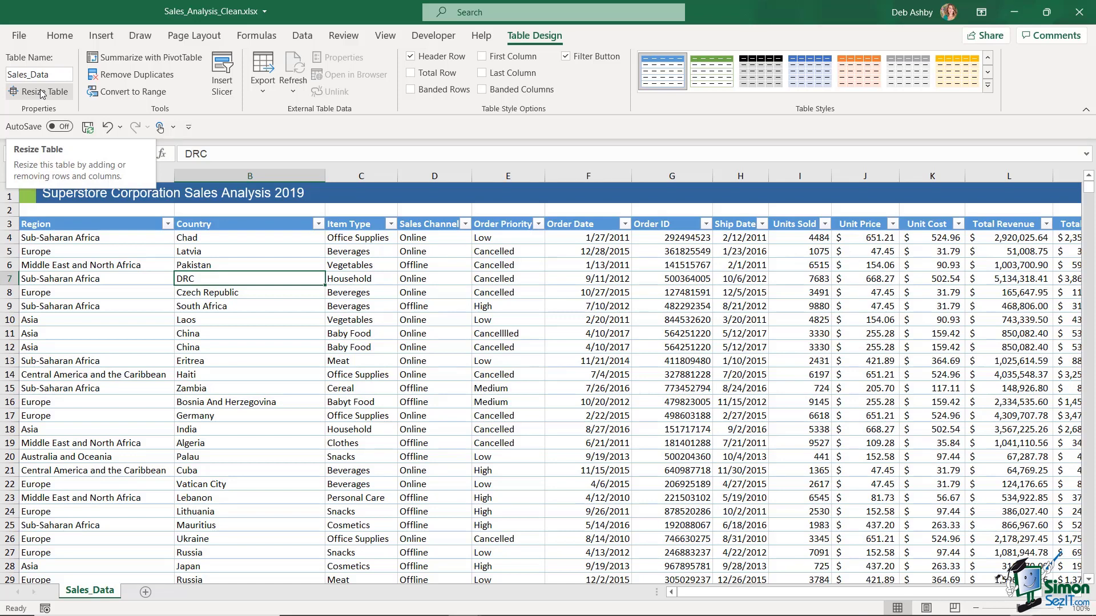
pyautogui.click(500, 304)
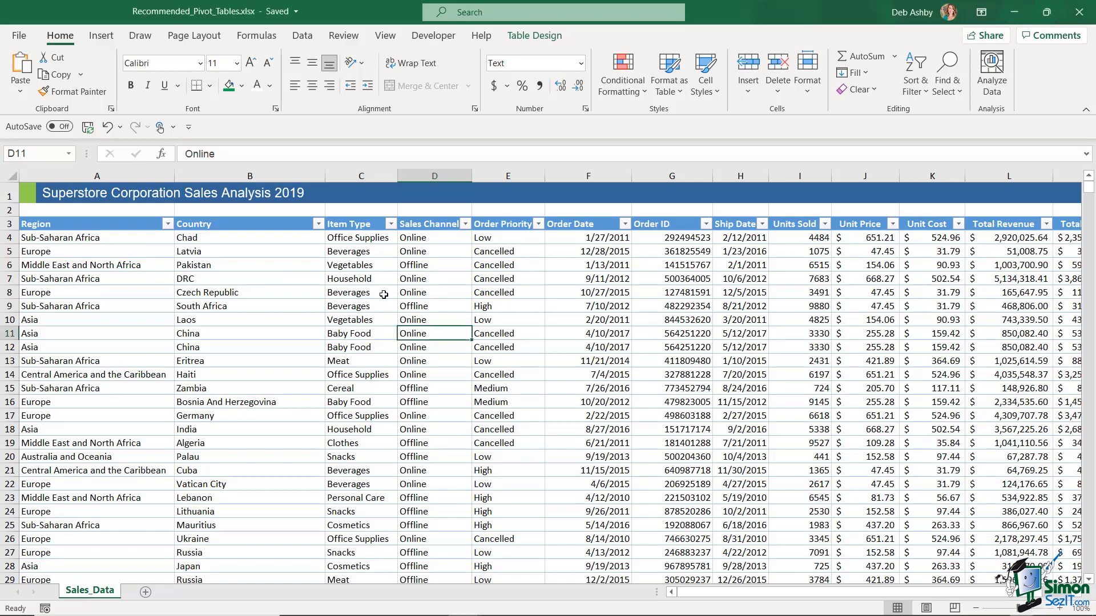
# - Open the recommended PivotTables for the sales table and widen the dialog to fit the whole Sum of Unit Price by Region preview
pyautogui.click(380, 294)
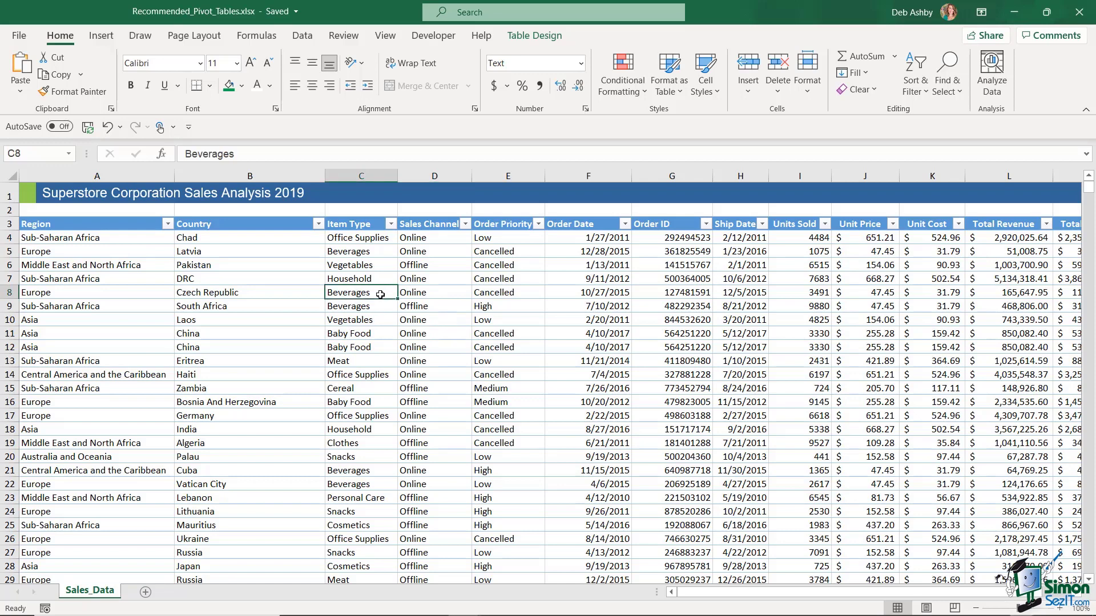
pyautogui.click(108, 43)
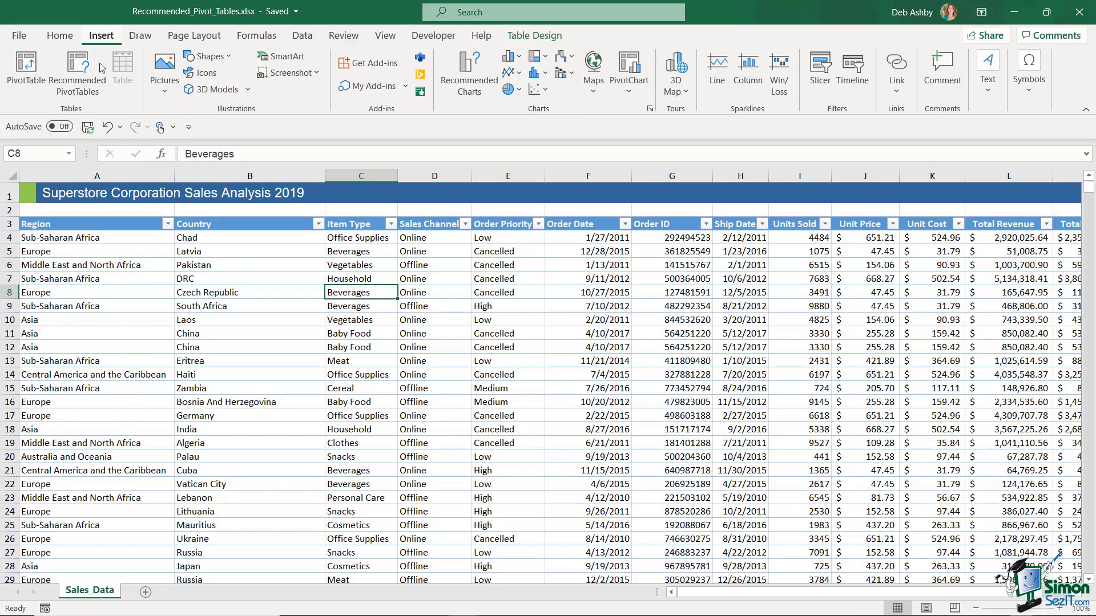
pyautogui.click(22, 78)
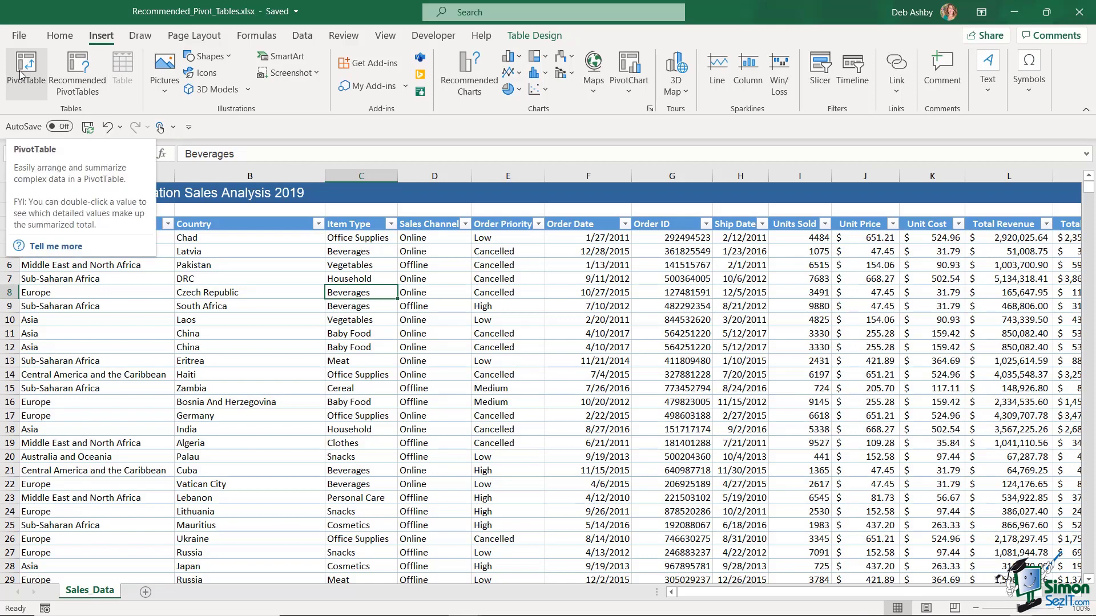
pyautogui.click(78, 75)
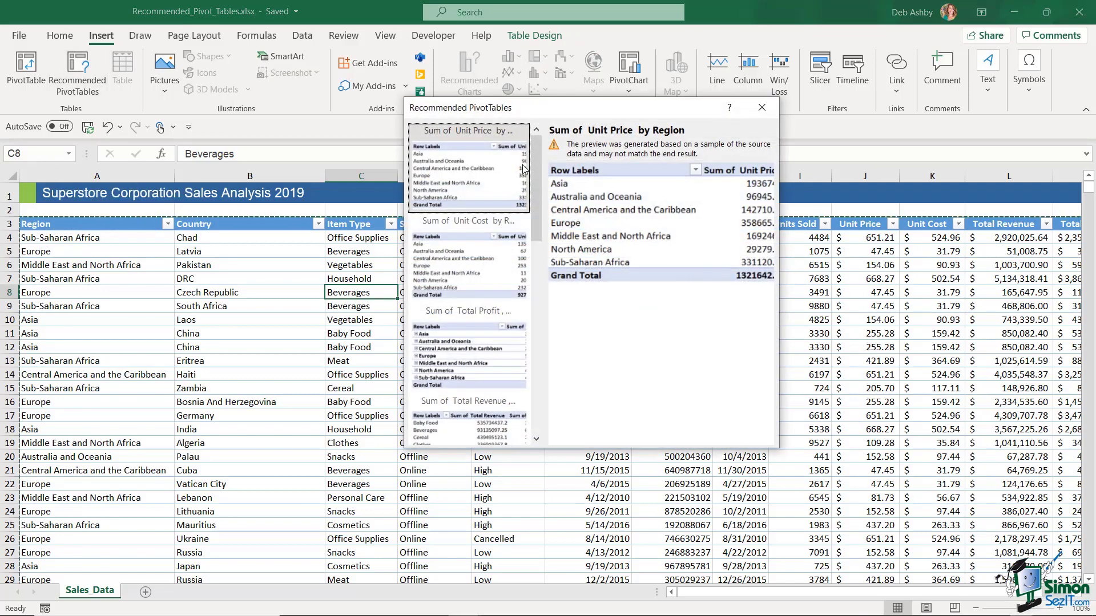
pyautogui.moveTo(593, 116); pyautogui.dragTo(451, 117)
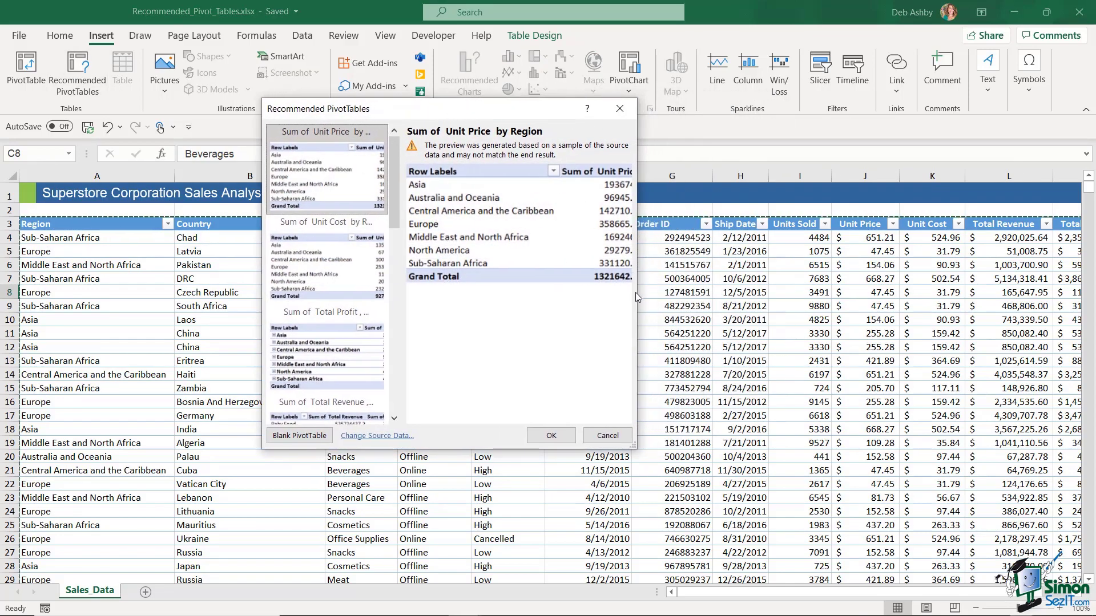
pyautogui.moveTo(638, 296); pyautogui.dragTo(826, 295)
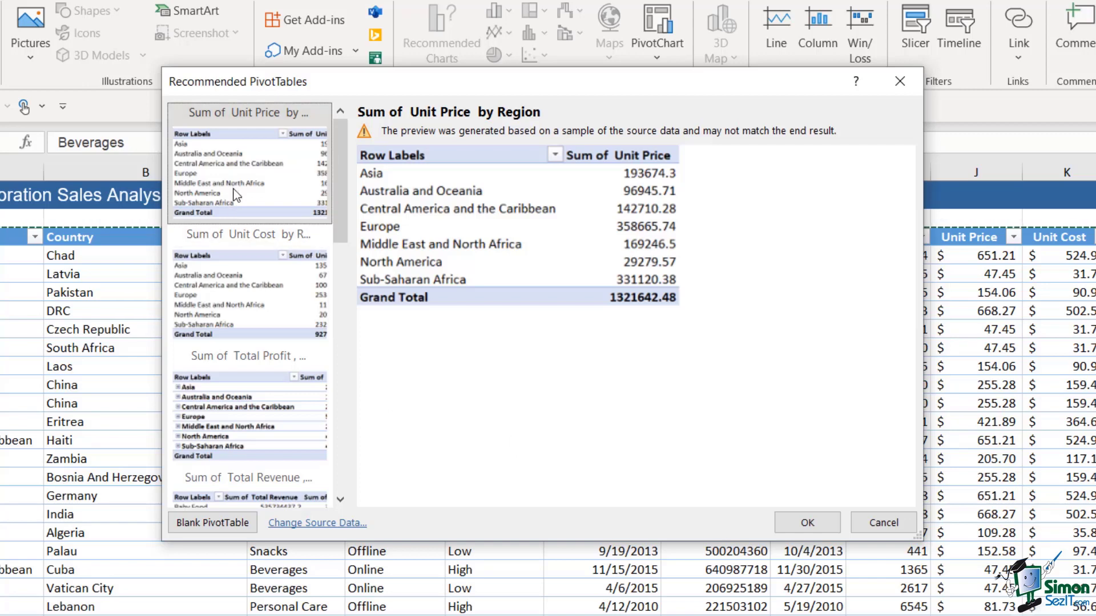
# - Examine the recommended PivotTable previews that summarise unit price, cost, revenue and profit by region, item type and order priority
pyautogui.moveTo(347, 160)
pyautogui.mouseDown()
pyautogui.moveTo(349, 208)
pyautogui.moveTo(361, 153)
pyautogui.mouseUp()
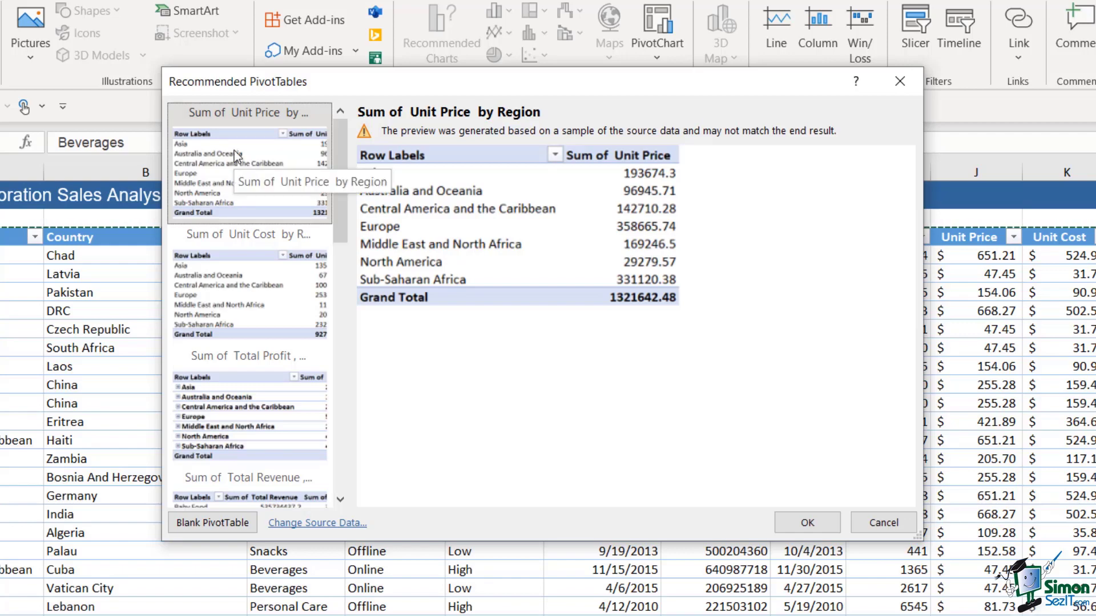
pyautogui.moveTo(340, 138)
pyautogui.mouseDown()
pyautogui.moveTo(347, 349)
pyautogui.moveTo(357, 131)
pyautogui.mouseUp()
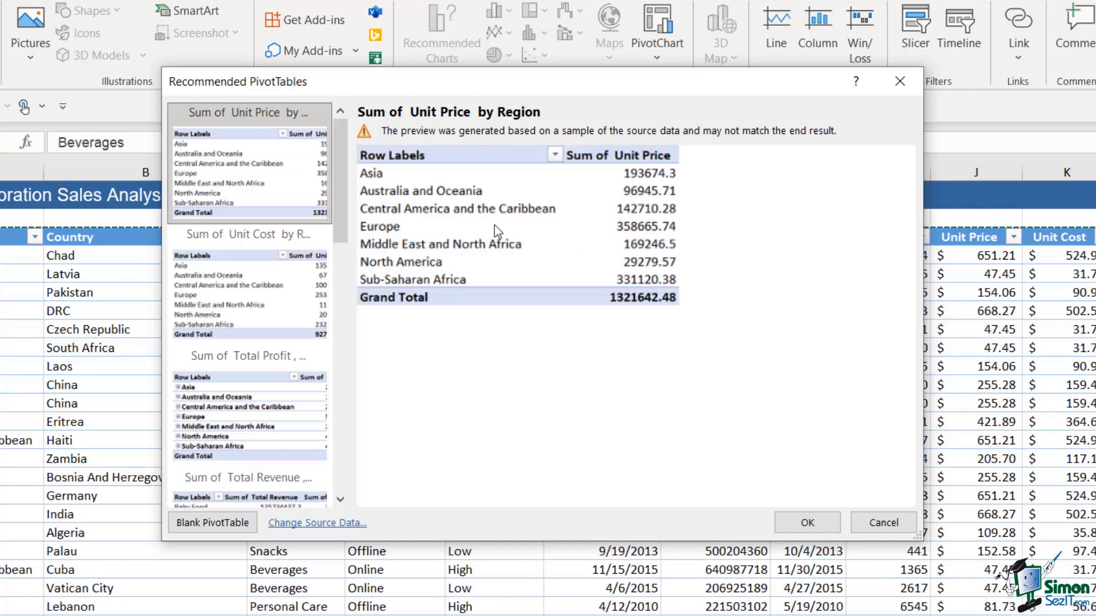
pyautogui.click(240, 291)
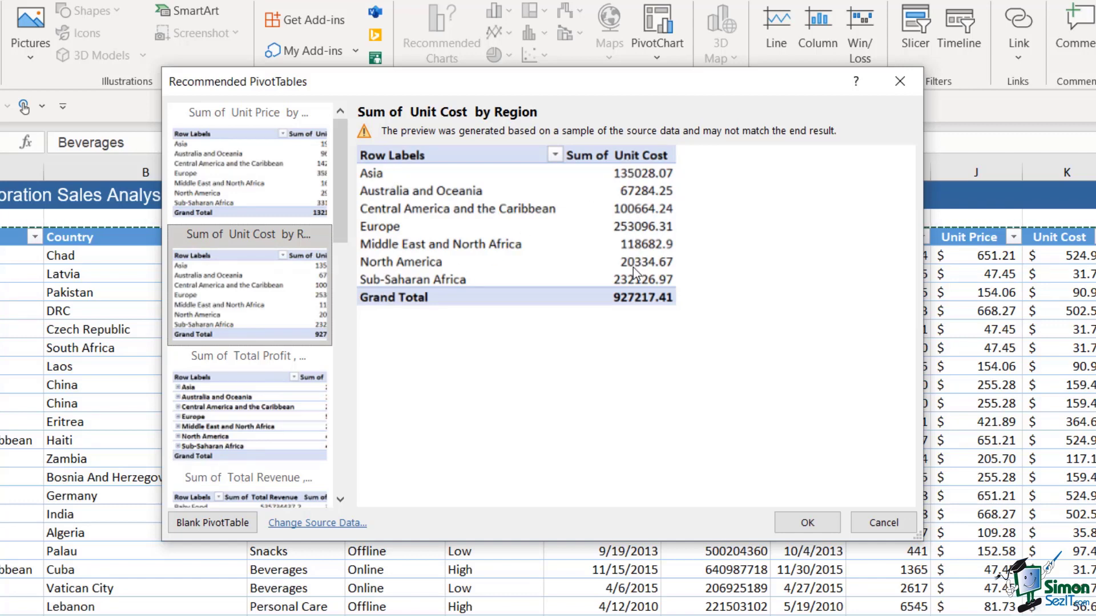
pyautogui.click(231, 413)
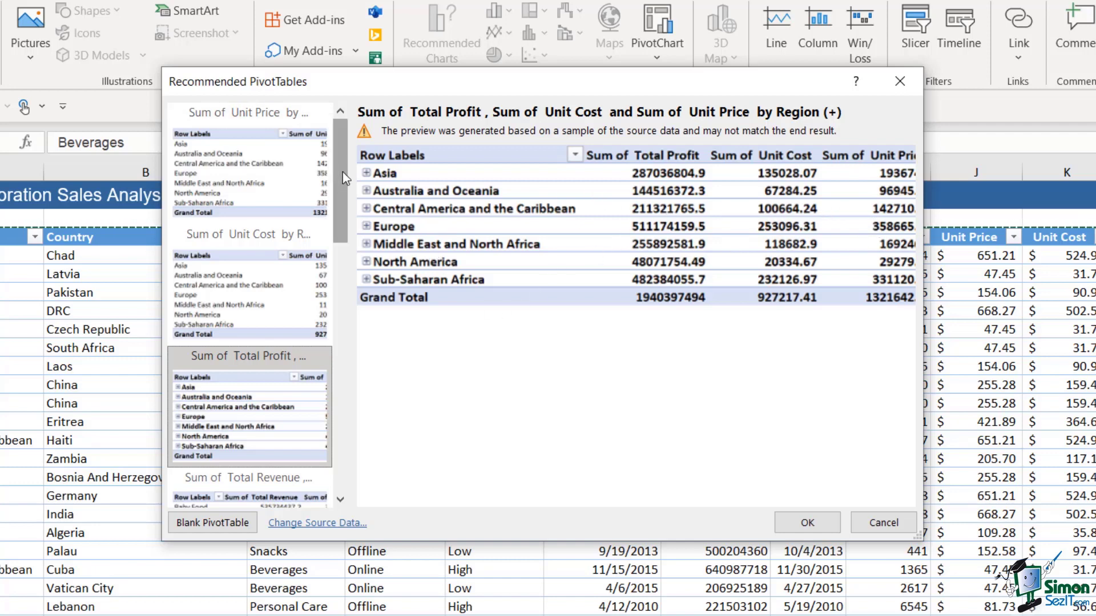
pyautogui.scroll(-5, 342, 172)
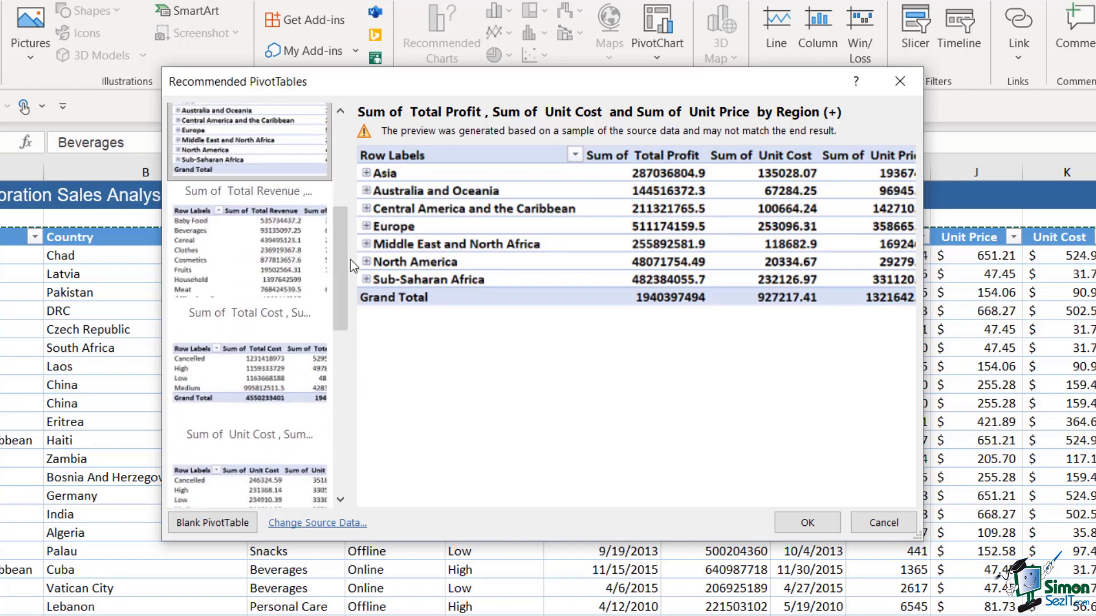
pyautogui.click(205, 260)
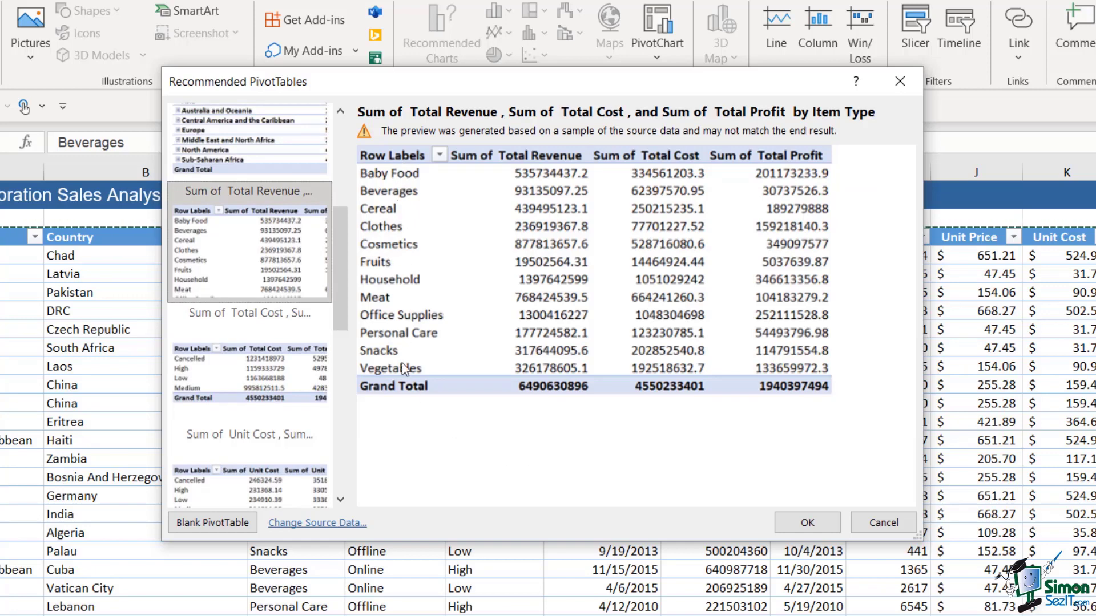
pyautogui.moveTo(426, 85); pyautogui.dragTo(628, 125)
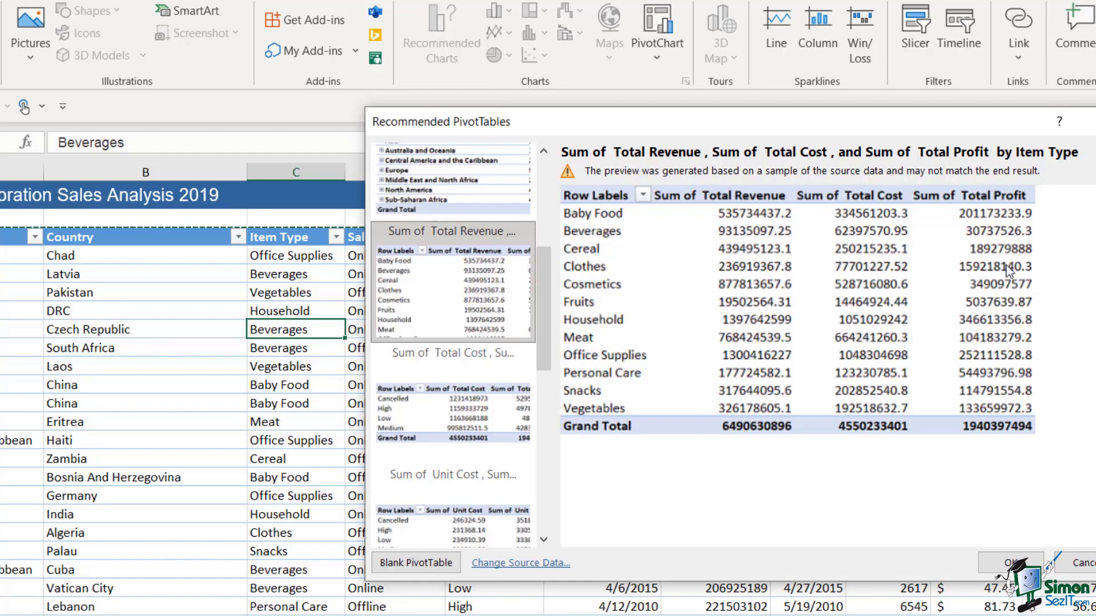
pyautogui.click(455, 422)
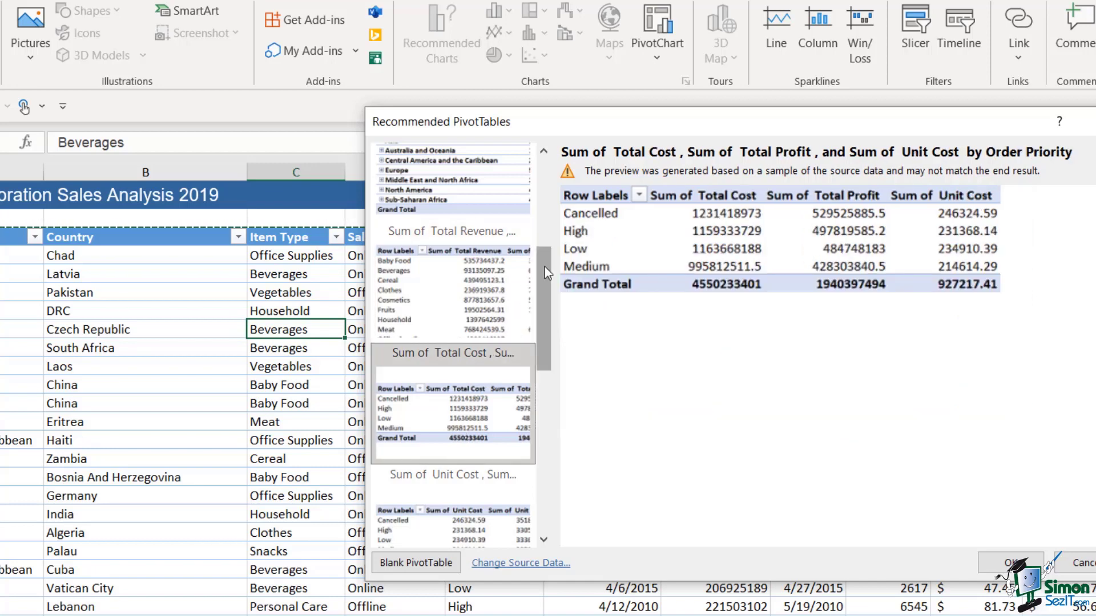
pyautogui.moveTo(544, 272); pyautogui.dragTo(551, 323)
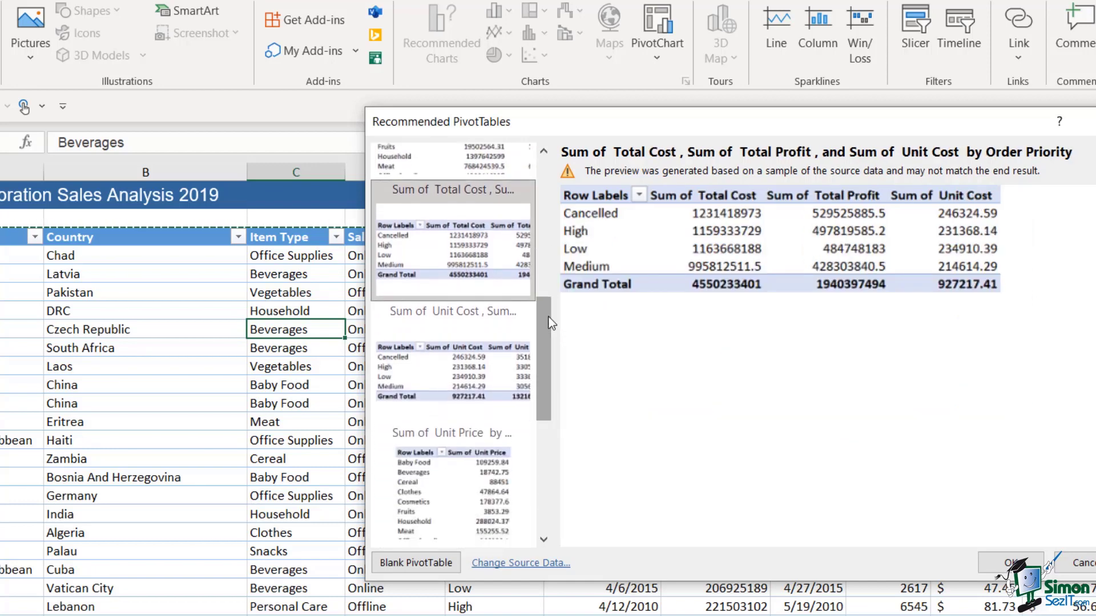
pyautogui.click(443, 370)
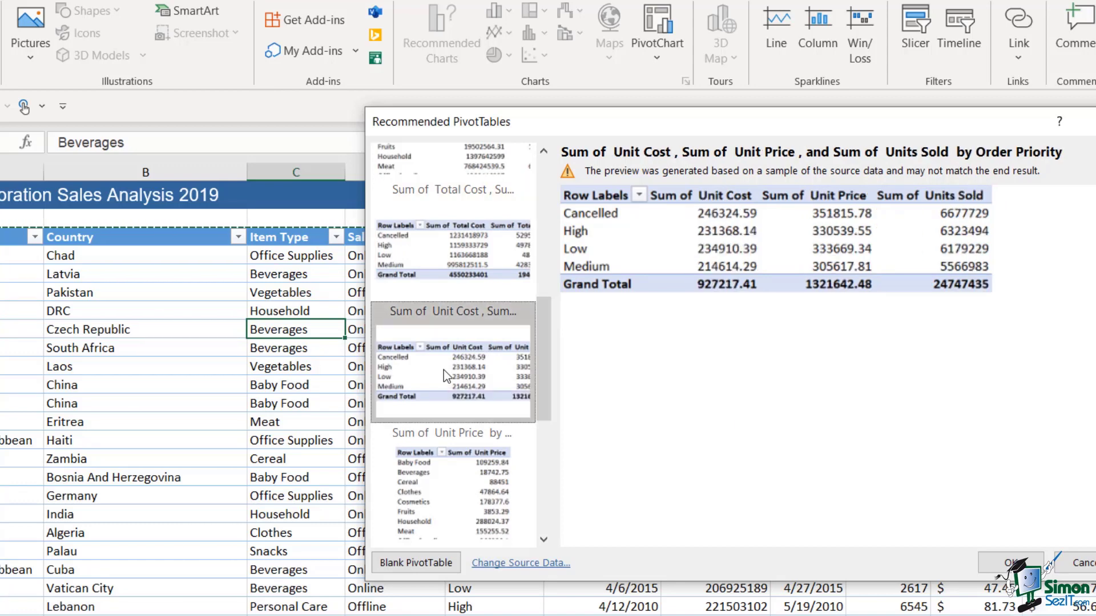
# - Insert the recommended Sum of Unit Price by Item Type PivotTable on a new sheet and delete that sheet again
pyautogui.click(433, 484)
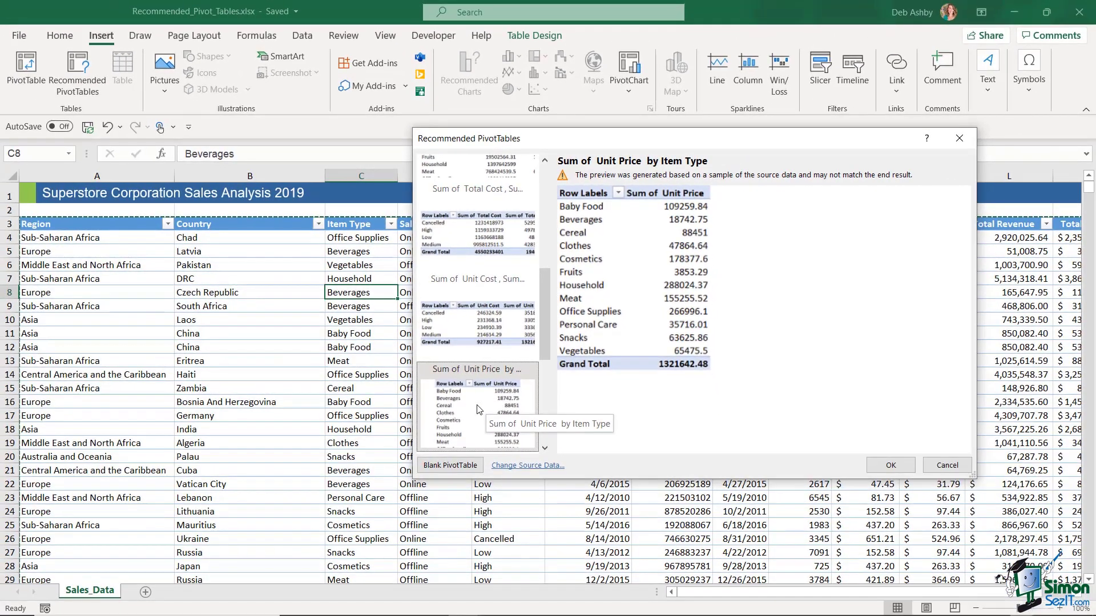
pyautogui.click(891, 463)
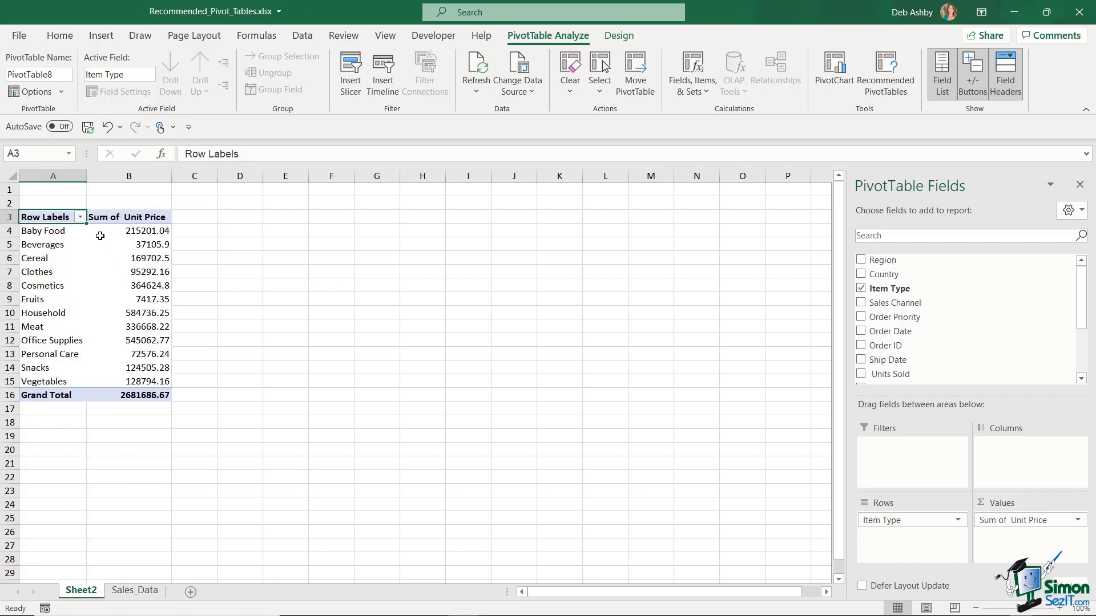
pyautogui.moveTo(132, 272)
pyautogui.rightClick(83, 591)
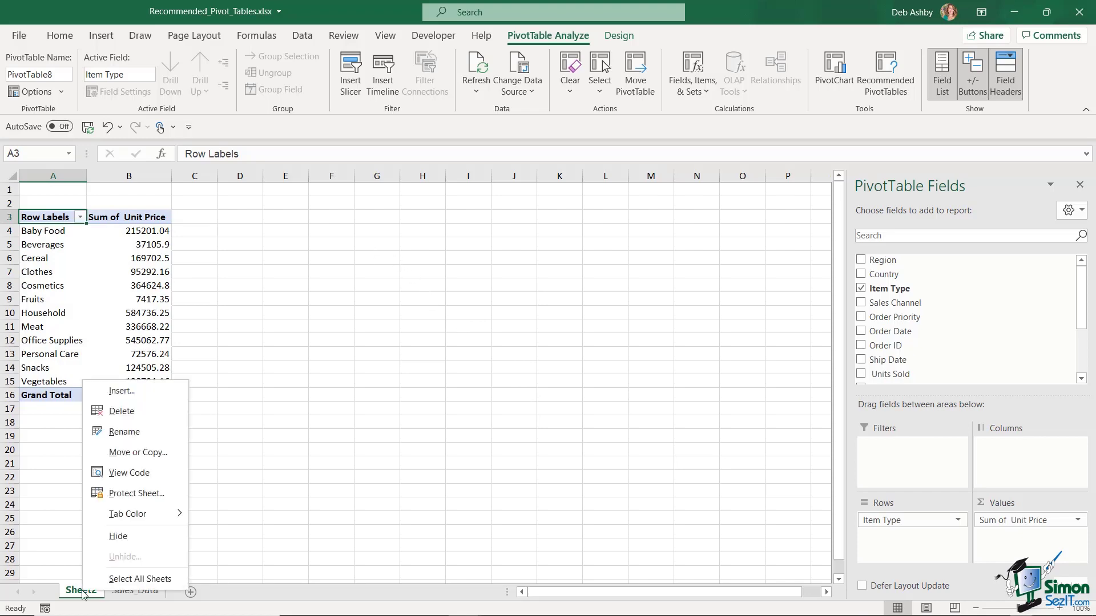
pyautogui.click(139, 411)
pyautogui.click(522, 353)
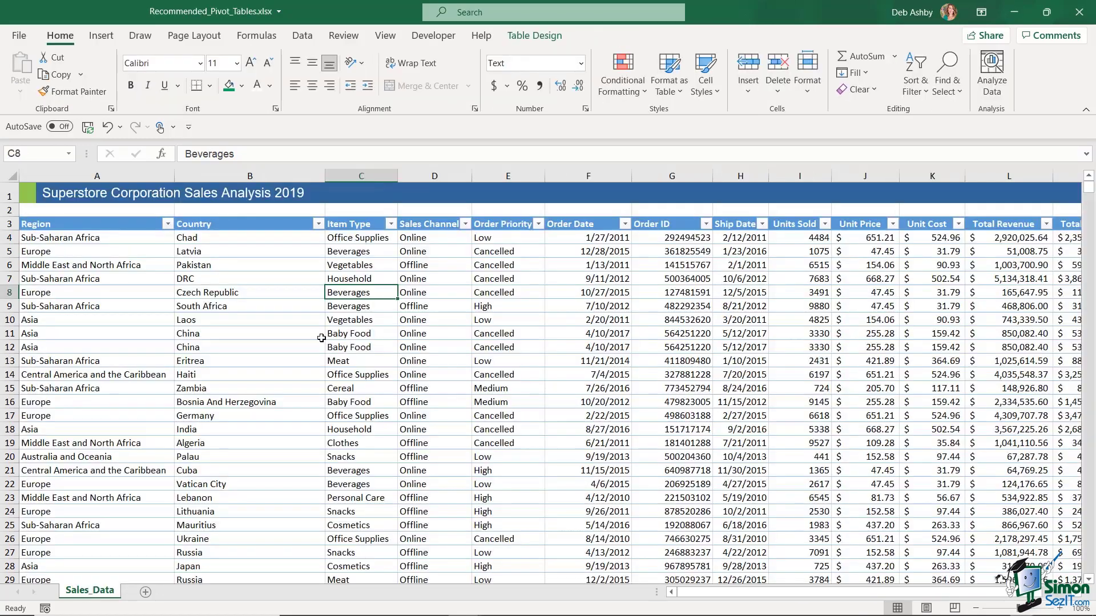
# - Reopen the recommended PivotTables for the sales table, widen the dialog to fit the preview, and choose the blank PivotTable option
pyautogui.click(101, 36)
pyautogui.click(78, 71)
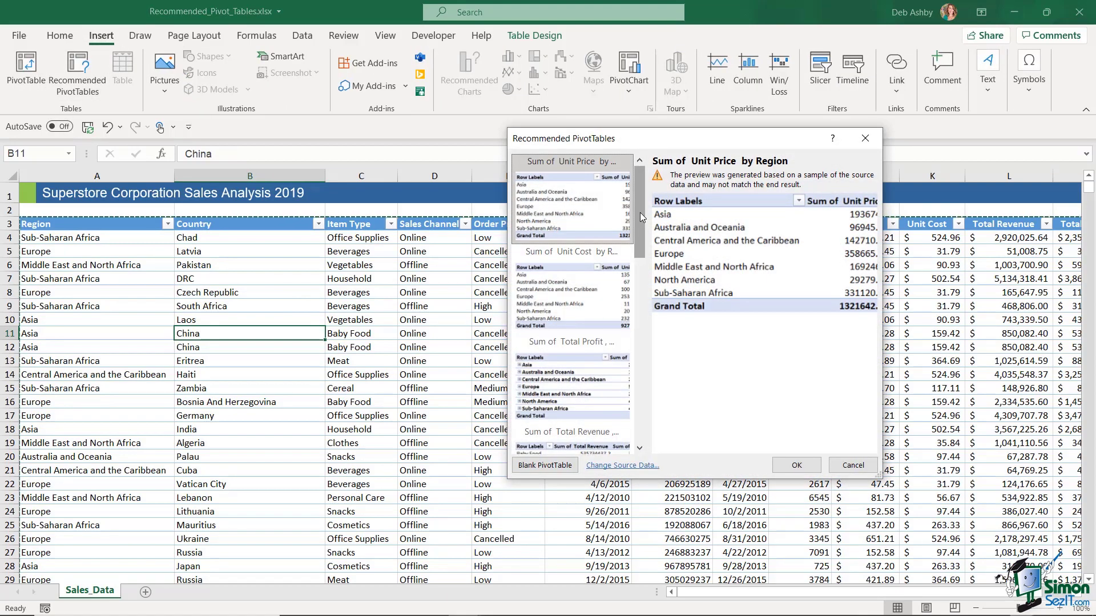
pyautogui.moveTo(648, 141); pyautogui.dragTo(463, 121)
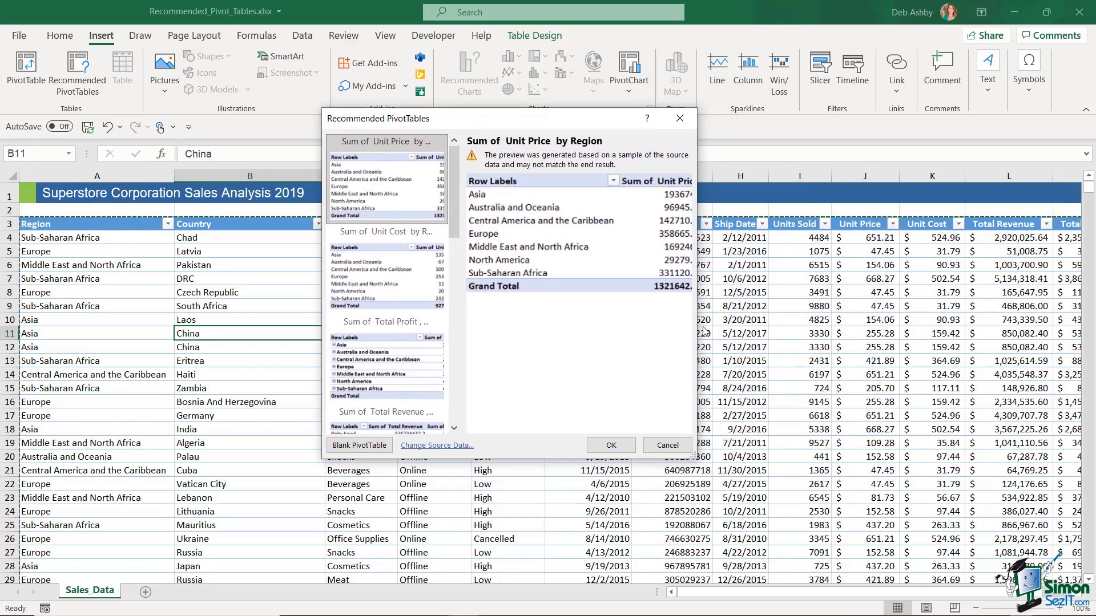
pyautogui.moveTo(696, 333); pyautogui.dragTo(932, 332)
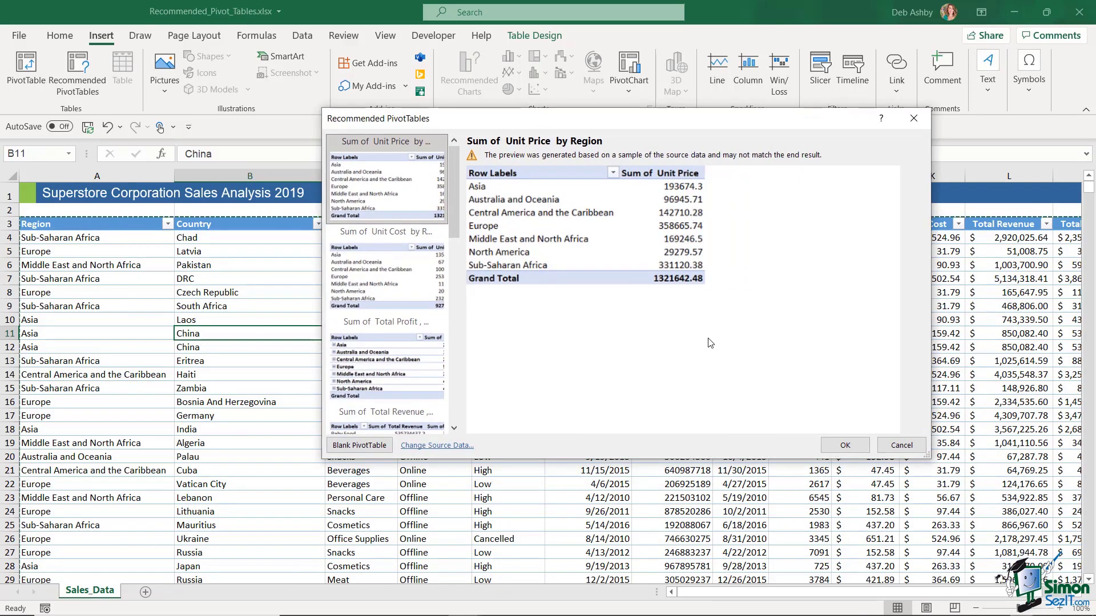
pyautogui.click(371, 447)
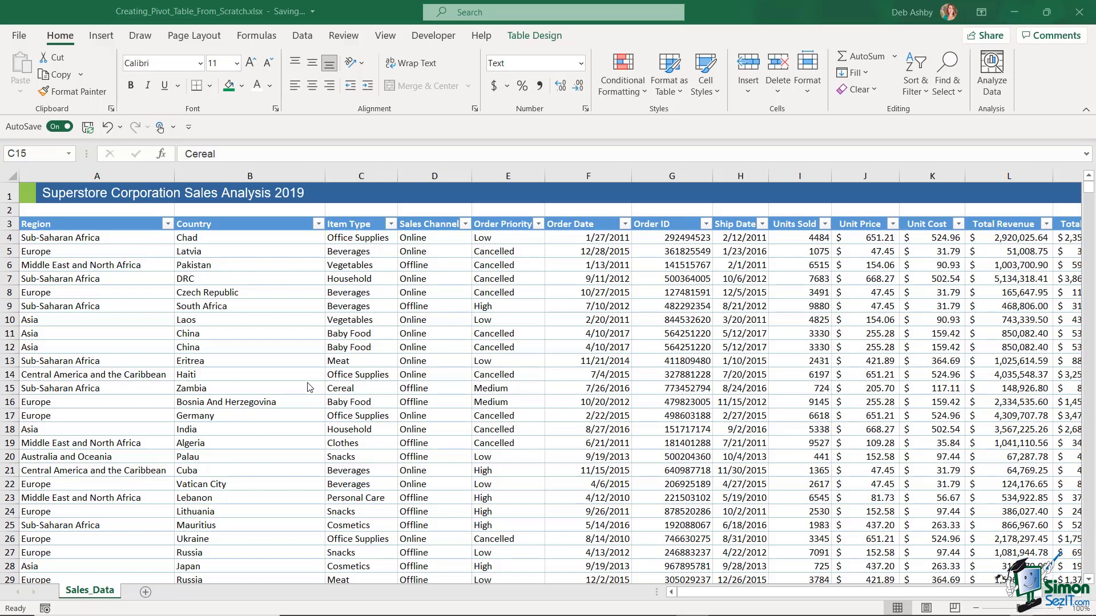
# - Start a PivotTable from scratch in Creating_Pivot_Table_From_Scratch.xlsx with the Sales_Data table as its source
pyautogui.click(350, 307)
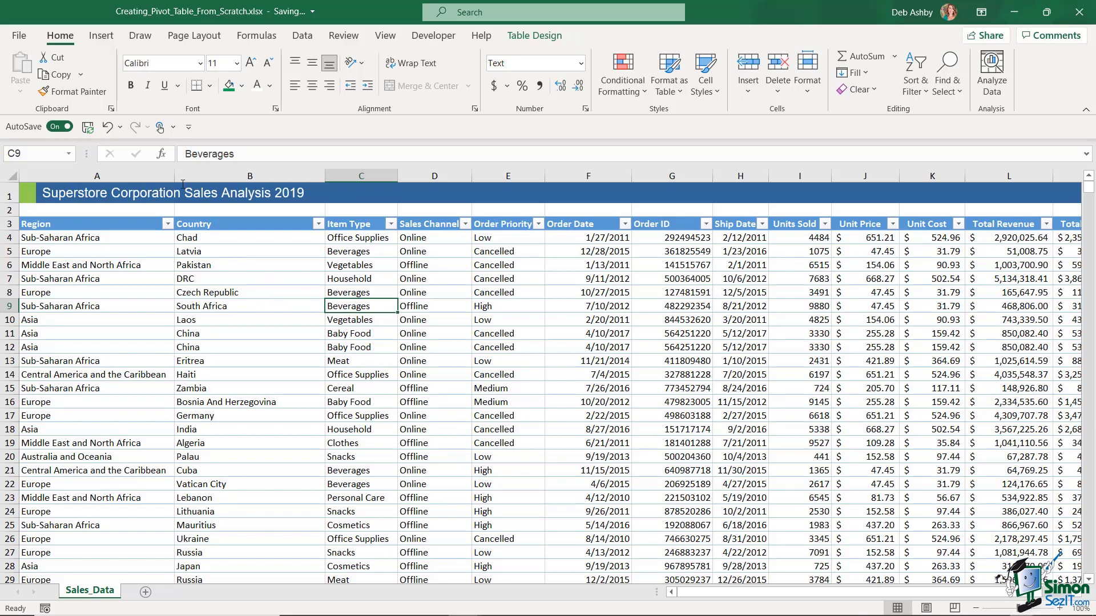
pyautogui.click(98, 37)
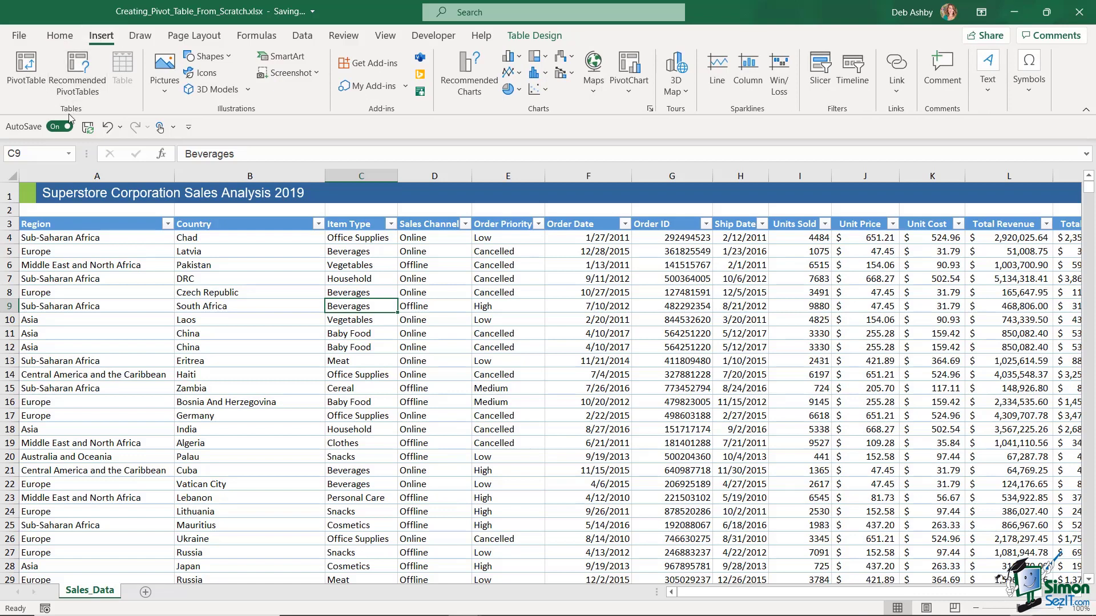
pyautogui.click(25, 83)
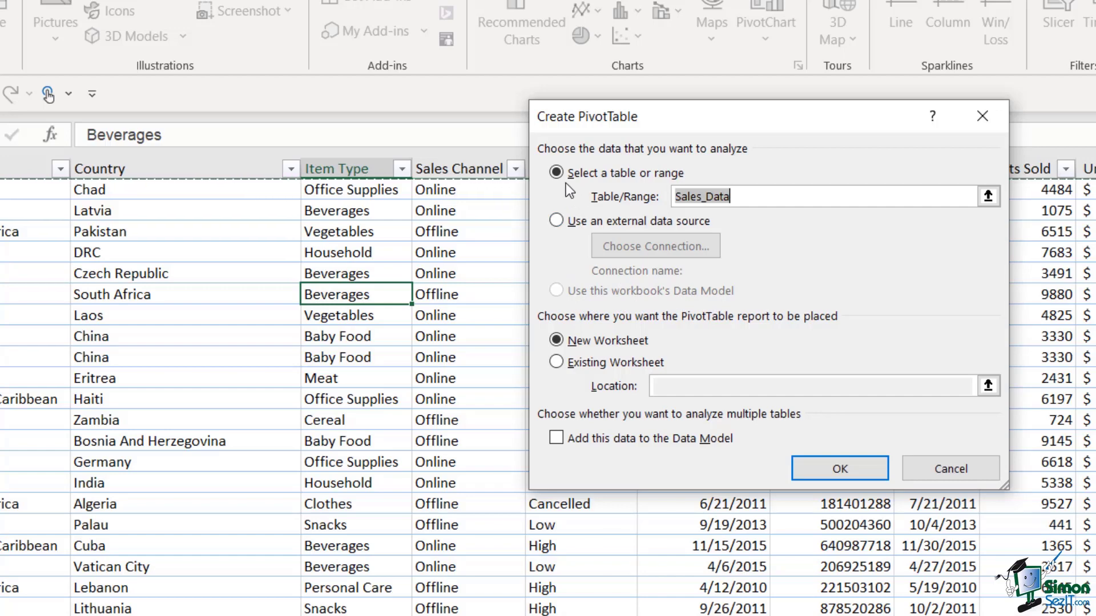
pyautogui.click(738, 198)
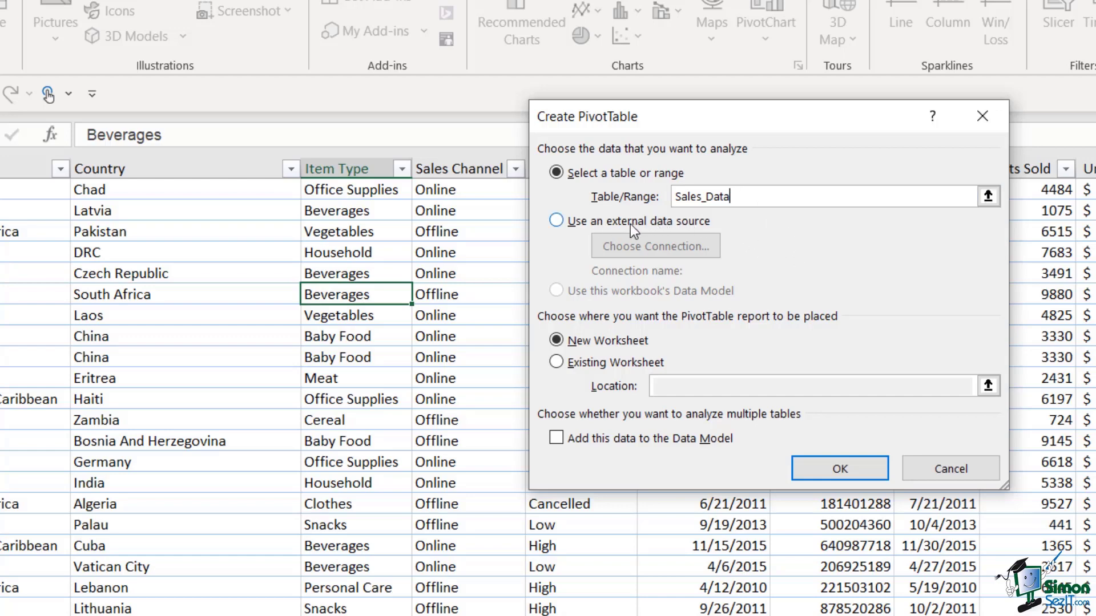
# - Browse the external data connections for the PivotTable and return to the Sales_Data table as its source
pyautogui.click(559, 222)
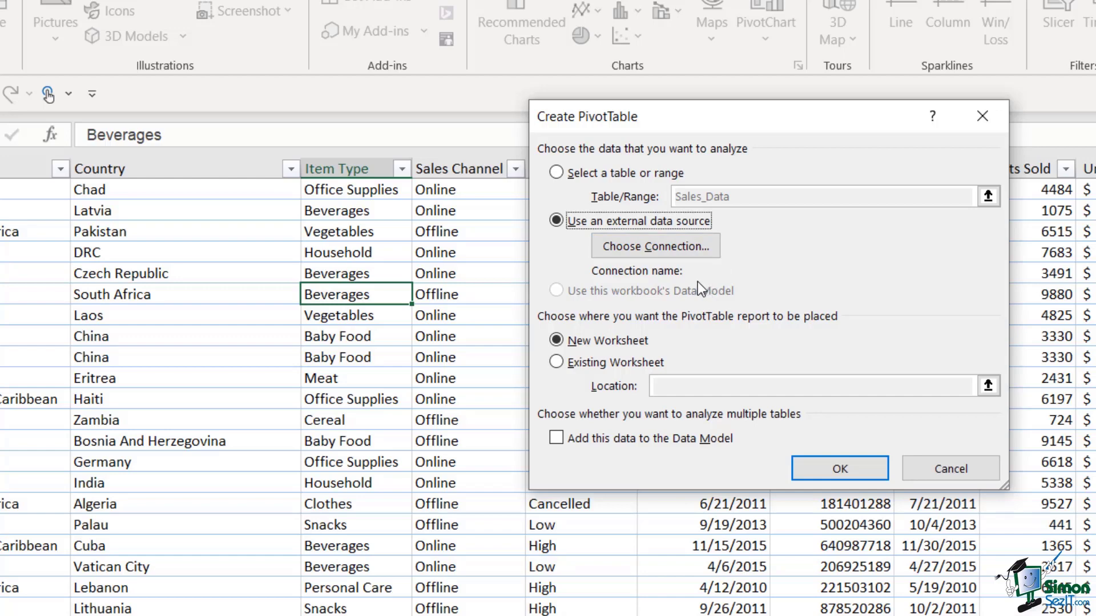
pyautogui.click(644, 249)
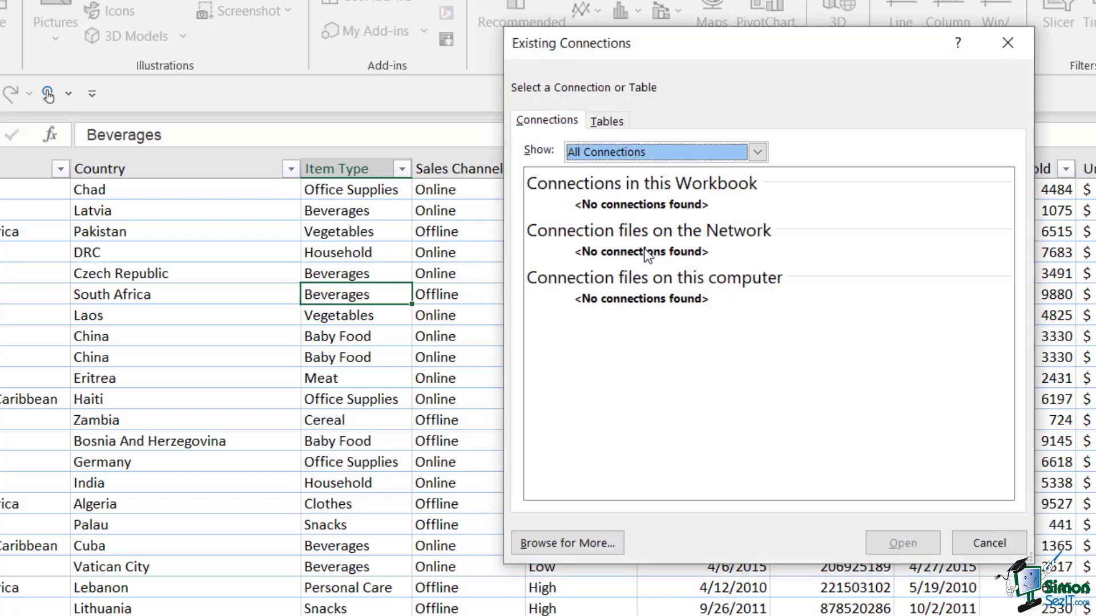
pyautogui.click(575, 542)
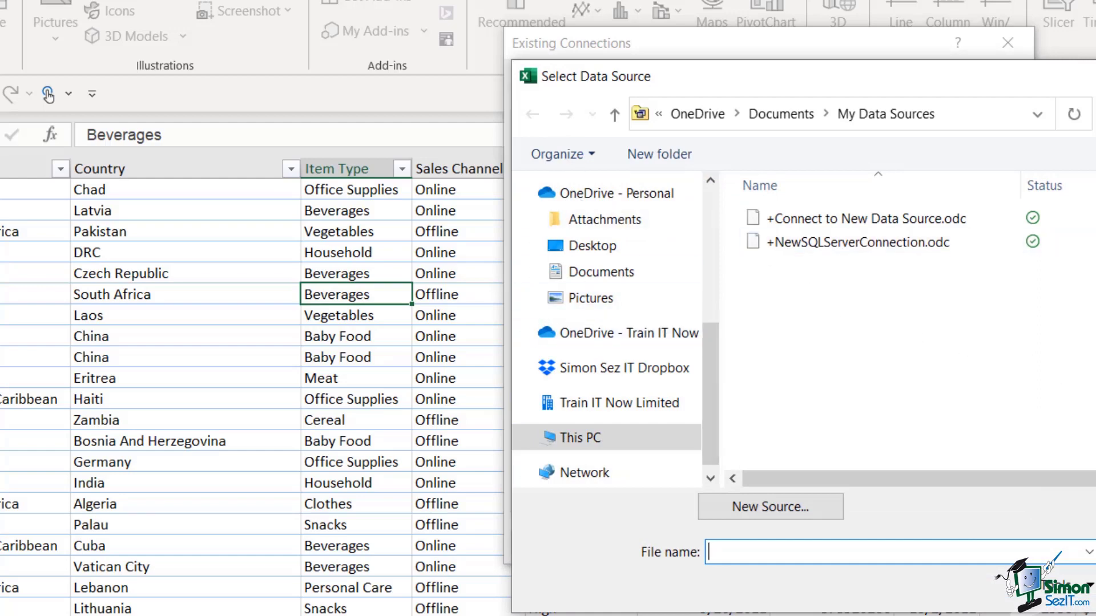
pyautogui.press('Escape')
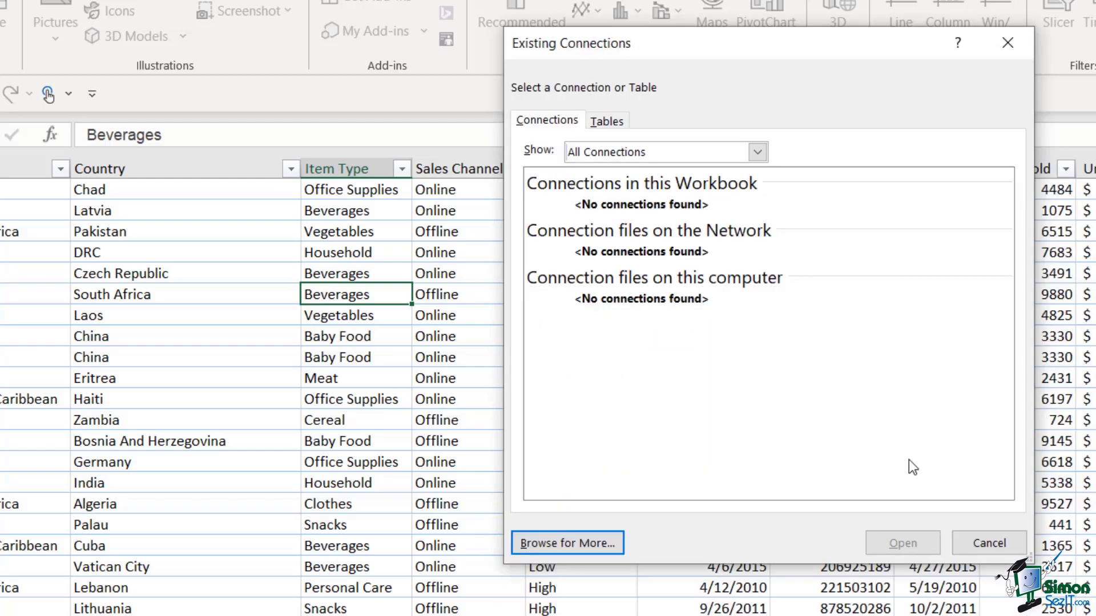
pyautogui.click(987, 543)
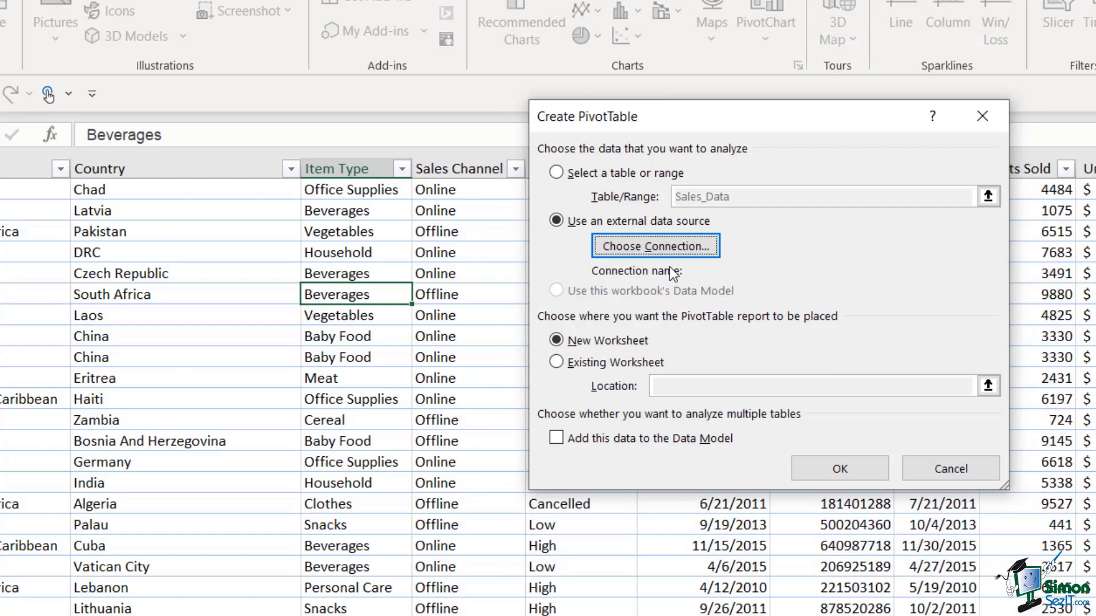
pyautogui.click(556, 173)
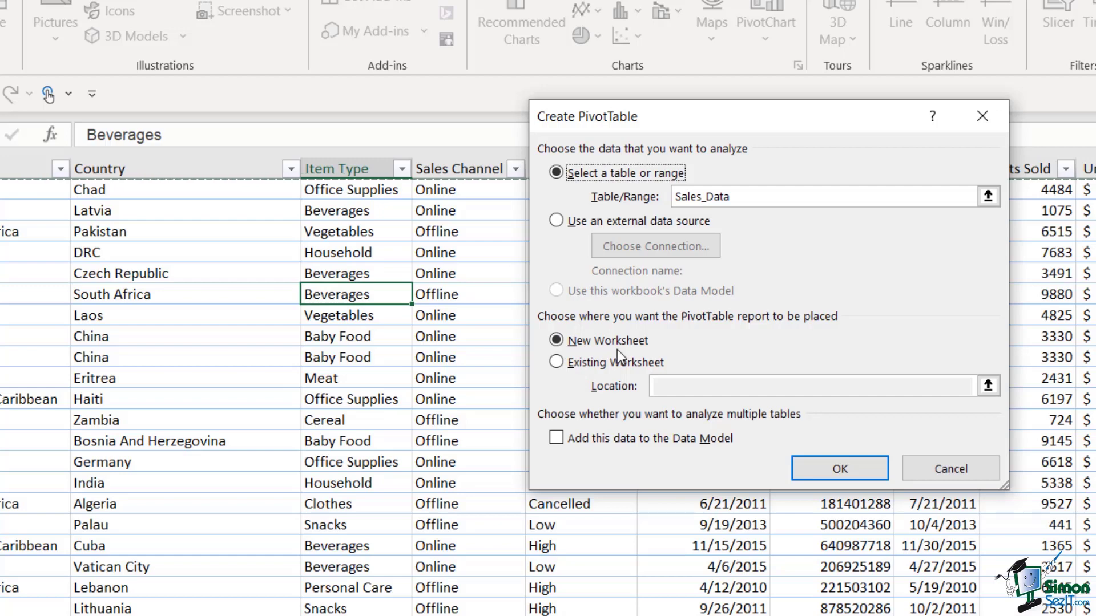
# - Try placing the PivotTable on the existing Sales_Data worksheet and clear the location entry
pyautogui.click(556, 362)
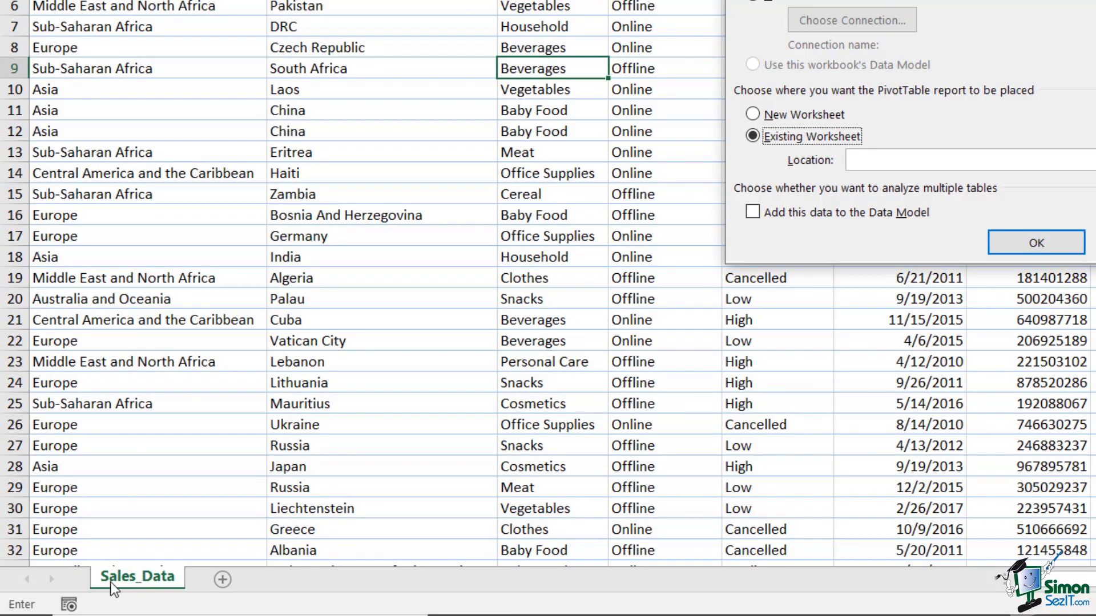
pyautogui.press('Tab')
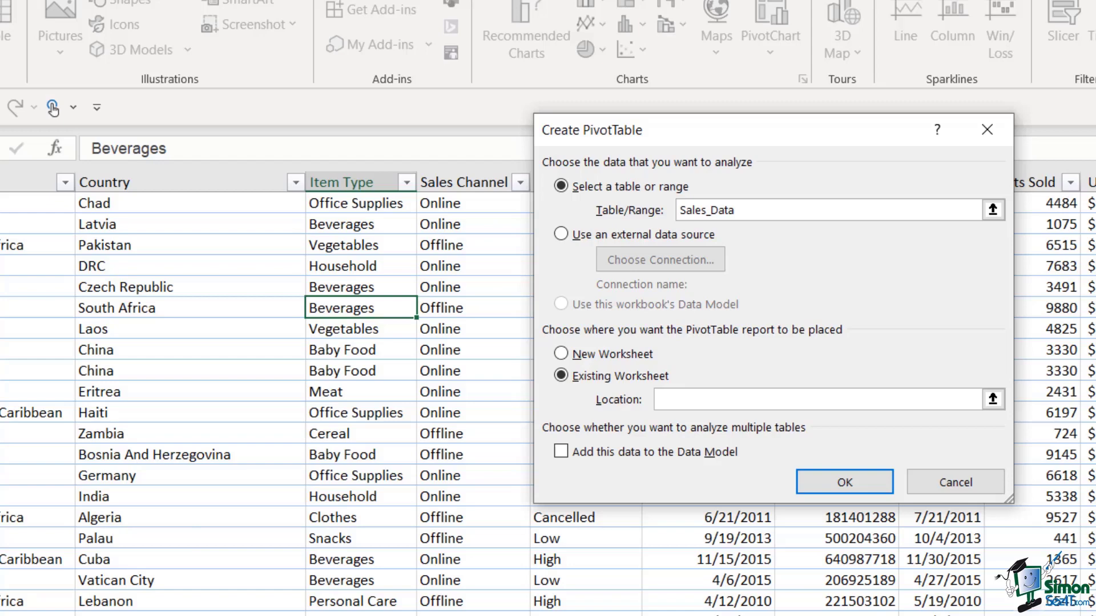
pyautogui.write('Sales_Data!')
pyautogui.moveTo(720, 399); pyautogui.dragTo(641, 393)
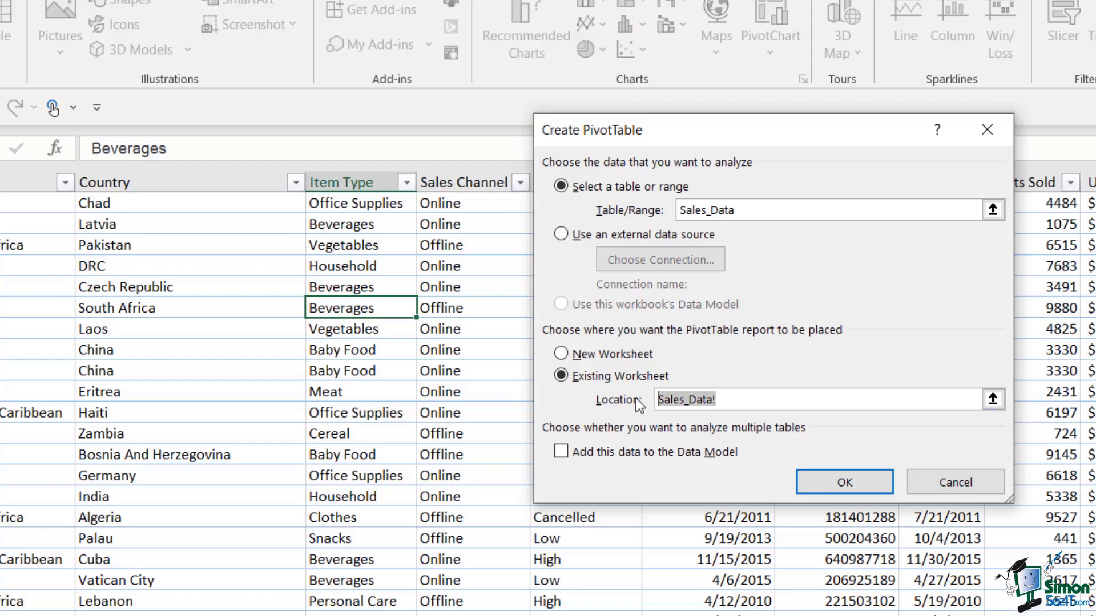
pyautogui.press('BackSpace')
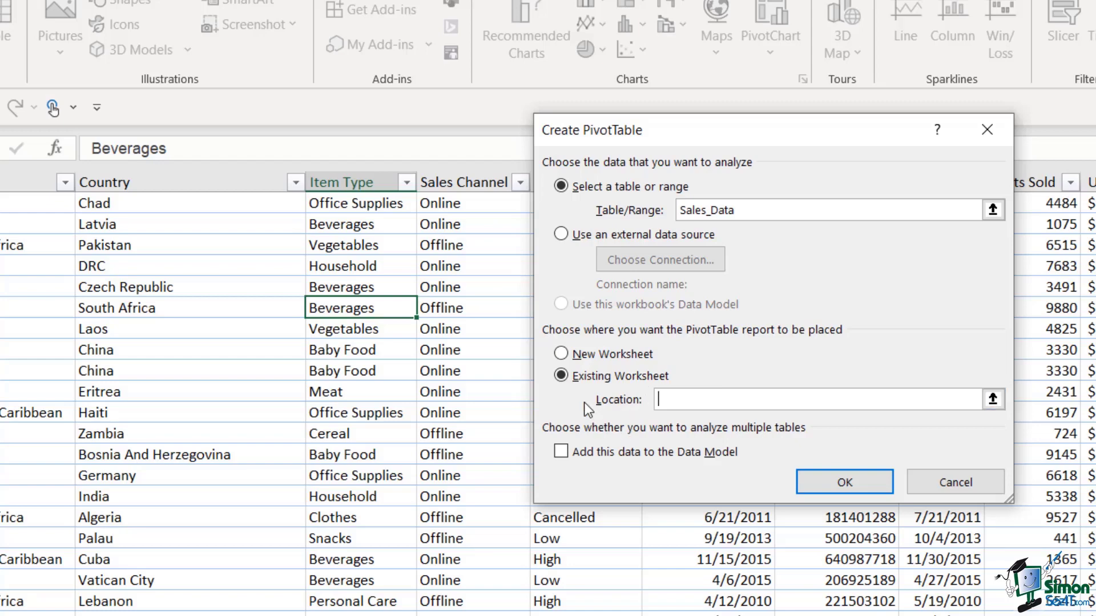
# - Create the PivotTable on a new worksheet and move that sheet after Sales_Data
pyautogui.click(561, 353)
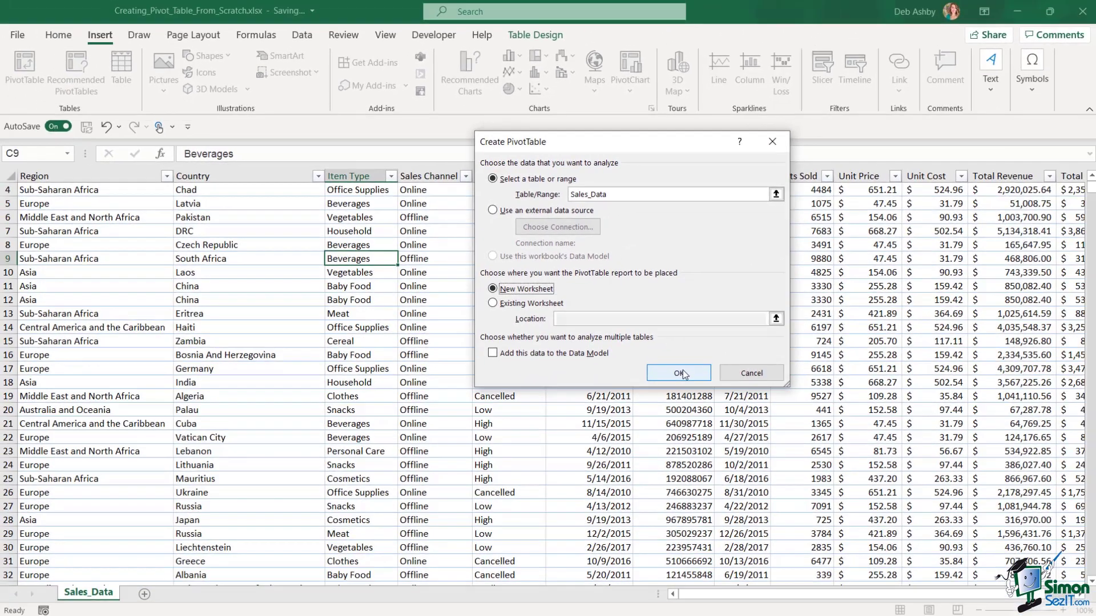
pyautogui.click(679, 373)
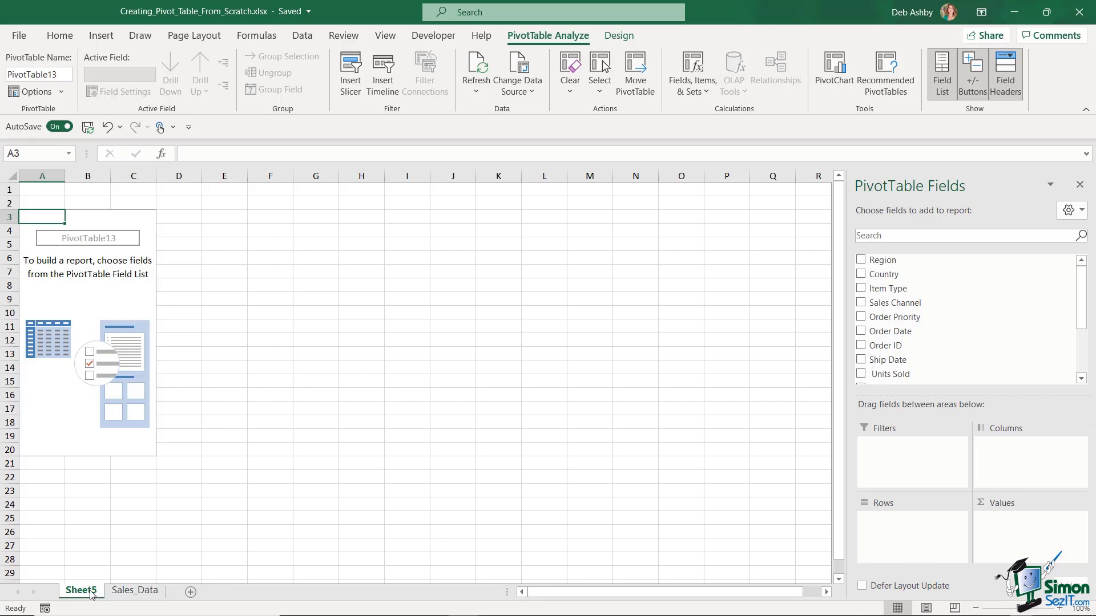
pyautogui.moveTo(73, 593); pyautogui.dragTo(175, 594)
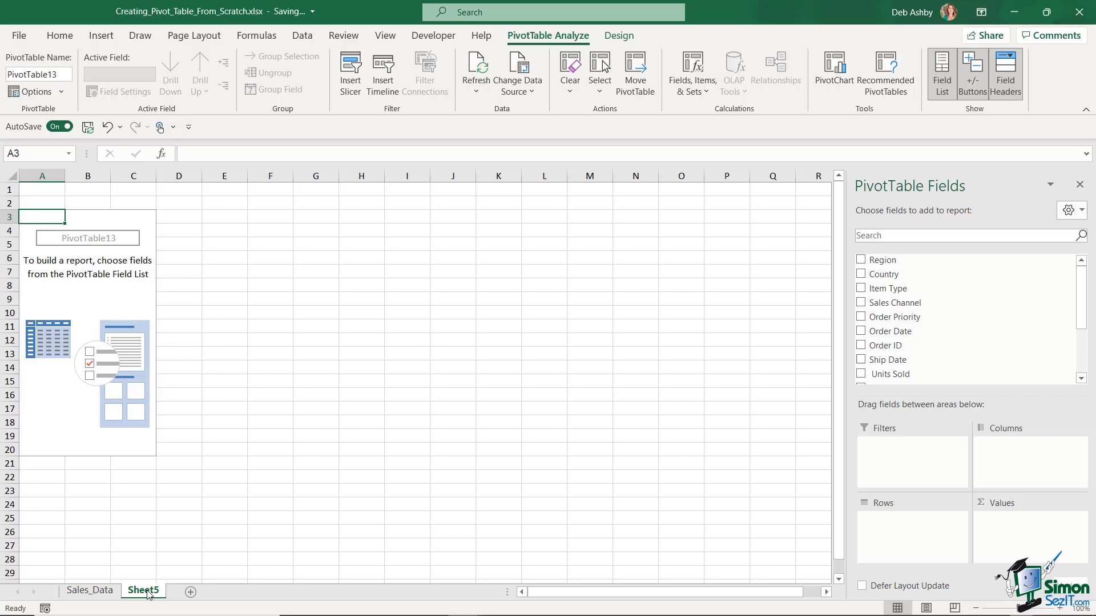
# - Rename the new PivotTable worksheet as Pivot_Table and select the empty PivotTable placeholder area
pyautogui.rightClick(147, 594)
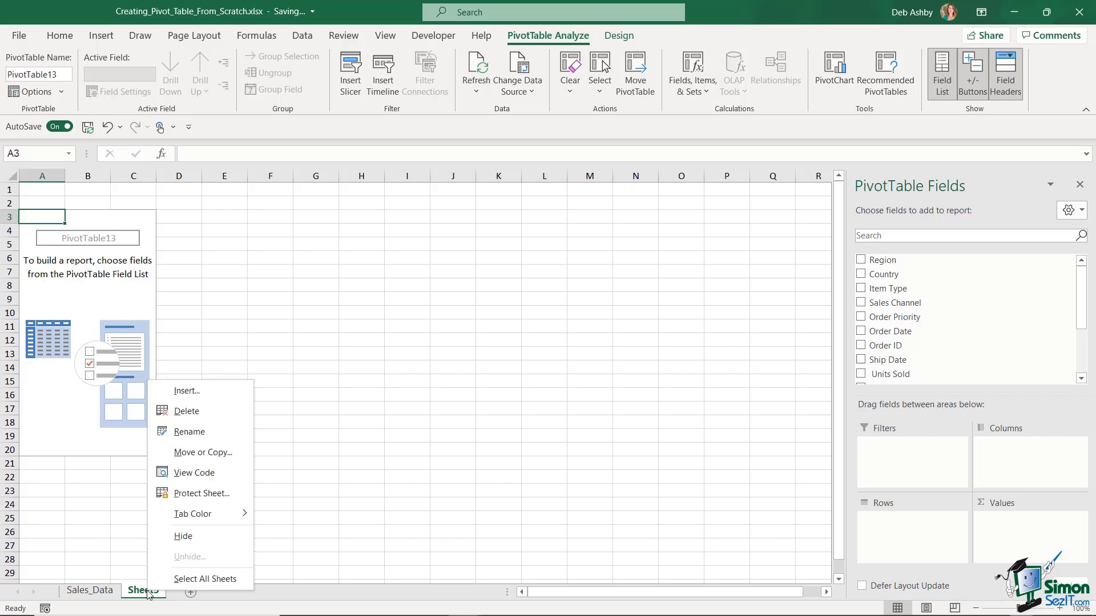
pyautogui.click(182, 433)
pyautogui.write('P')
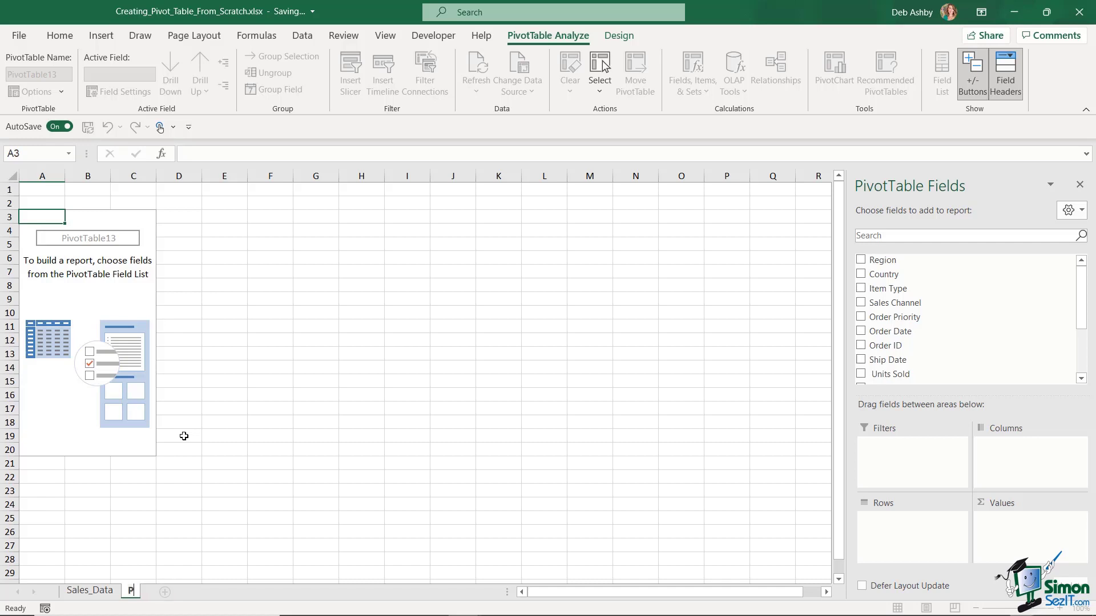
pyautogui.write('ivot_Table')
pyautogui.press('Return')
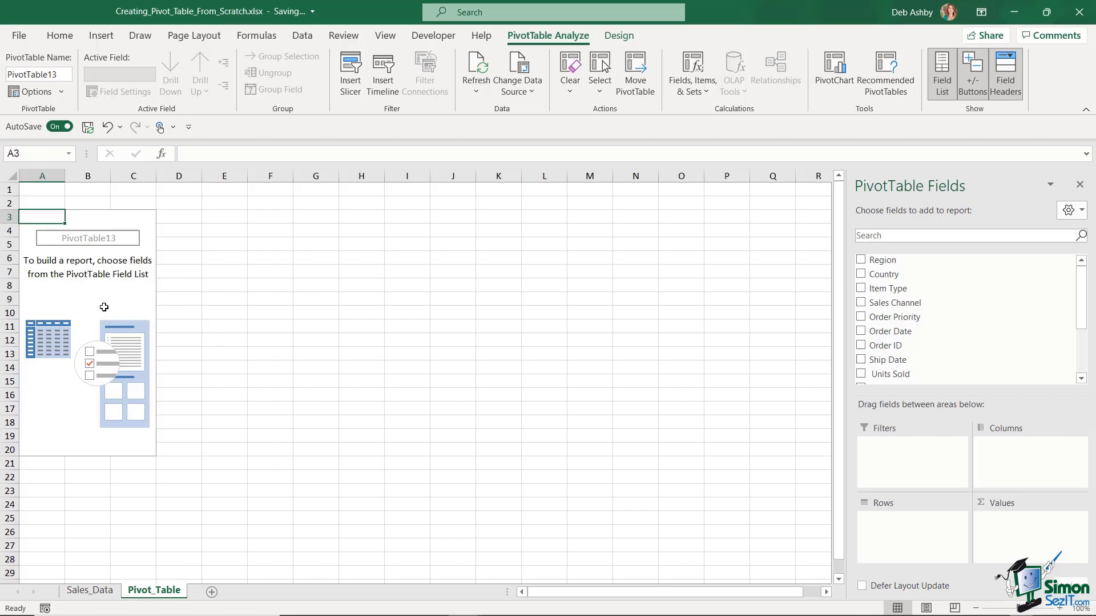
pyautogui.moveTo(35, 222); pyautogui.dragTo(136, 450)
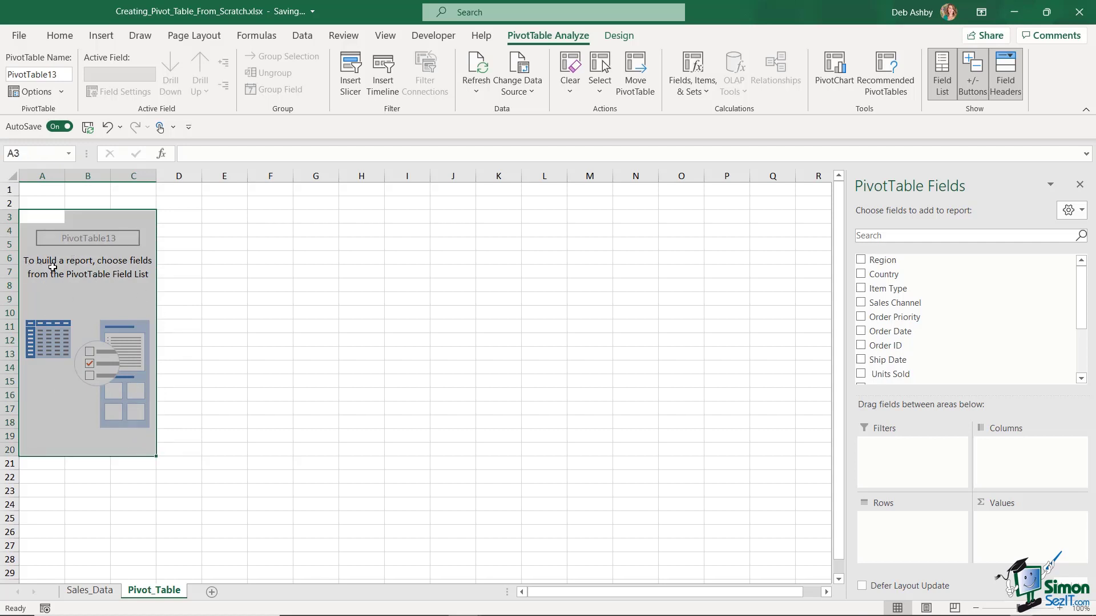
pyautogui.click(107, 285)
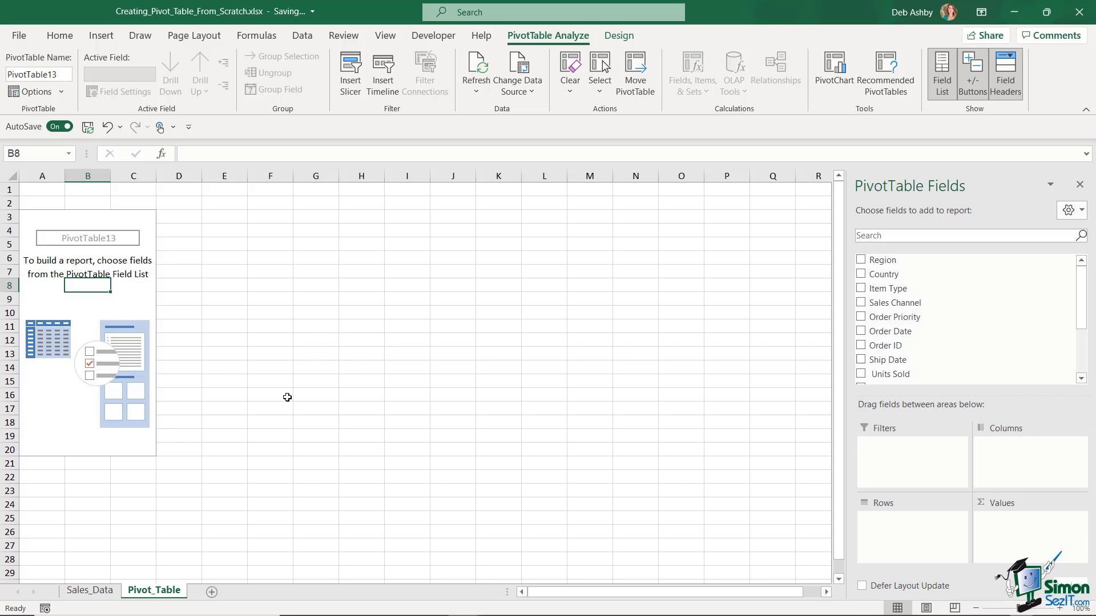
# - Delete the Pivot_Table worksheet permanently
pyautogui.rightClick(169, 591)
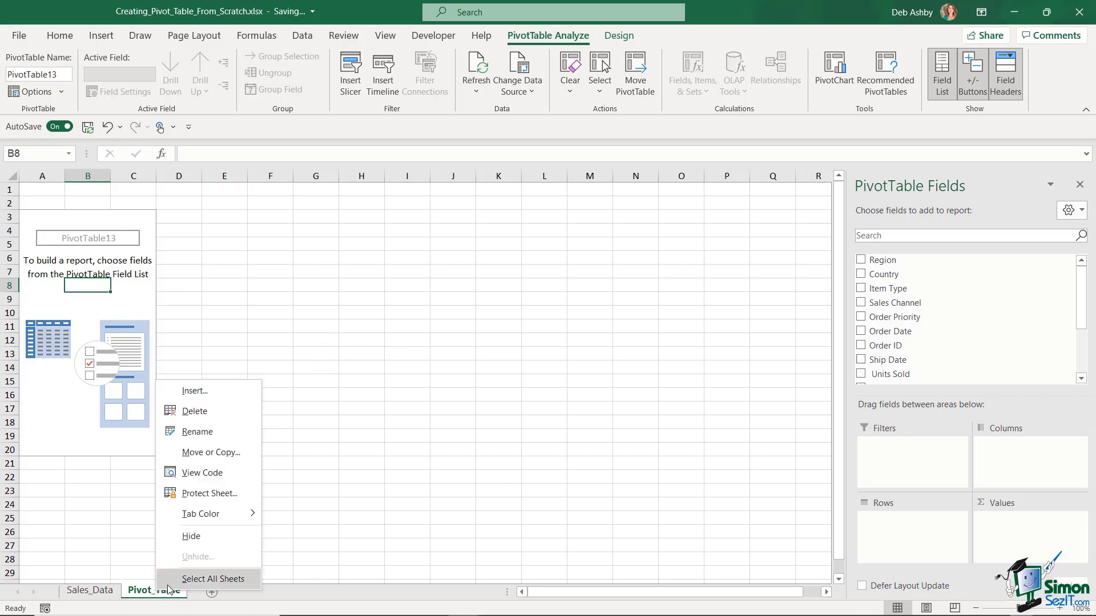
pyautogui.click(231, 413)
pyautogui.click(525, 354)
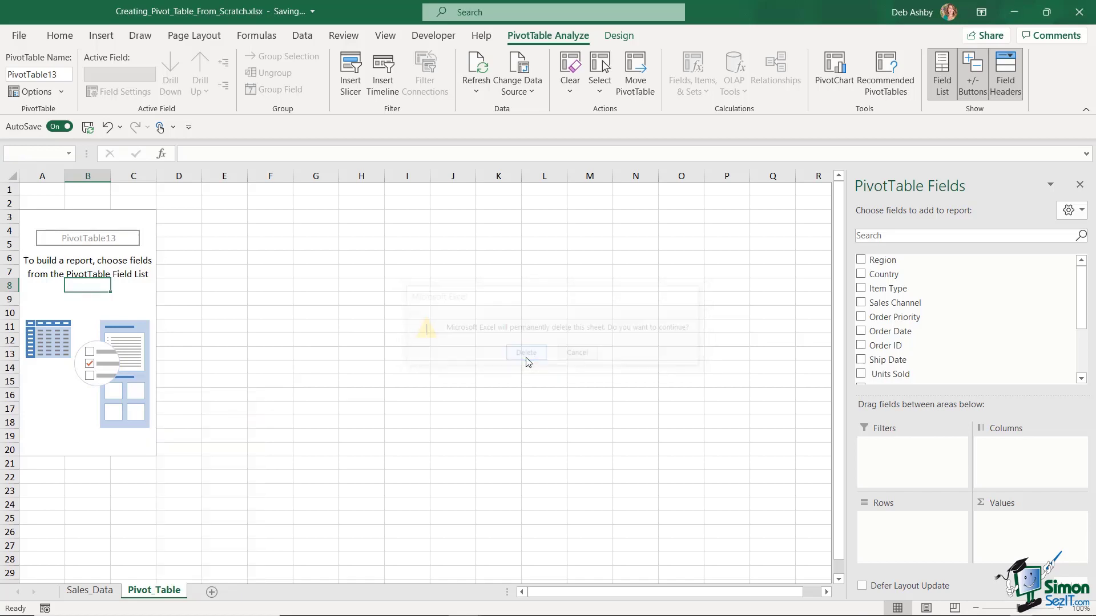
# - Summarize the Sales_Data table with a PivotTable placed on a new worksheet
pyautogui.click(360, 326)
pyautogui.scroll(1, 430, 319)
pyautogui.click(378, 333)
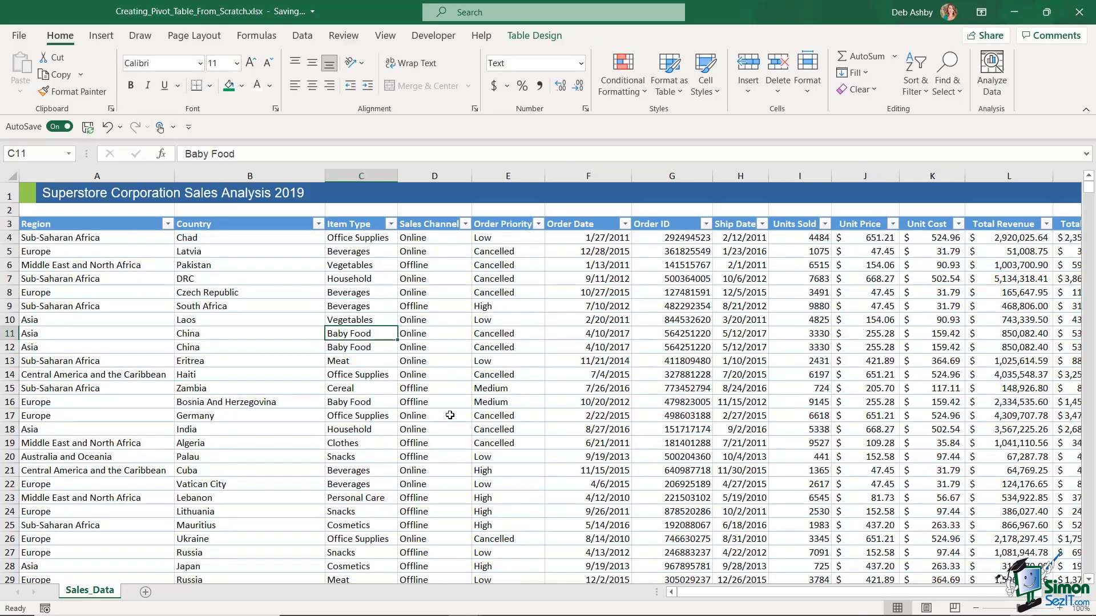
pyautogui.click(101, 36)
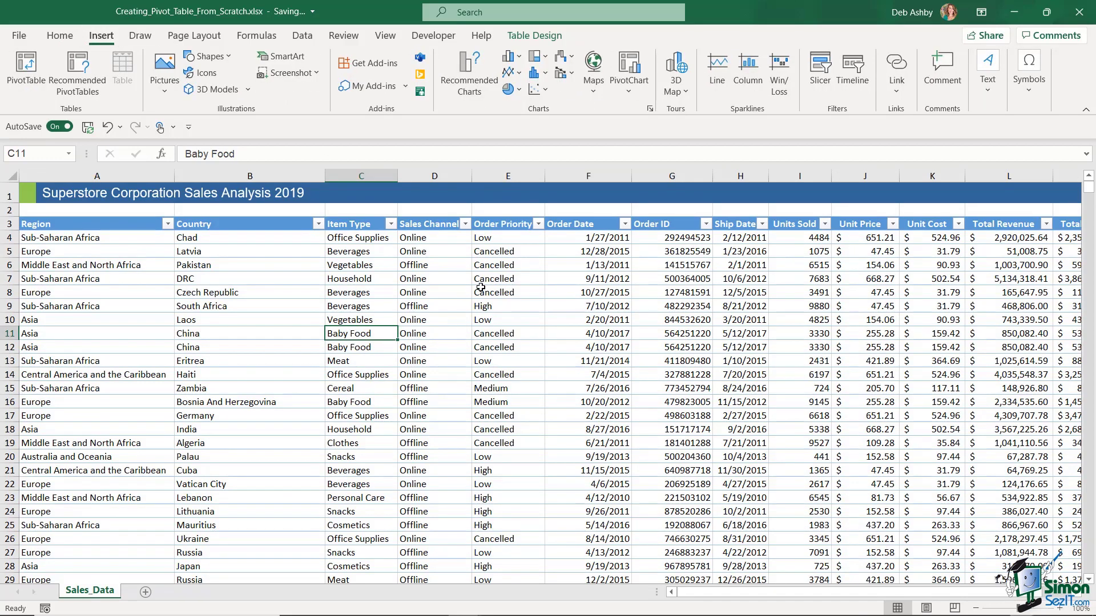
pyautogui.click(534, 36)
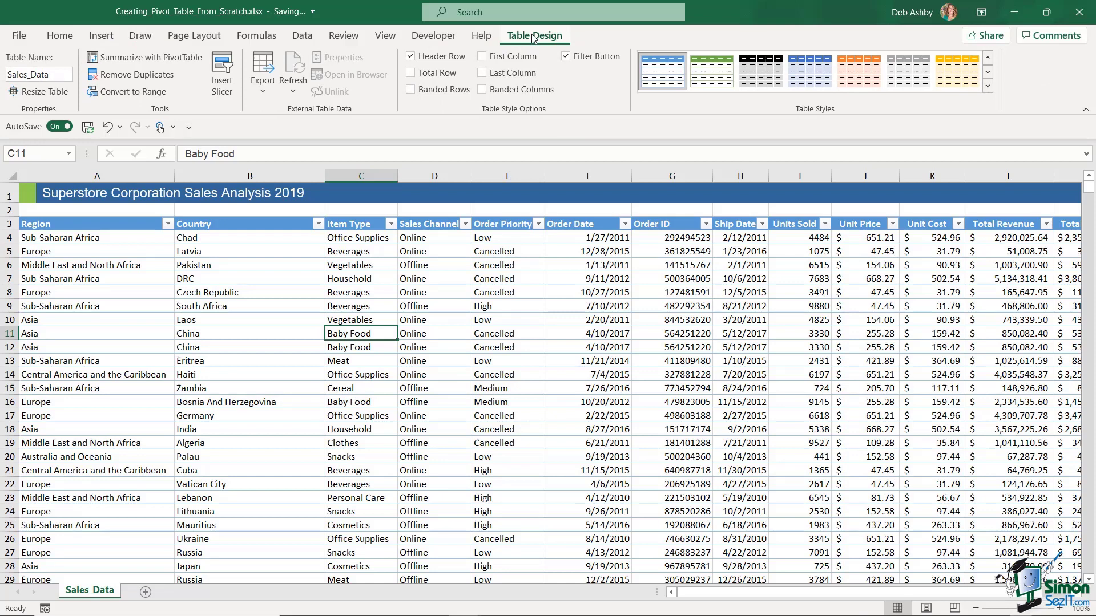
pyautogui.click(147, 60)
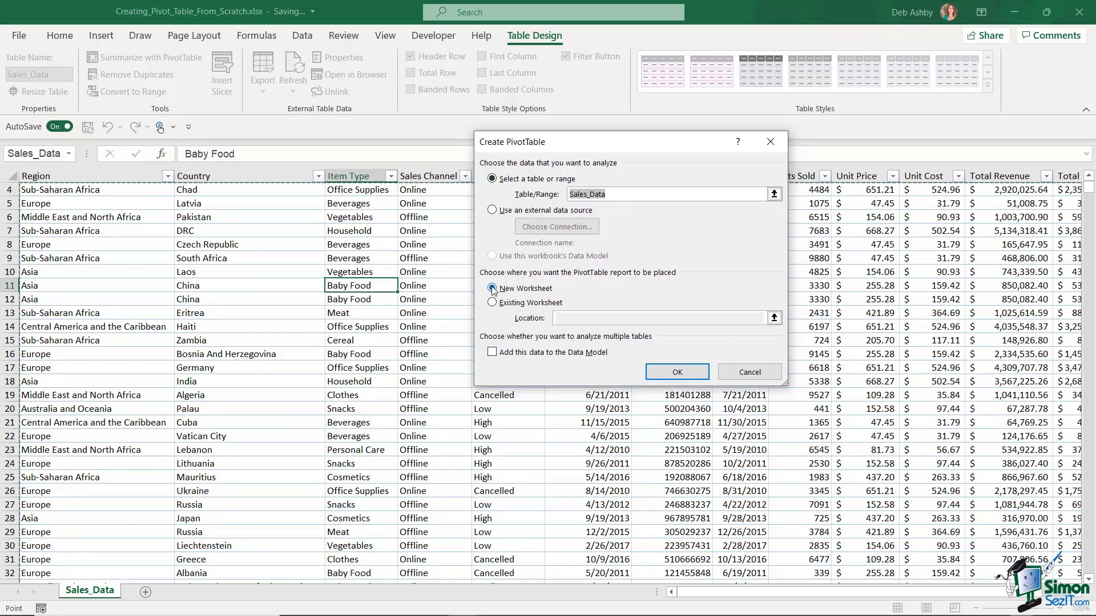
pyautogui.click(676, 373)
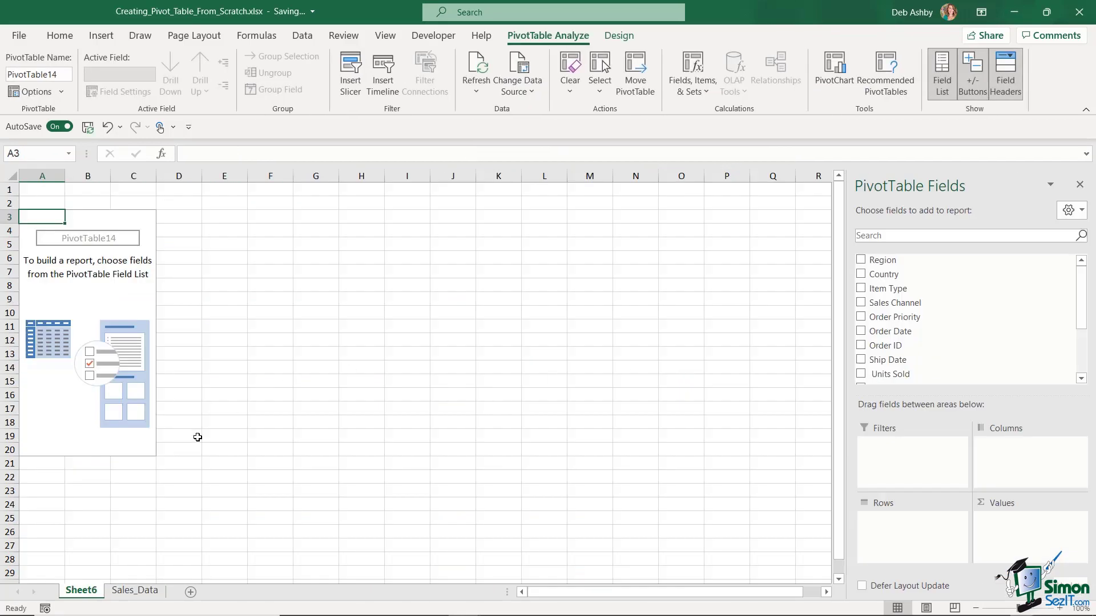
# - Move the new PivotTable sheet after Sales_Data and rename it Pivot_Table
pyautogui.moveTo(78, 596); pyautogui.dragTo(153, 596)
pyautogui.rightClick(153, 597)
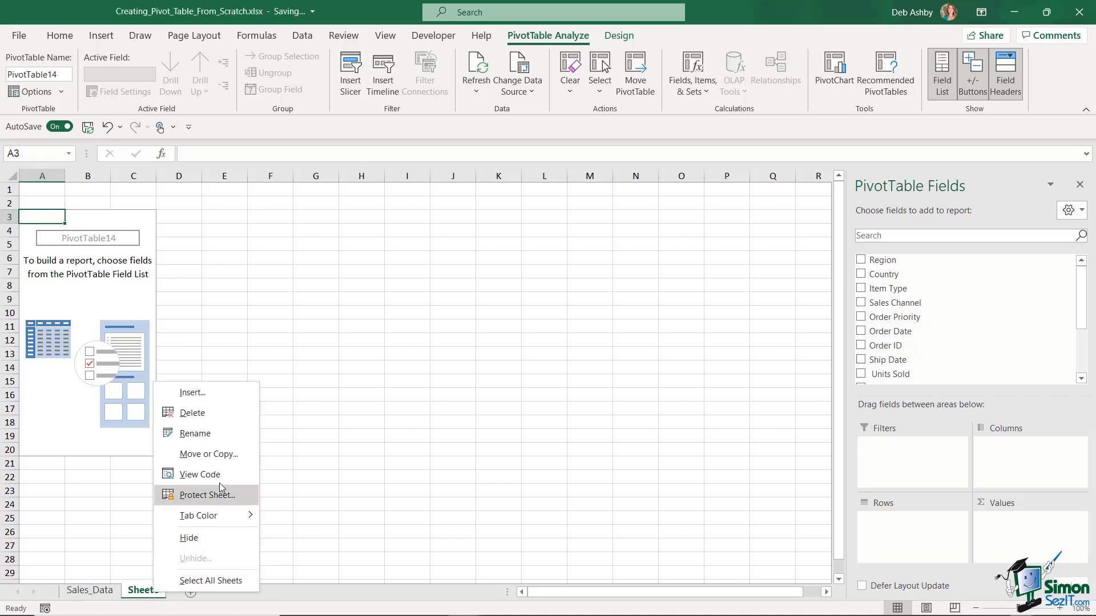
pyautogui.click(217, 438)
pyautogui.write('Pivot_')
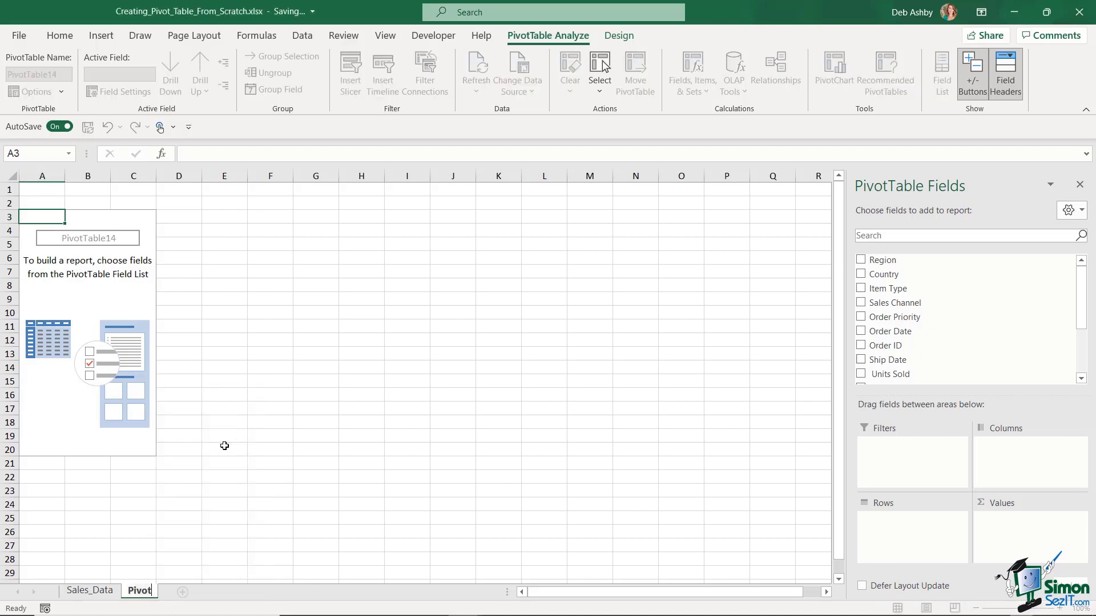
pyautogui.write('Table')
pyautogui.press('Return')
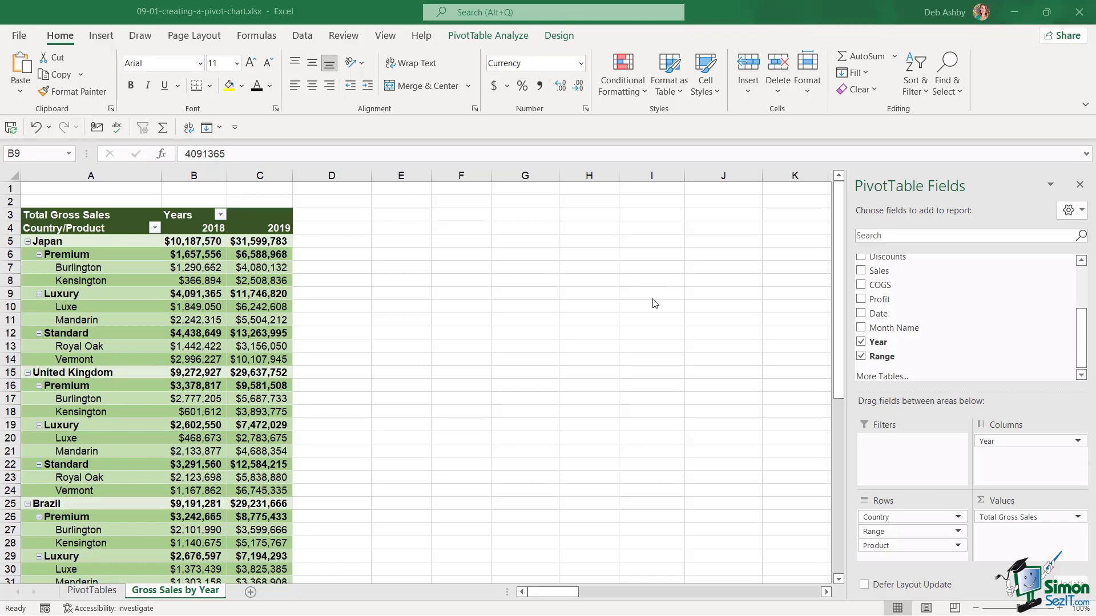
# - Start a PivotChart from the Gross Sales by Year PivotTable in 09-01-creating-a-pivot-chart.xlsx and preview the Line and Pie chart types
pyautogui.click(188, 281)
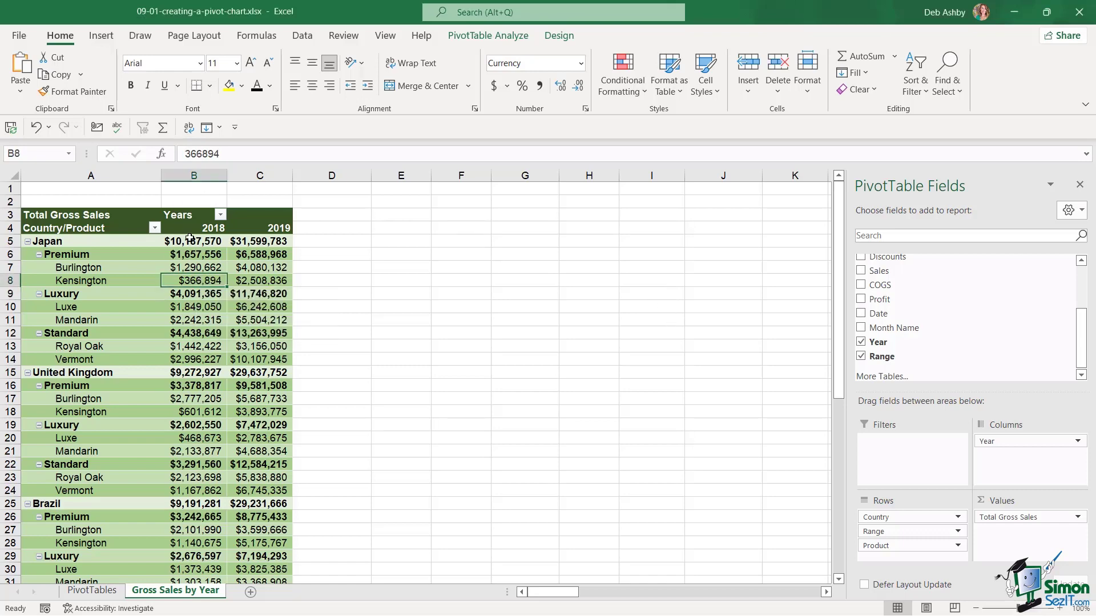
pyautogui.moveTo(205, 306)
pyautogui.click(503, 38)
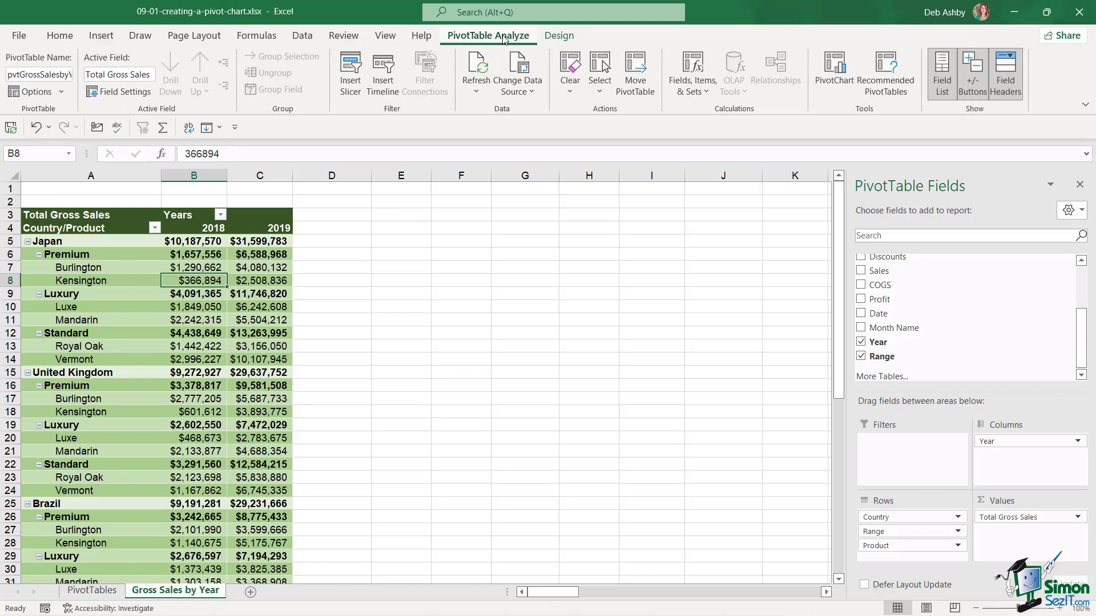
pyautogui.click(828, 69)
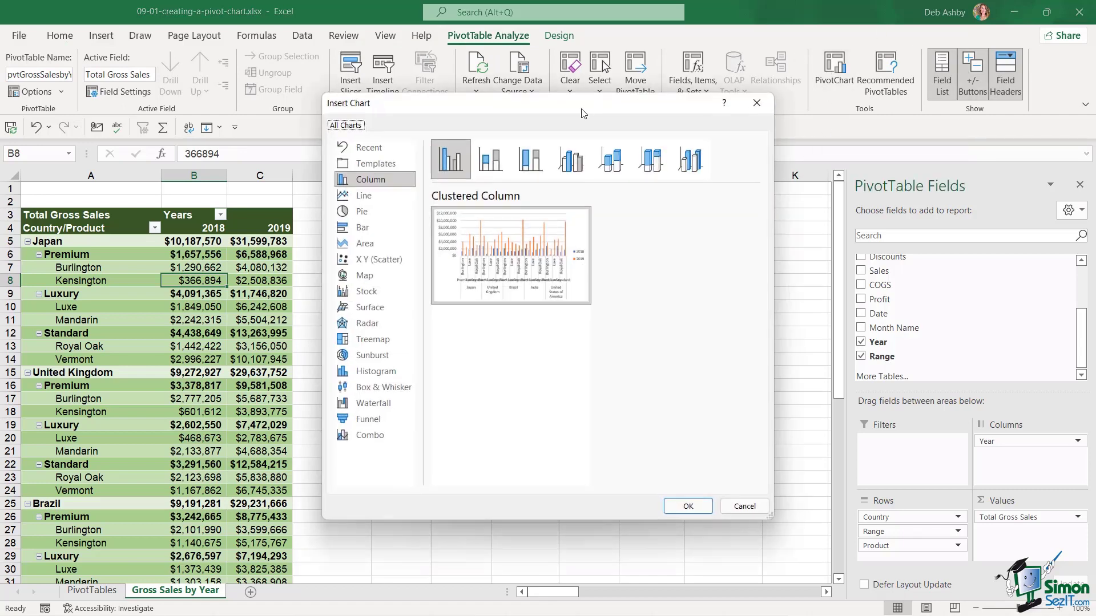
pyautogui.moveTo(566, 110); pyautogui.dragTo(574, 91)
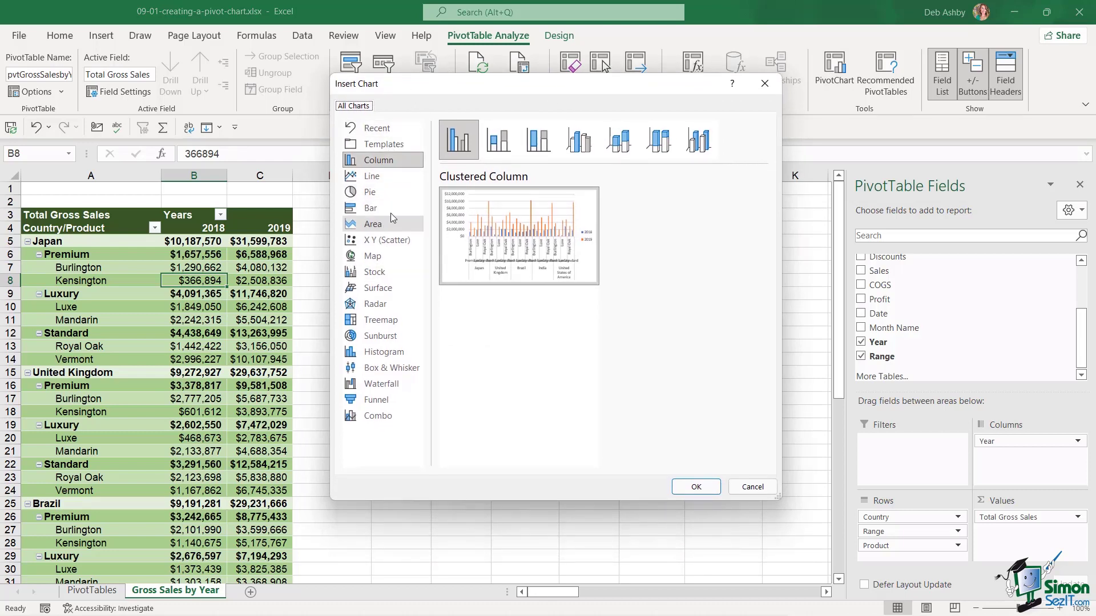
pyautogui.click(370, 177)
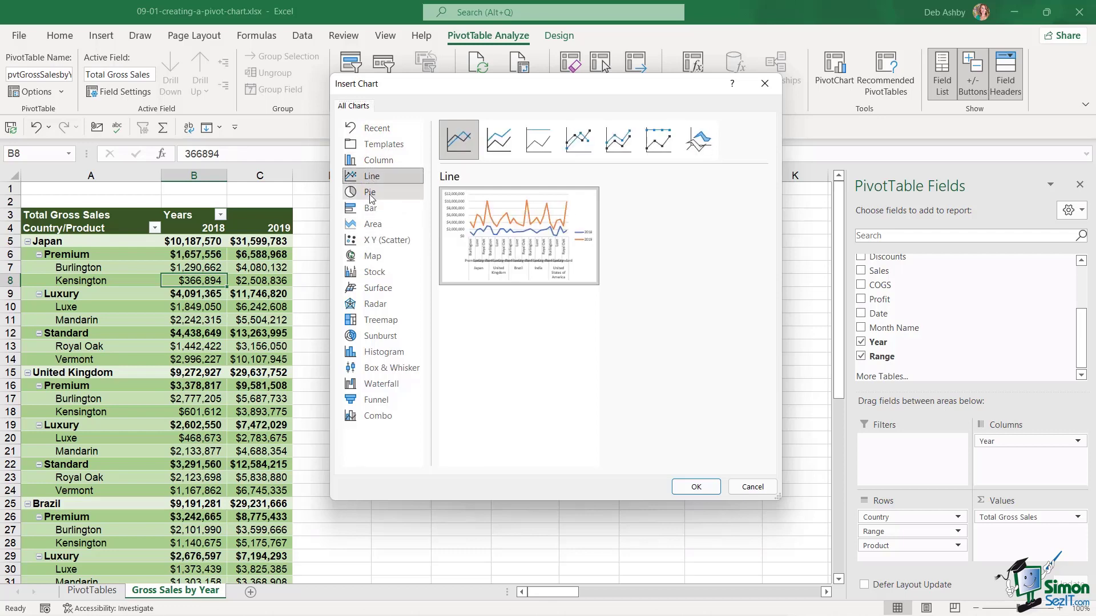
pyautogui.click(370, 197)
# - Preview the stacked, 100% stacked and marker variants of the Line chart and return to the plain Line type
pyautogui.click(371, 177)
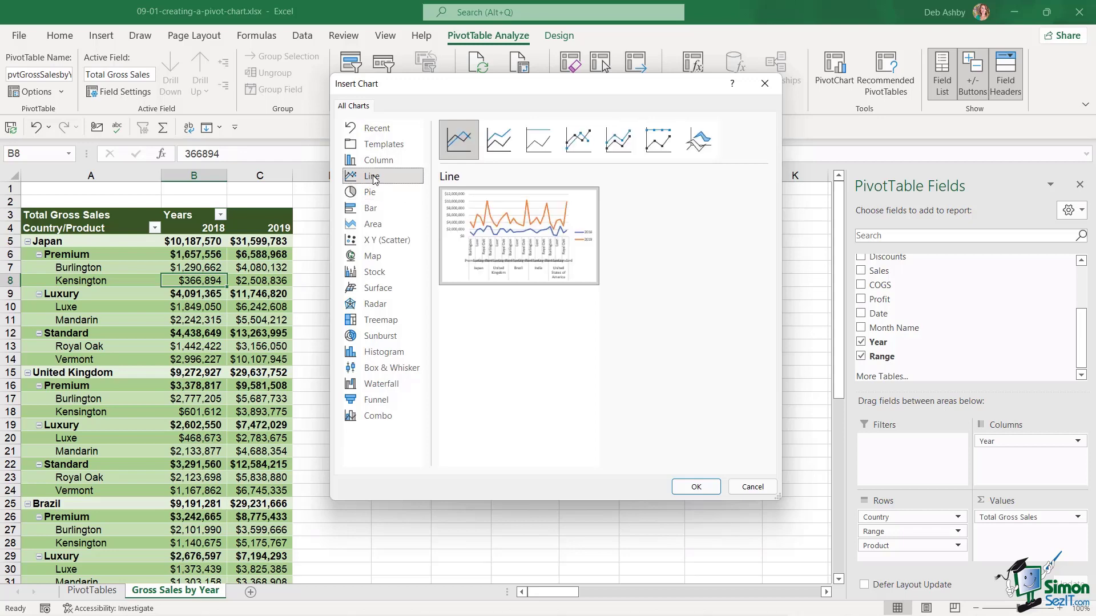
pyautogui.click(505, 144)
pyautogui.click(539, 149)
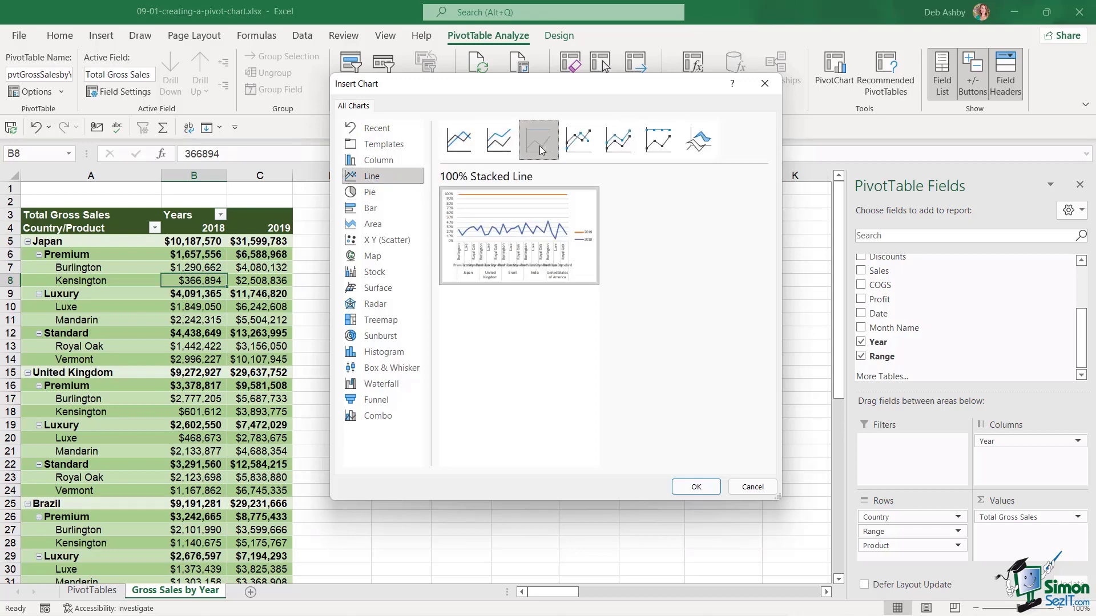
pyautogui.click(580, 145)
pyautogui.click(619, 140)
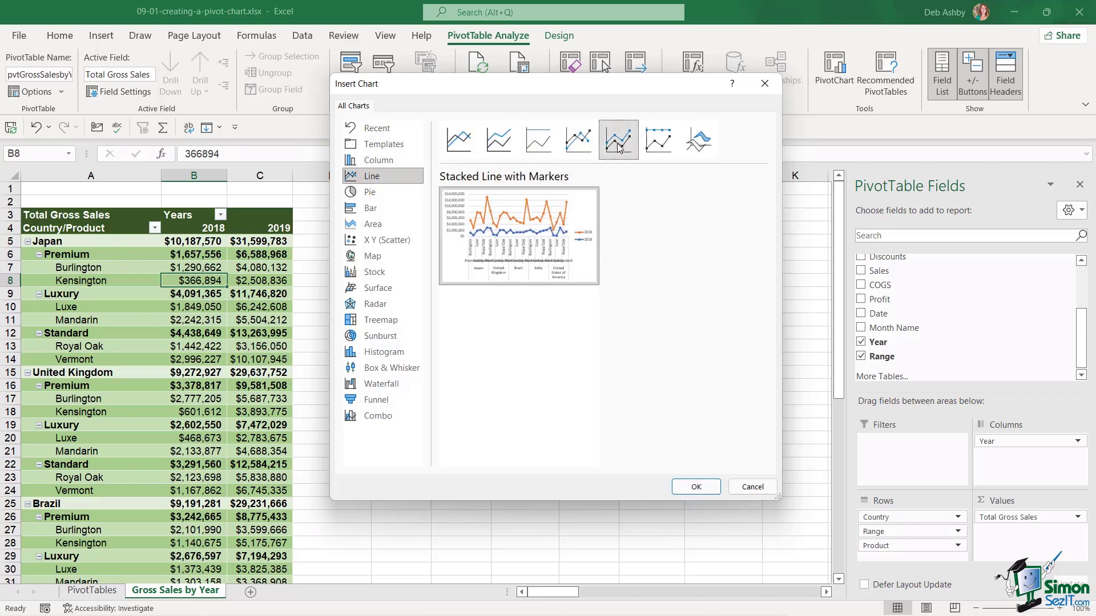
pyautogui.click(658, 140)
pyautogui.click(459, 141)
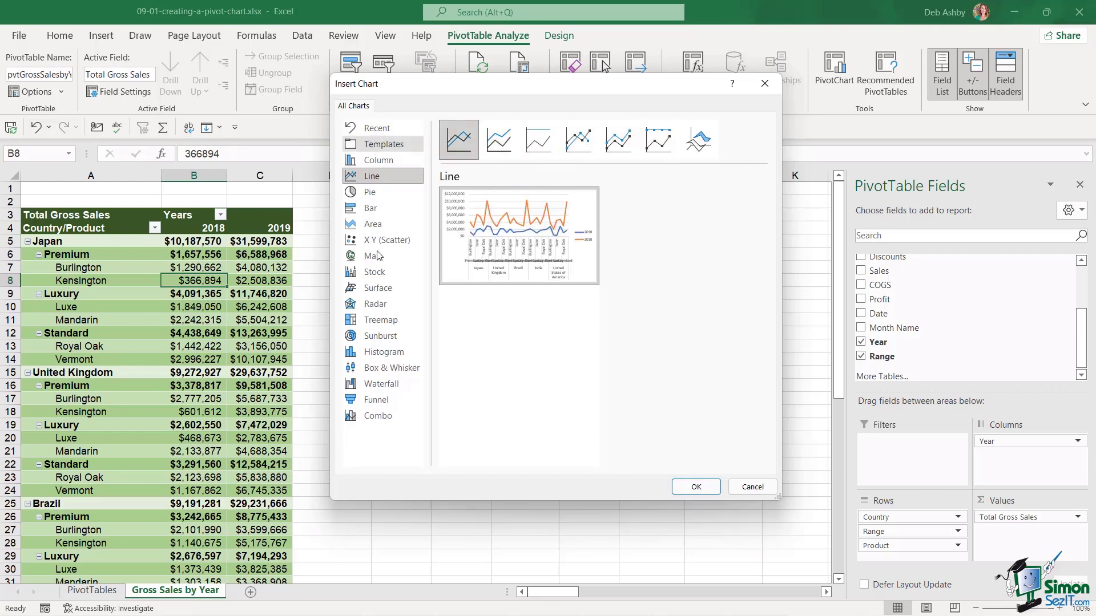
# - Check the Treemap type and insert a plain Line PivotChart for the gross sales data
pyautogui.click(378, 322)
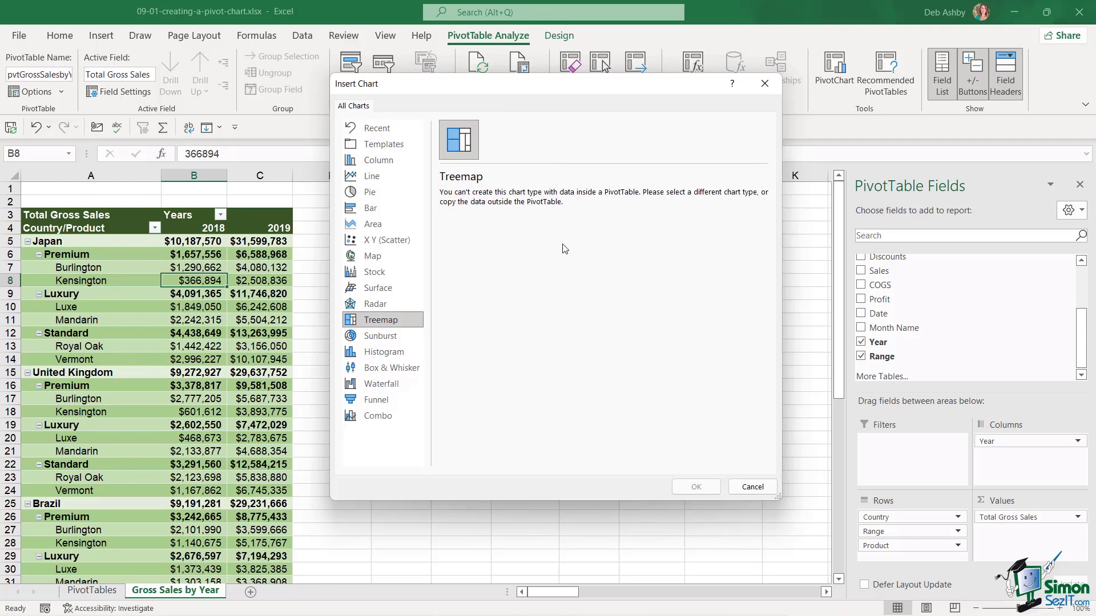
pyautogui.click(374, 180)
pyautogui.moveTo(530, 249)
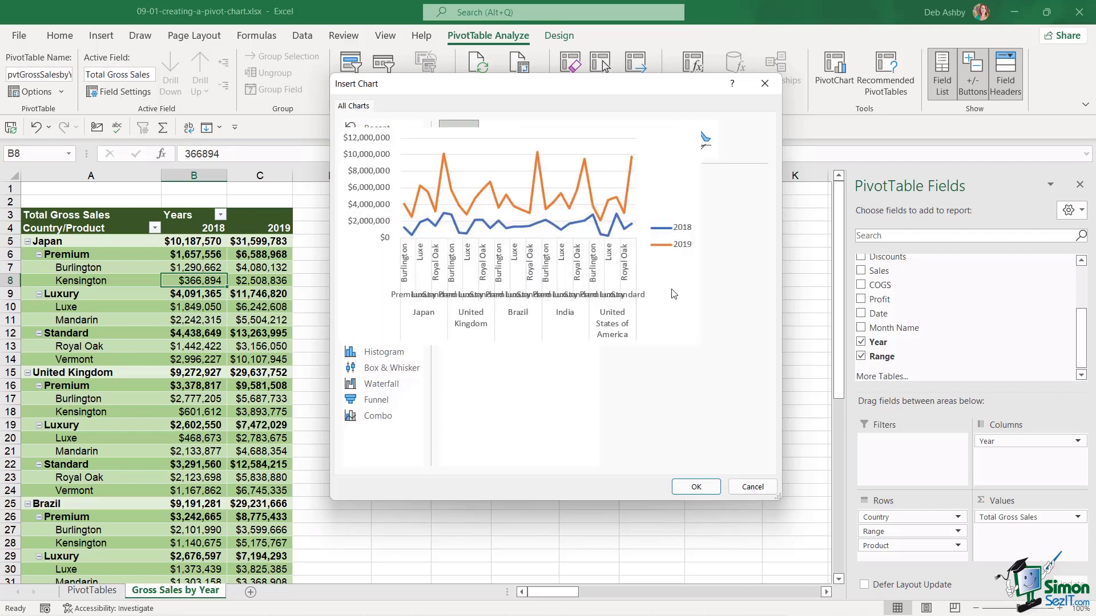
pyautogui.click(697, 486)
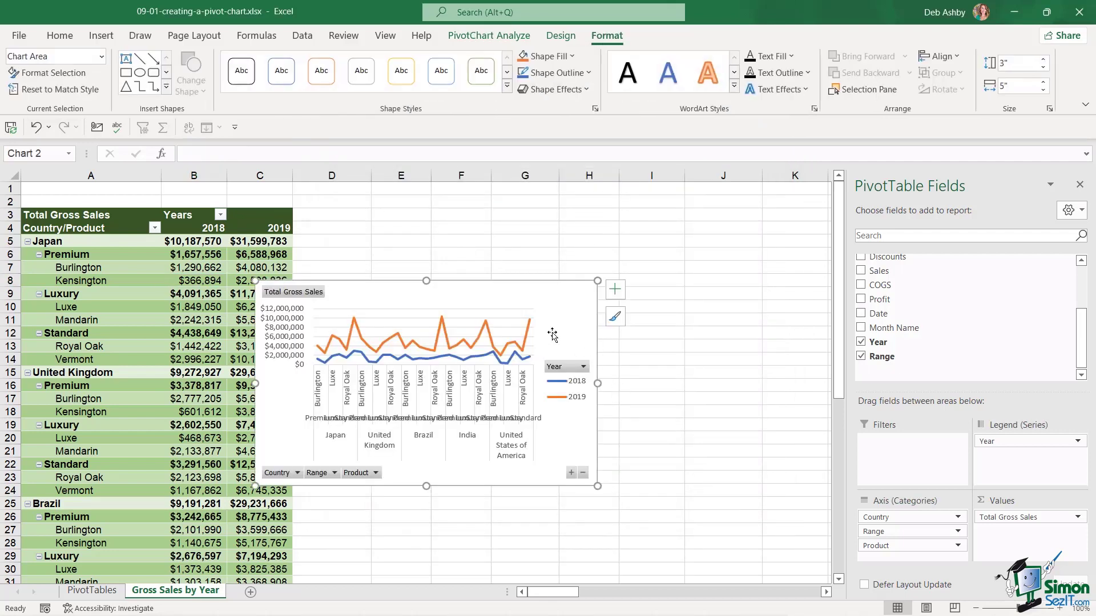
# - Try the PivotChart at about 10.57 inches wide, narrow it to about 6.49 inches and place it beside the PivotTable
pyautogui.moveTo(501, 286); pyautogui.dragTo(319, 221)
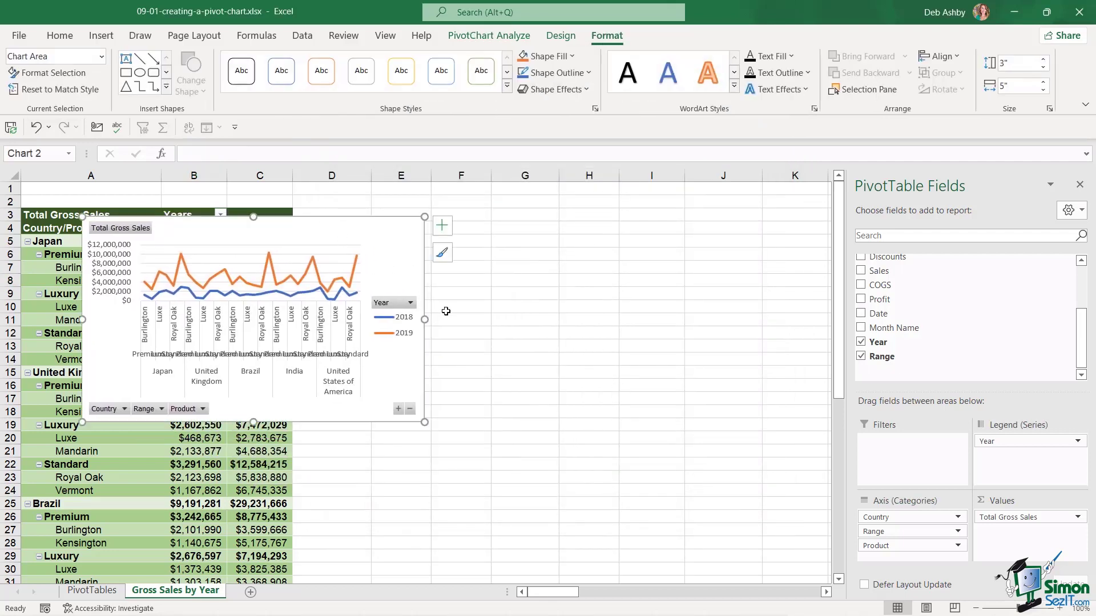
pyautogui.moveTo(424, 319); pyautogui.dragTo(806, 320)
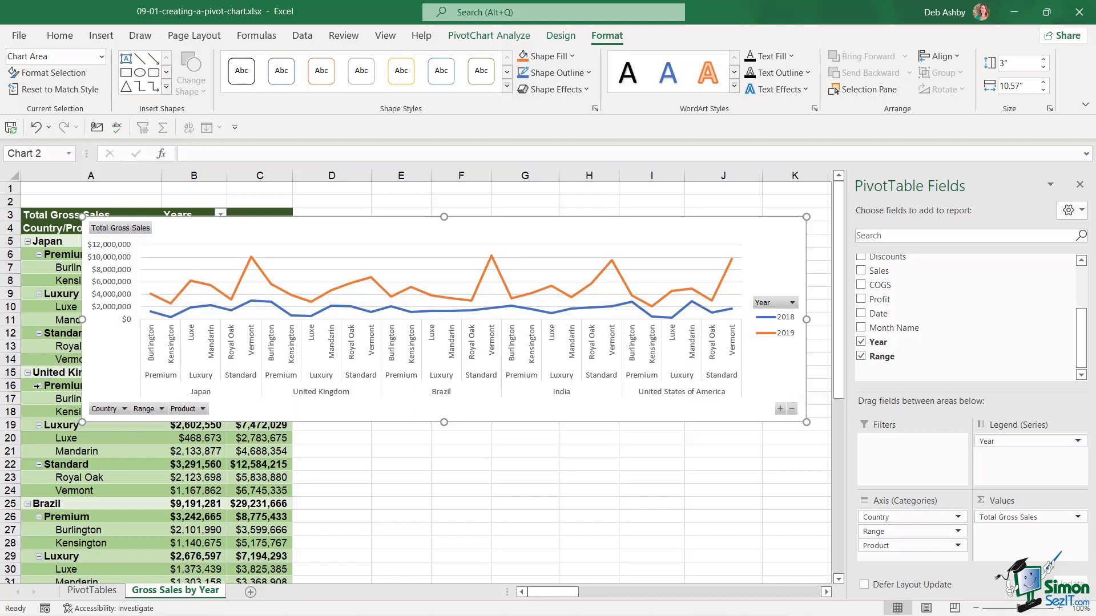
pyautogui.moveTo(295, 323)
pyautogui.moveTo(807, 319); pyautogui.dragTo(526, 319)
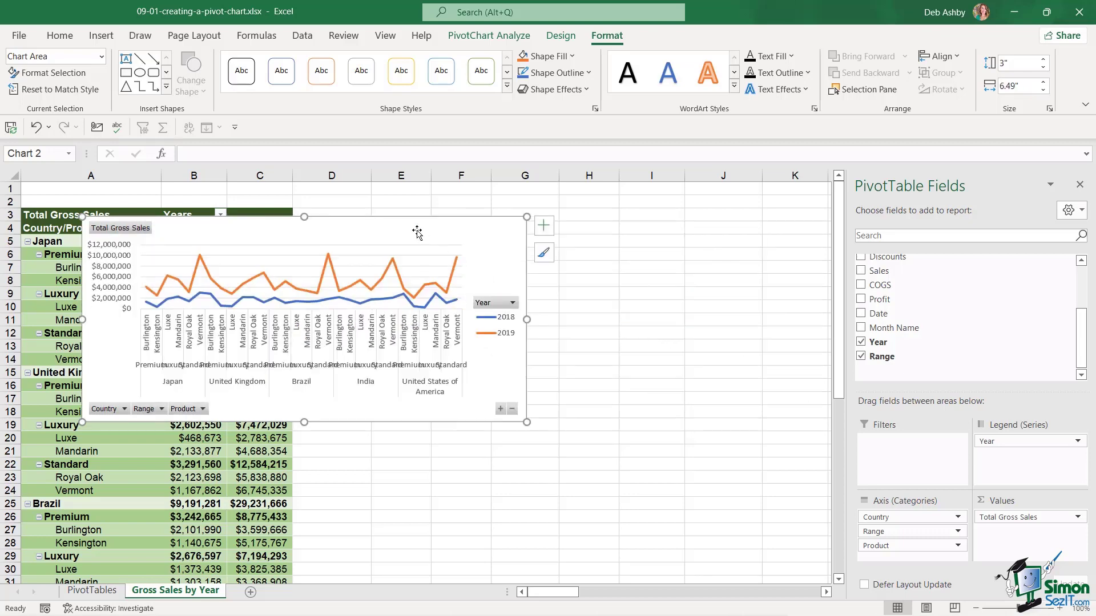
pyautogui.moveTo(423, 229); pyautogui.dragTo(665, 229)
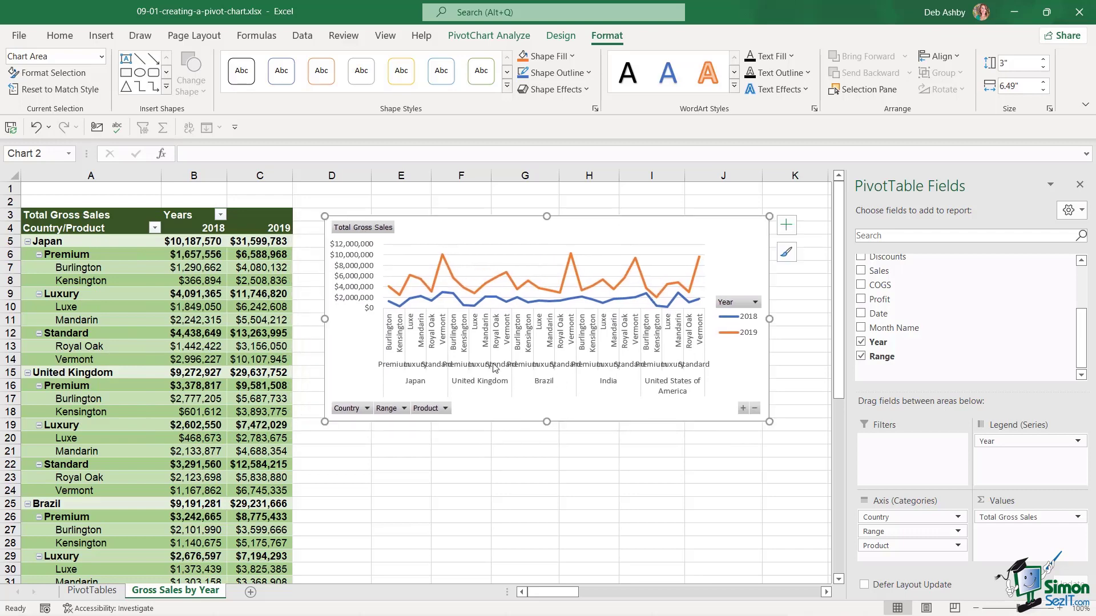
# - Widen the PivotChart to about 10.98 inches across the PivotTable, delete it and select the Premium row label under Japan
pyautogui.moveTo(594, 223); pyautogui.dragTo(321, 216)
pyautogui.moveTo(503, 313); pyautogui.dragTo(811, 312)
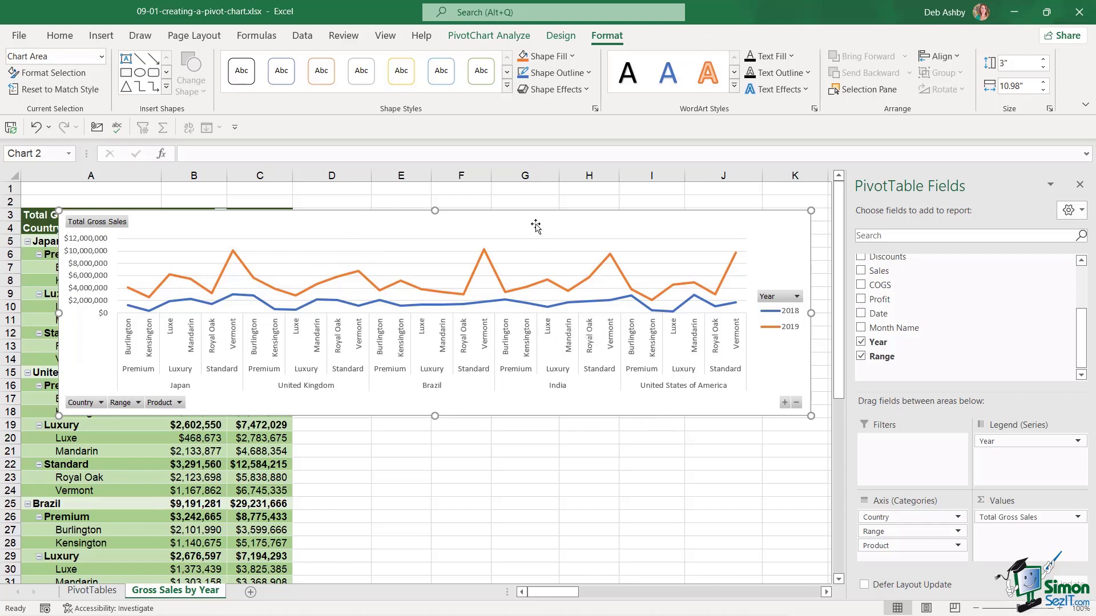
pyautogui.moveTo(535, 219); pyautogui.dragTo(541, 249)
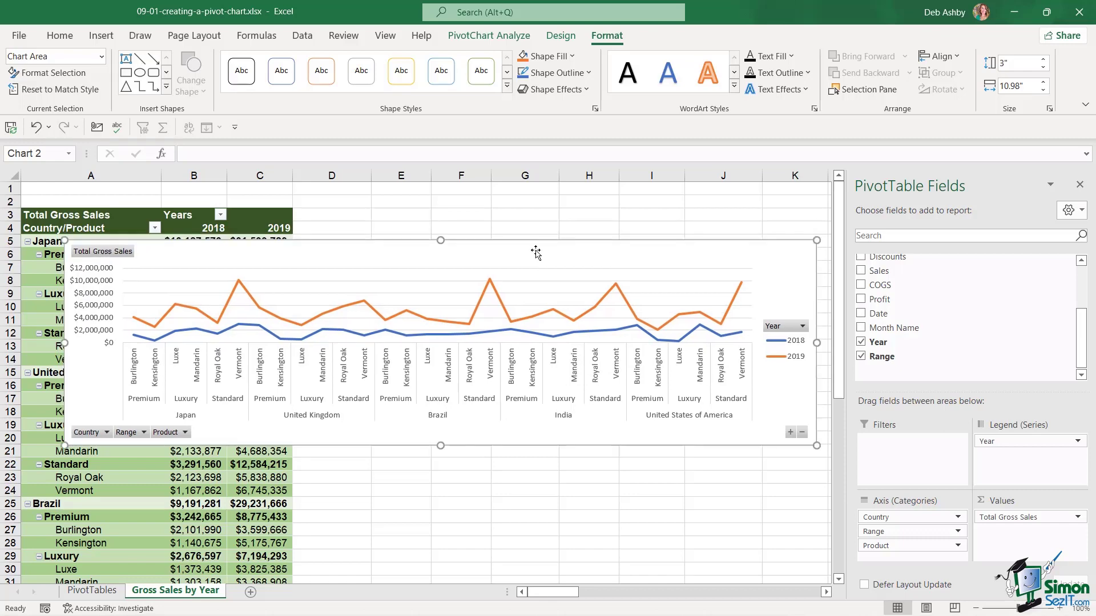
pyautogui.press('Delete')
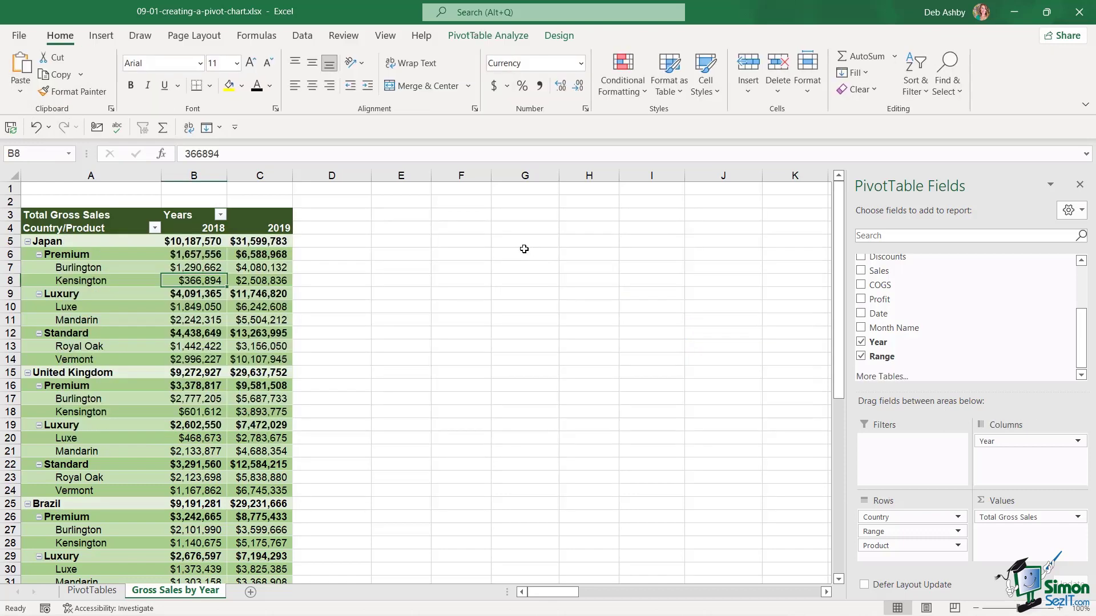
pyautogui.click(100, 256)
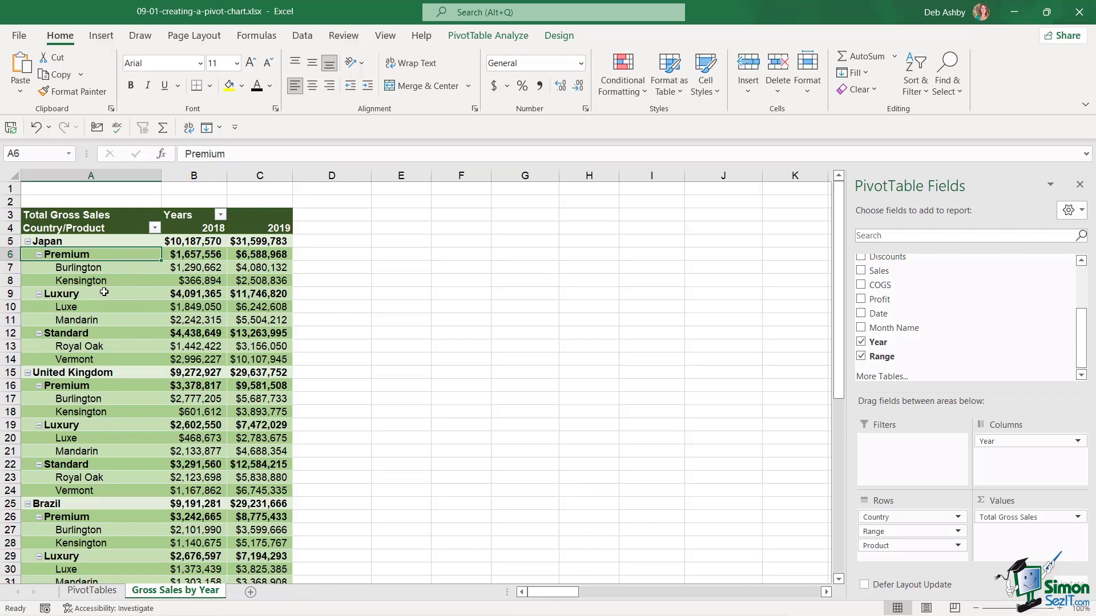
# - Remove the Product and Range fields from the rows of the Gross Sales by Year PivotTable
pyautogui.moveTo(101, 244)
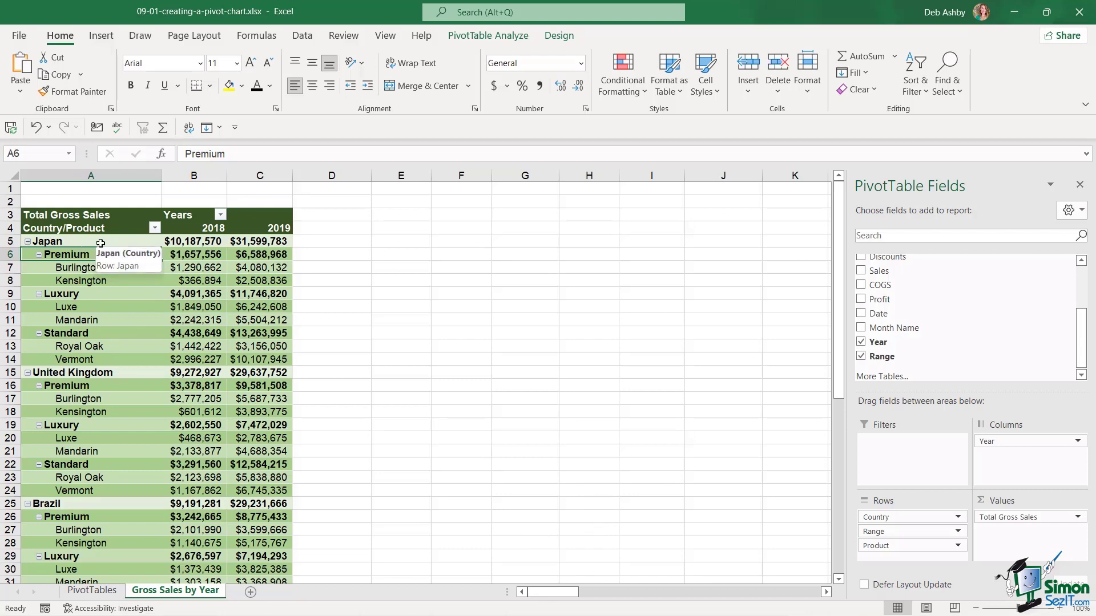
pyautogui.moveTo(214, 276)
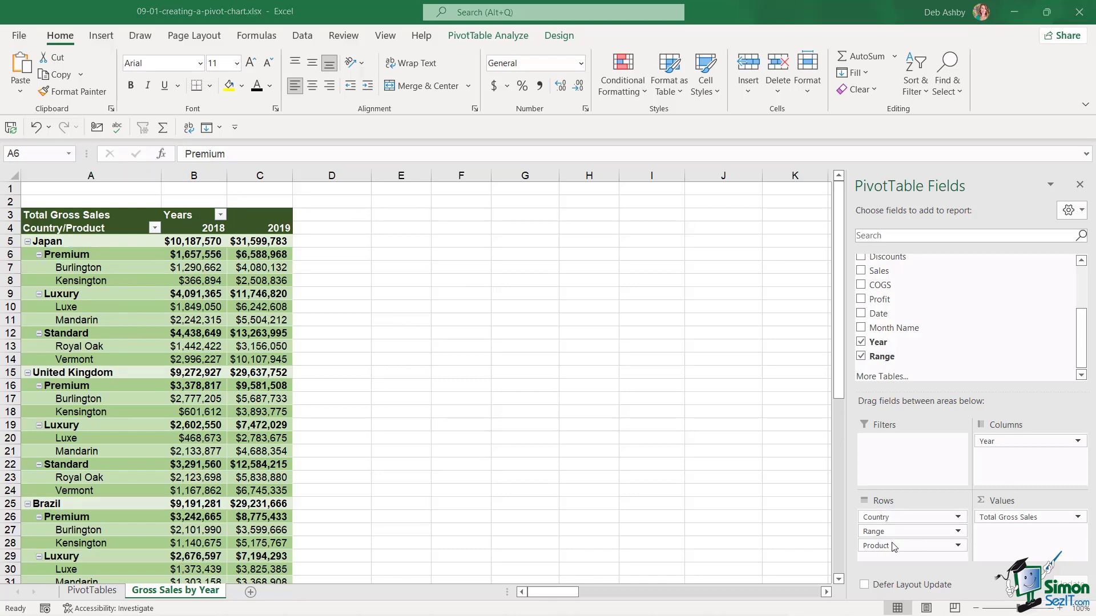
pyautogui.moveTo(893, 547); pyautogui.dragTo(907, 388)
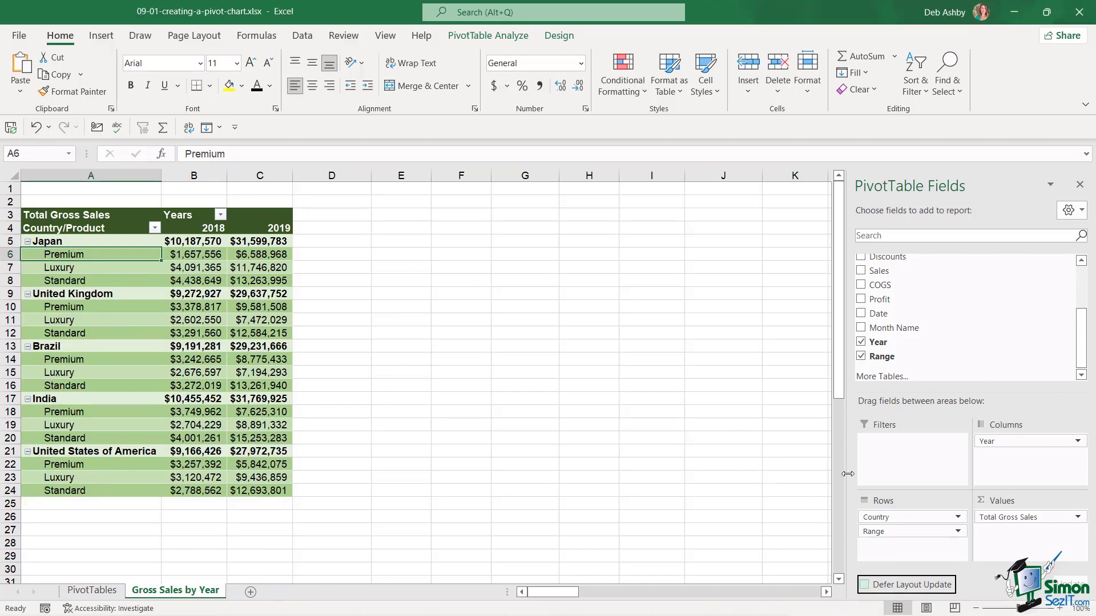
pyautogui.moveTo(897, 536); pyautogui.dragTo(677, 322)
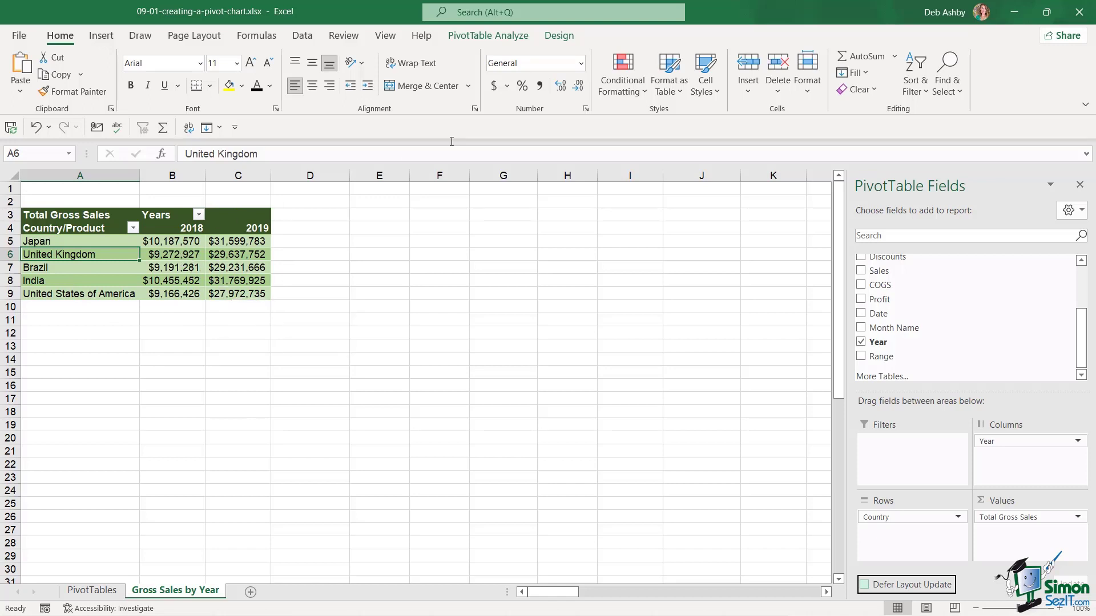
# - Preview the Line type, insert a Clustered Column PivotChart of gross sales by country and year, and delete it
pyautogui.click(487, 36)
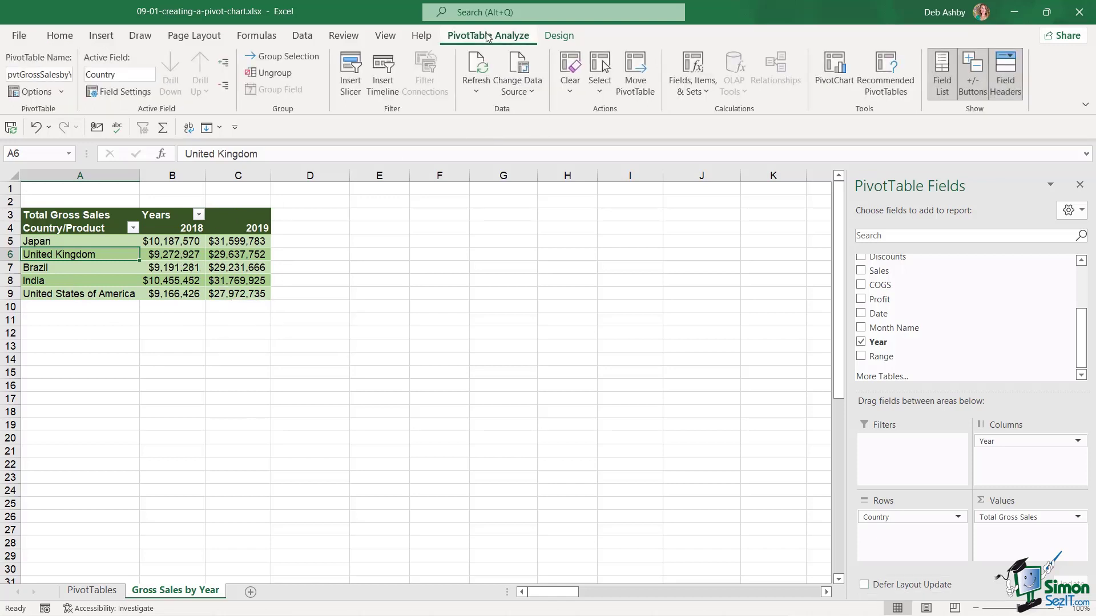
pyautogui.click(834, 70)
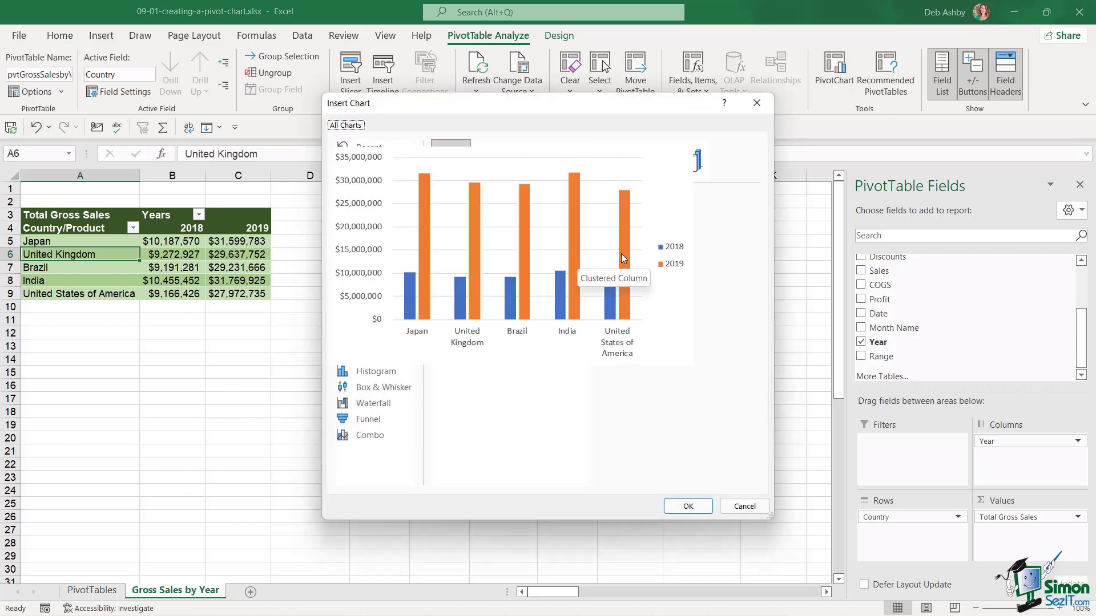
pyautogui.click(363, 196)
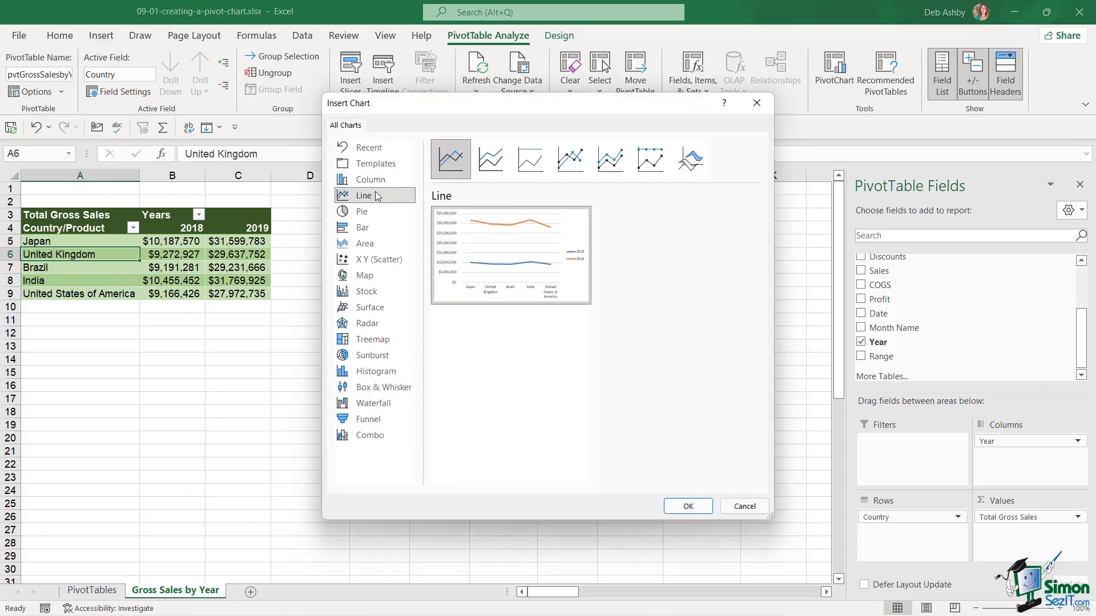
pyautogui.moveTo(516, 293)
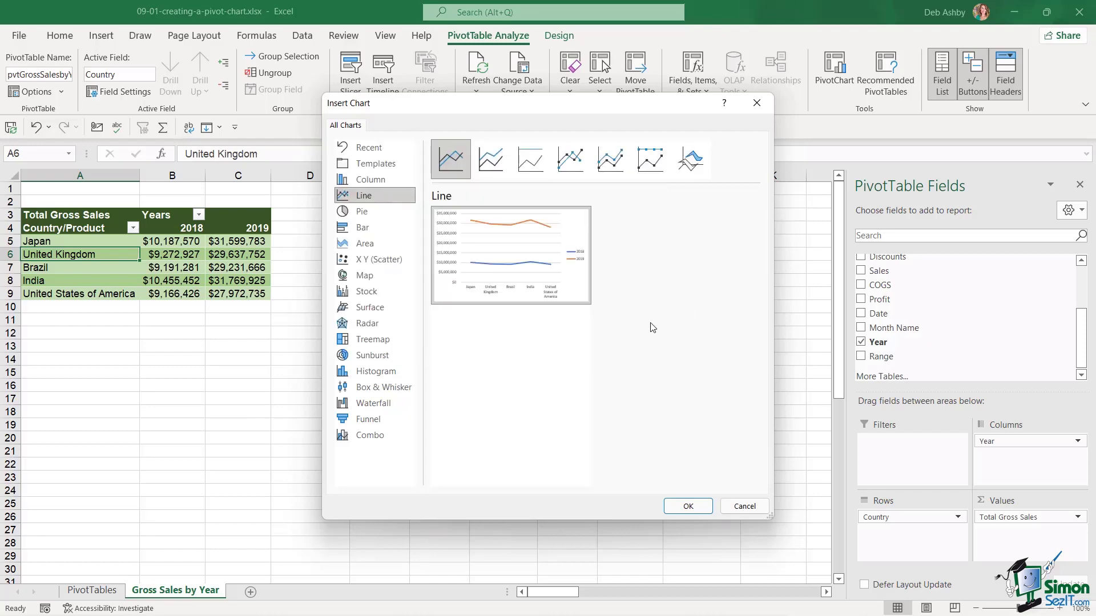
pyautogui.click(369, 180)
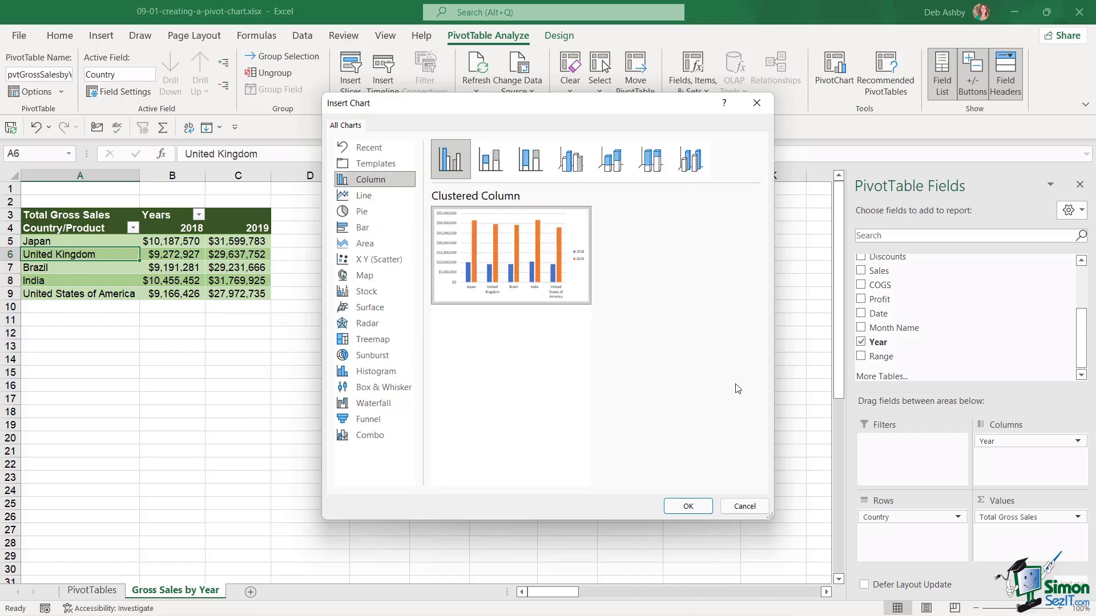
pyautogui.click(688, 507)
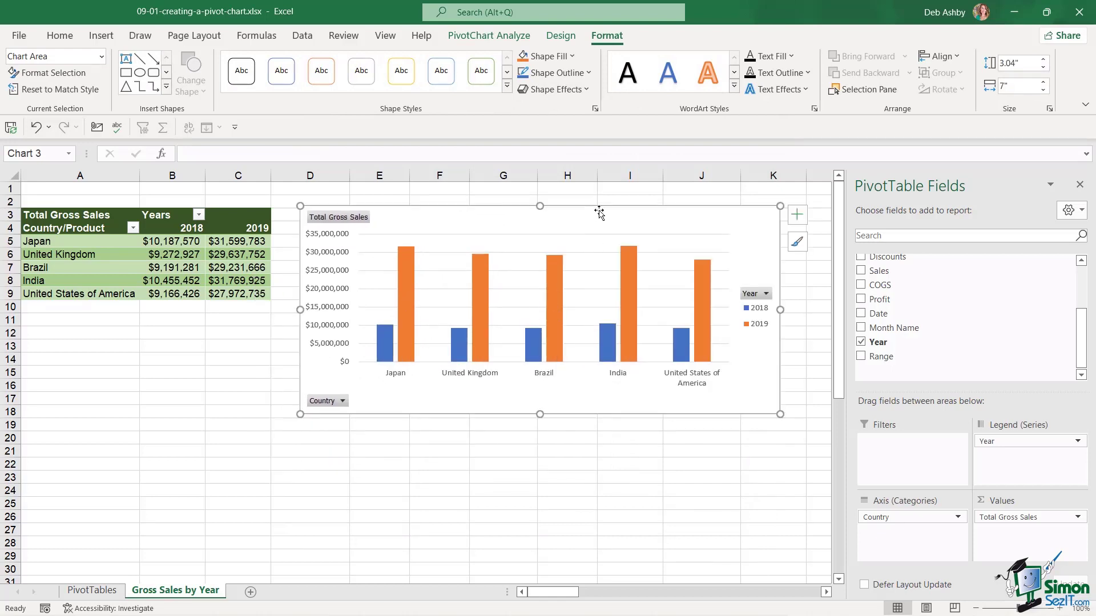
pyautogui.press('Delete')
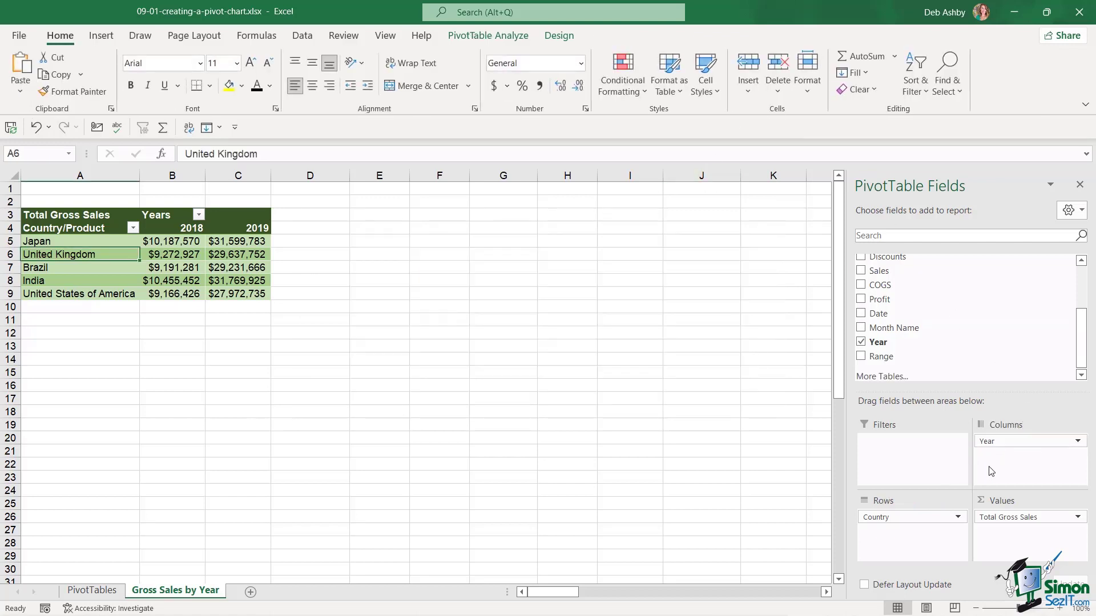
# - Rearrange the PivotTable by removing Year, moving Country to the columns and adding Month Name to the rows
pyautogui.moveTo(1009, 443); pyautogui.dragTo(797, 454)
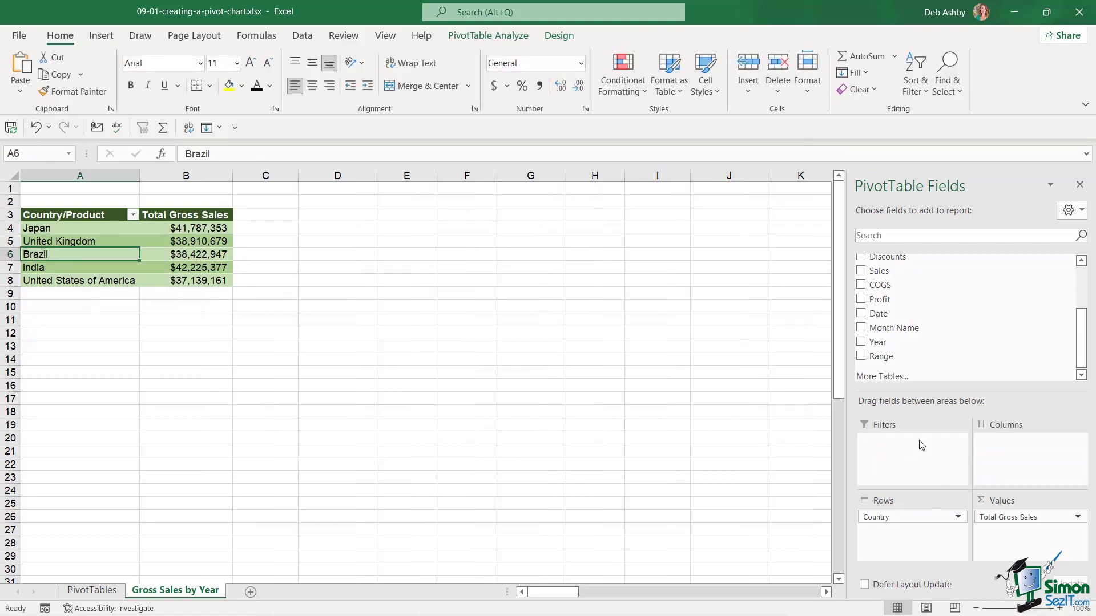
pyautogui.moveTo(885, 517); pyautogui.dragTo(1033, 462)
pyautogui.moveTo(897, 327); pyautogui.dragTo(910, 537)
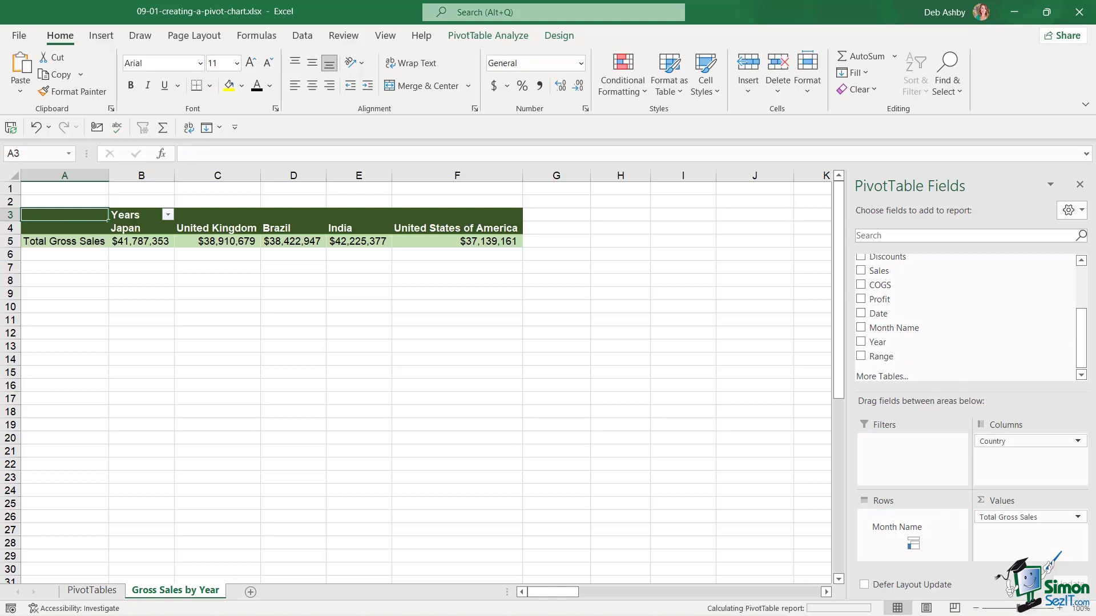
pyautogui.click(148, 306)
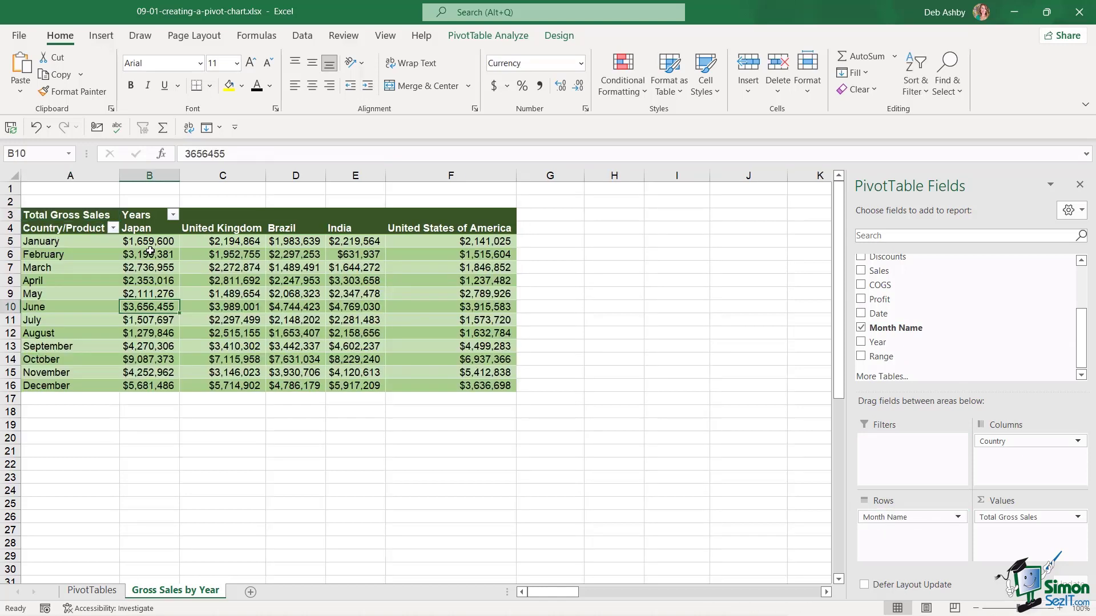
# - Filter the Month Name rows to the top 5 items by Total Gross Sales
pyautogui.moveTo(160, 241)
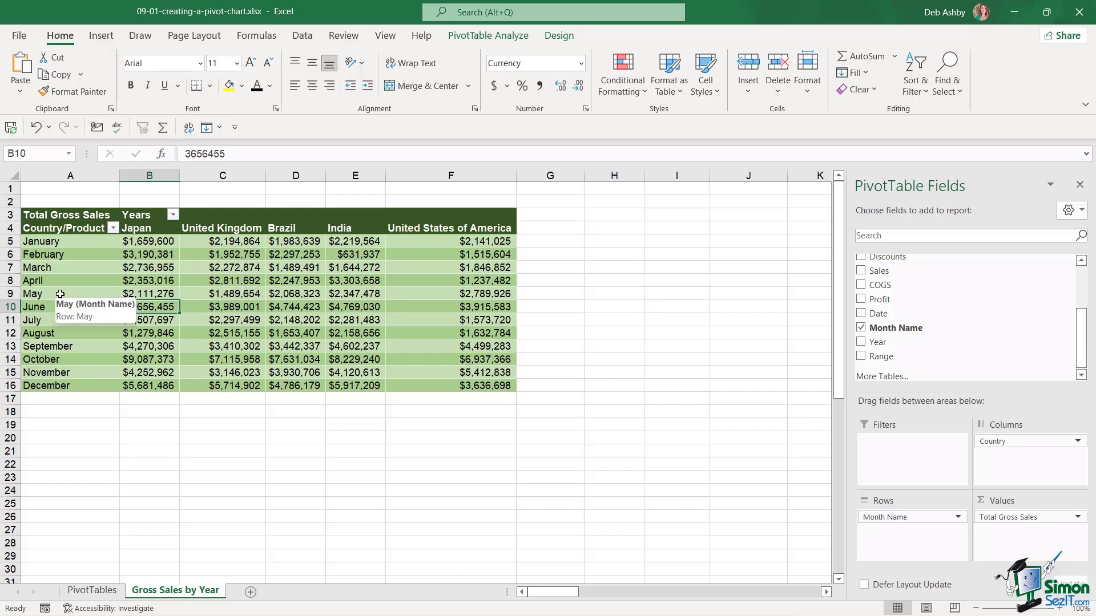
pyautogui.rightClick(64, 258)
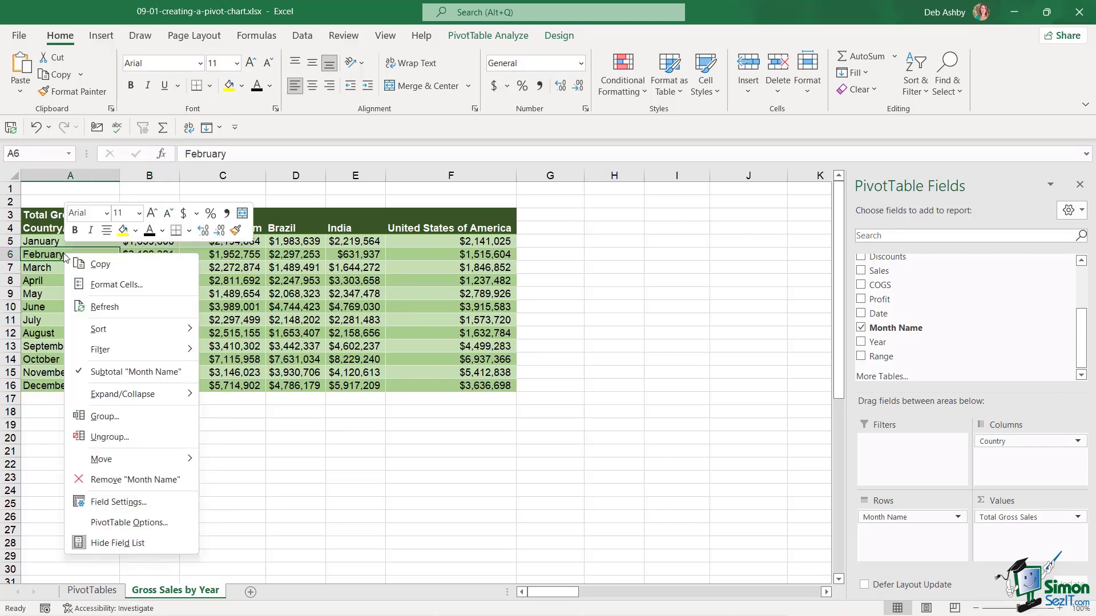
pyautogui.moveTo(108, 351)
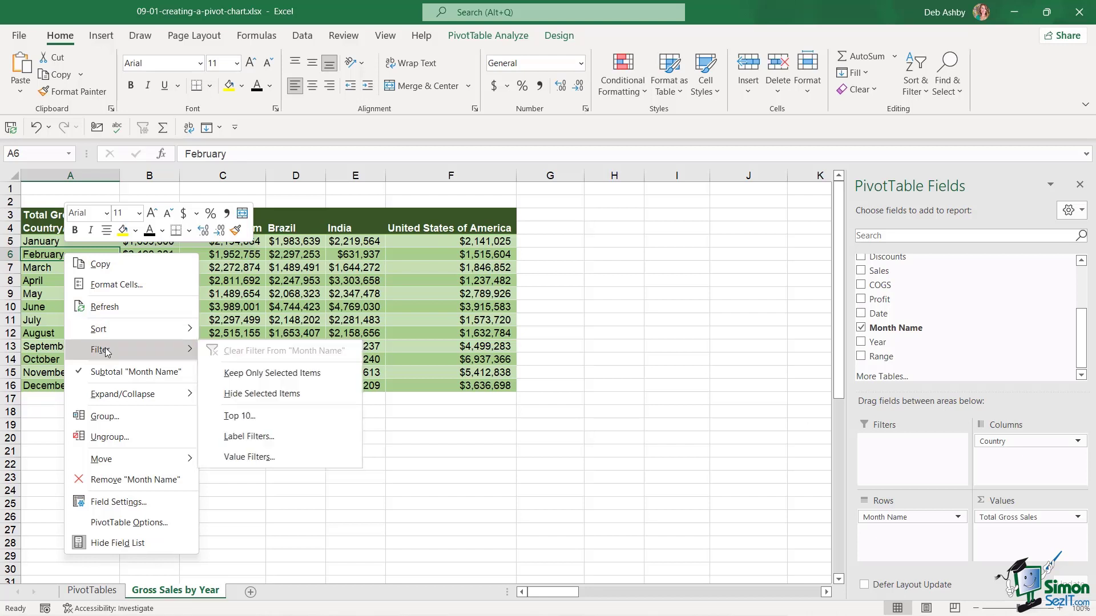
pyautogui.click(286, 413)
pyautogui.moveTo(515, 209); pyautogui.dragTo(449, 181)
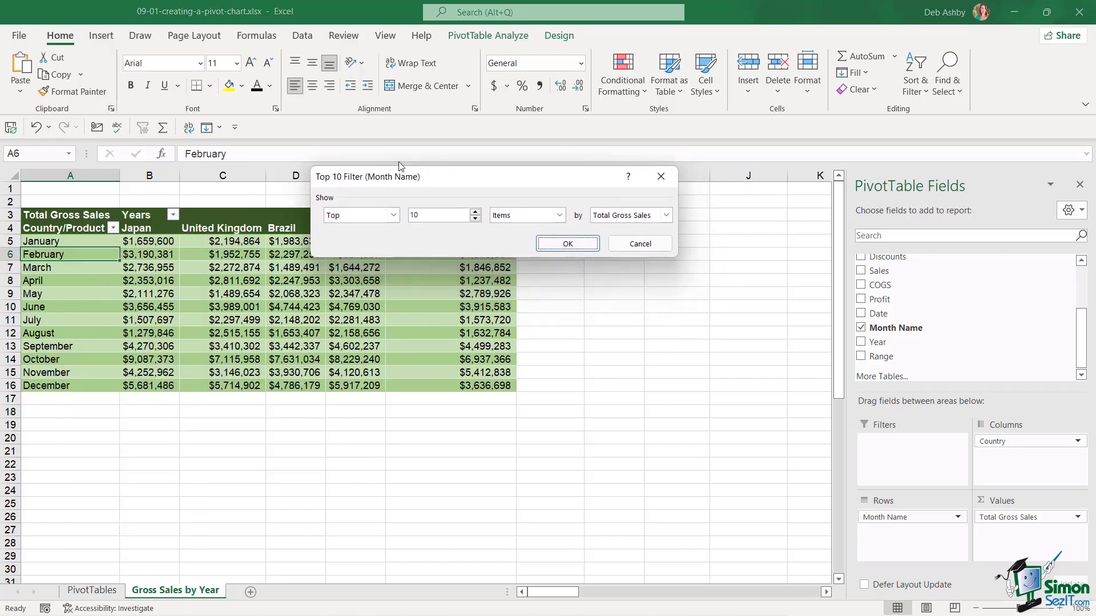
pyautogui.click(475, 220)
pyautogui.click(574, 245)
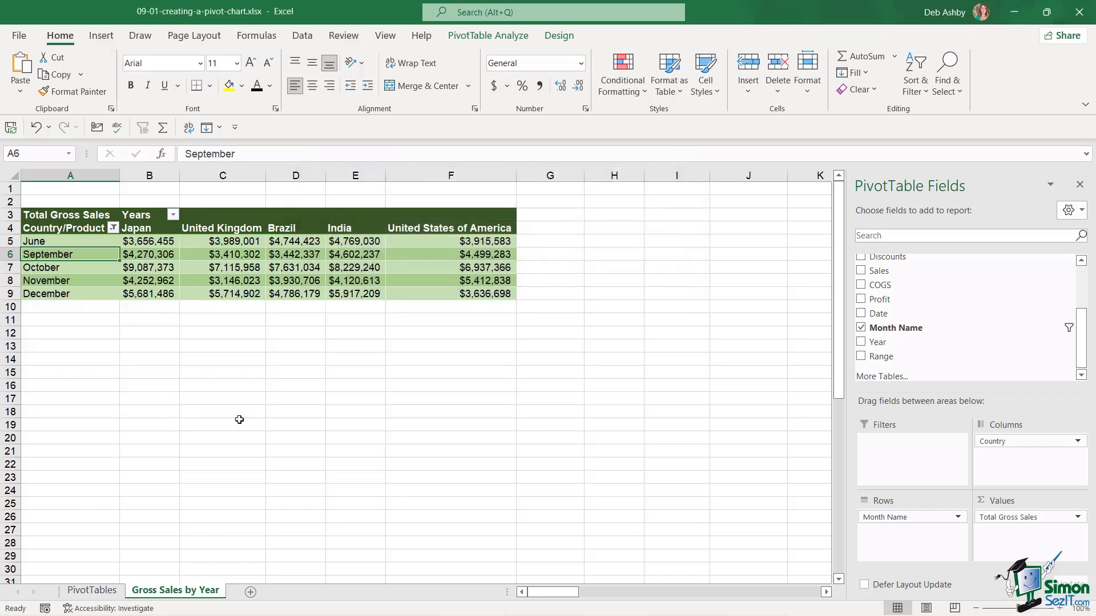
# - Insert a plain Line PivotChart of the filtered monthly gross sales by country
pyautogui.click(247, 264)
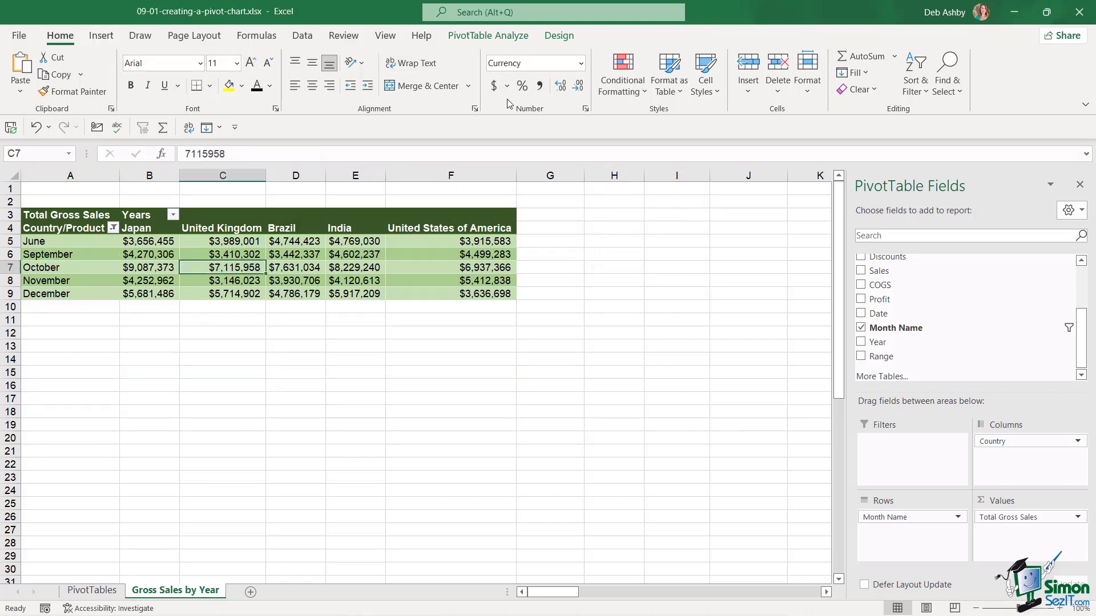
pyautogui.click(472, 36)
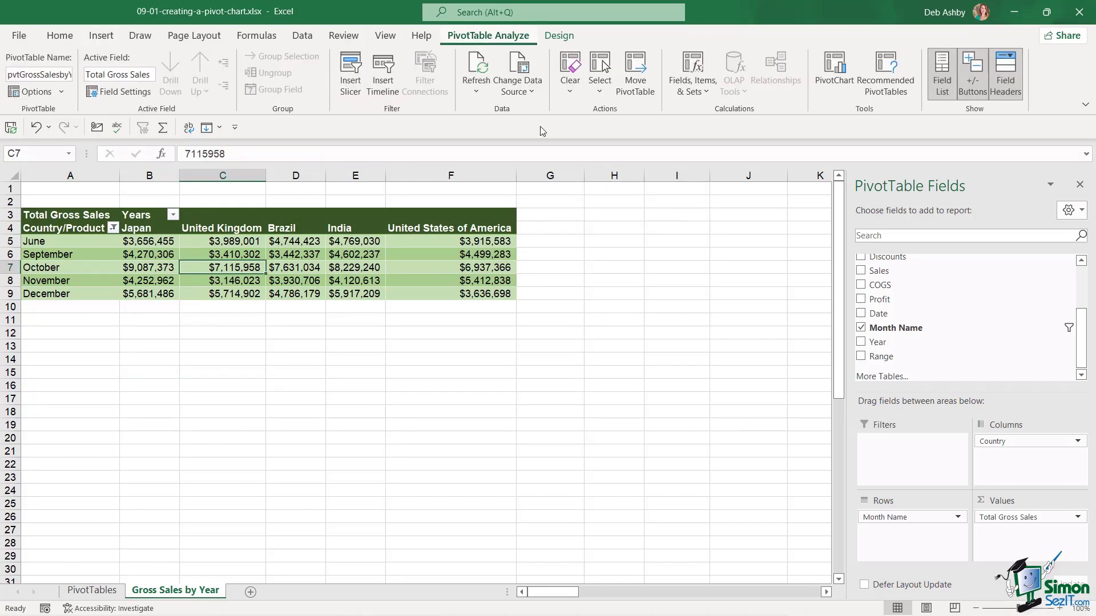
pyautogui.click(836, 78)
pyautogui.click(363, 196)
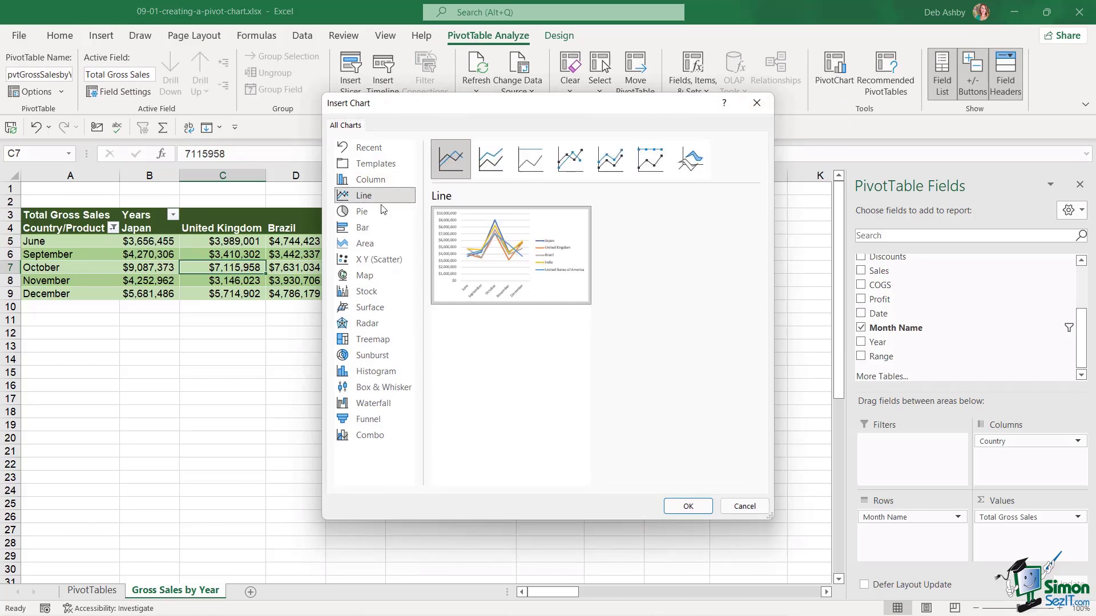
pyautogui.click(687, 505)
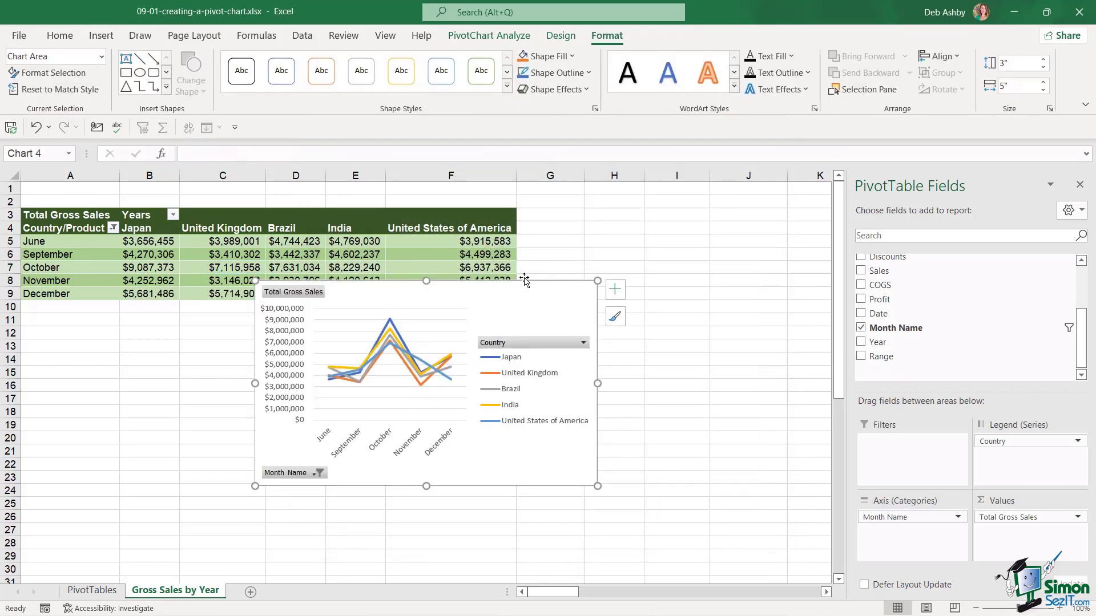
# - Reposition the Line PivotChart on the sheet and enlarge it in both width and height
pyautogui.moveTo(490, 287); pyautogui.dragTo(336, 258)
pyautogui.moveTo(444, 355); pyautogui.dragTo(754, 354)
pyautogui.moveTo(427, 457); pyautogui.dragTo(425, 531)
pyautogui.moveTo(647, 291); pyautogui.dragTo(616, 260)
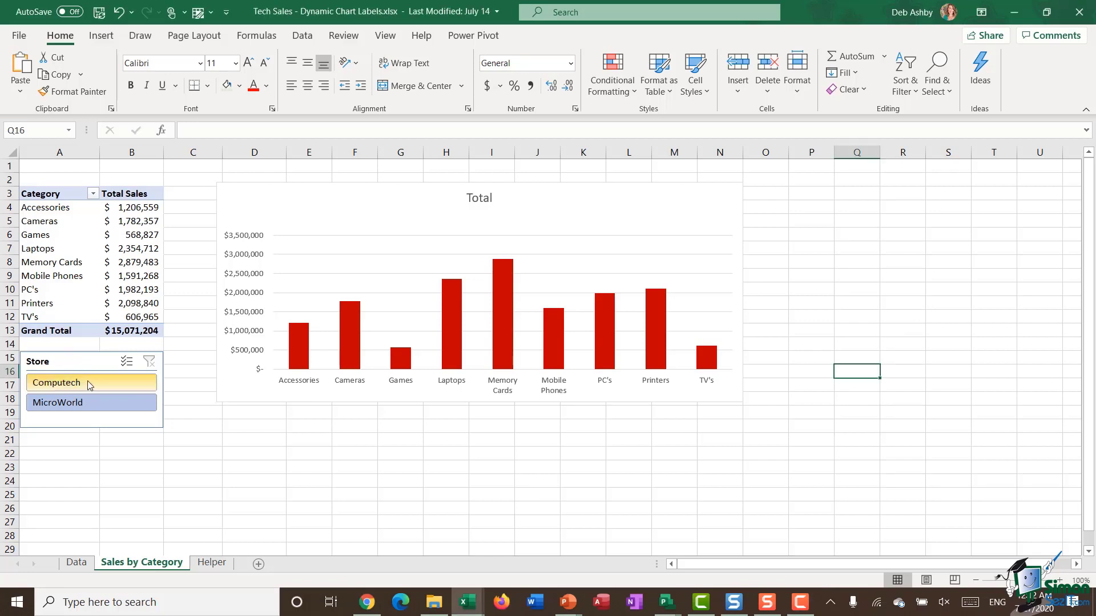
# - Filter the Sales by Category chart twice by Computech and MicroWorld with the Store slicer, clearing the filter each time
pyautogui.click(87, 381)
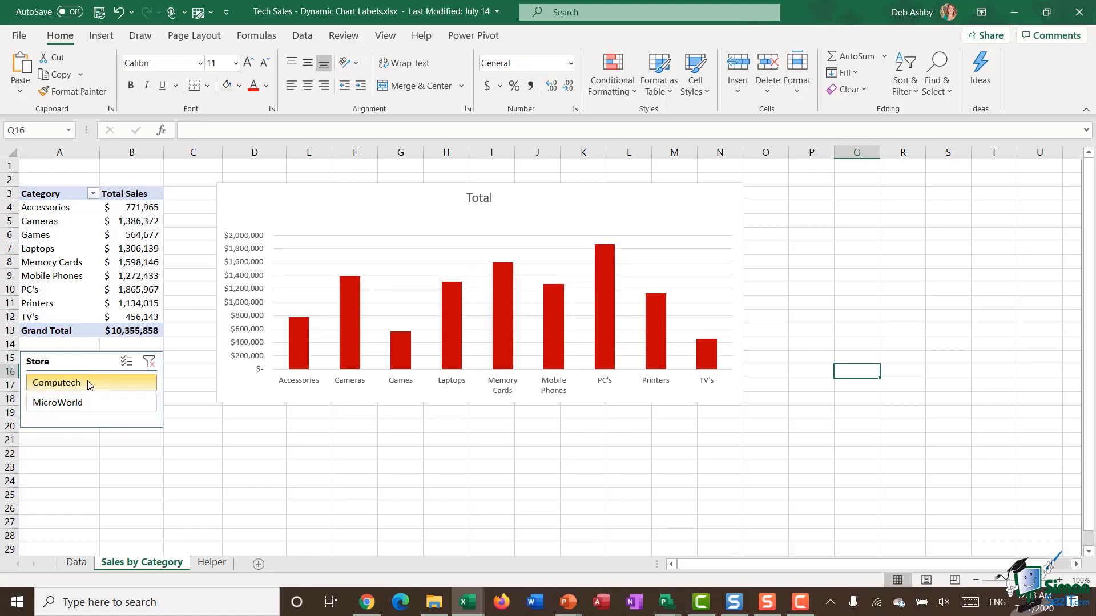
pyautogui.click(74, 403)
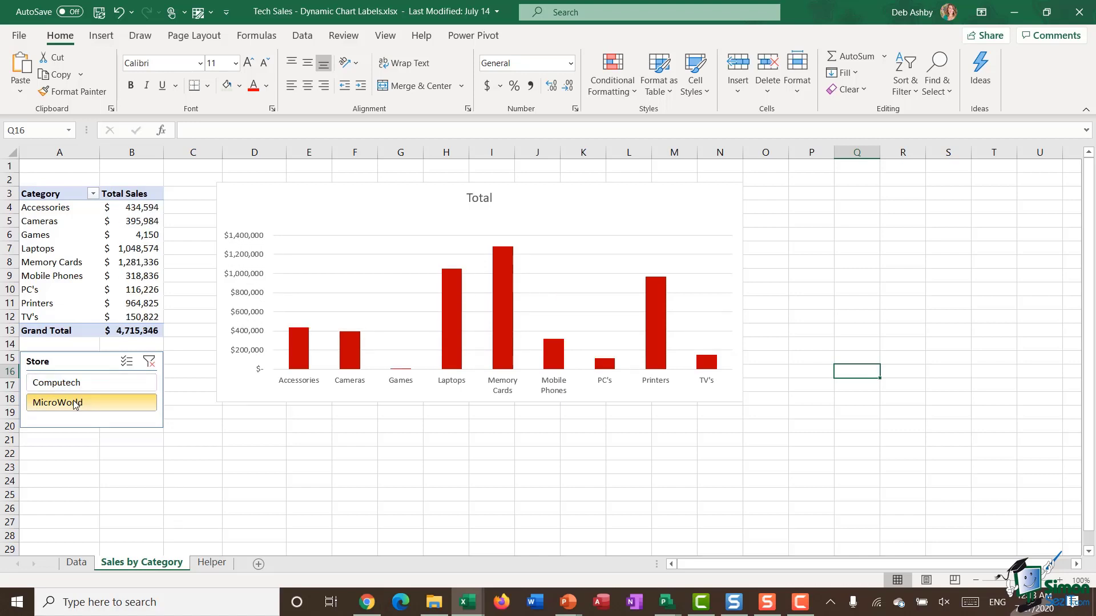
pyautogui.click(149, 361)
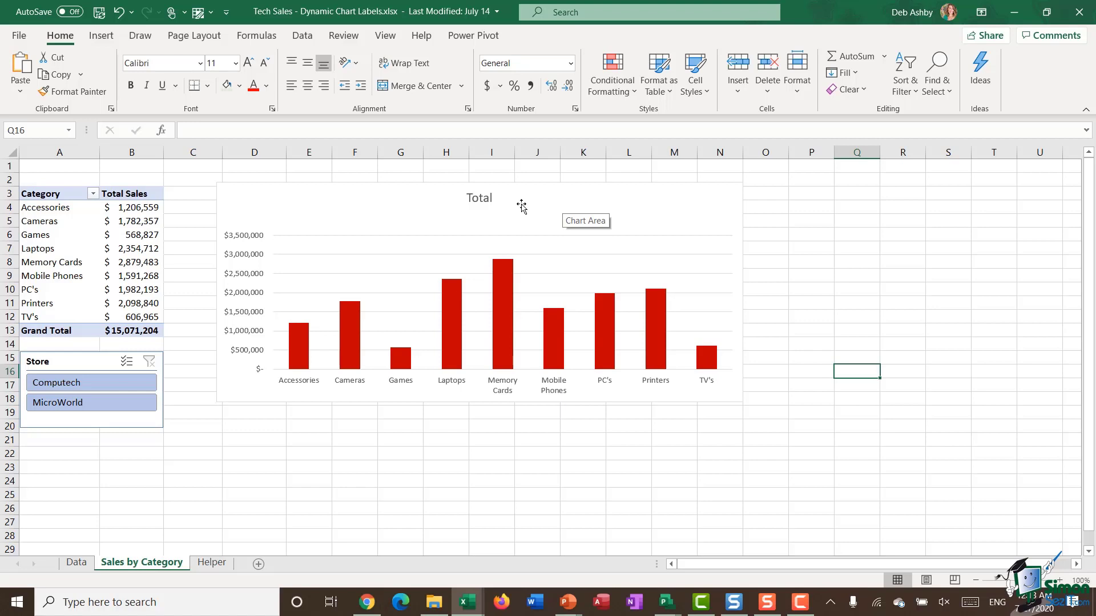
pyautogui.click(95, 382)
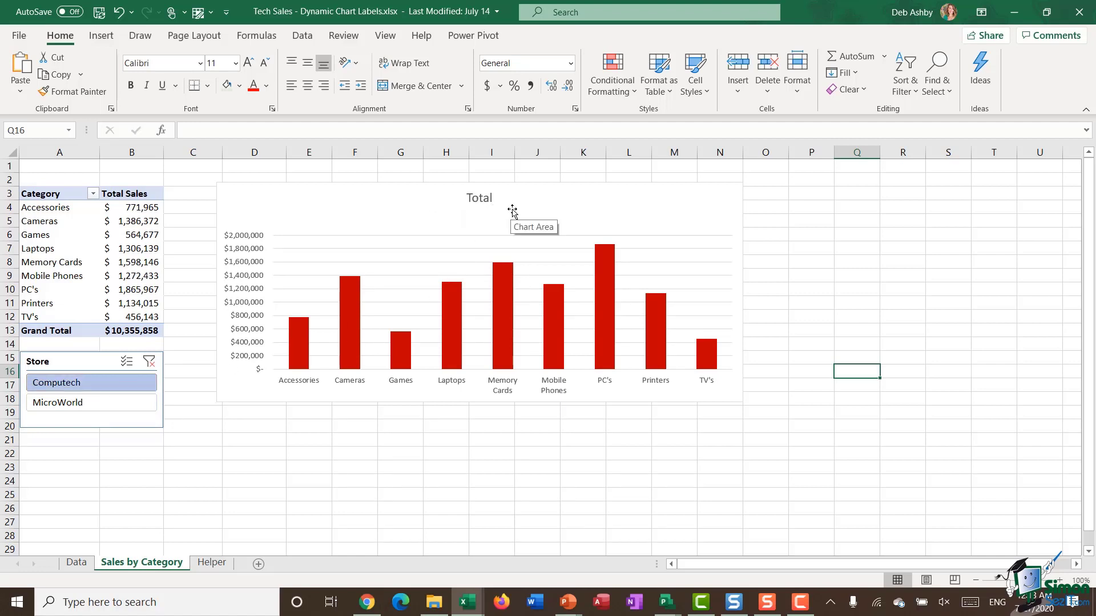
pyautogui.click(86, 404)
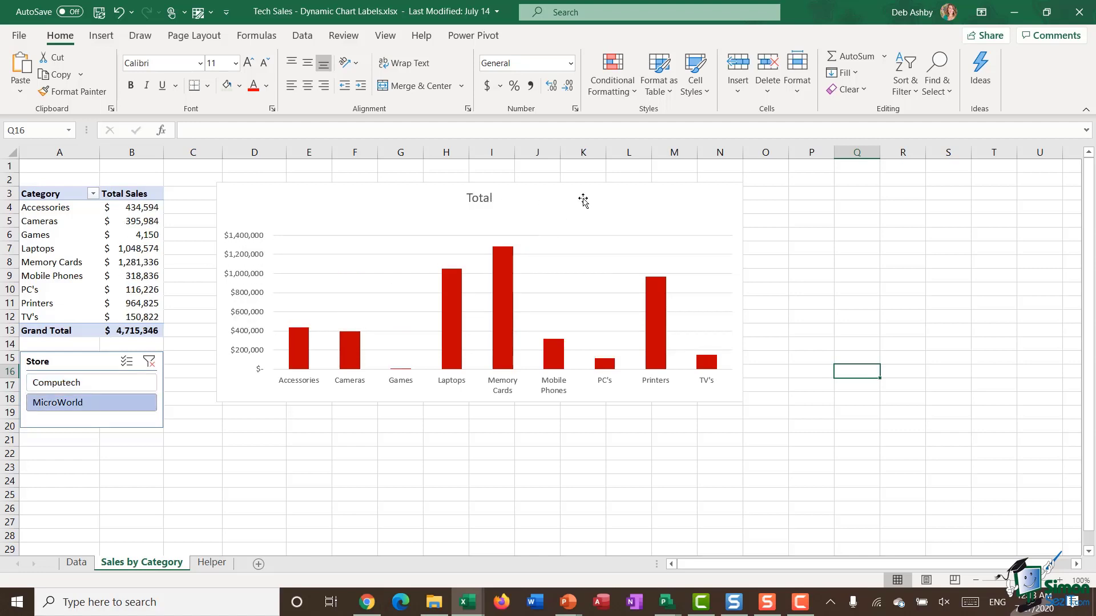
pyautogui.click(149, 361)
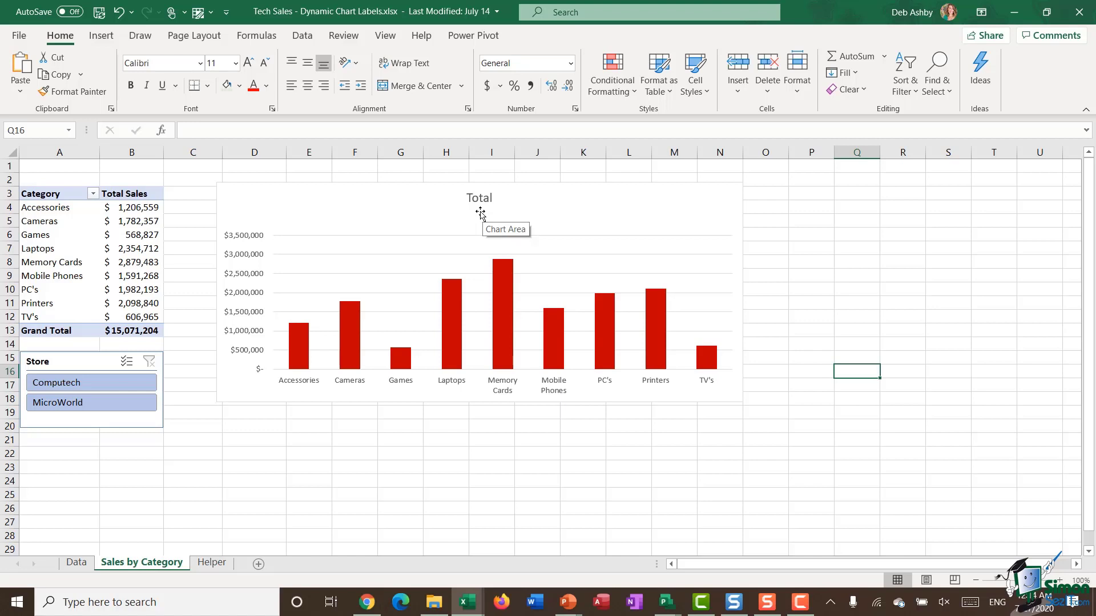
# - Copy the Store slicer from Sales by Category to the Helper sheet and place it under the Slicer heading
pyautogui.click(213, 563)
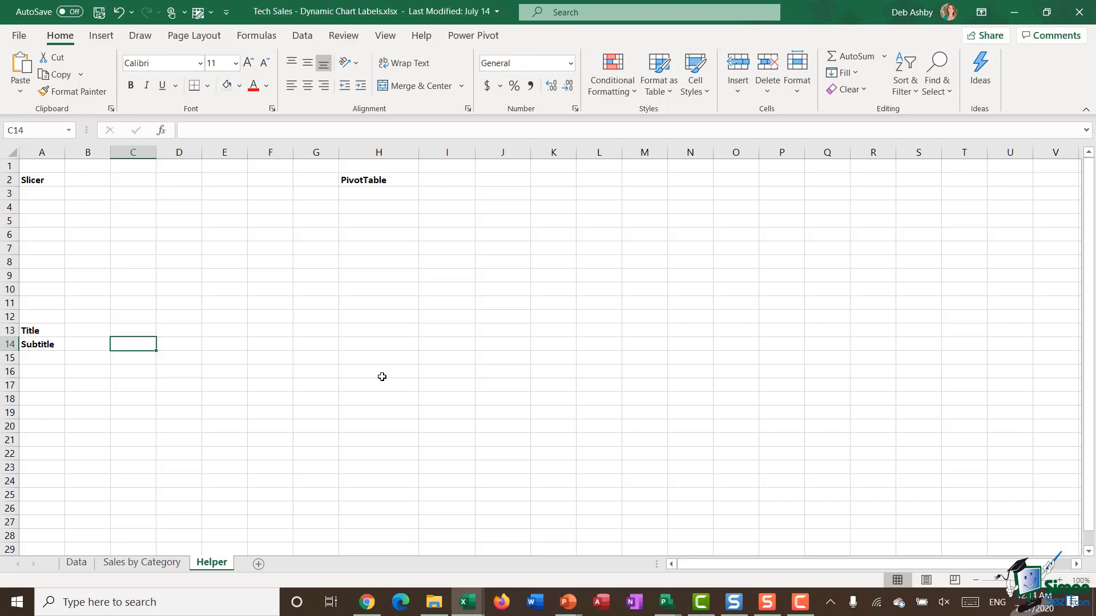
pyautogui.click(141, 566)
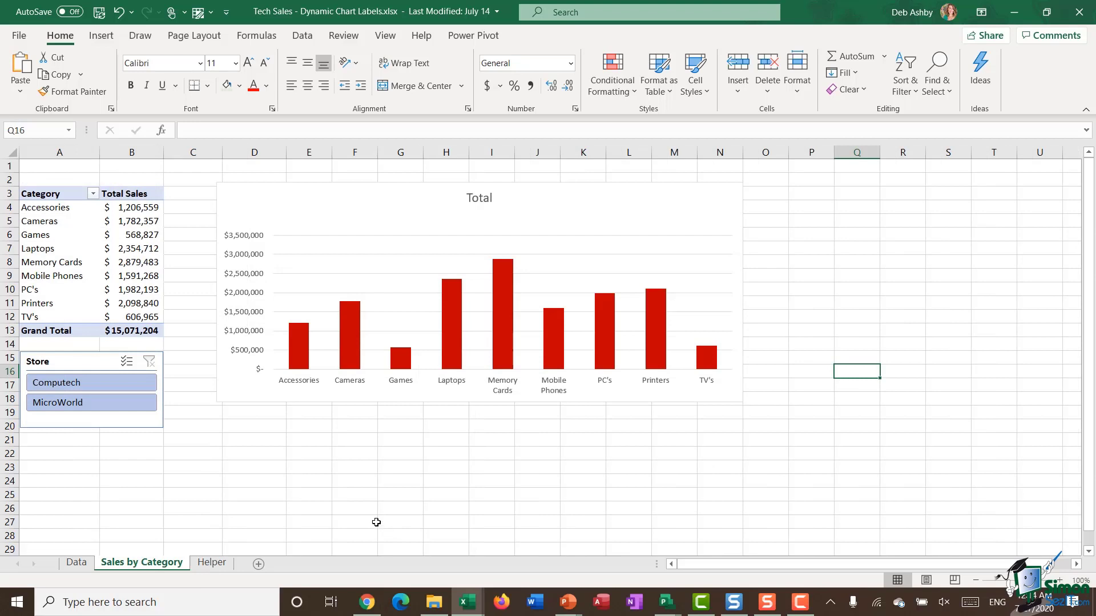
pyautogui.click(81, 364)
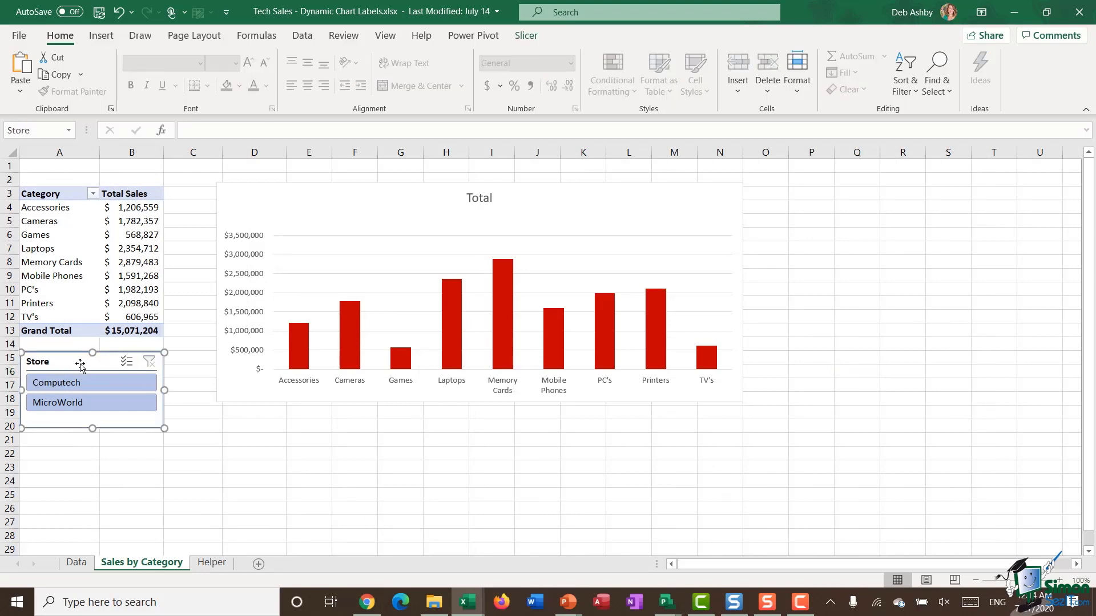
pyautogui.click(212, 563)
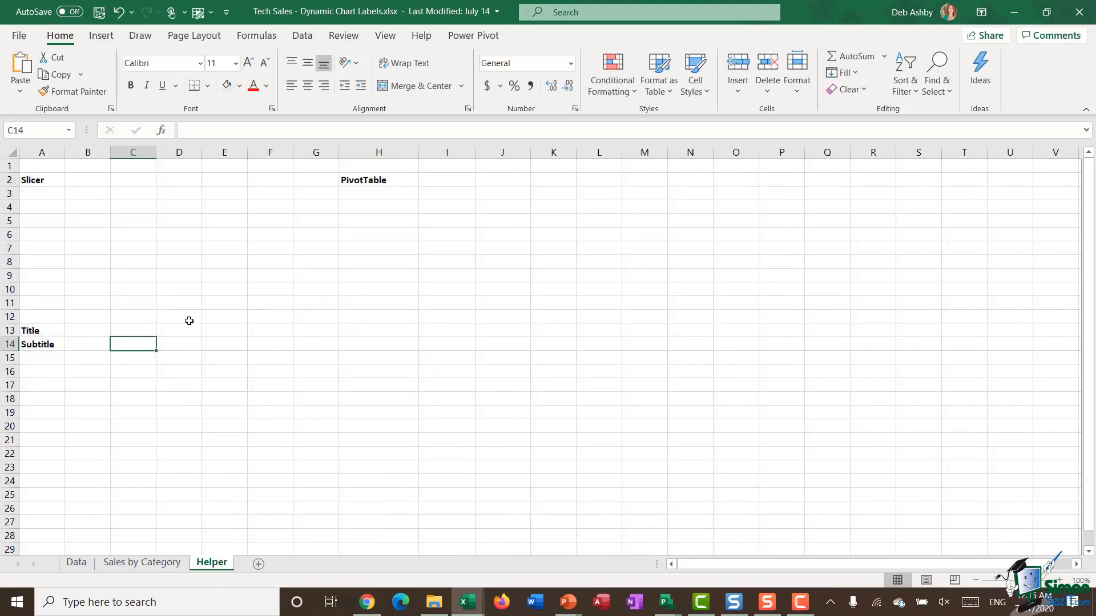
pyautogui.hotkey('ctrl', 'v')
pyautogui.moveTo(191, 353); pyautogui.dragTo(102, 207)
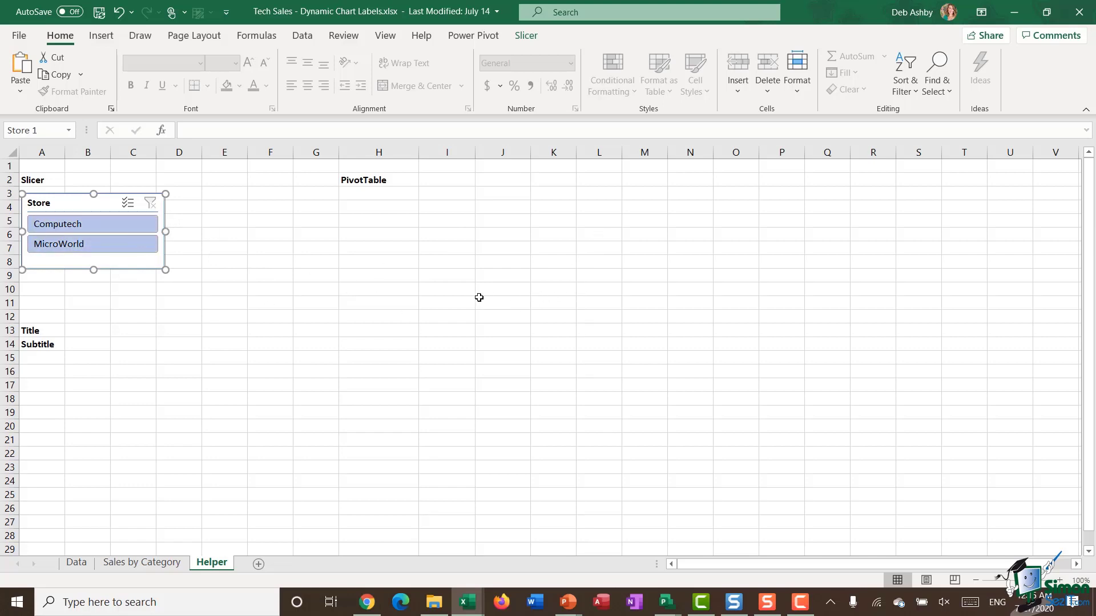
# - Create a PivotTable from the Tech_Sales table on the existing Helper sheet, placed at cell H4 under the PivotTable heading
pyautogui.click(375, 208)
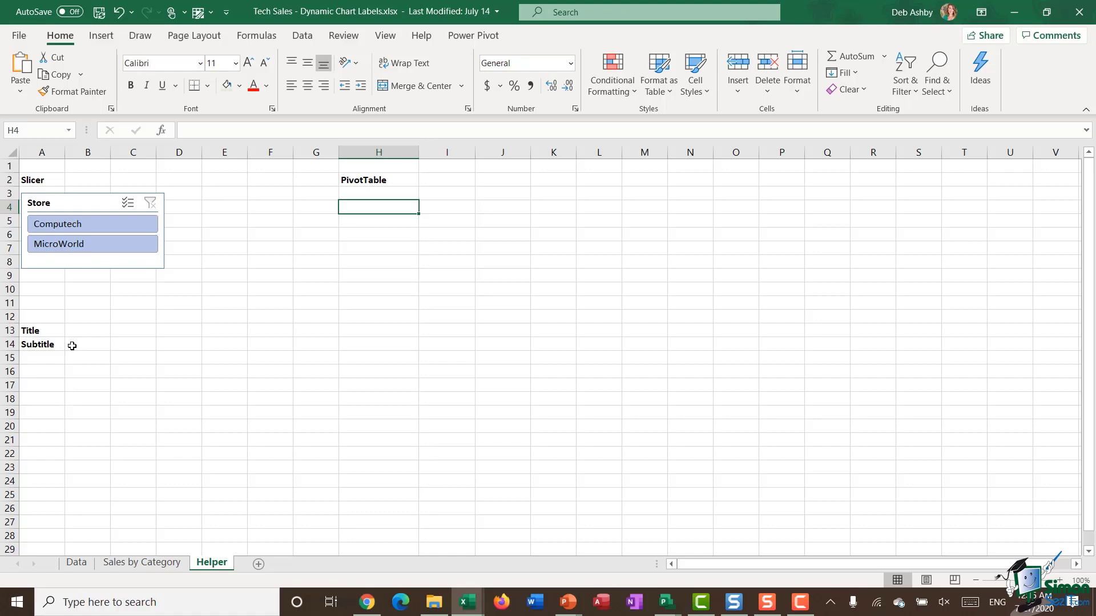
pyautogui.click(76, 563)
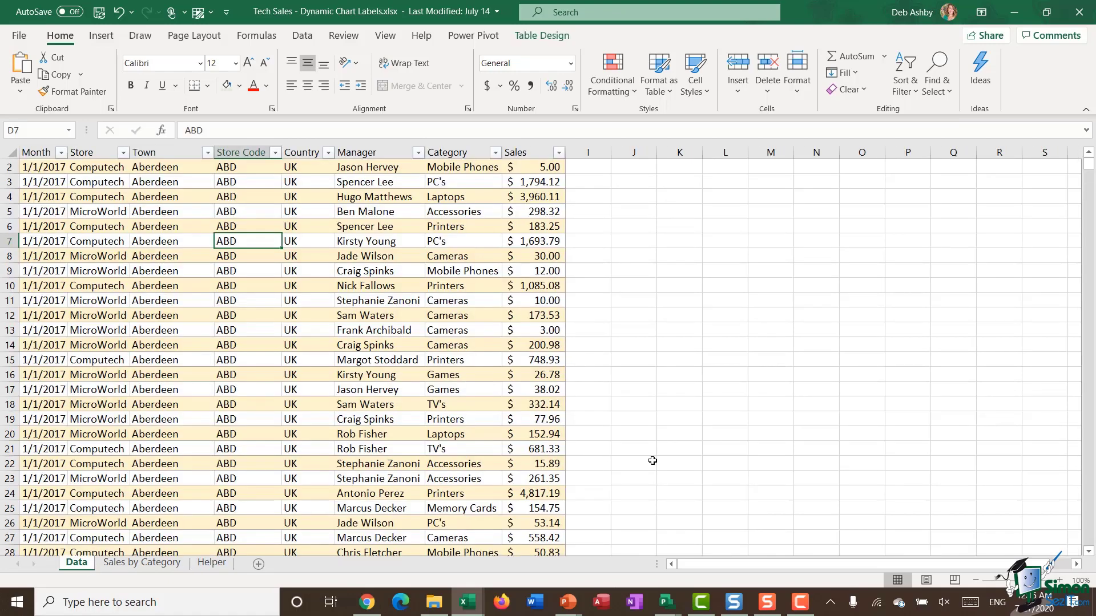
pyautogui.scroll(1, 432, 242)
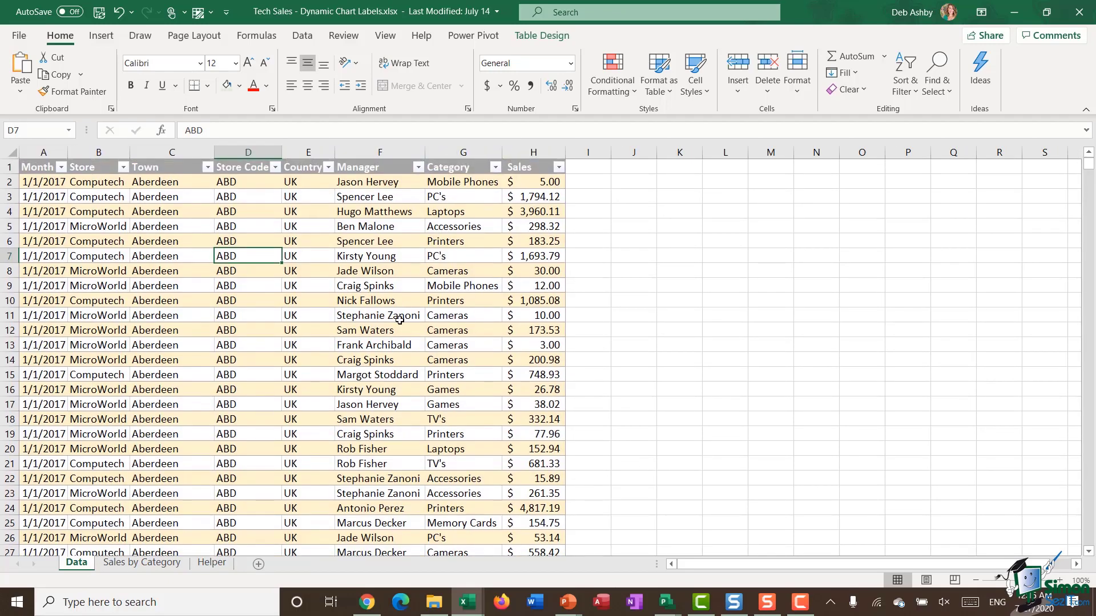
pyautogui.click(550, 39)
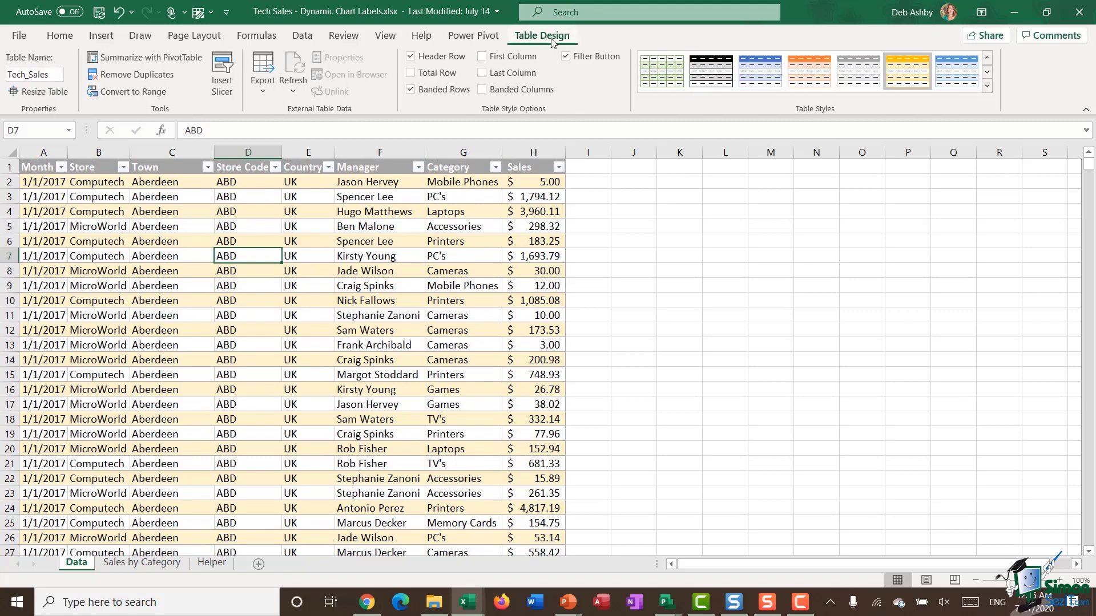
pyautogui.click(172, 57)
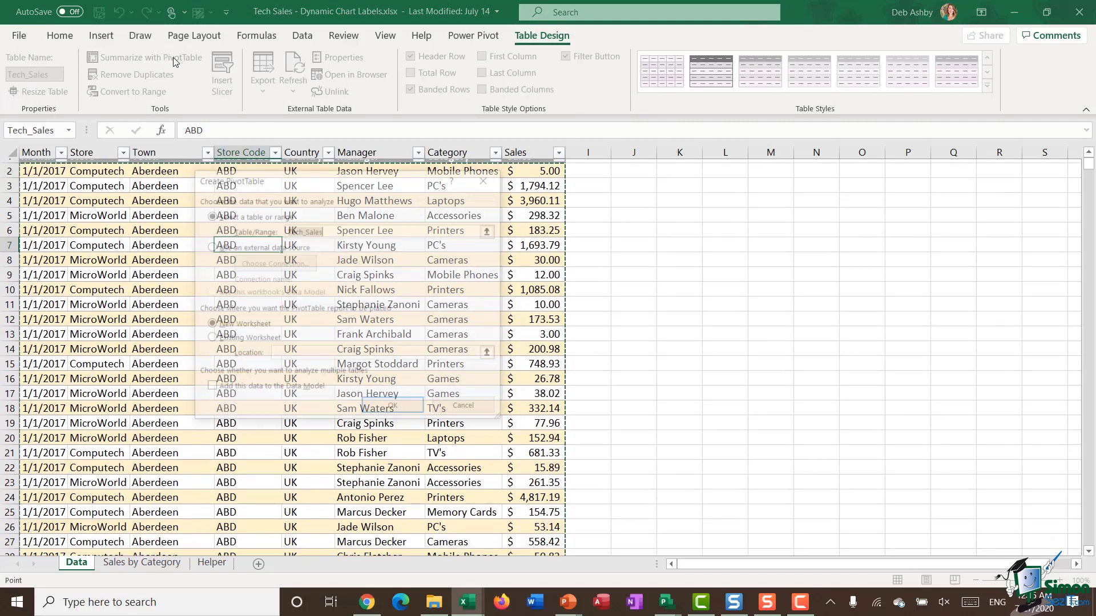
pyautogui.moveTo(377, 178); pyautogui.dragTo(566, 167)
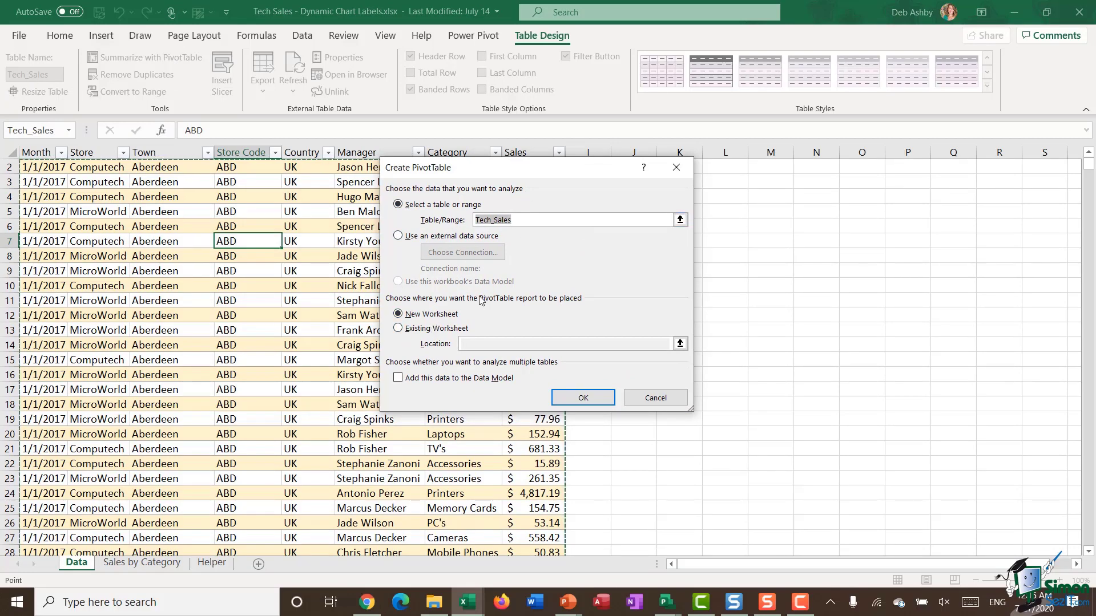
pyautogui.click(402, 330)
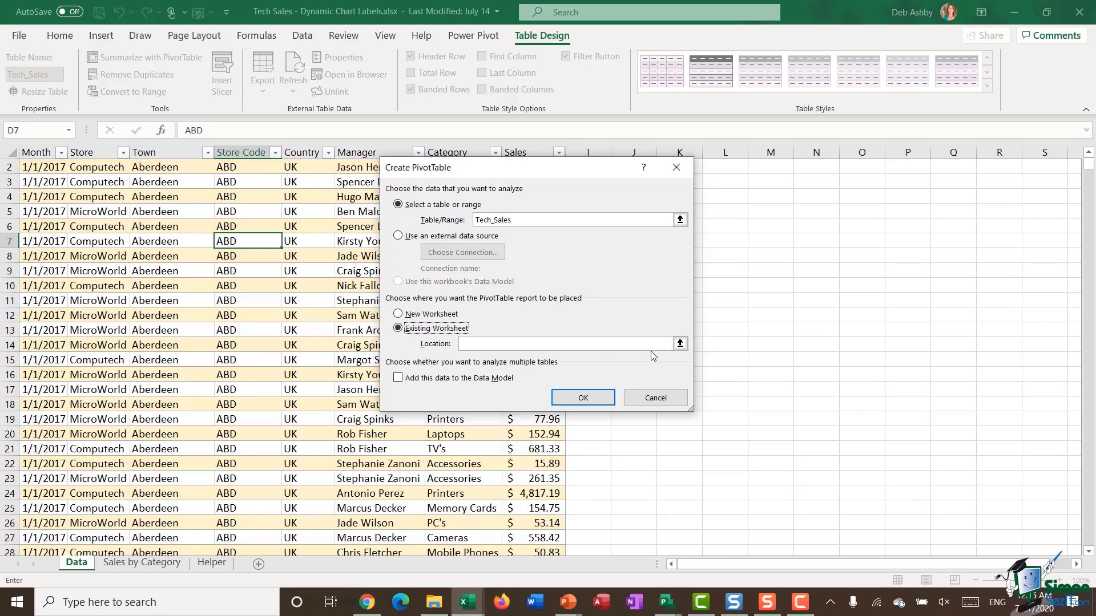
pyautogui.click(680, 344)
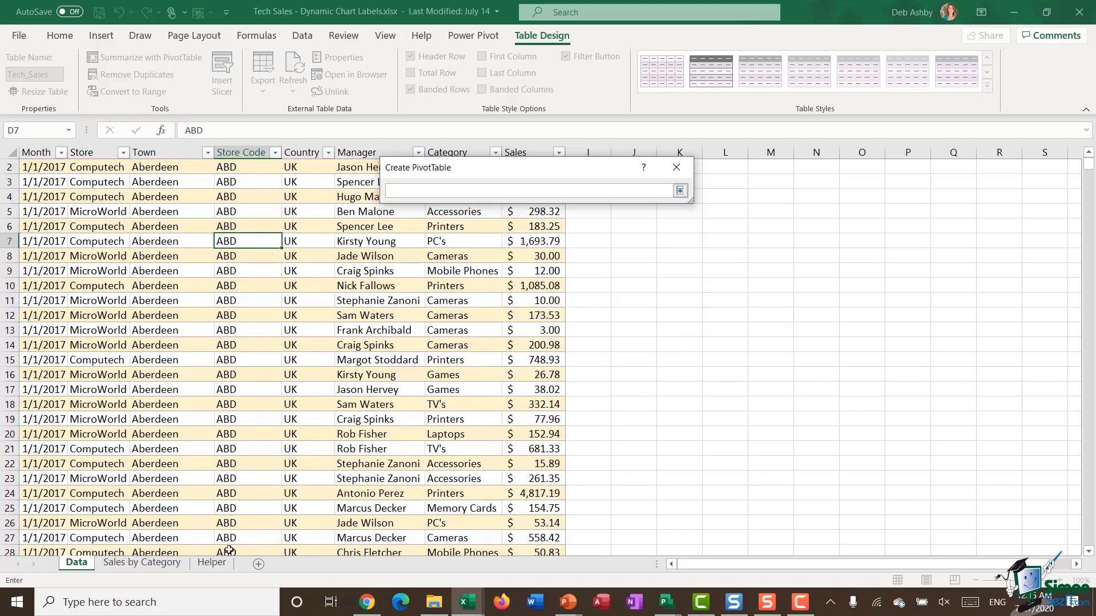
pyautogui.click(215, 567)
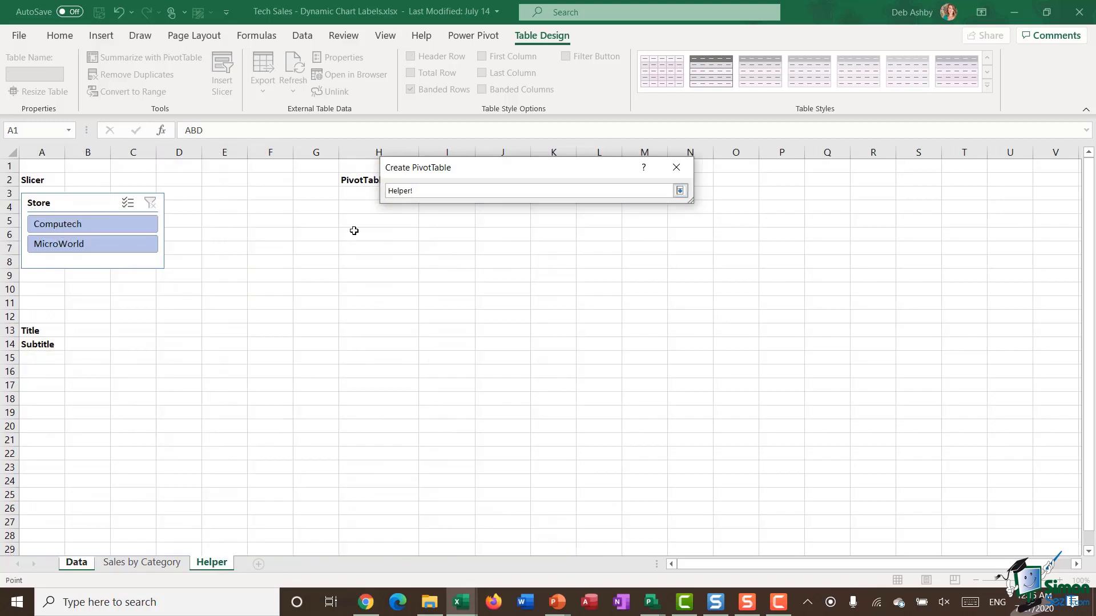
pyautogui.click(359, 206)
pyautogui.click(679, 190)
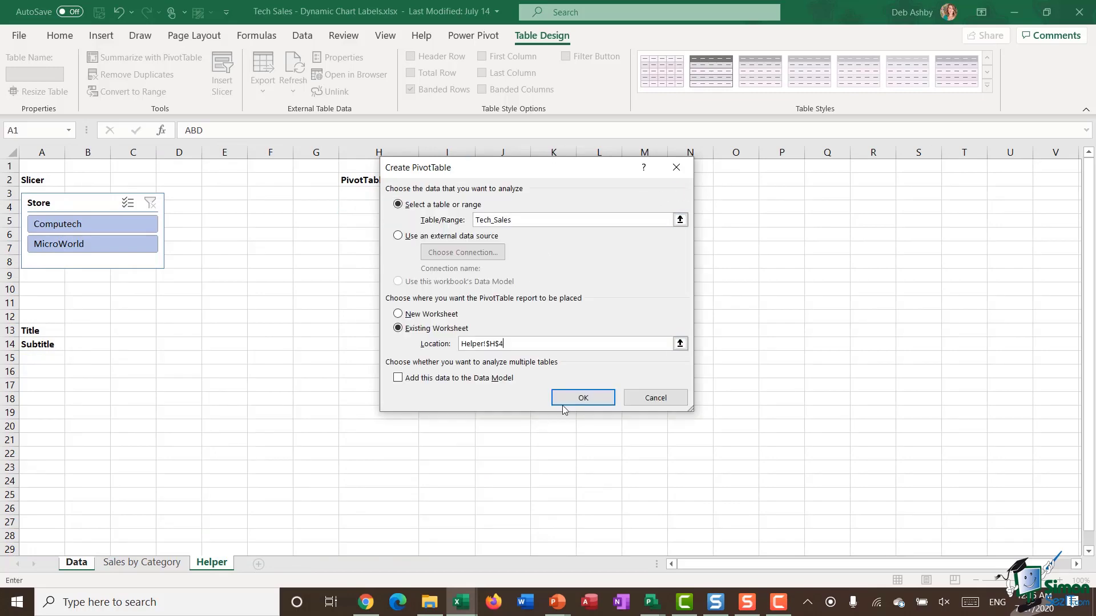
pyautogui.click(582, 398)
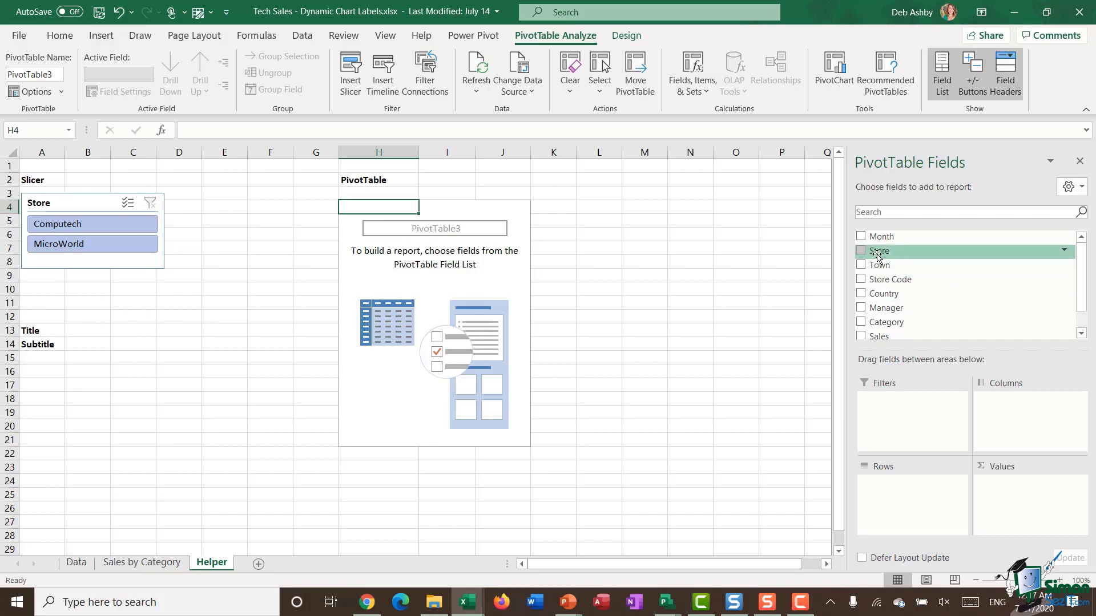
# - Add the Store field to the columns of the Helper PivotTable and turn grand totals off for rows and columns
pyautogui.moveTo(881, 252); pyautogui.dragTo(1017, 434)
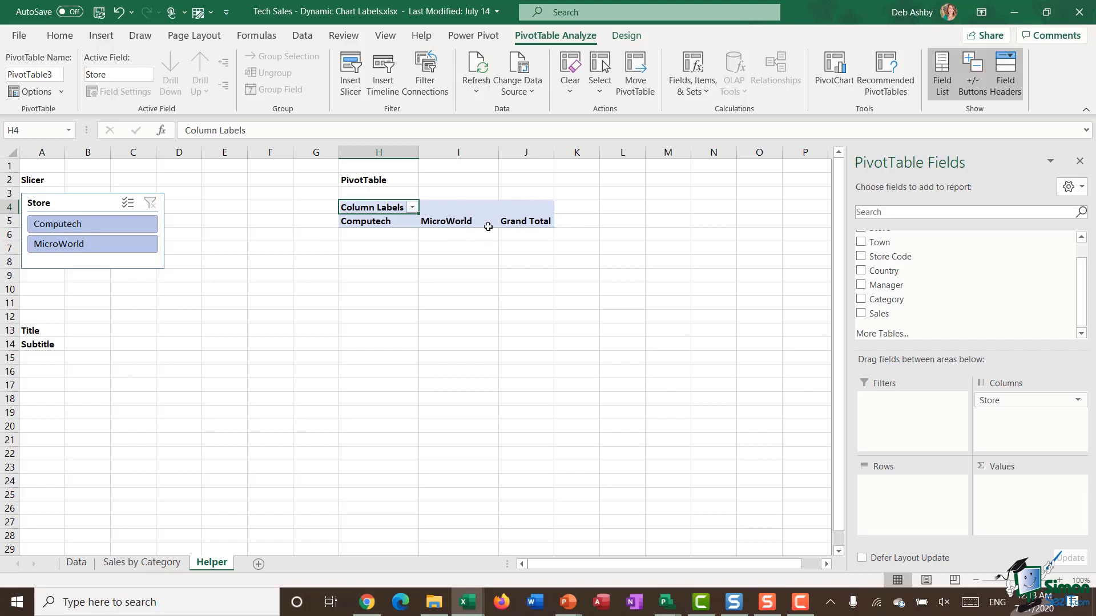
pyautogui.click(472, 223)
pyautogui.click(631, 37)
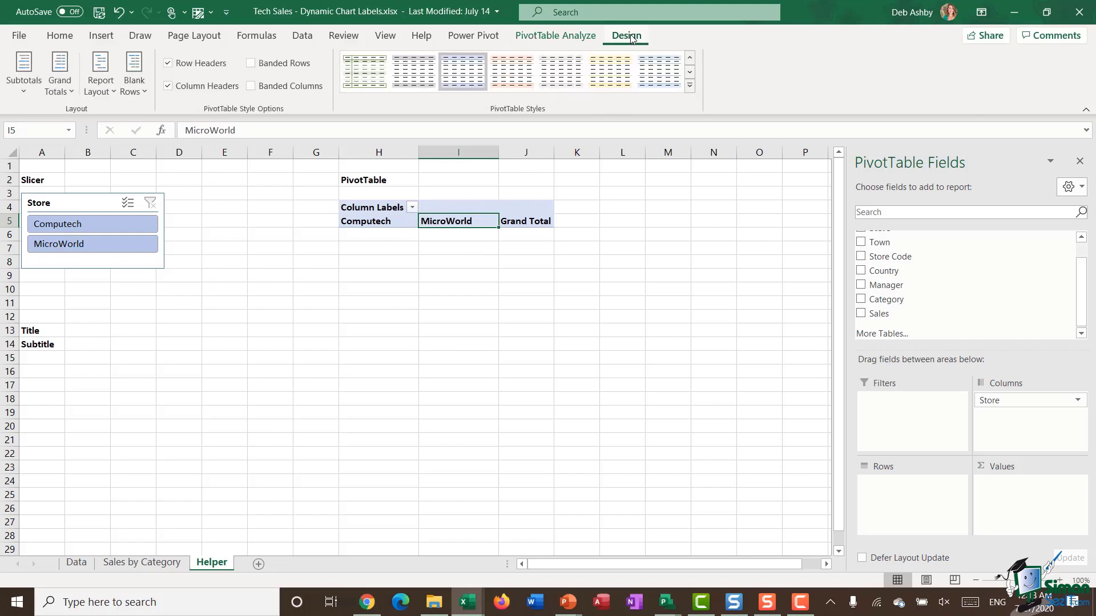
pyautogui.click(65, 86)
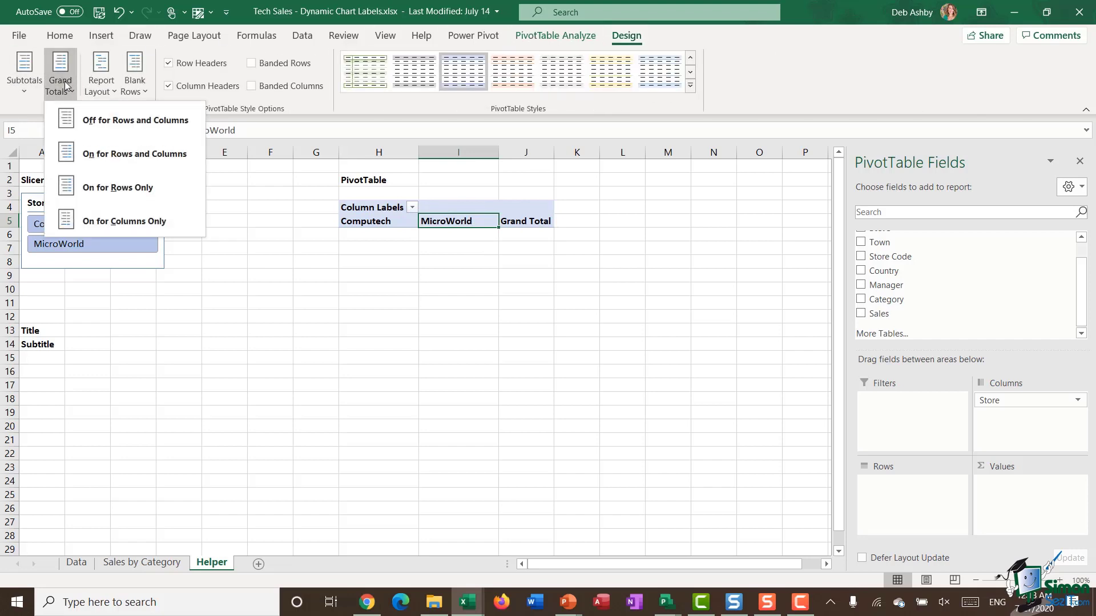
pyautogui.click(90, 122)
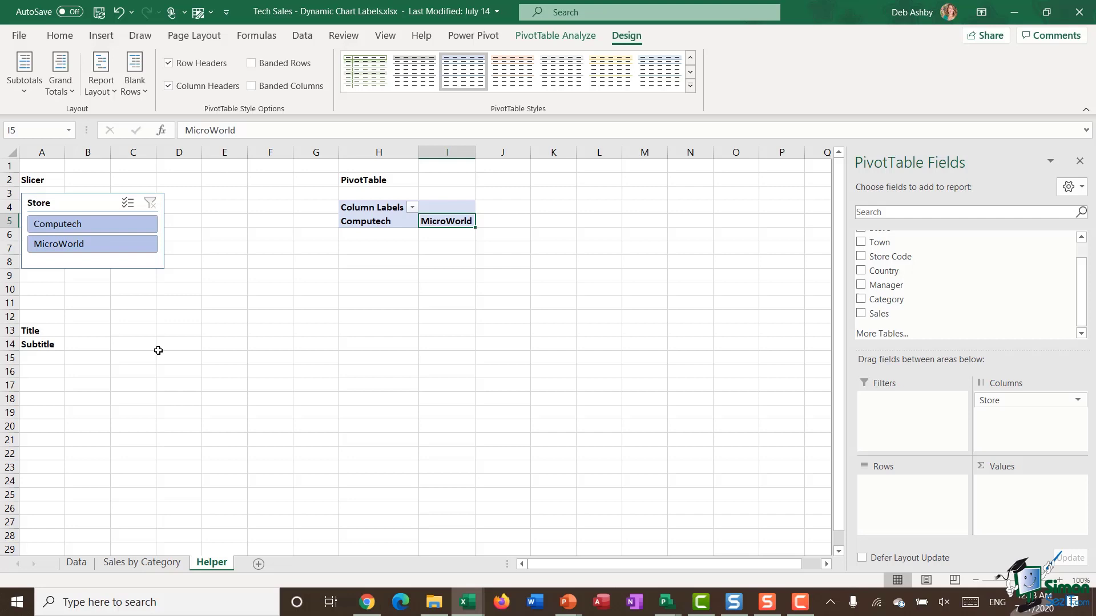
# - Enter the title text "Sales by Store" in cell B13 of the Helper sheet
pyautogui.click(86, 330)
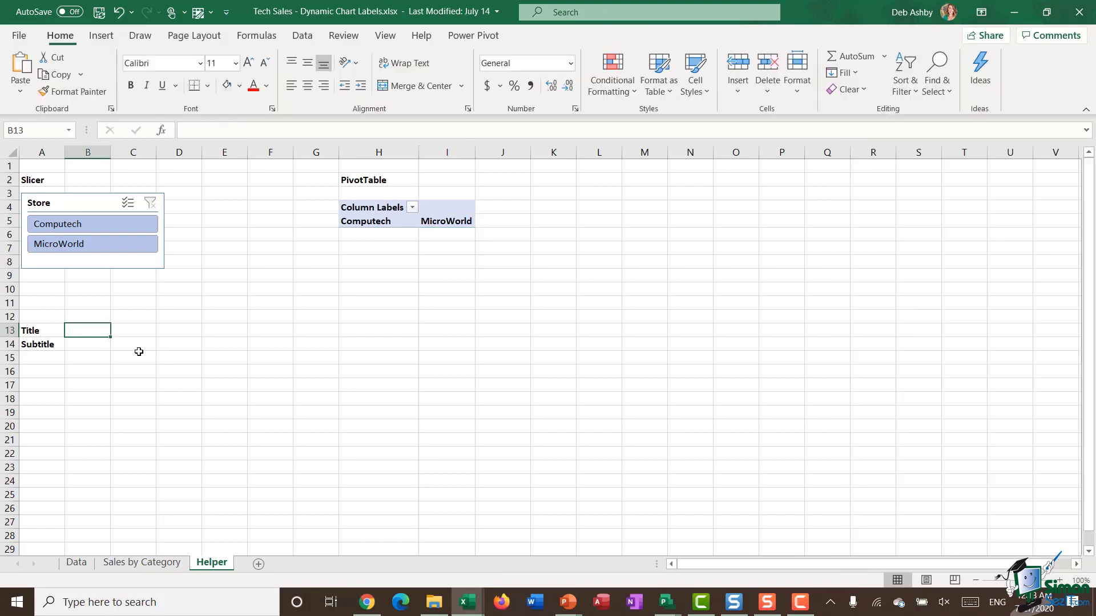
pyautogui.write('Sales by ')
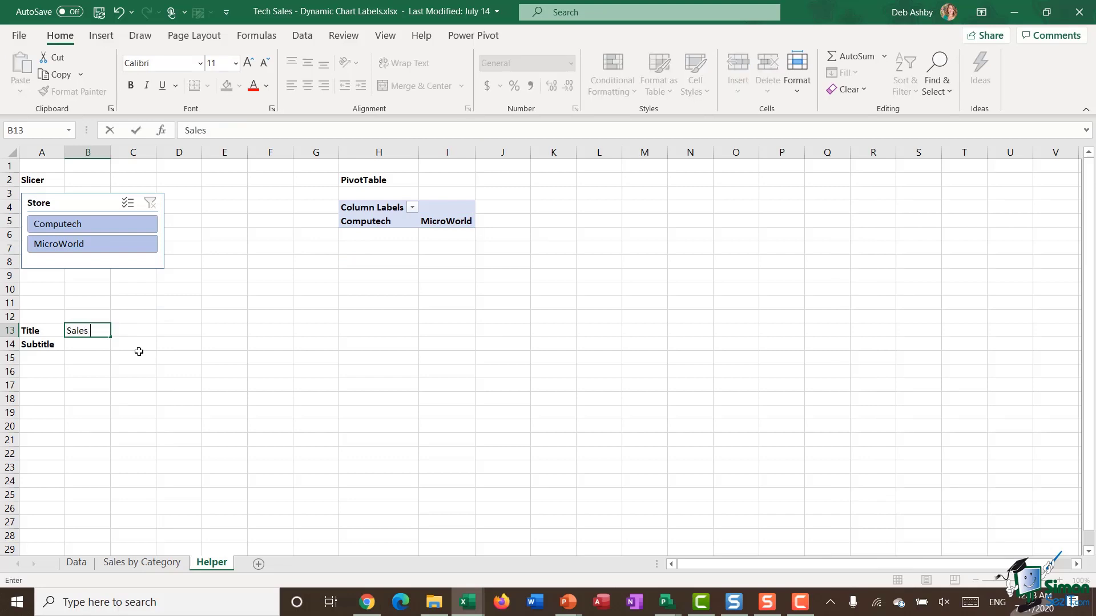
pyautogui.write('Store')
# - Enter the subtitle formula =TEXTJOIN(", ",TRUE,5:5) in cell B14 to join the store names from row 5
pyautogui.click(96, 346)
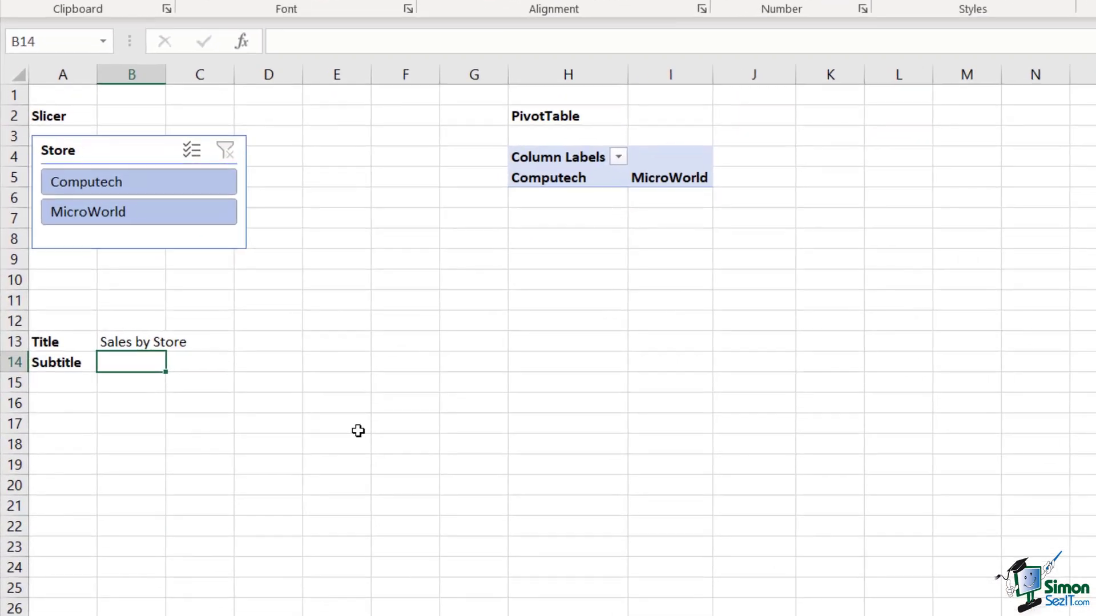
pyautogui.write('=TEXTJOIN')
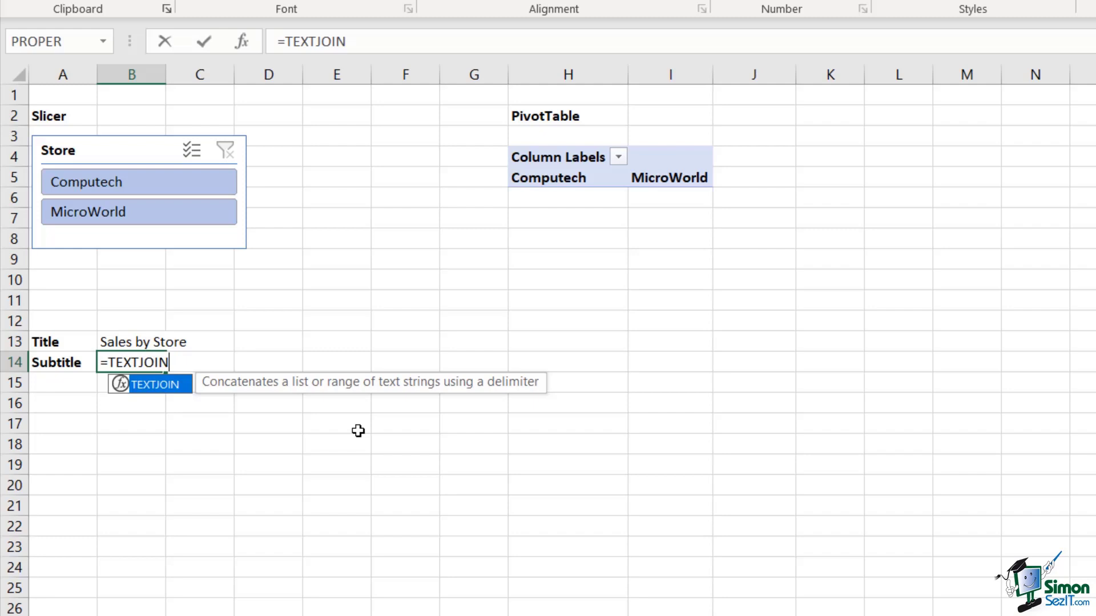
pyautogui.write('(')
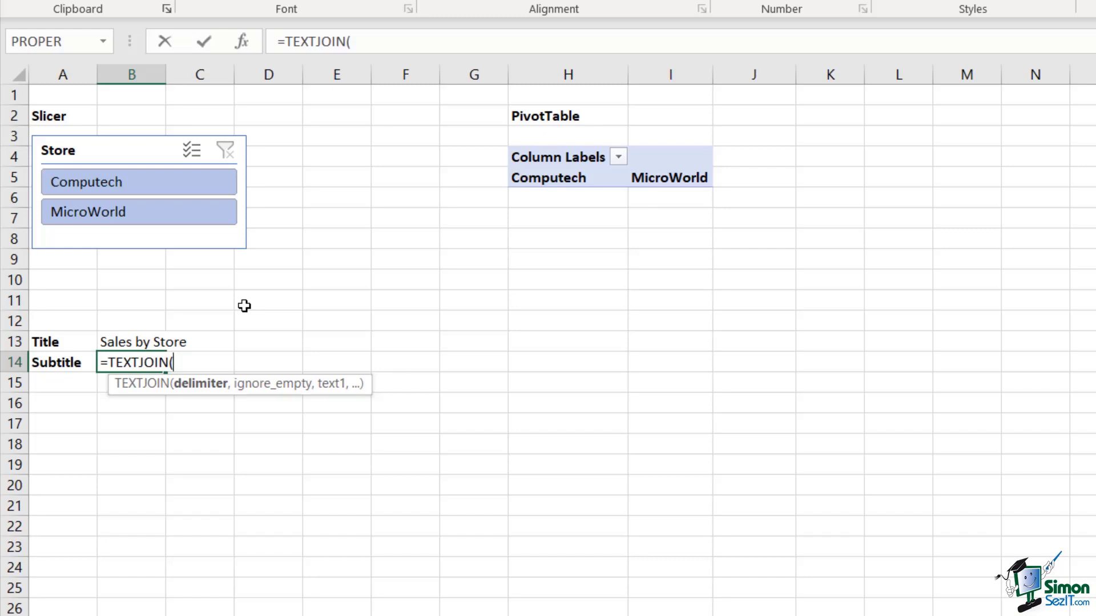
pyautogui.write('", ",')
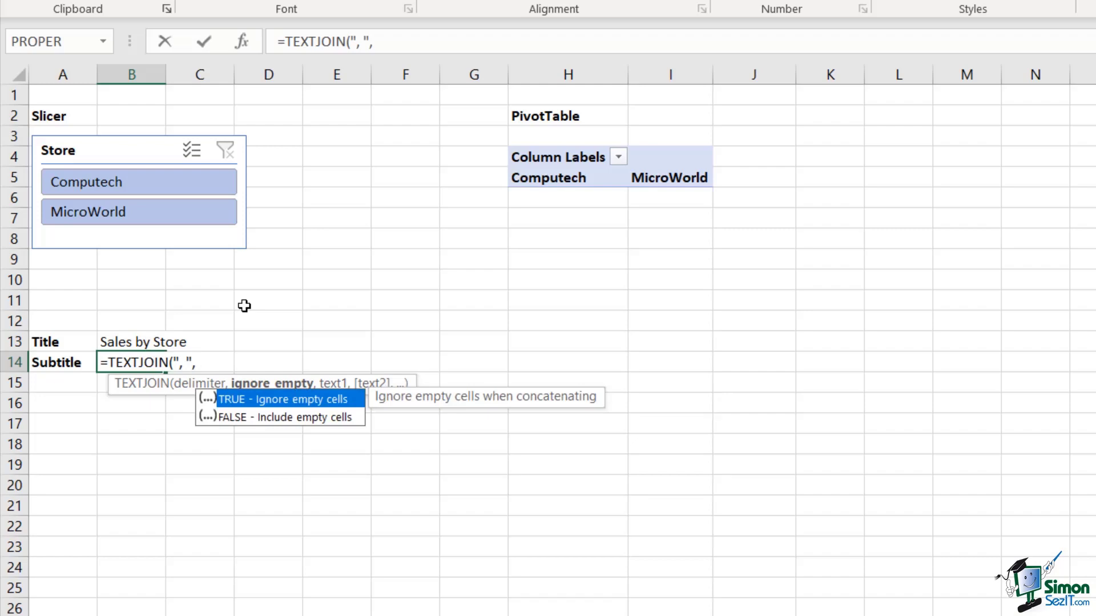
pyautogui.write('TRUE,')
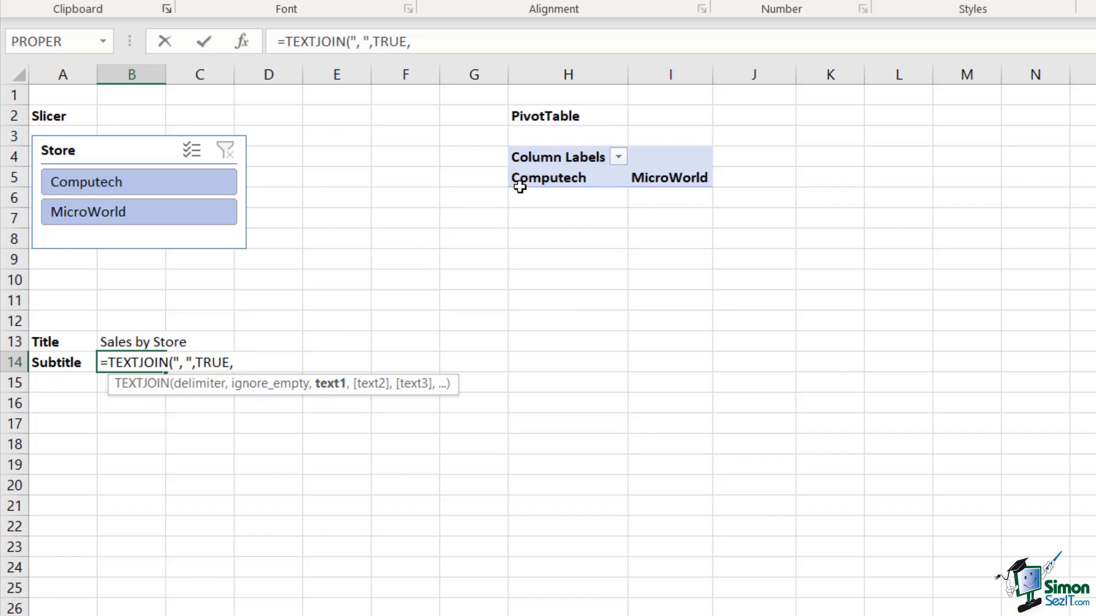
pyautogui.click(12, 180)
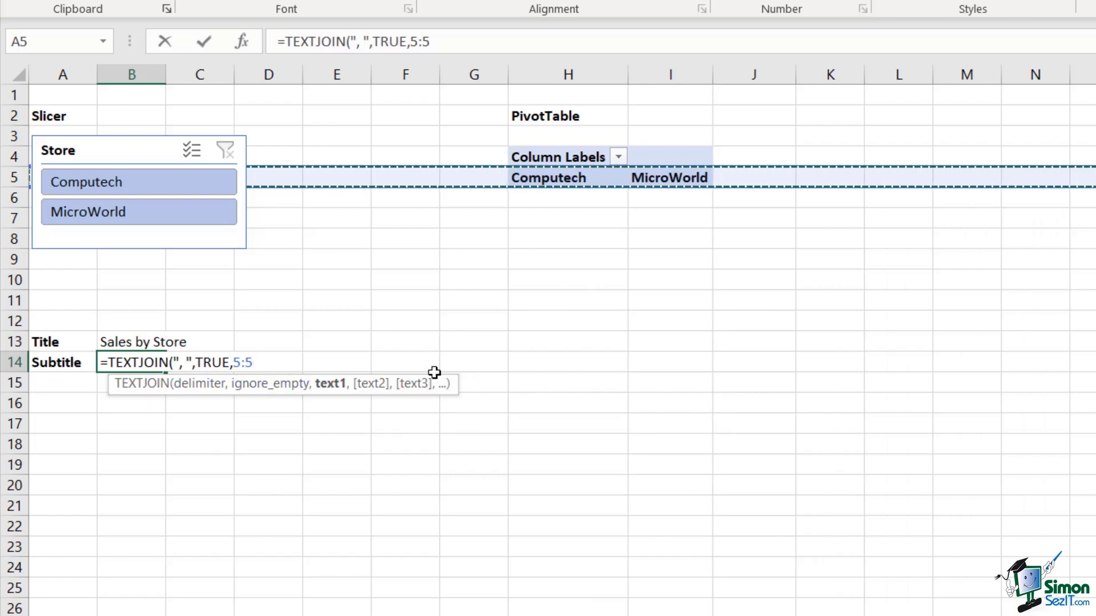
pyautogui.write(')')
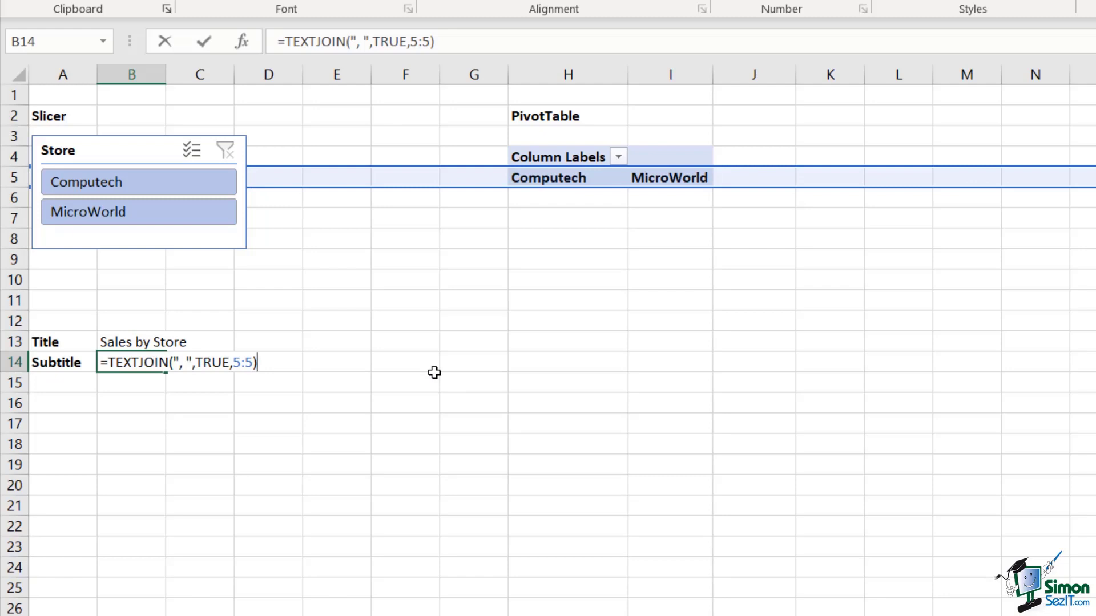
pyautogui.press('Return')
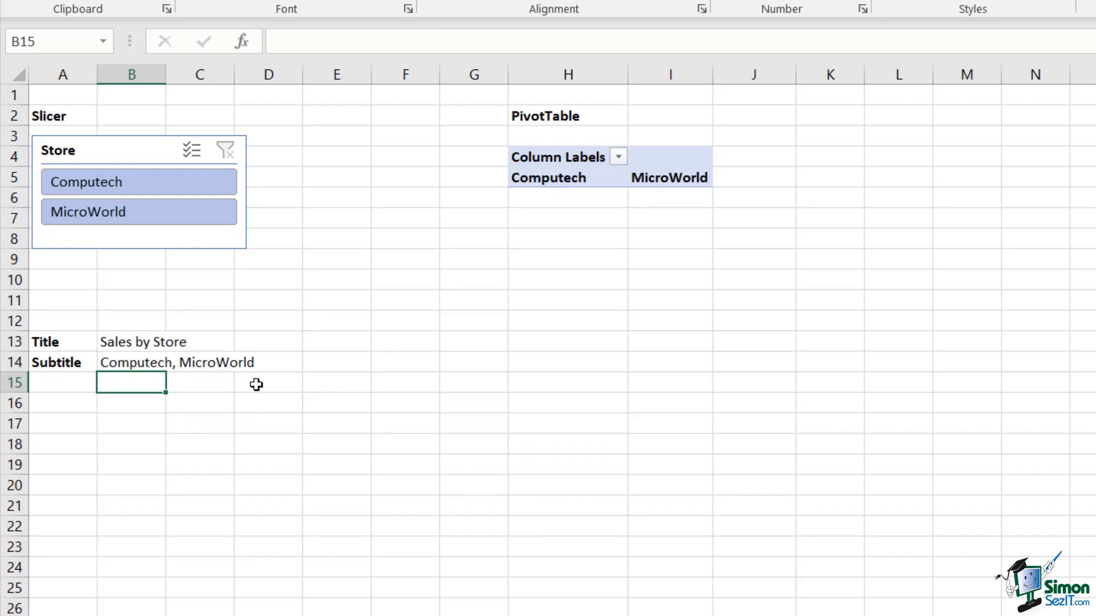
# - Test the subtitle by filtering the Store slicer to Computech, and clear the filter
pyautogui.click(149, 180)
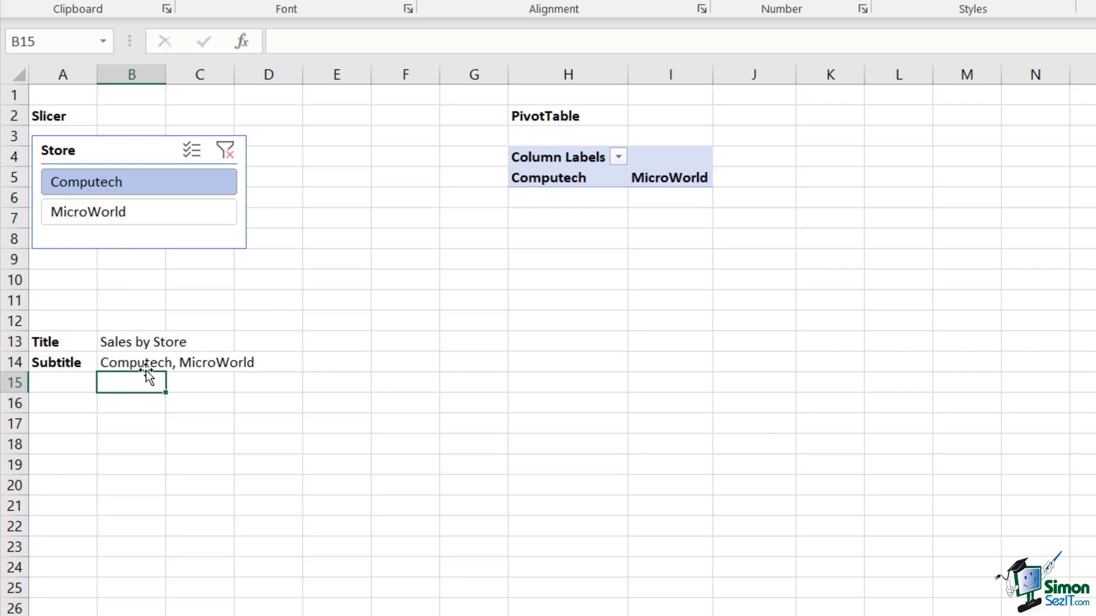
pyautogui.click(122, 155)
pyautogui.click(224, 150)
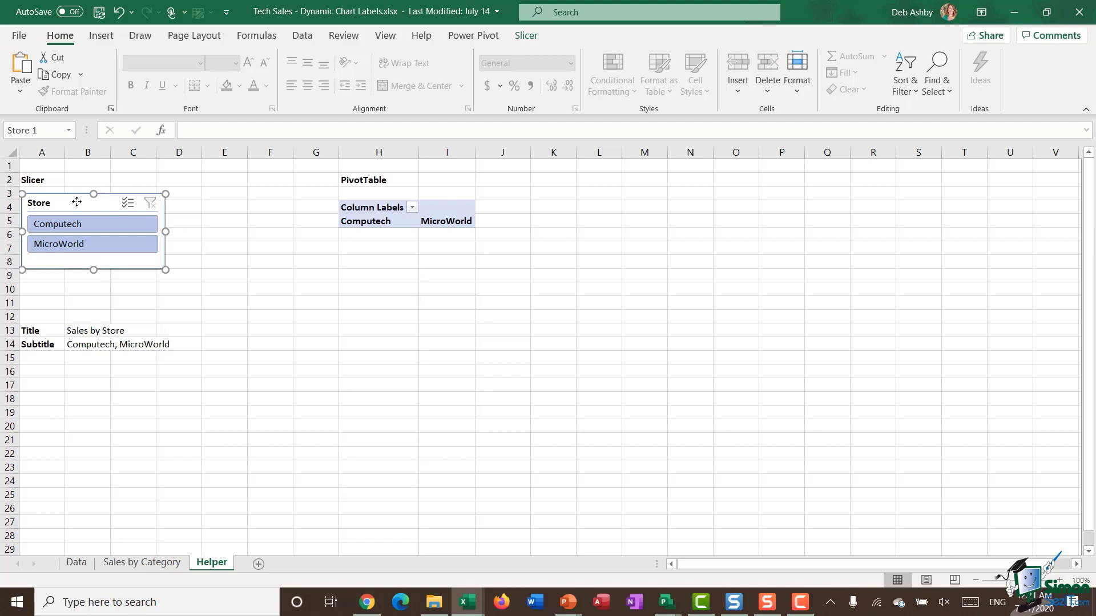
# - Connect the Store slicer to PivotTable3 on the Helper sheet through its report connections, keeping Sales_by_Category connected
pyautogui.click(526, 35)
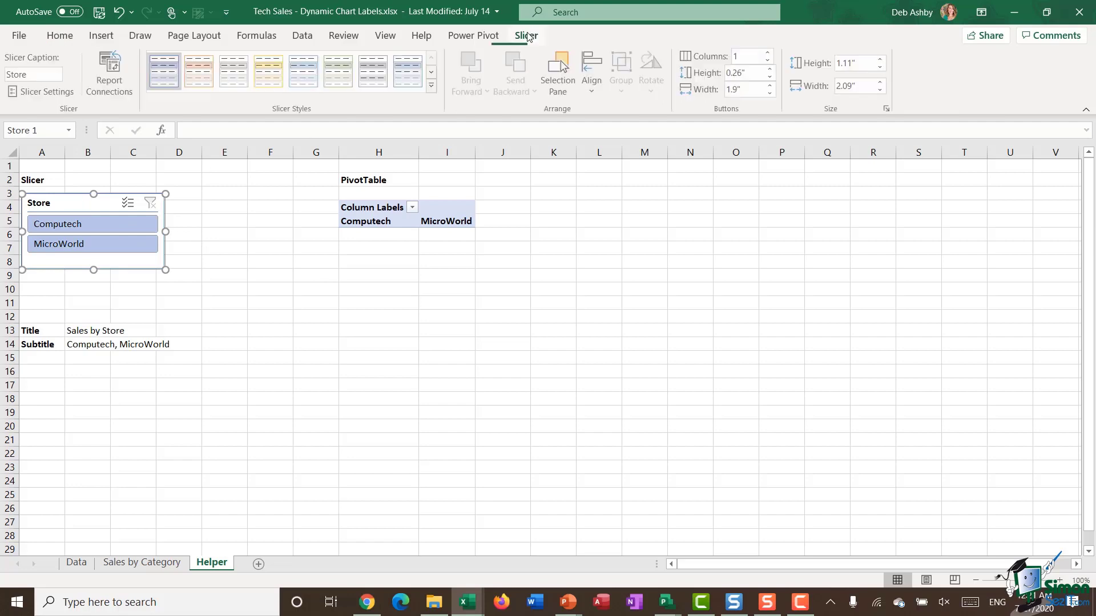
pyautogui.click(117, 80)
pyautogui.moveTo(560, 248); pyautogui.dragTo(397, 275)
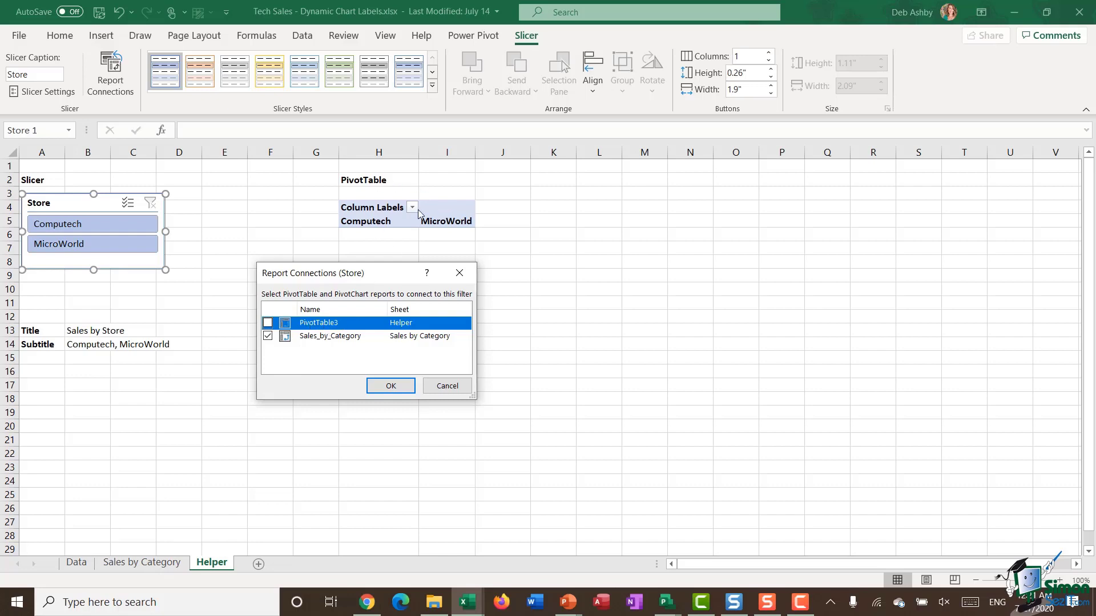
pyautogui.click(267, 323)
pyautogui.click(388, 380)
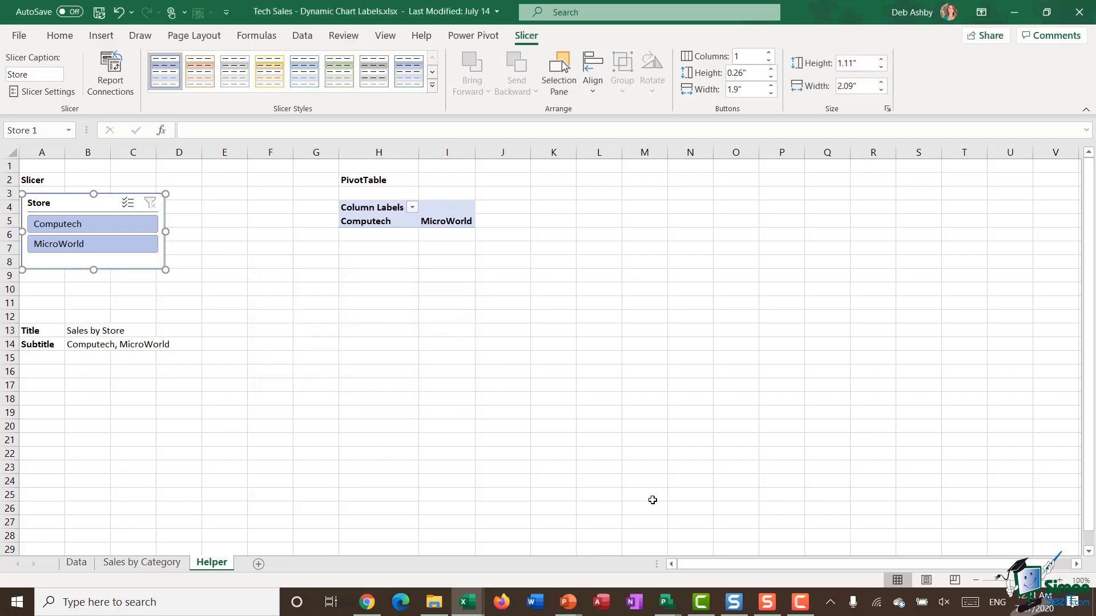
# - Check the subtitle with the connected Store slicer by filtering to Computech and MicroWorld in turn, and clear the filter
pyautogui.click(98, 229)
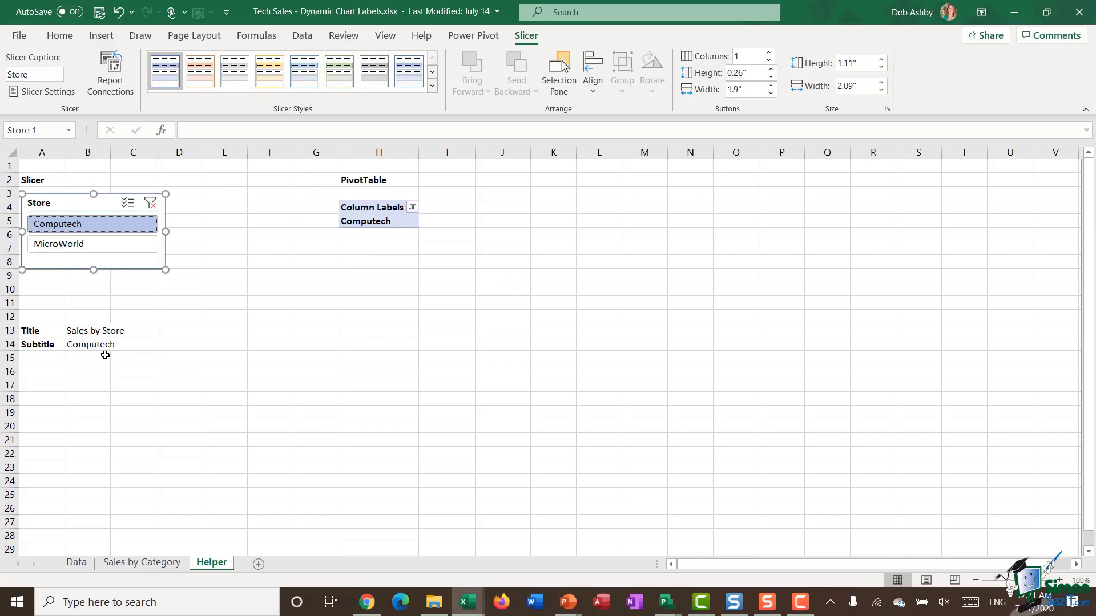
pyautogui.click(105, 248)
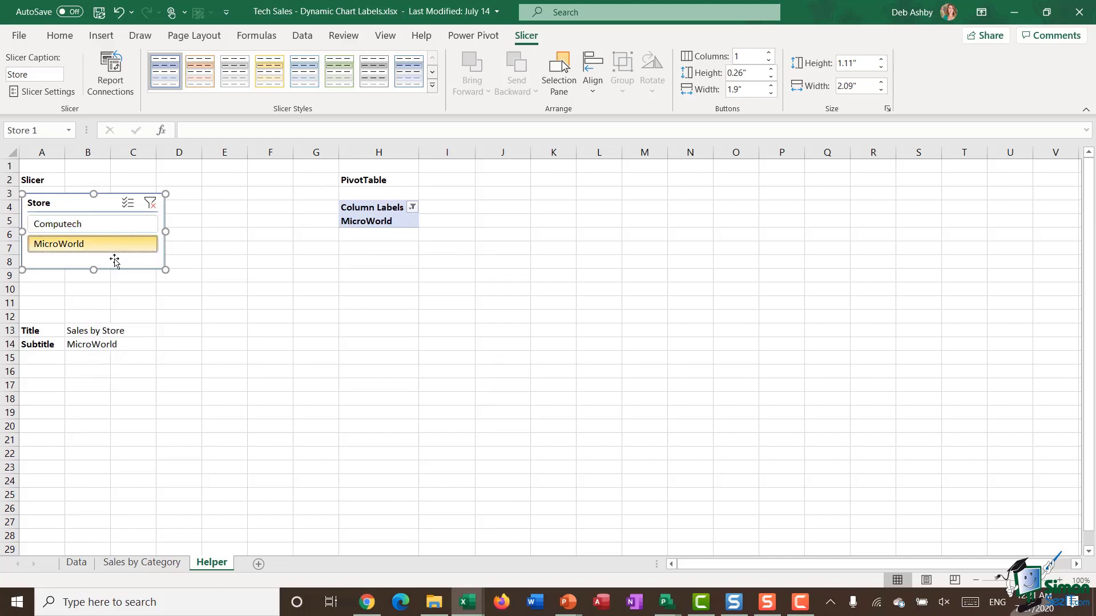
pyautogui.hotkey('alt', 'c')
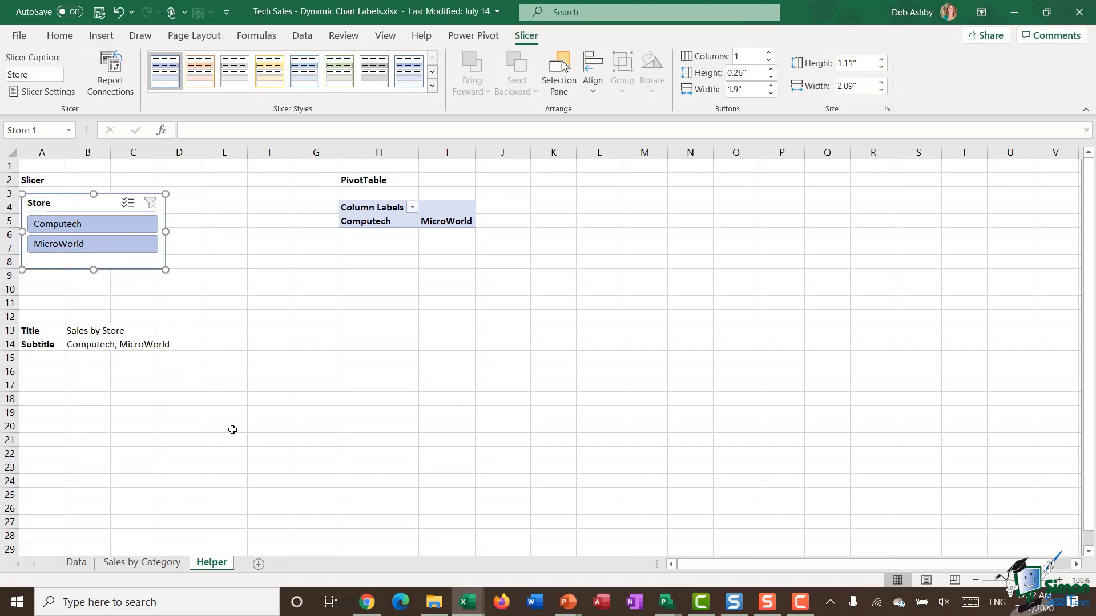
# - Enter the formula =CONCAT(H5," ",I5," ") in cell B16 to join the two store names with spaces
pyautogui.click(96, 375)
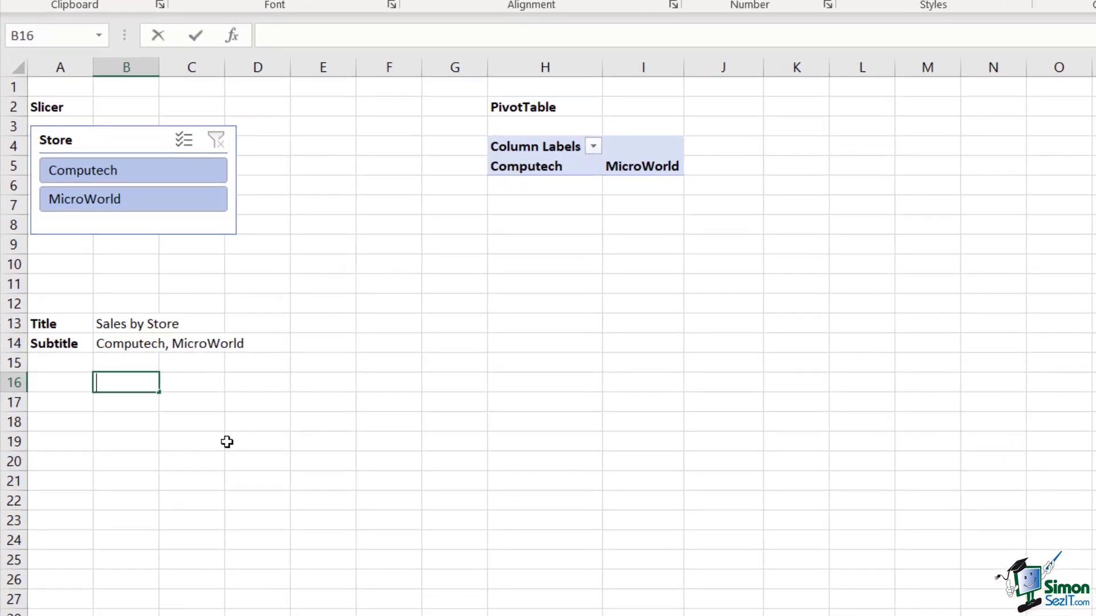
pyautogui.write('=CONCAT')
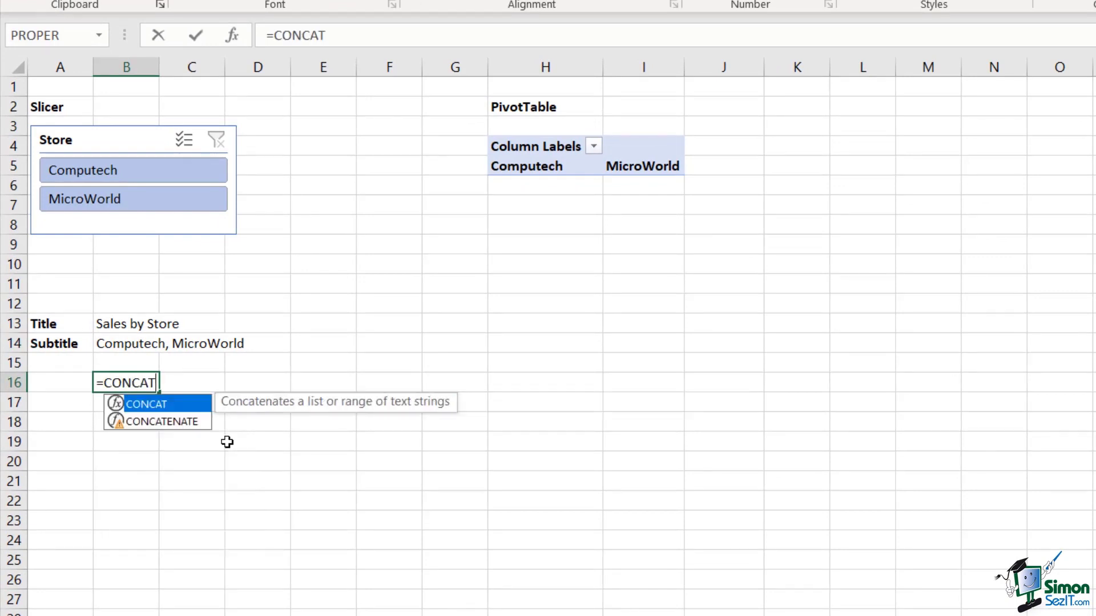
pyautogui.write('(')
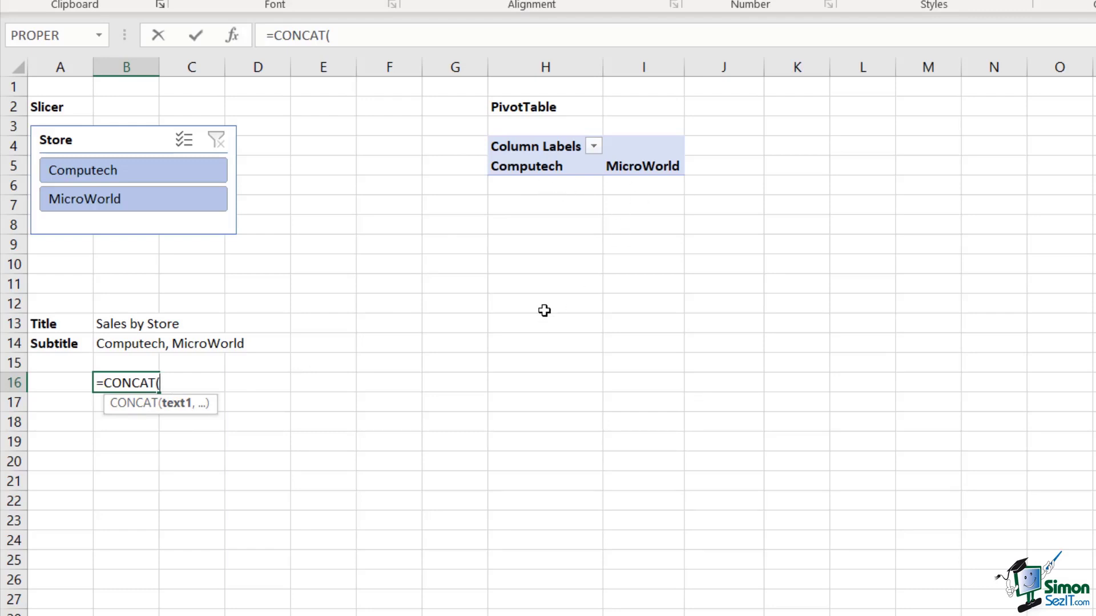
pyautogui.click(551, 168)
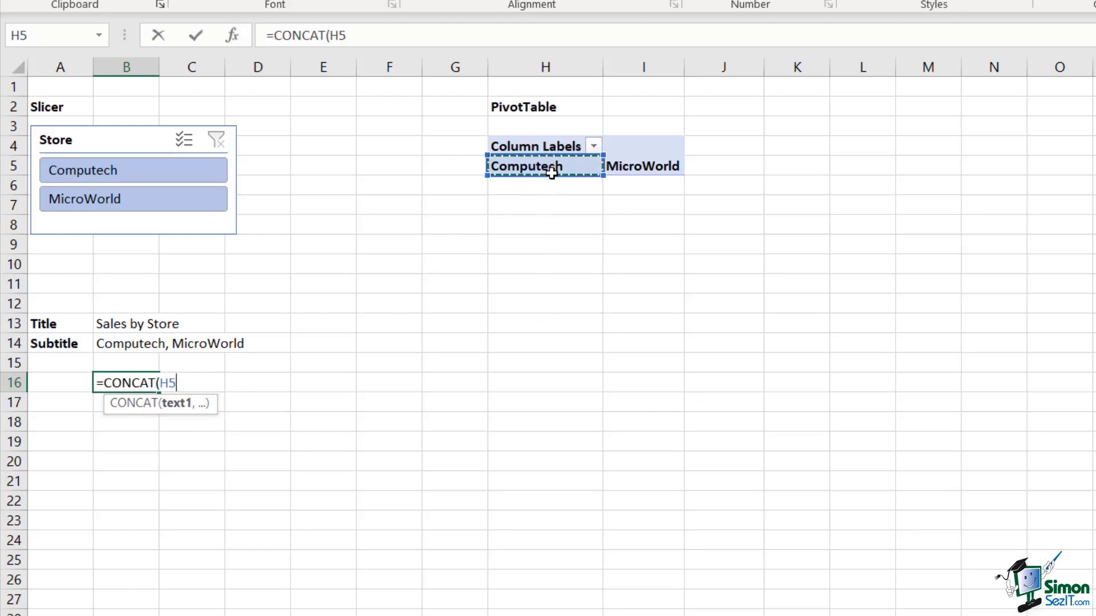
pyautogui.write('," ",')
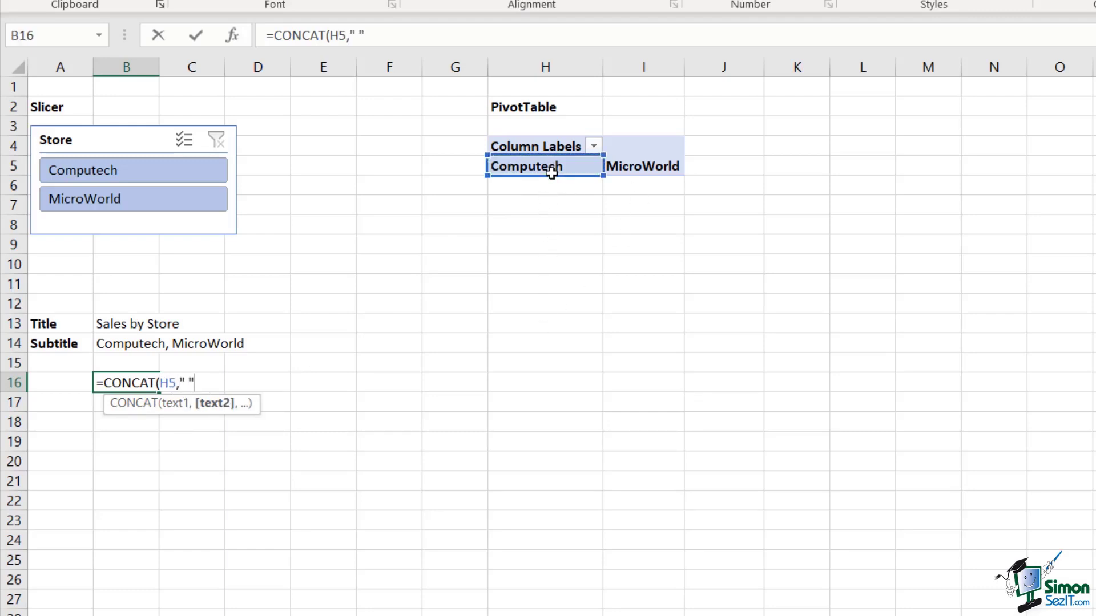
pyautogui.click(663, 166)
pyautogui.write(',')
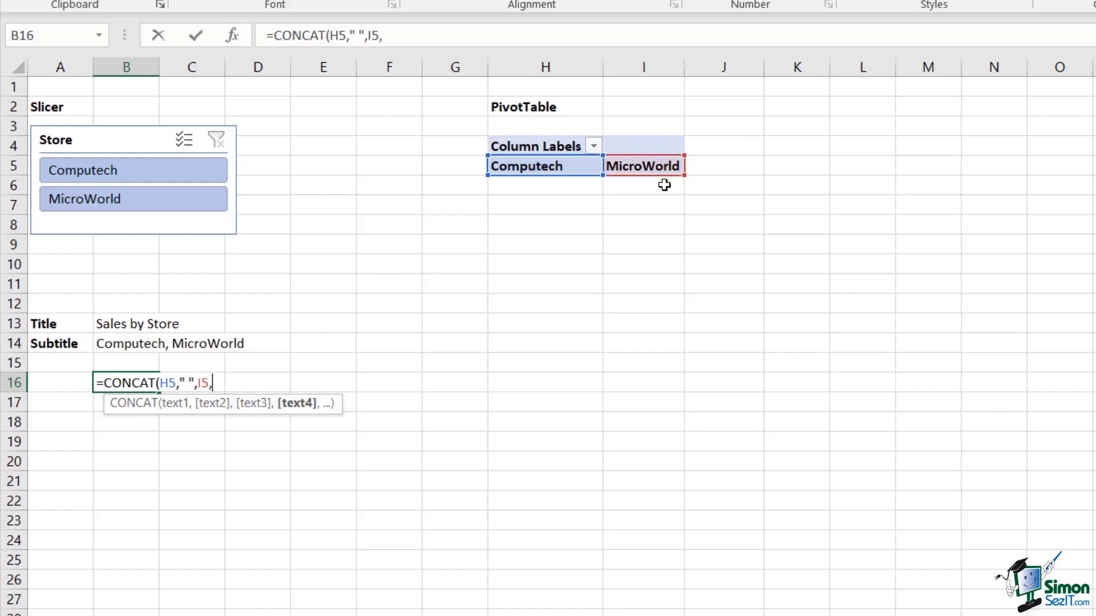
pyautogui.write('" ")')
pyautogui.press('Return')
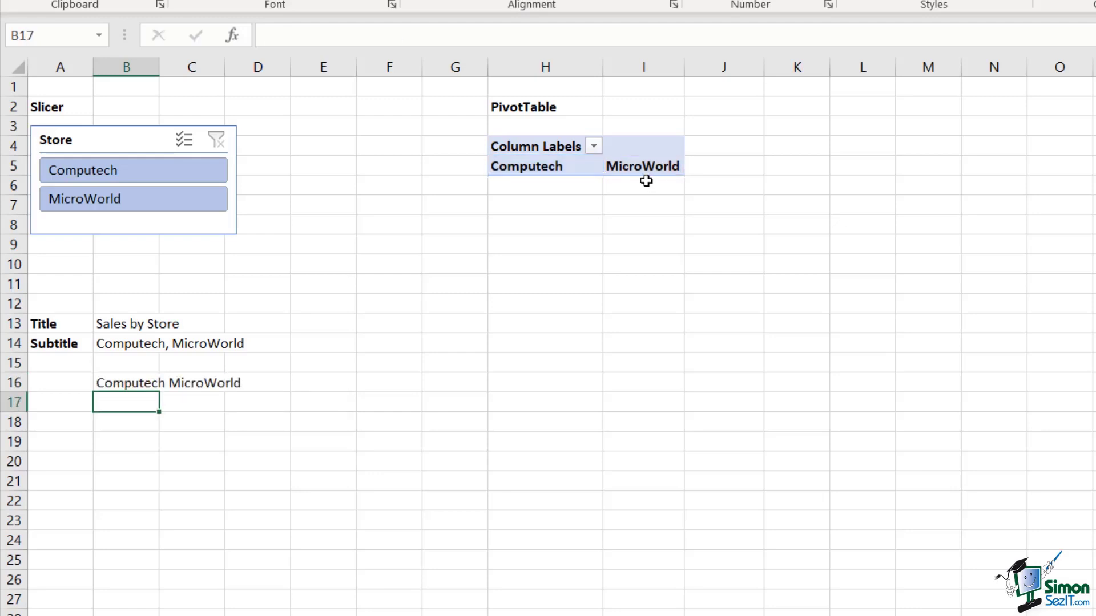
# - Wrap the B16 formula in SUBSTITUTE to replace spaces with commas: =SUBSTITUTE(CONCAT(H5," ",I5," ")," ",", ")
pyautogui.doubleClick(137, 383)
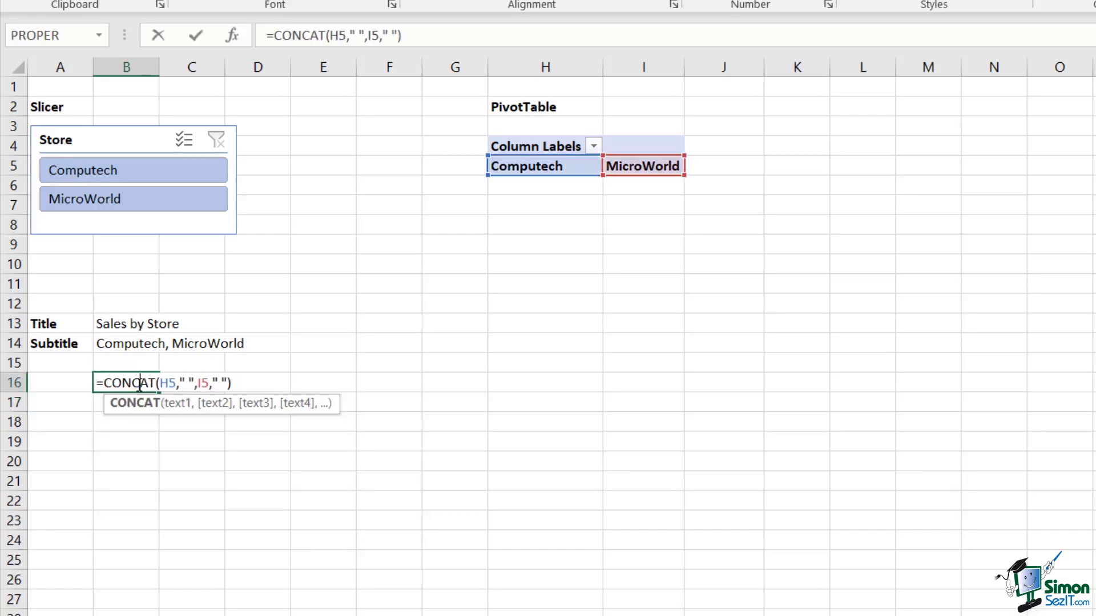
pyautogui.click(104, 383)
pyautogui.write('SUBSTIT')
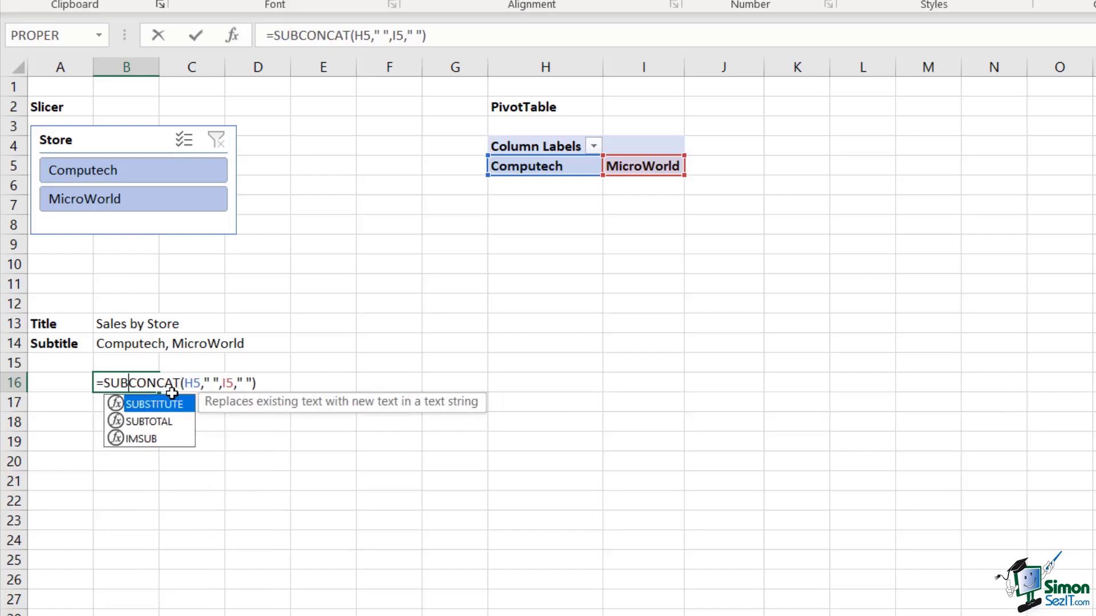
pyautogui.press('Tab')
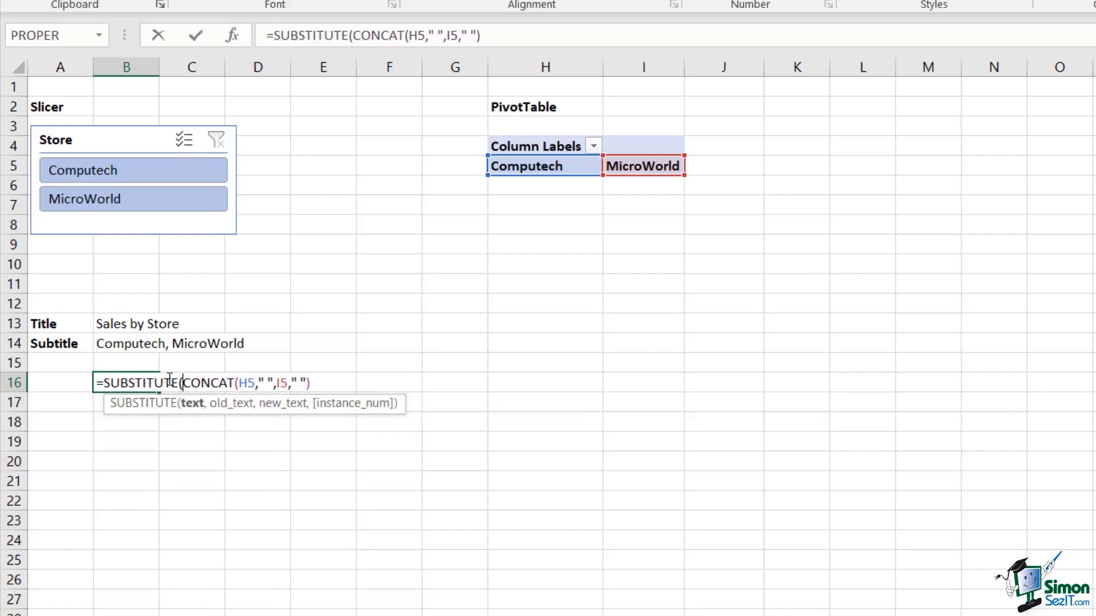
pyautogui.click(313, 383)
pyautogui.write(',')
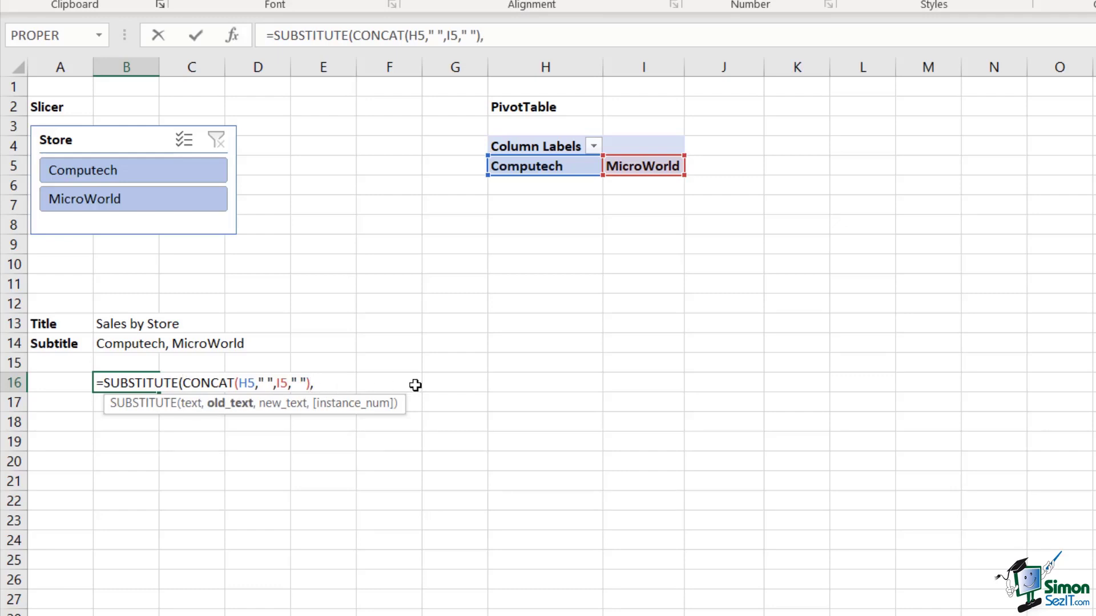
pyautogui.write('" ",')
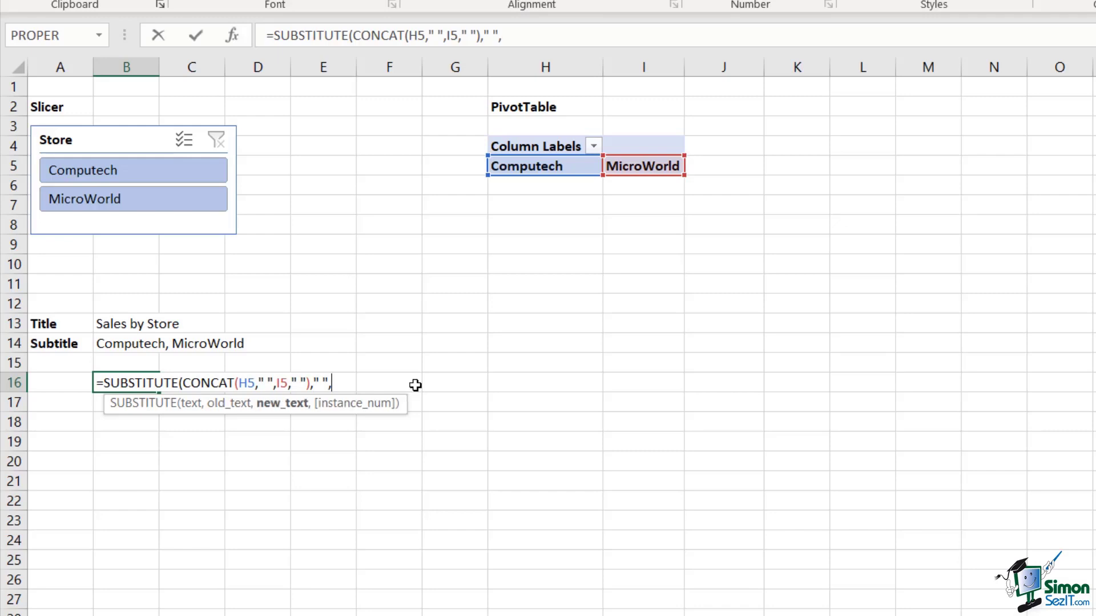
pyautogui.write('", ")')
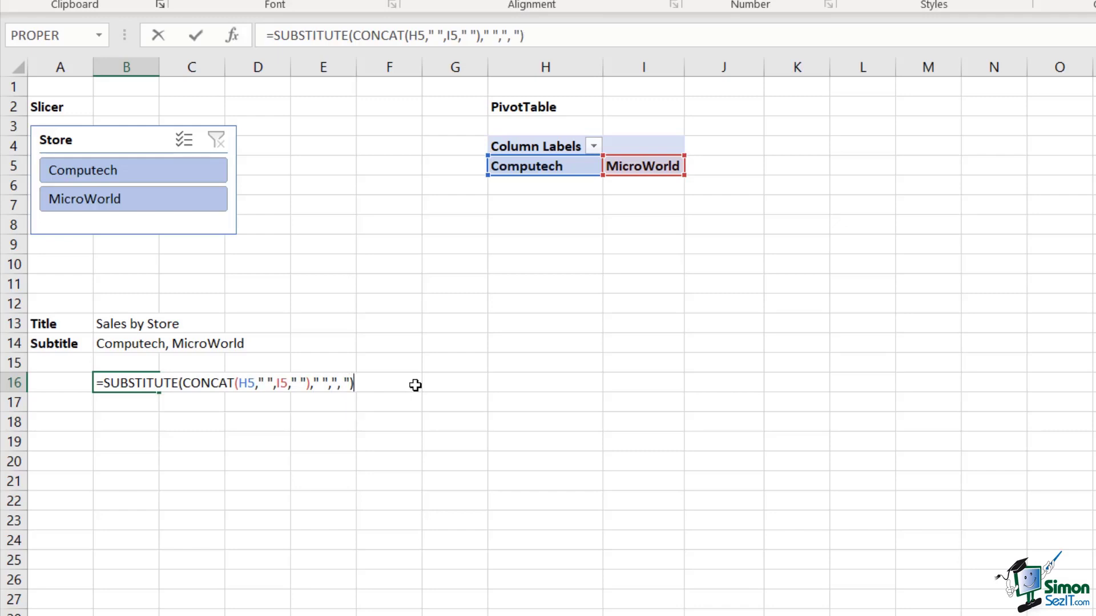
pyautogui.press('Return')
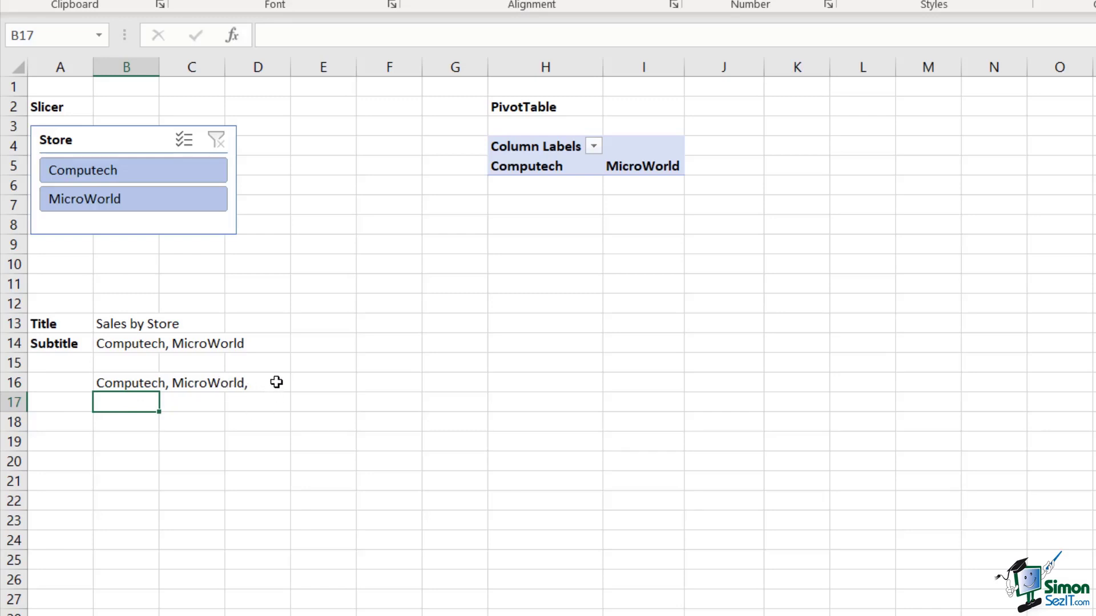
# - Add TRIM around CONCAT in cell B16, making the formula =SUBSTITUTE(TRIM(CONCAT(H5," ",I5," "))," ",", ")
pyautogui.click(117, 387)
pyautogui.doubleClick(117, 387)
pyautogui.click(180, 383)
pyautogui.write('(TRIM(CONCAT(H5," ",I5," ")," ",",')
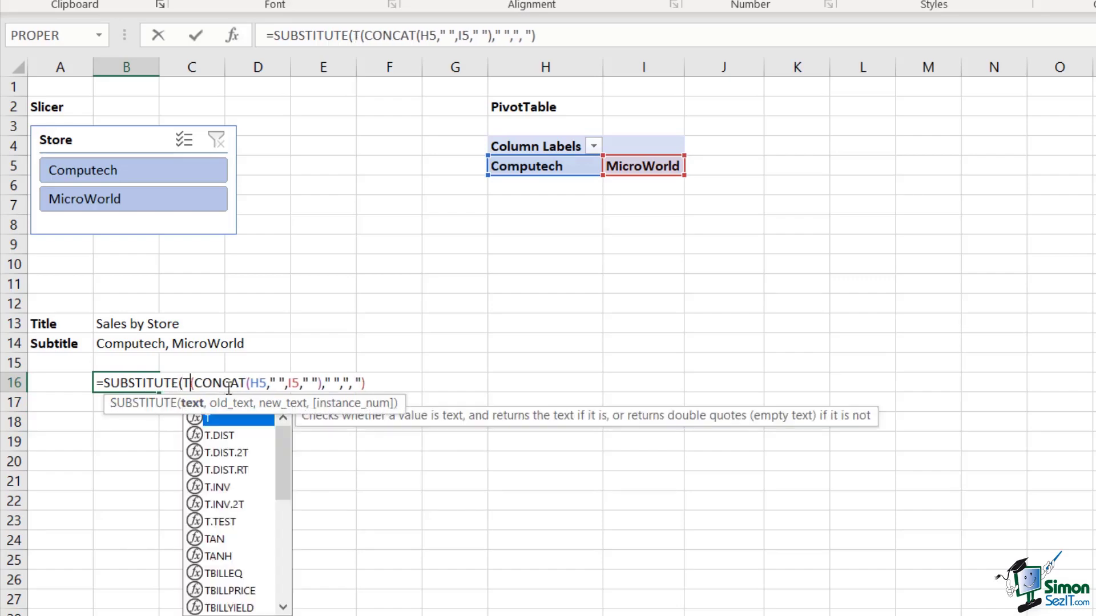
pyautogui.click(344, 385)
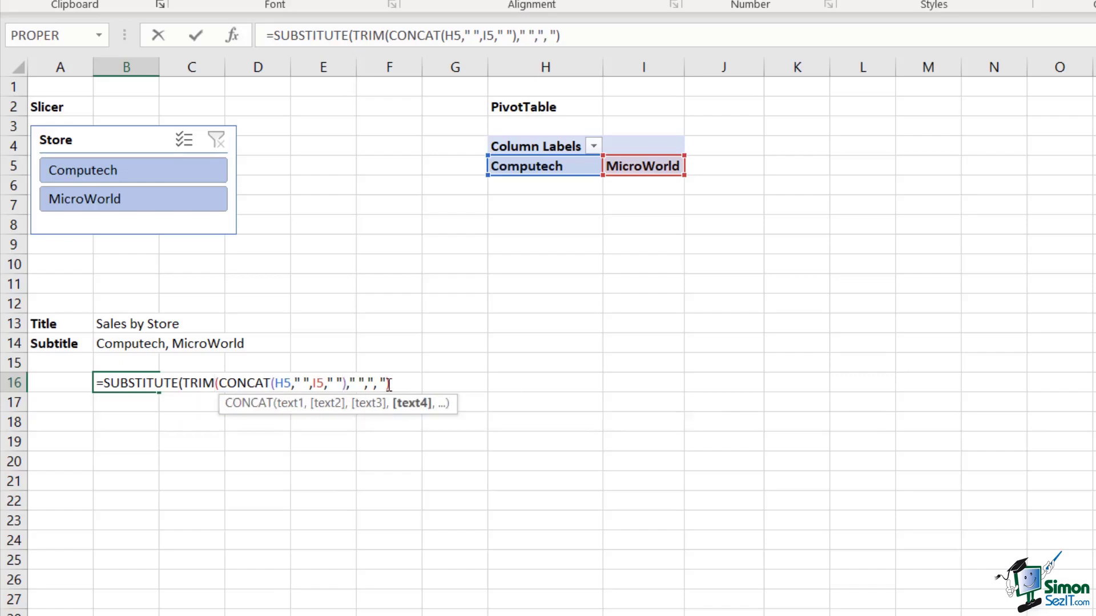
pyautogui.write(')')
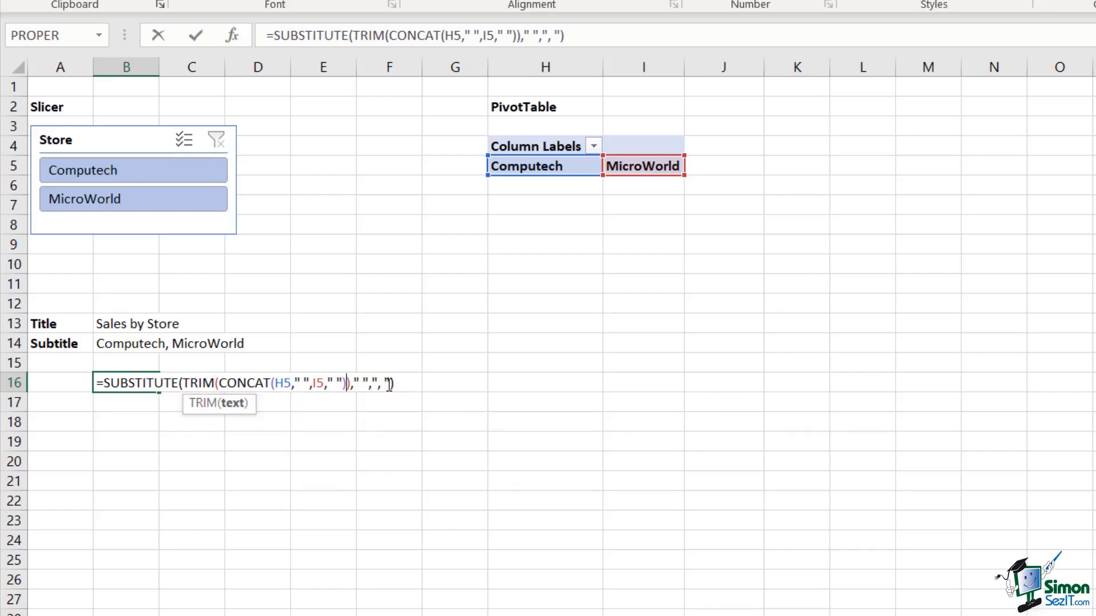
pyautogui.press('Return')
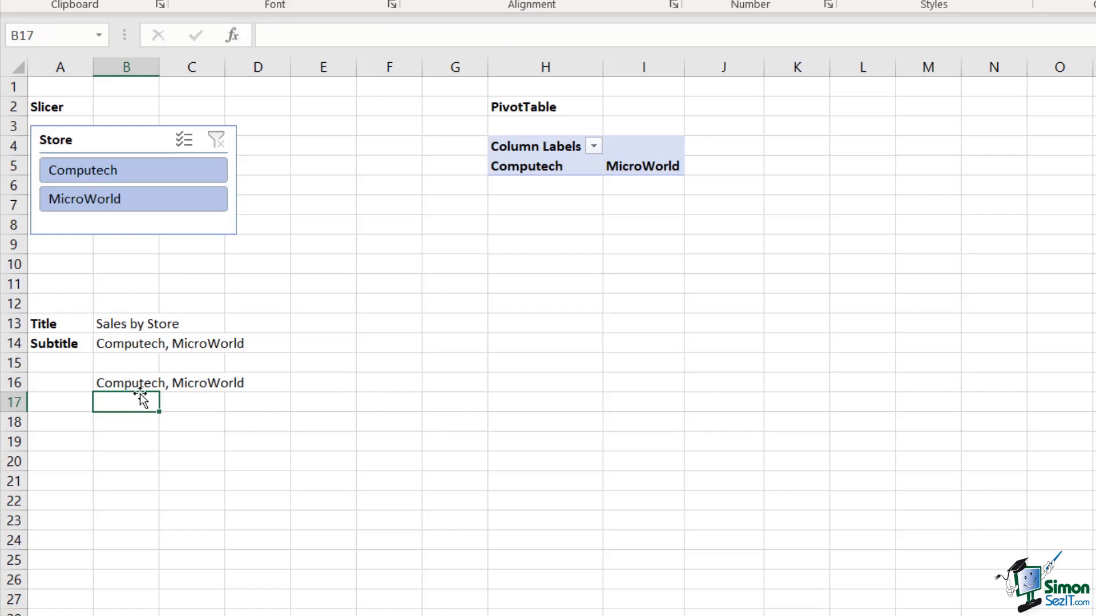
# - Test the B16 formula by filtering the Store slicer to Computech, MicroWorld and Computech again, and restore both stores
pyautogui.click(127, 167)
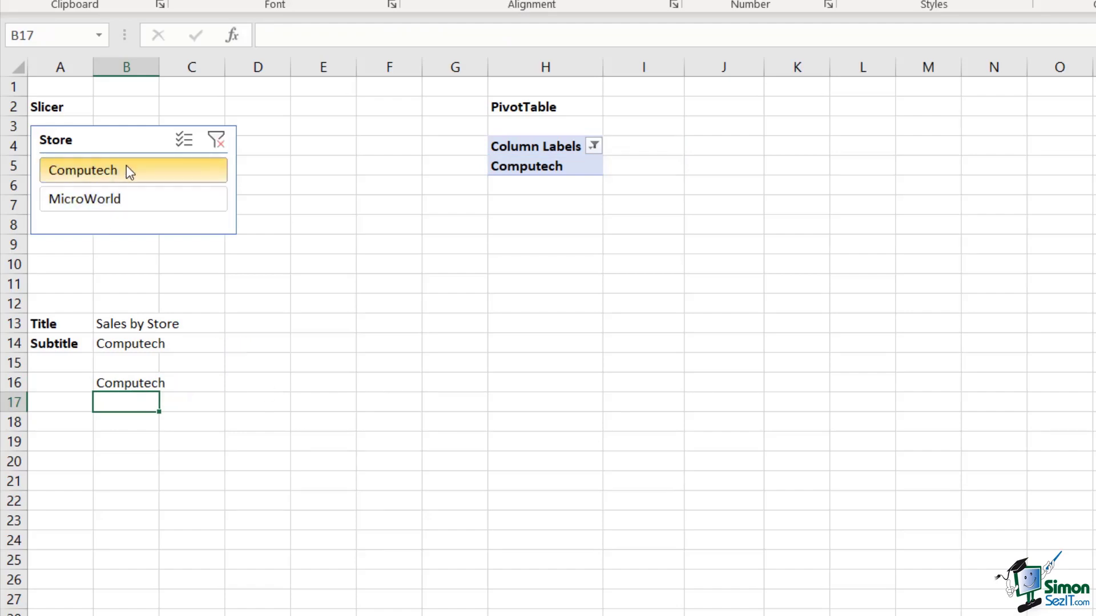
pyautogui.click(112, 201)
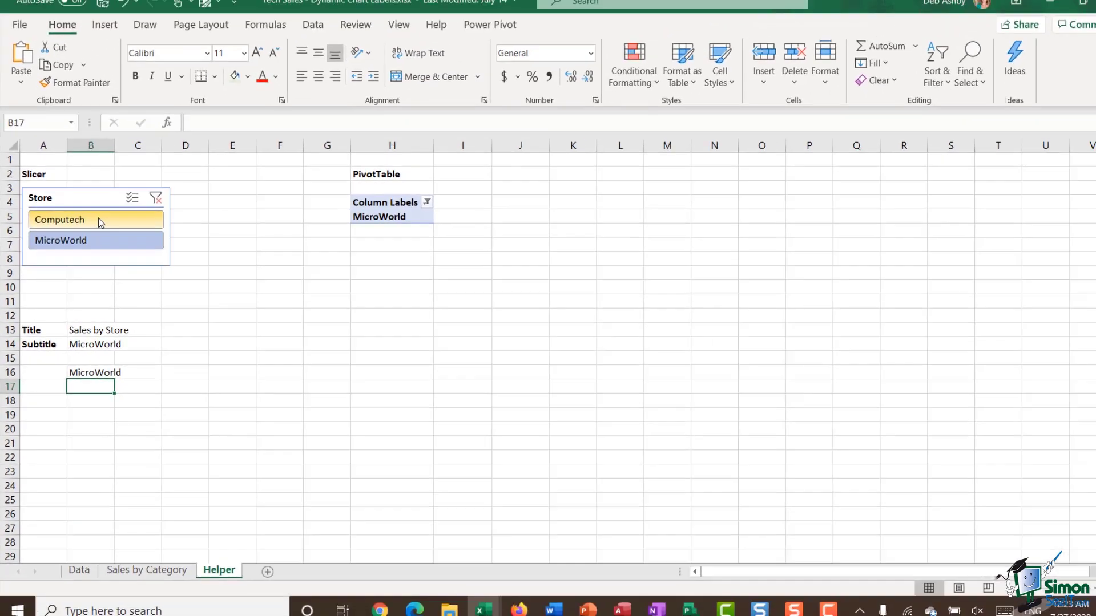
pyautogui.click(98, 221)
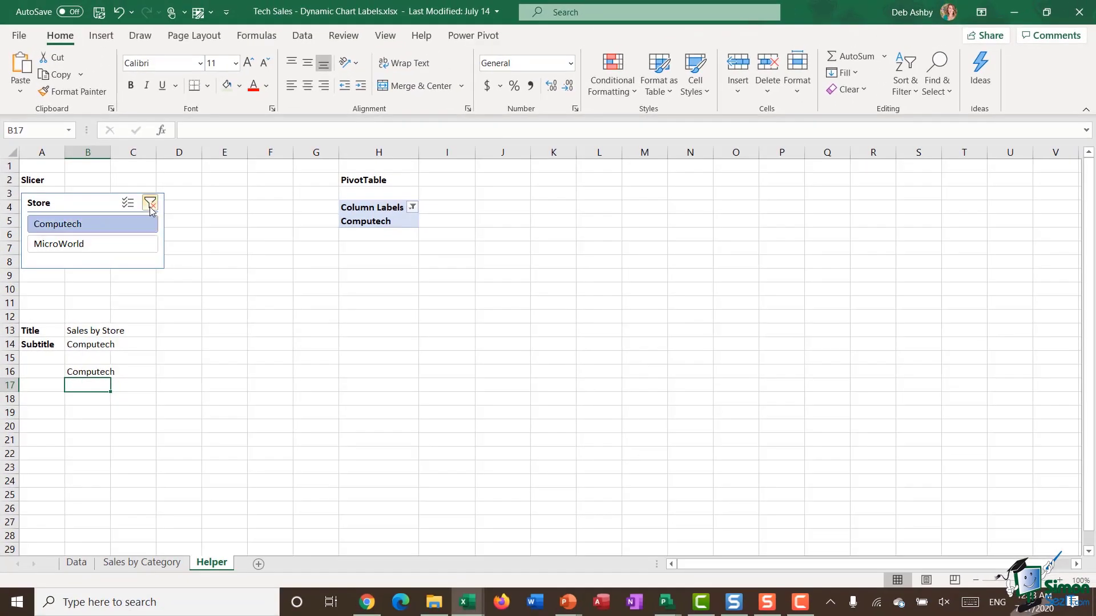
pyautogui.keyDown('ctrl'); pyautogui.click(160, 244); pyautogui.keyUp('ctrl')
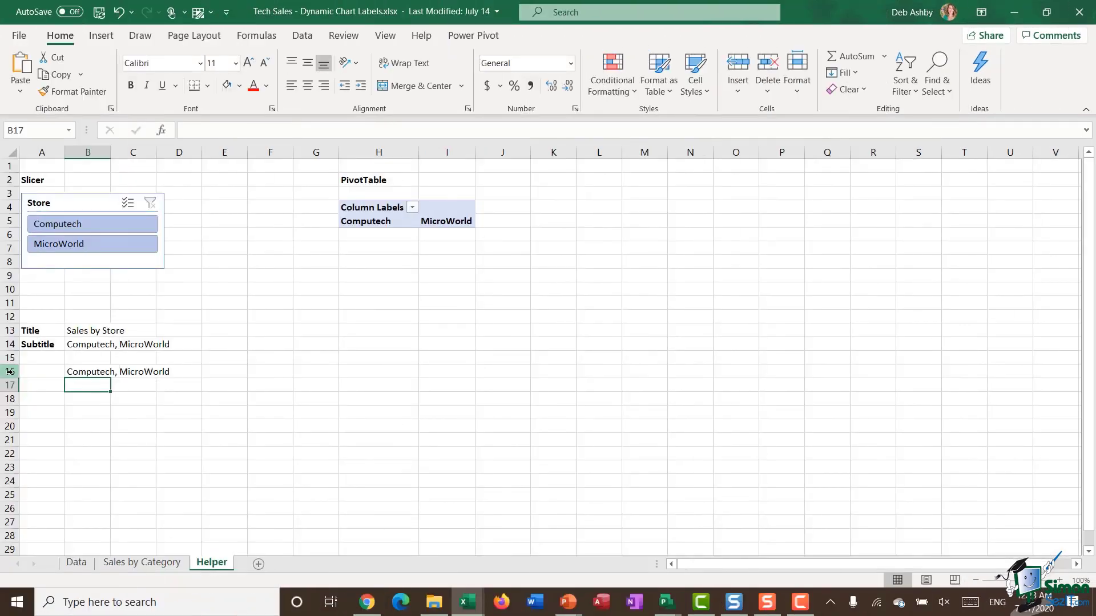
# - Clear the contents of row 16 to remove the alternative subtitle formula
pyautogui.click(8, 372)
pyautogui.press('Delete')
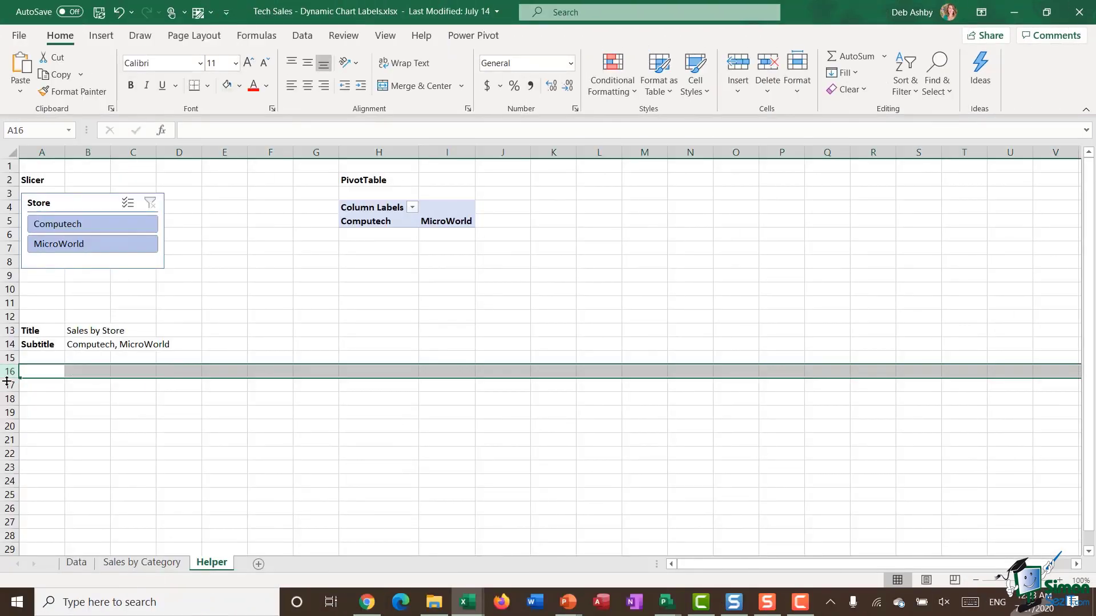
pyautogui.click(262, 330)
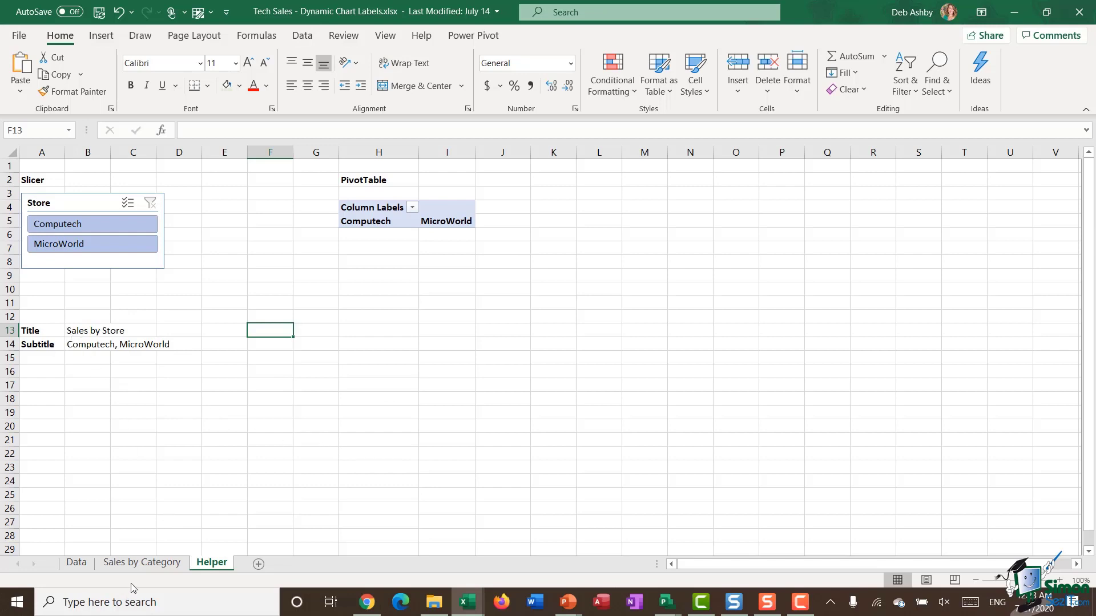
# - Link the chart title on the Sales by Category sheet to the title cell with =Helper!$B$13
pyautogui.click(141, 563)
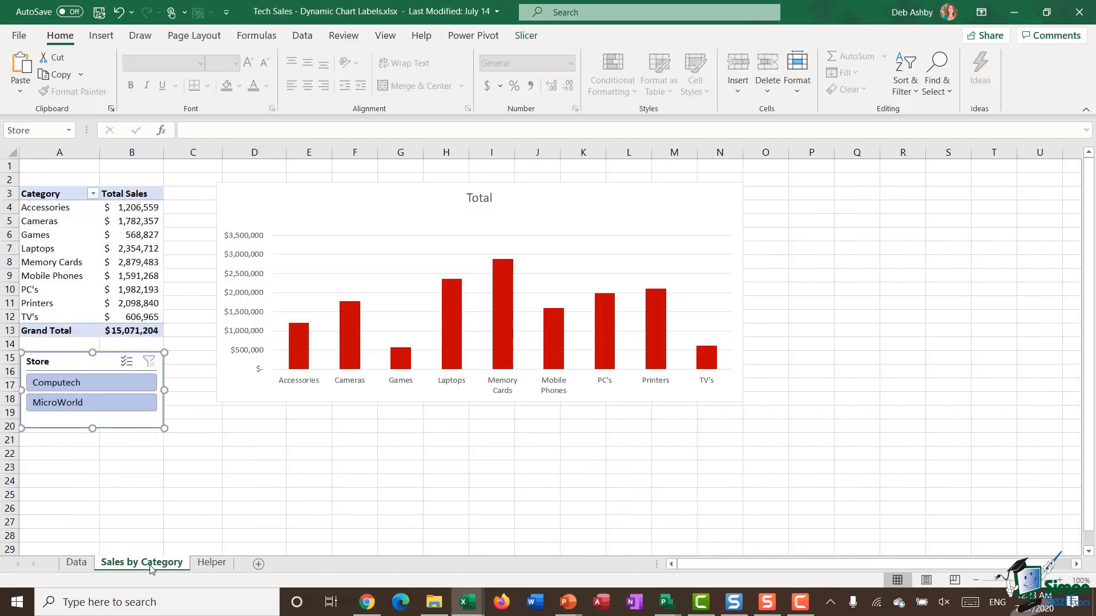
pyautogui.click(565, 448)
pyautogui.click(479, 200)
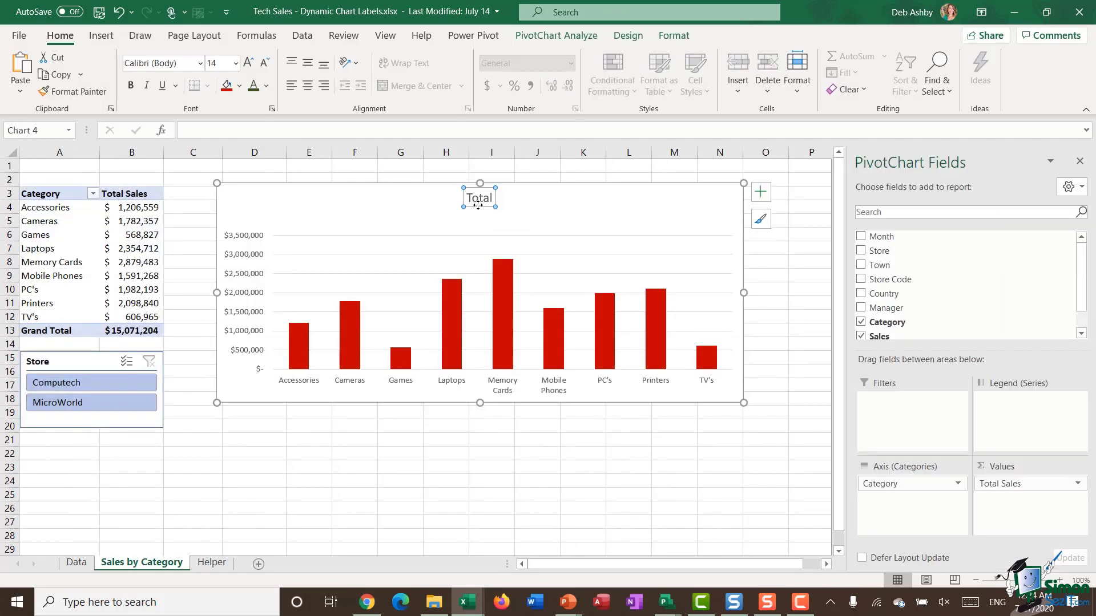
pyautogui.click(208, 129)
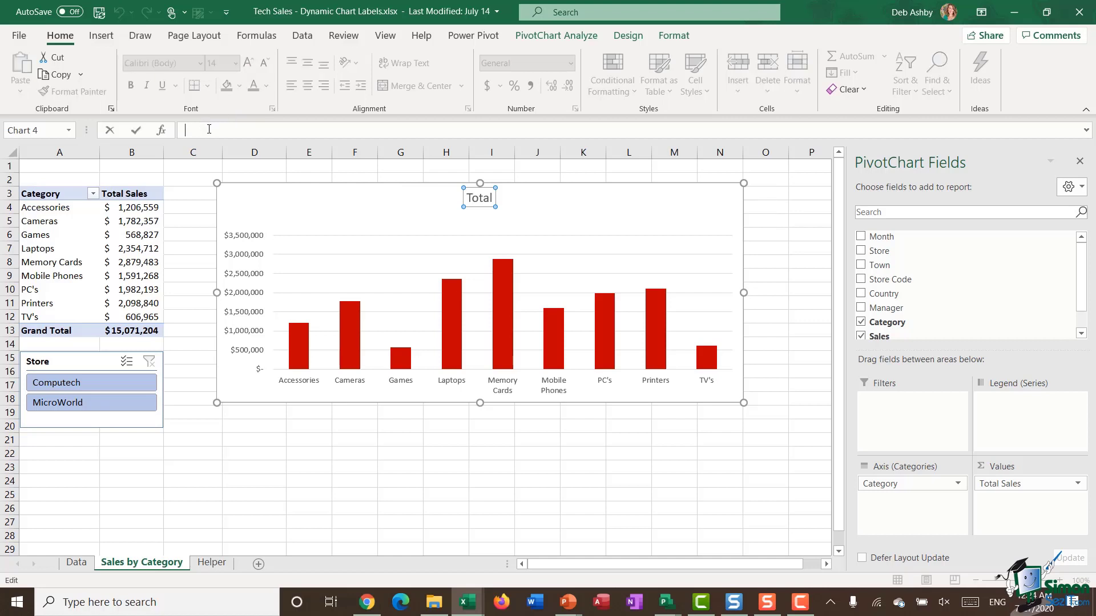
pyautogui.write('=')
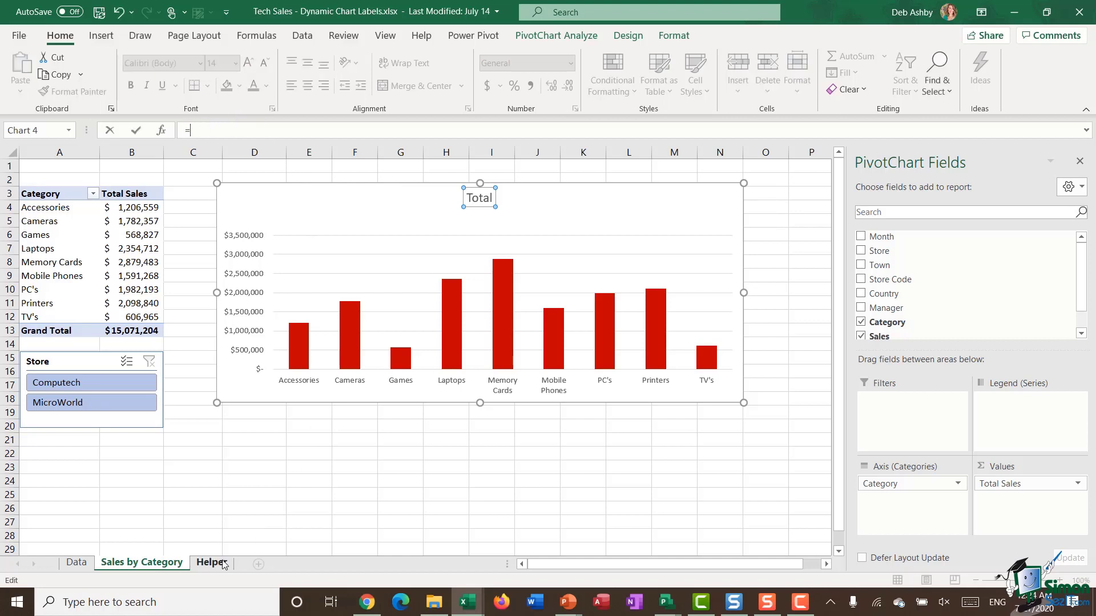
pyautogui.click(211, 562)
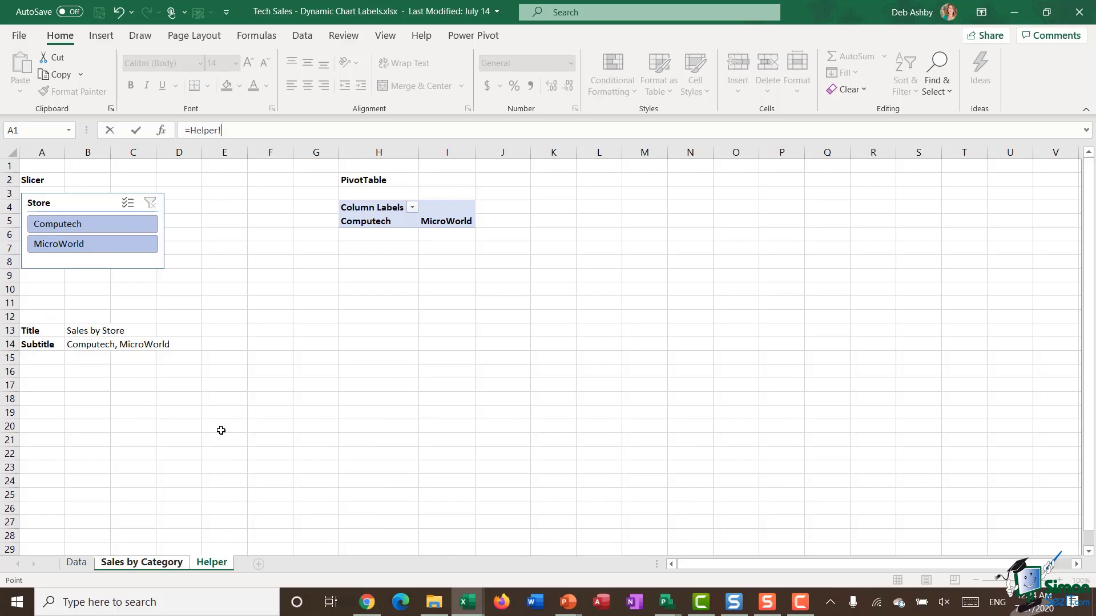
pyautogui.click(85, 331)
pyautogui.press('Return')
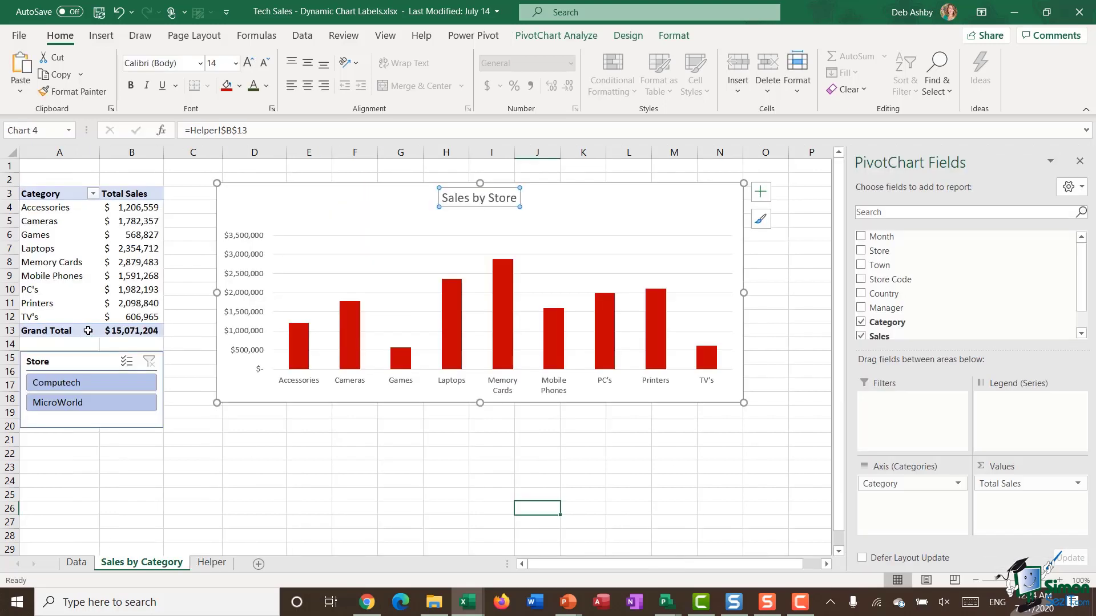
# - Insert a text box inside the PivotChart, directly below the Sales by Store title
pyautogui.click(470, 226)
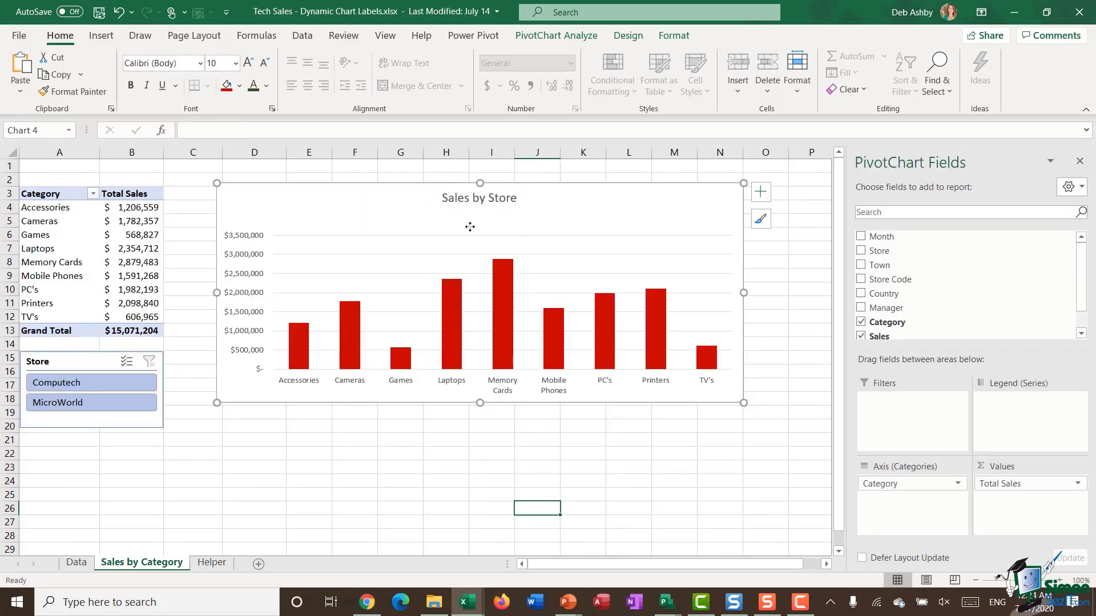
pyautogui.click(103, 37)
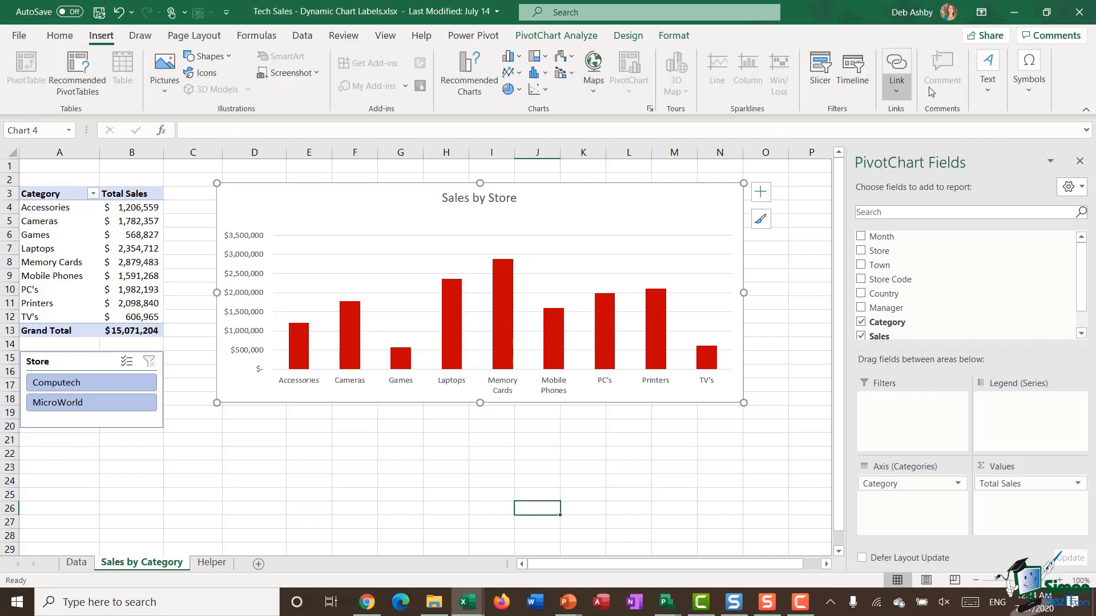
pyautogui.click(987, 74)
pyautogui.click(931, 143)
pyautogui.moveTo(424, 214); pyautogui.dragTo(613, 235)
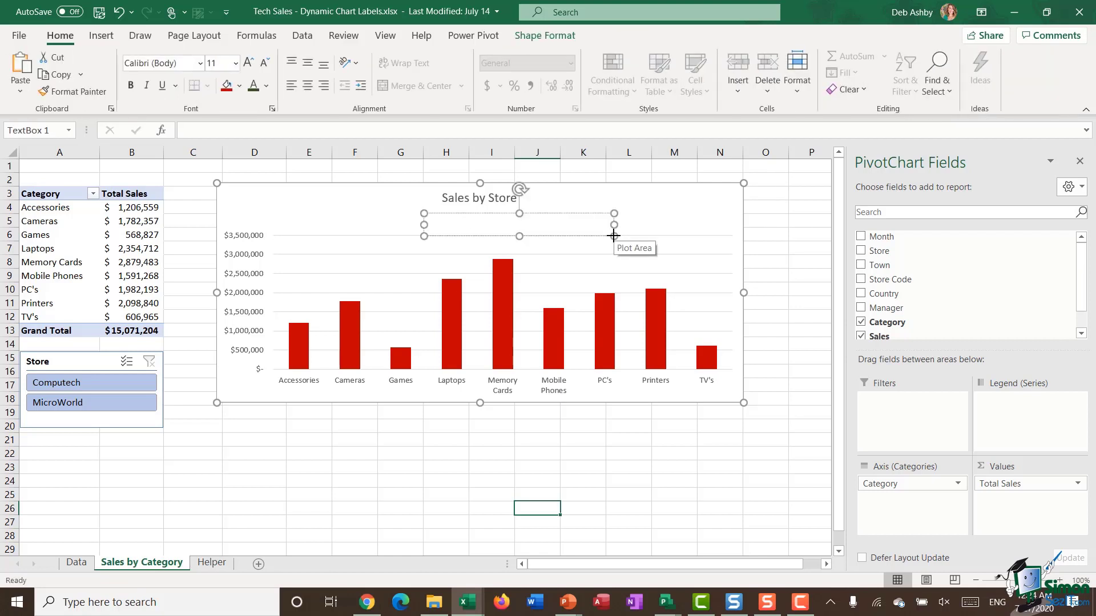
# - Link the text box below the chart title to the subtitle cell with =Helper!$B$14
pyautogui.click(561, 215)
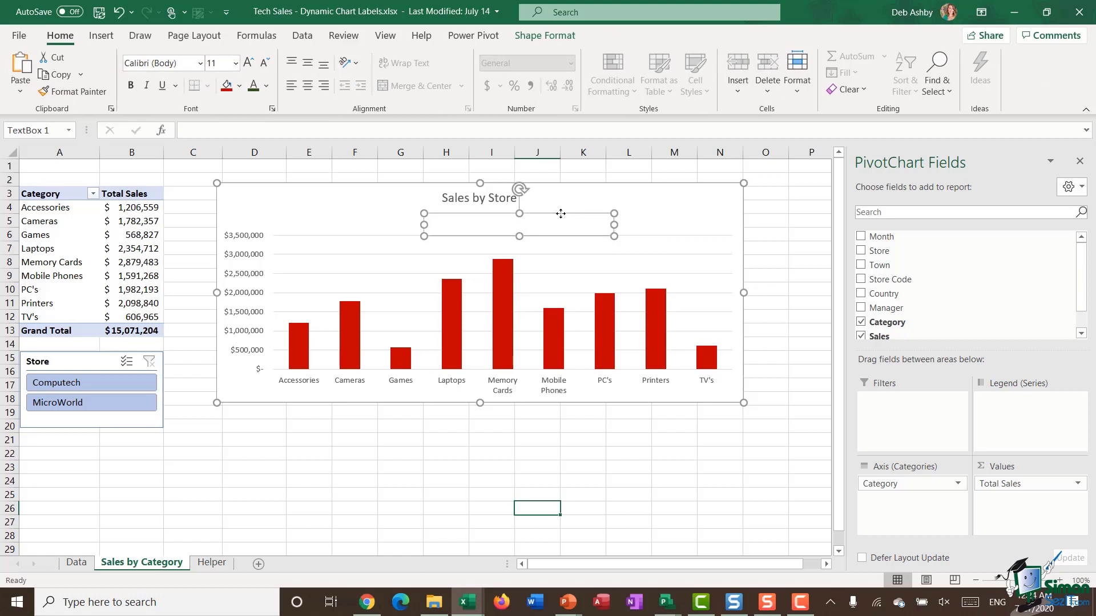
pyautogui.click(234, 129)
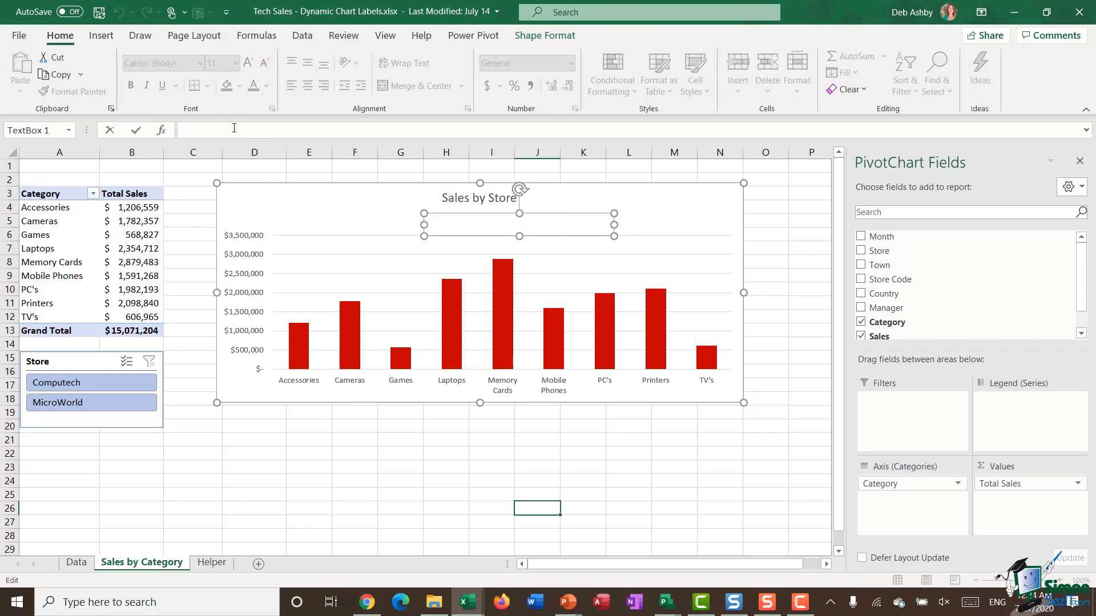
pyautogui.write('=')
pyautogui.click(212, 563)
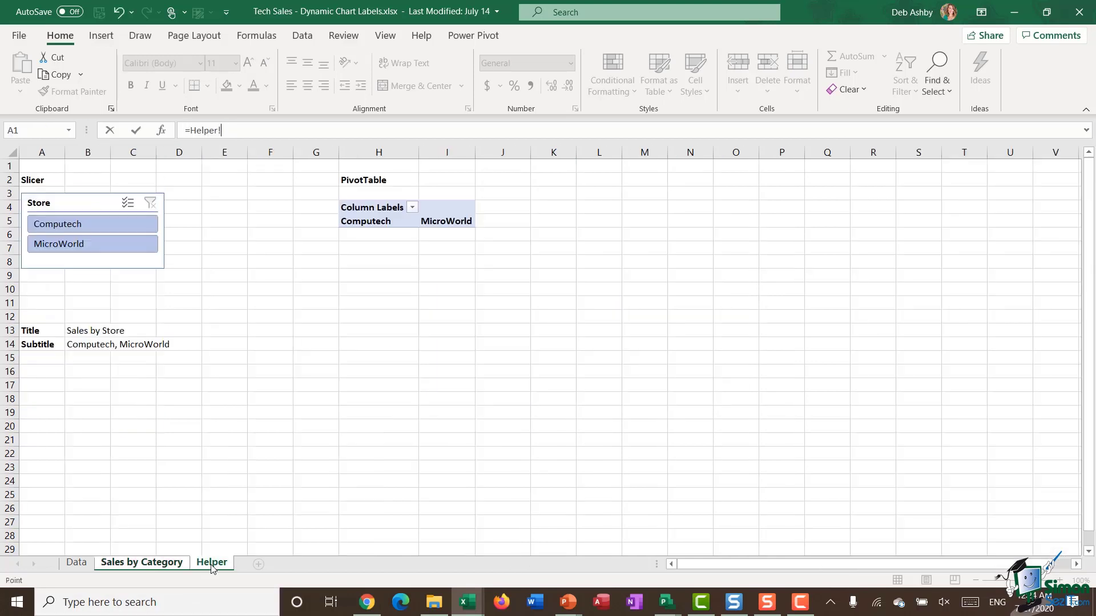
pyautogui.click(78, 344)
pyautogui.press('Return')
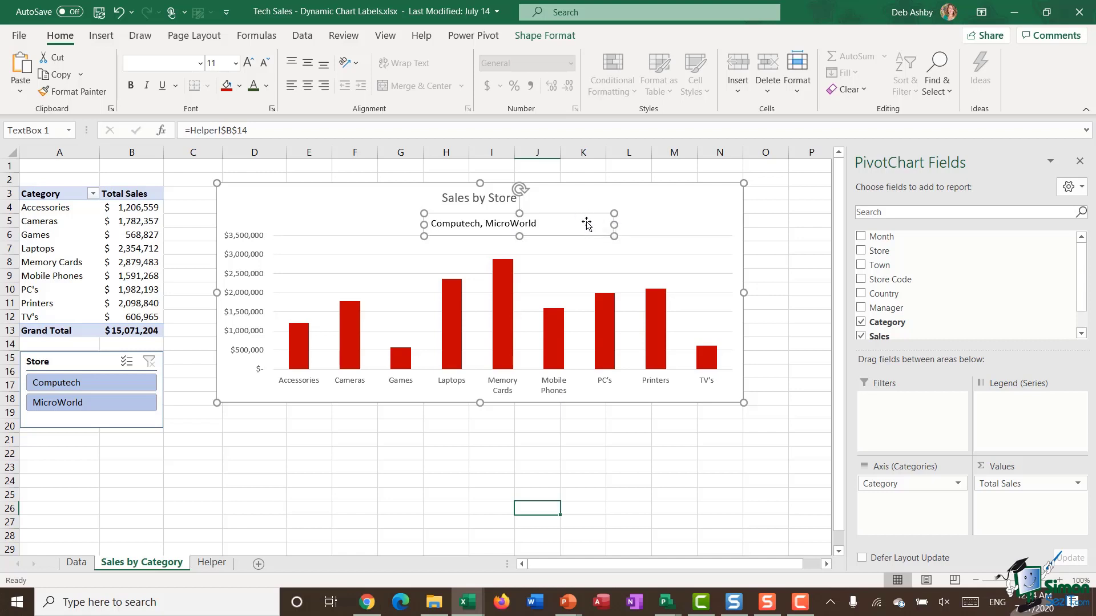
# - Widen the subtitle text box to span the chart, centre its text, and move it slightly closer to the title
pyautogui.moveTo(614, 225); pyautogui.dragTo(733, 224)
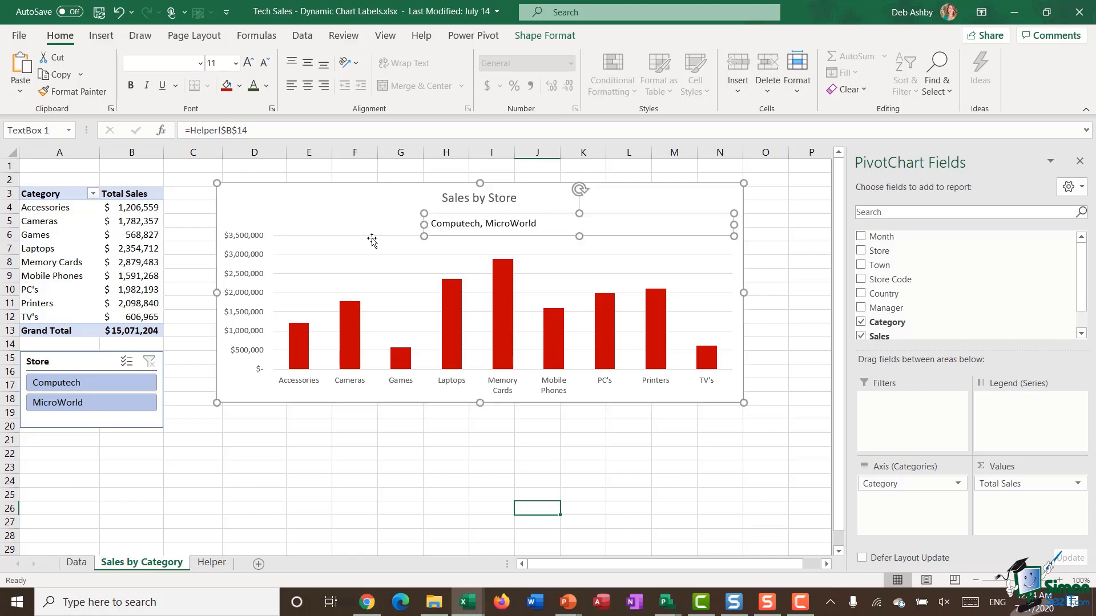
pyautogui.moveTo(418, 225); pyautogui.dragTo(224, 213)
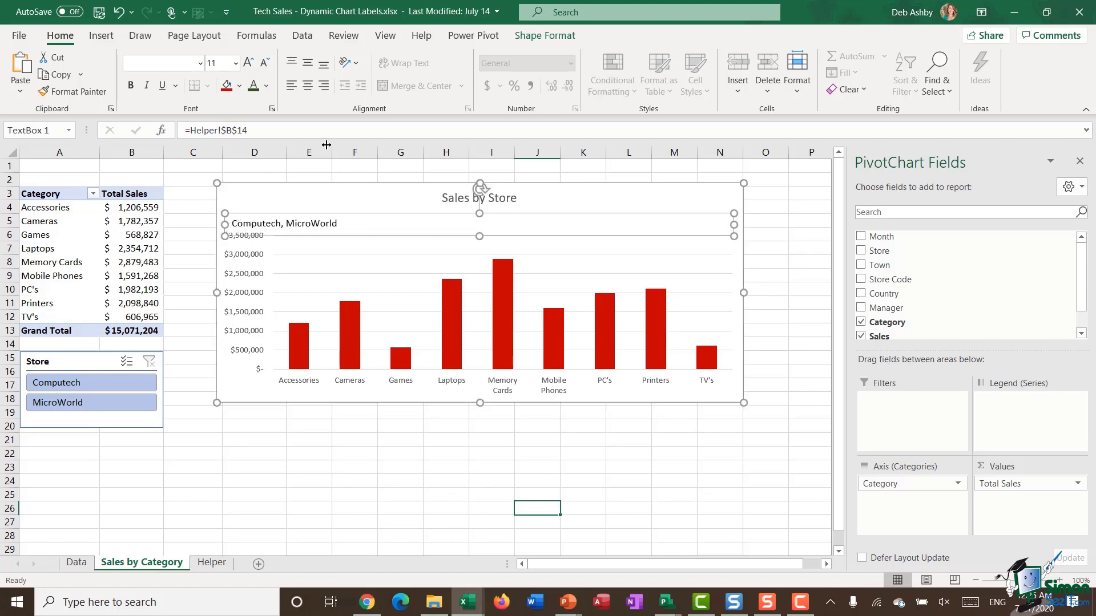
pyautogui.click(308, 86)
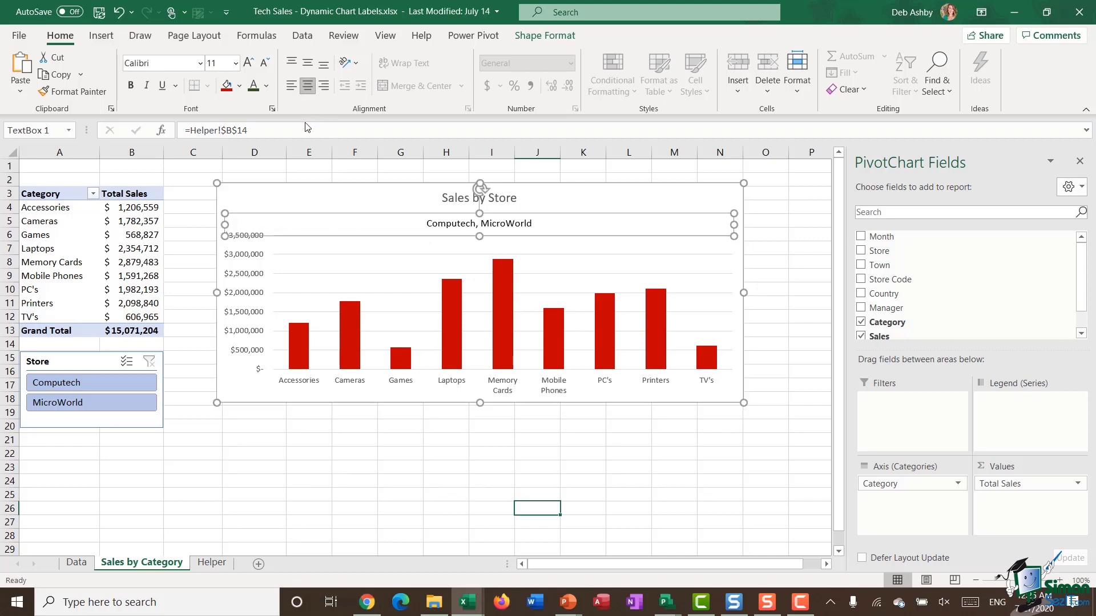
pyautogui.moveTo(543, 213); pyautogui.dragTo(546, 206)
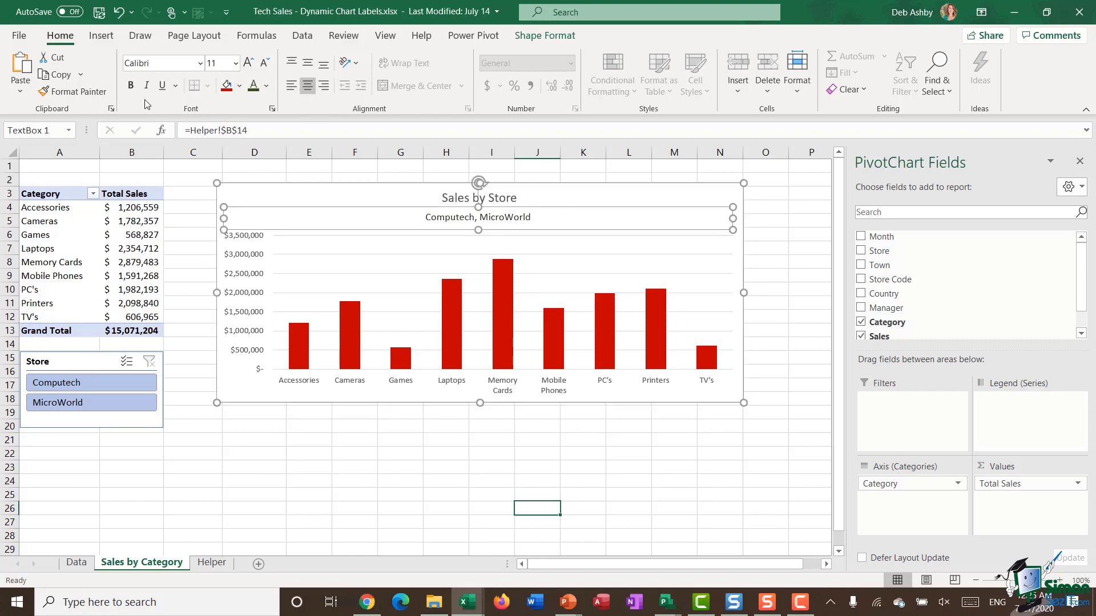
# - Make the chart's subtitle text bold and one font size larger
pyautogui.click(130, 85)
pyautogui.click(249, 62)
pyautogui.click(791, 317)
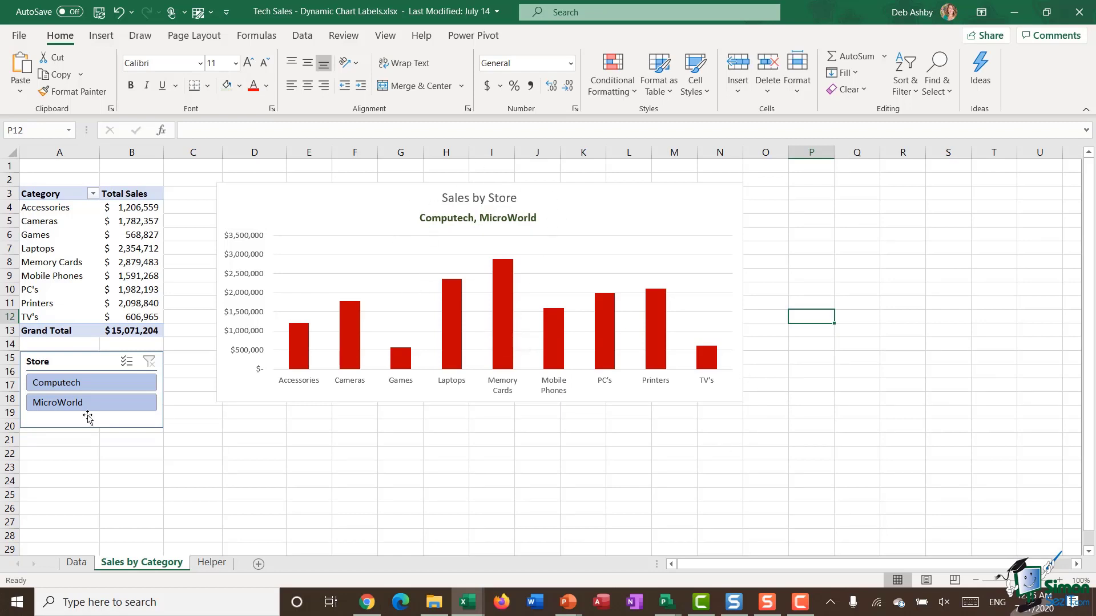
# - Test the chart subtitle by filtering the Store slicer to Computech and MicroWorld in turn, and restore both stores
pyautogui.click(76, 389)
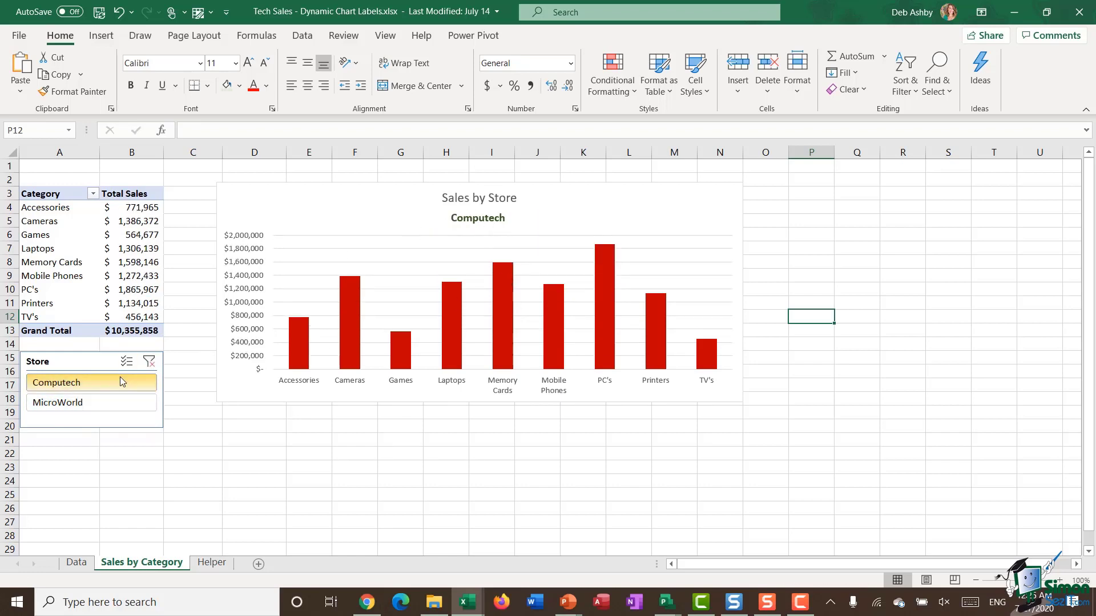
pyautogui.click(92, 403)
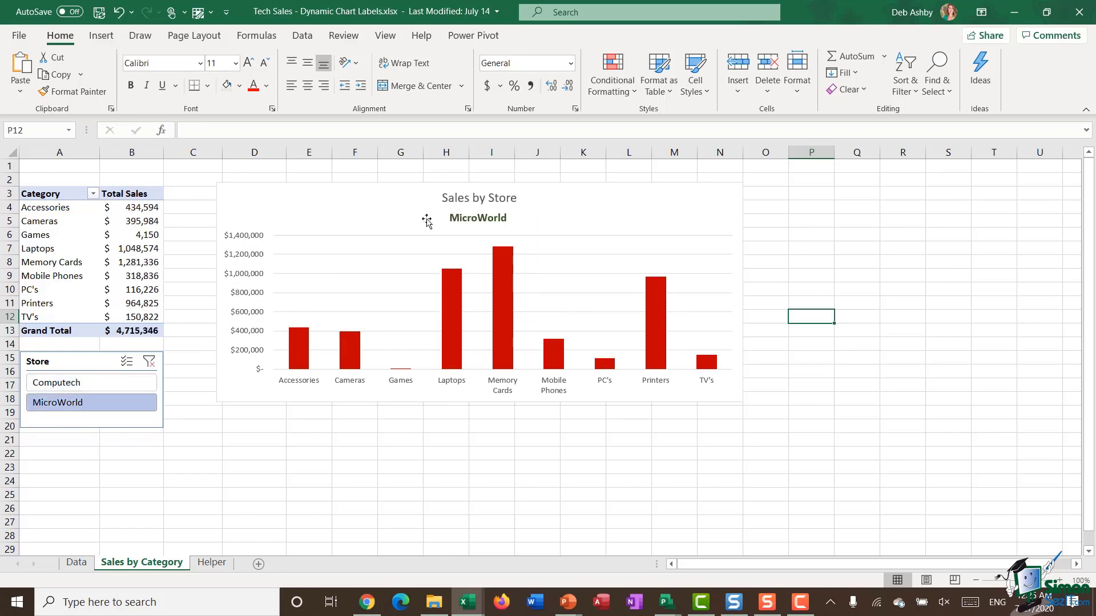
pyautogui.click(151, 363)
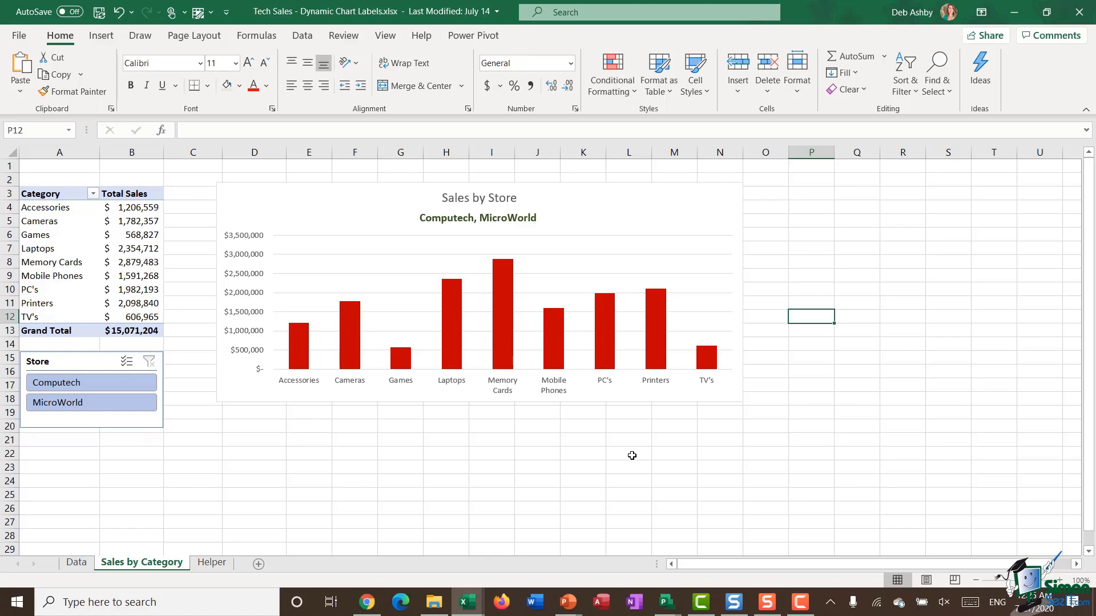
# - Hide the Helper sheet and check the Store slicer with MicroWorld and Computech
pyautogui.click(212, 563)
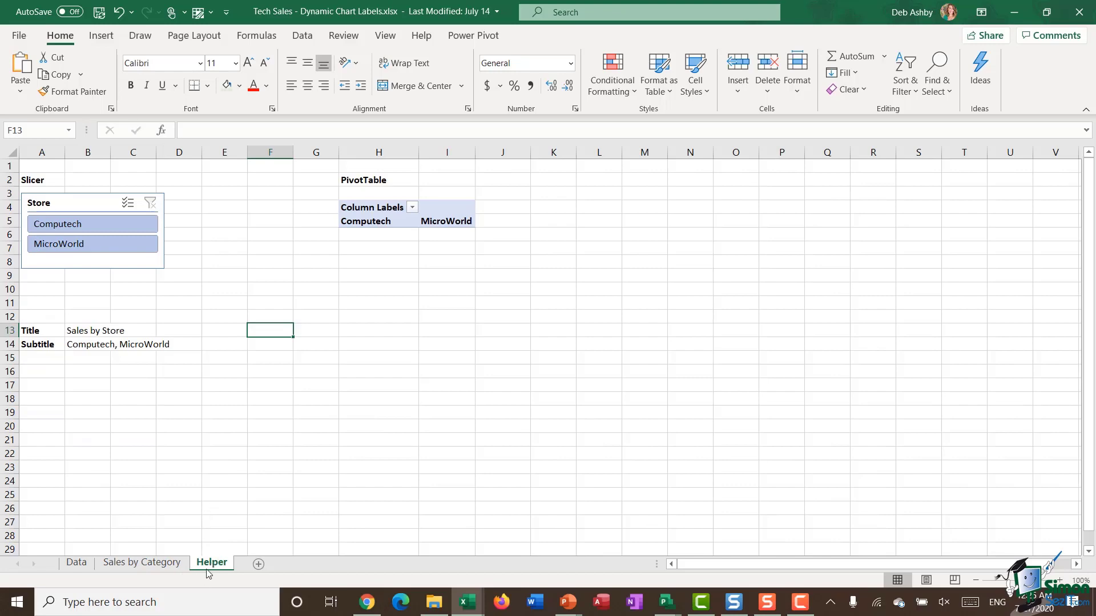
pyautogui.rightClick(211, 563)
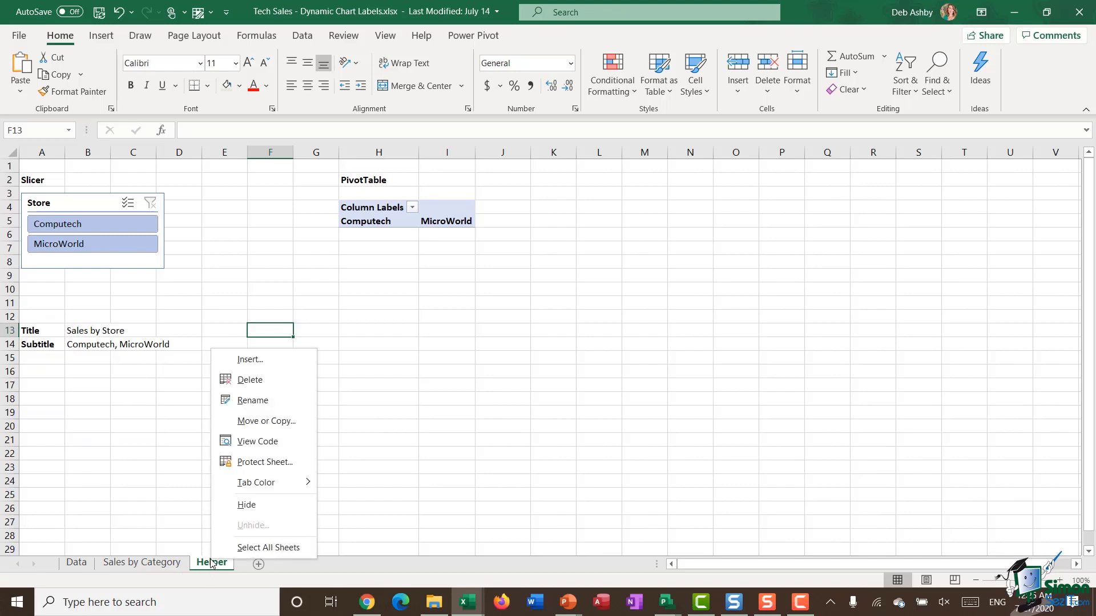
pyautogui.click(257, 507)
pyautogui.click(104, 403)
pyautogui.click(104, 385)
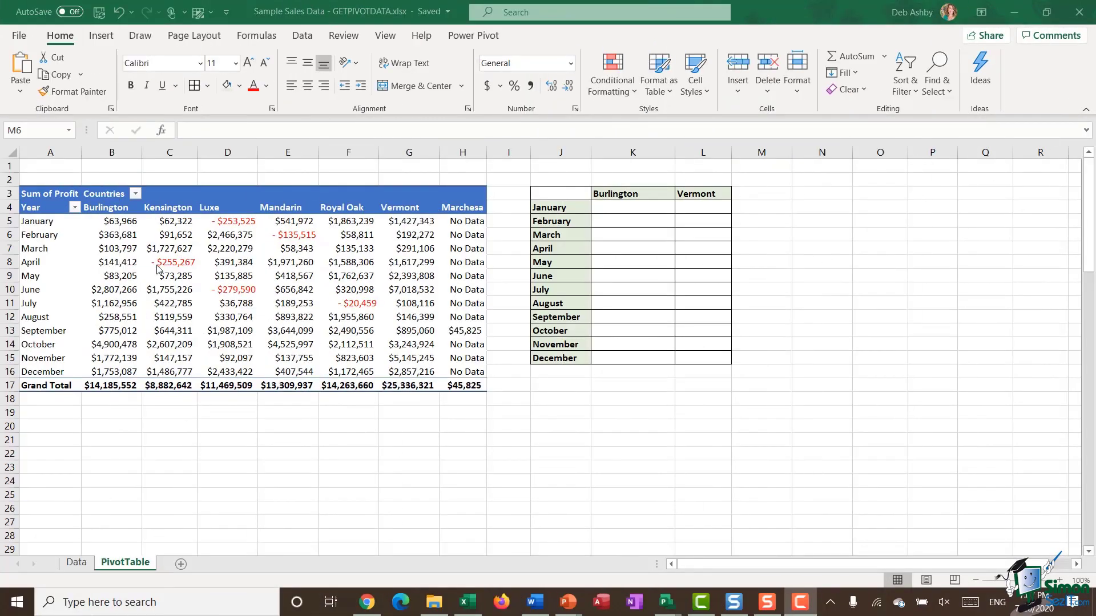
# - Examine the profit PivotTable and the empty Burlington and Vermont table, and locate GETPIVOTDATA among the lookup and reference functions
pyautogui.click(231, 261)
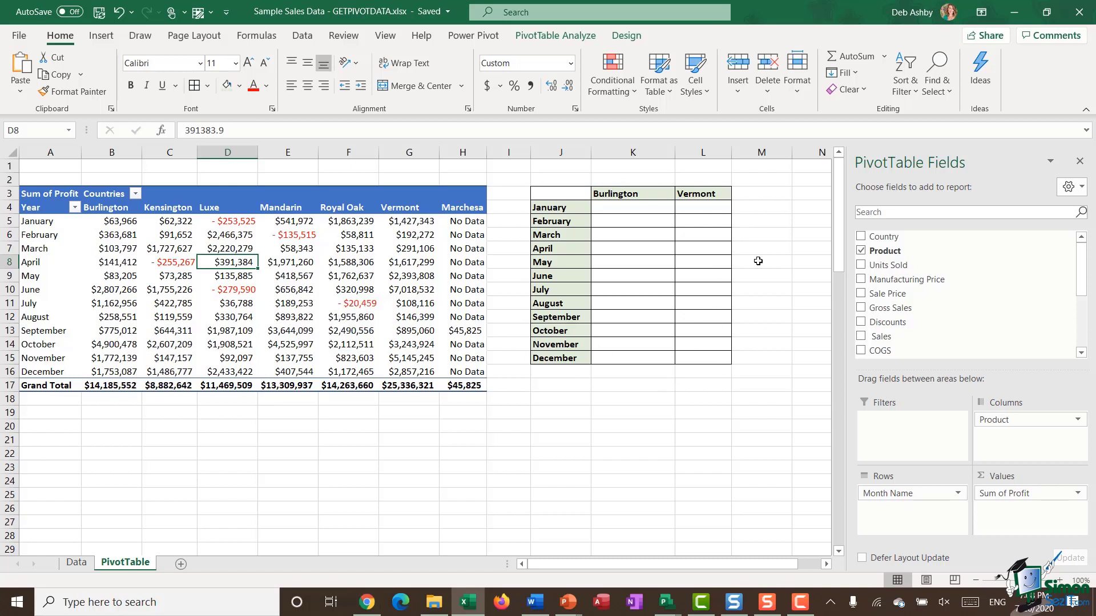
pyautogui.click(638, 237)
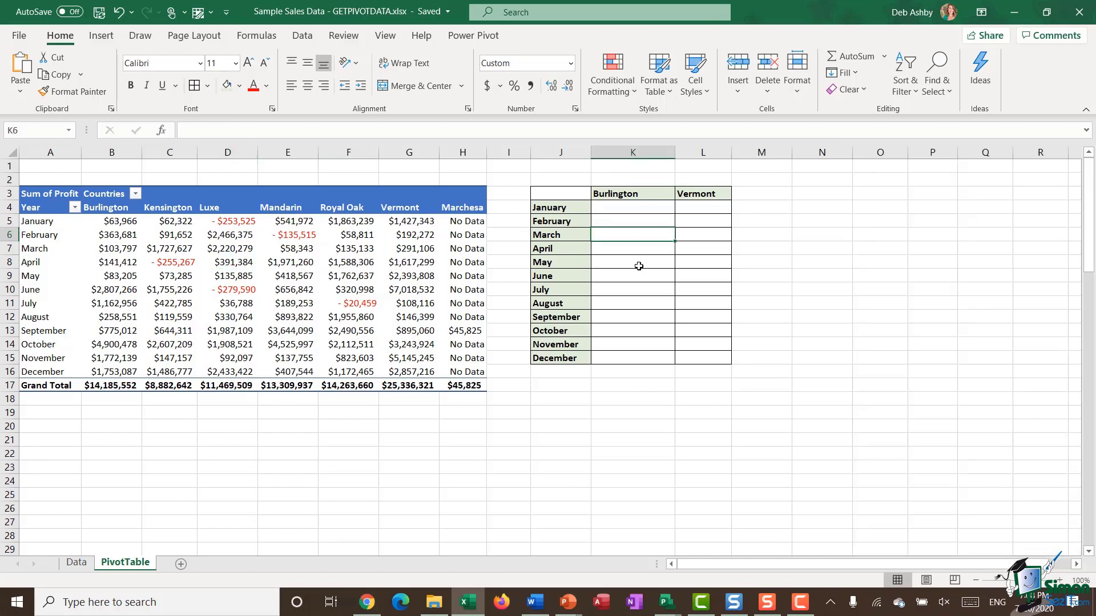
pyautogui.click(634, 260)
pyautogui.click(627, 279)
pyautogui.click(631, 246)
pyautogui.click(641, 220)
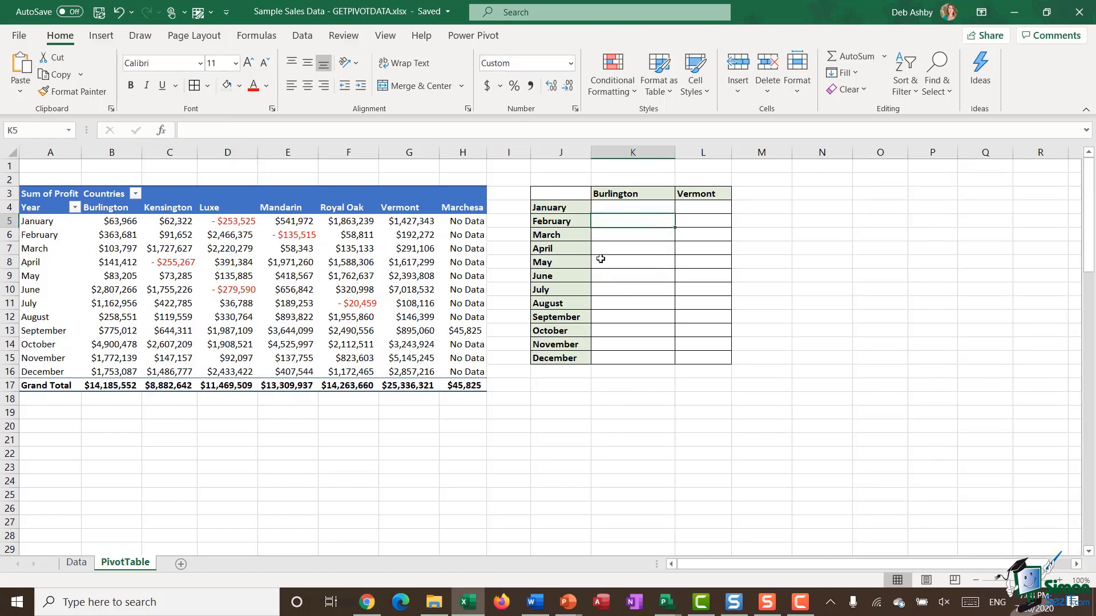
pyautogui.click(620, 263)
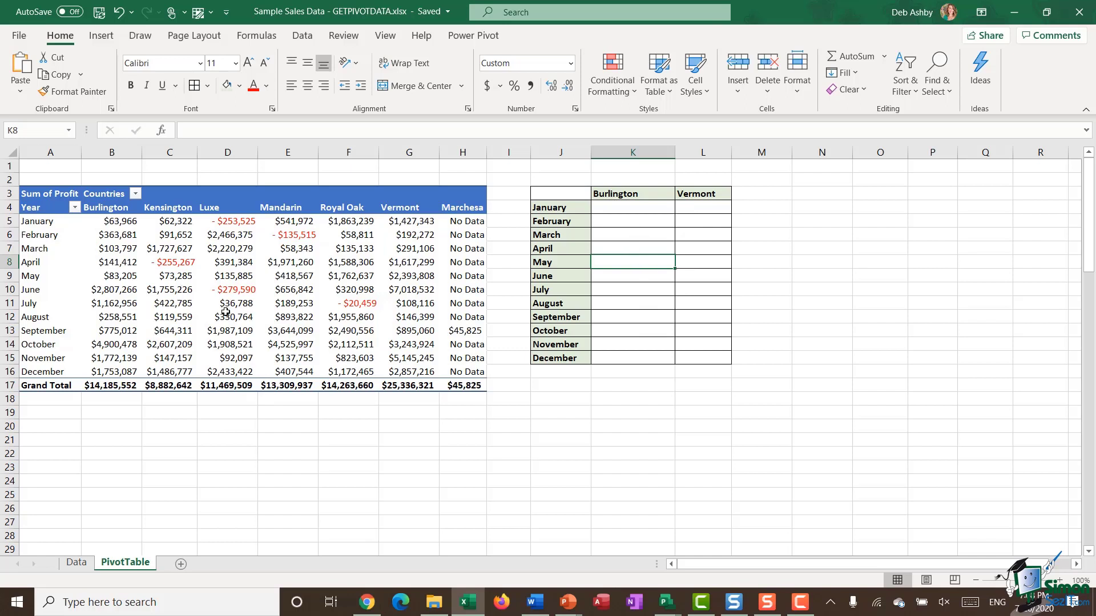
pyautogui.moveTo(253, 290)
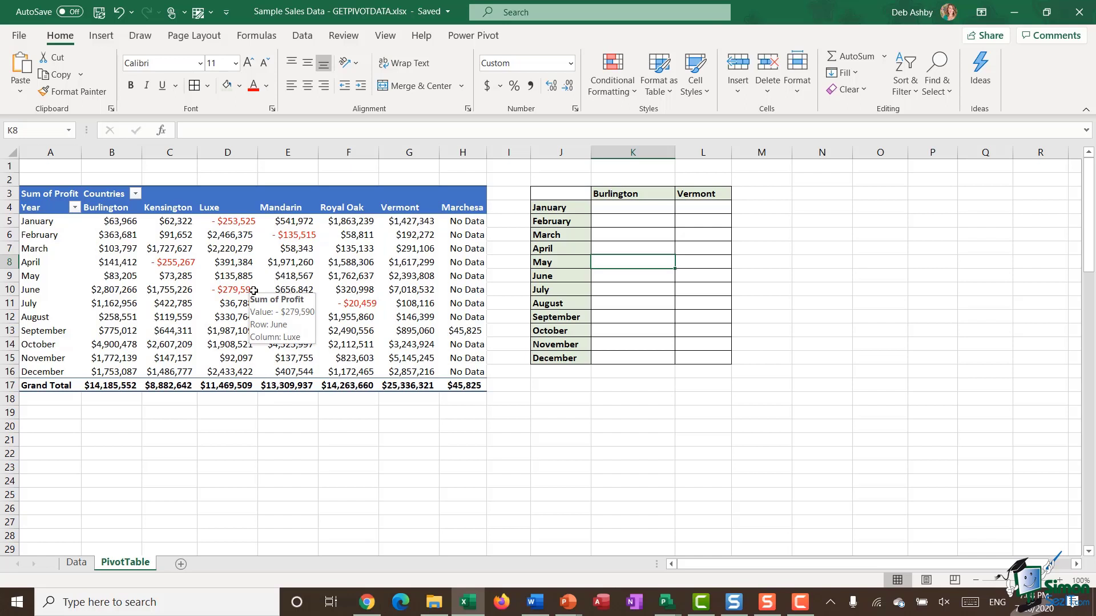
pyautogui.click(256, 38)
pyautogui.click(272, 87)
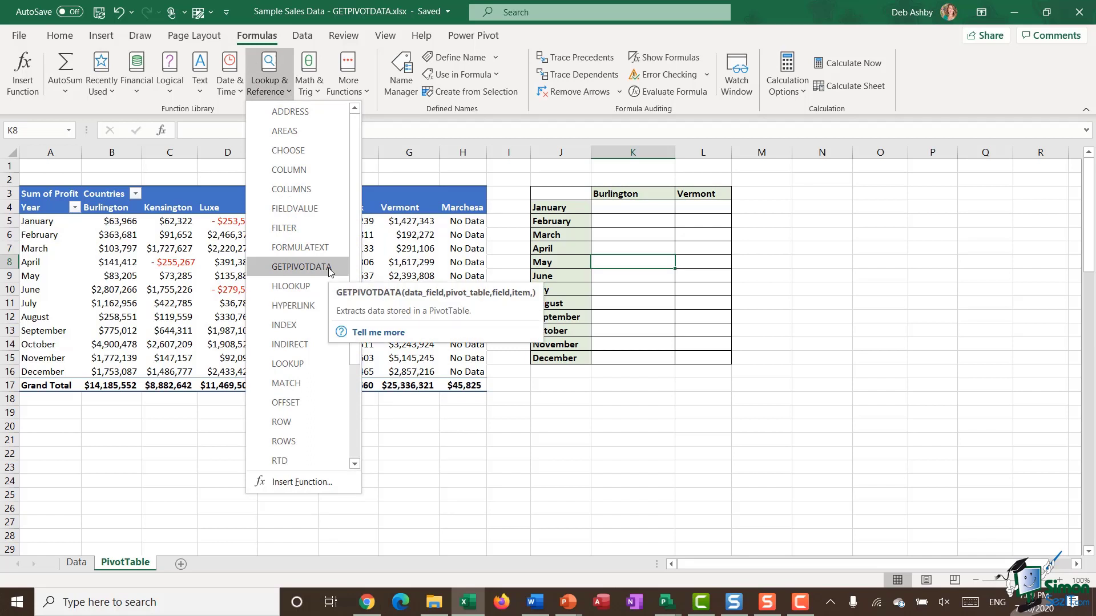
# - In K4, generate a GETPIVOTDATA formula by referencing the PivotTable's January profit for Burlington in B5
pyautogui.click(627, 206)
pyautogui.click(627, 206)
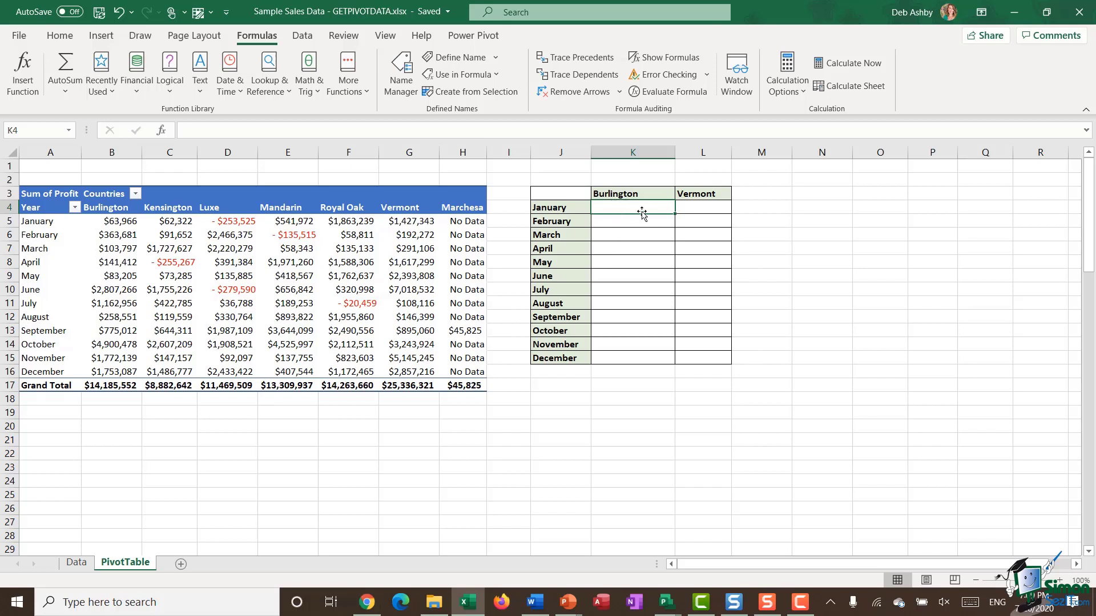
pyautogui.write('=')
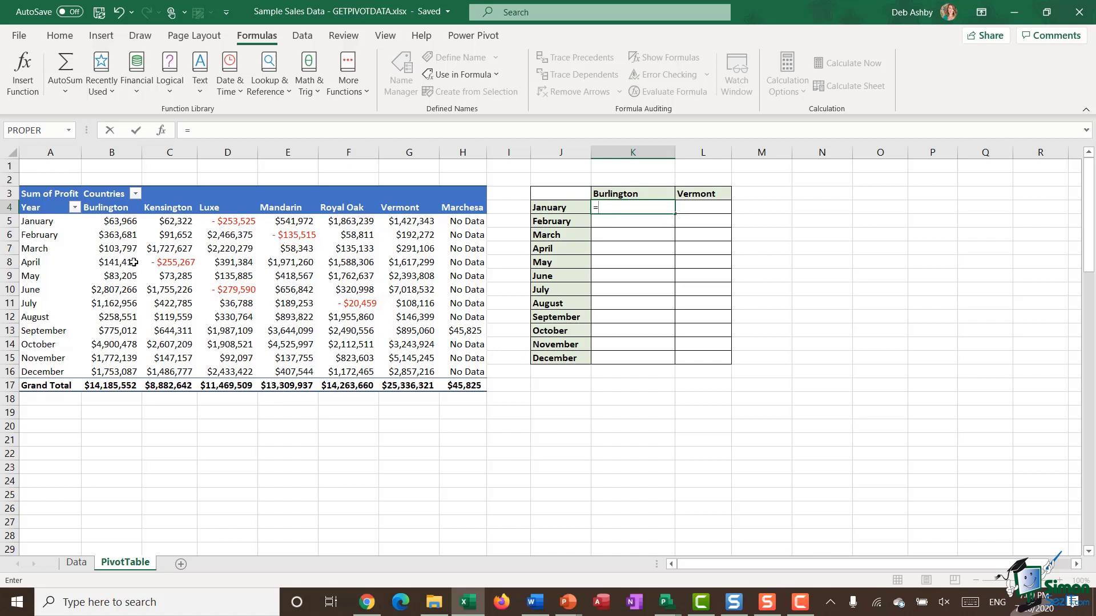
pyautogui.click(93, 221)
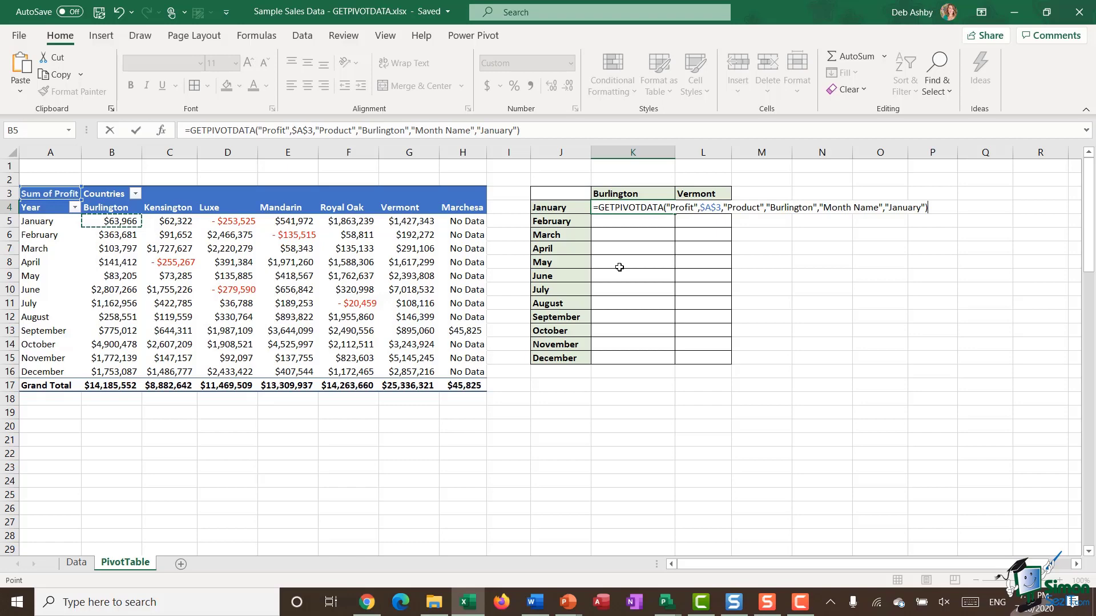
pyautogui.press('Return')
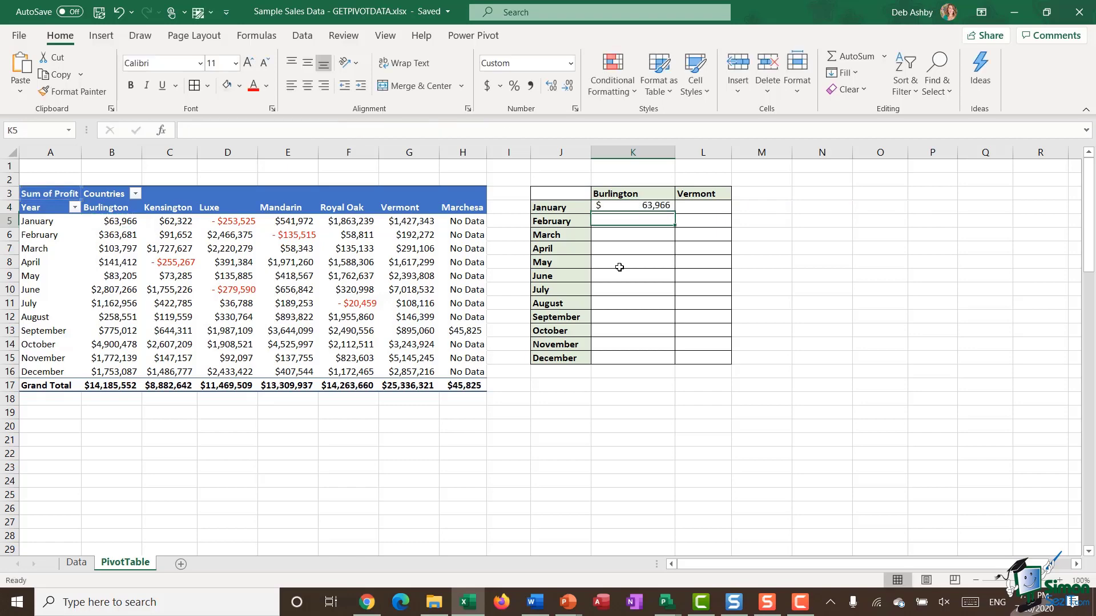
# - Try copying the K4 formula down to the remaining Burlington months, and clear the copies from K5:K15
pyautogui.click(627, 207)
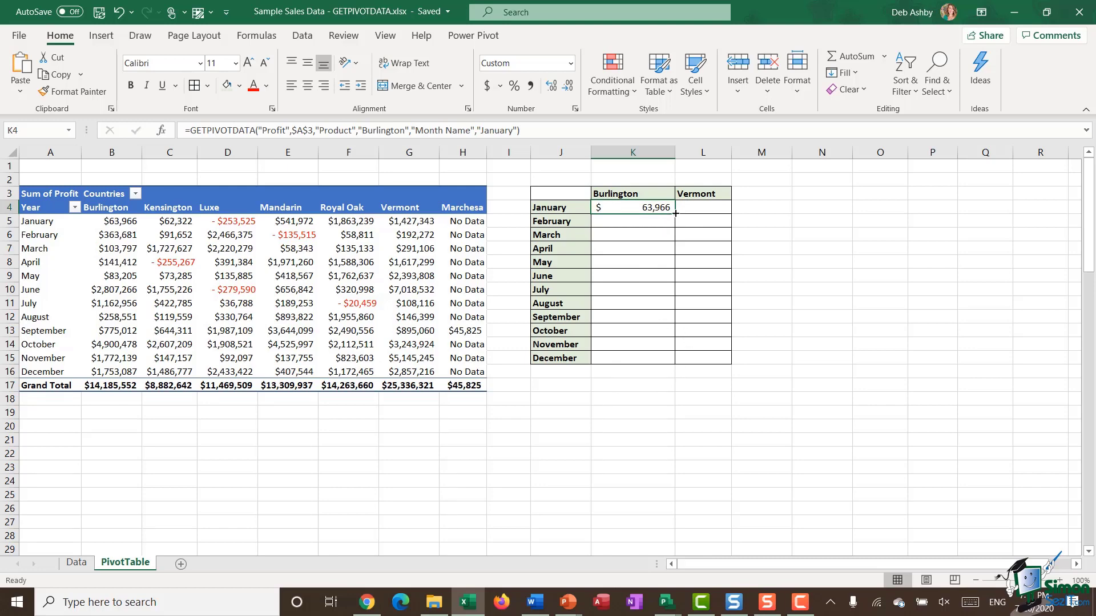
pyautogui.moveTo(675, 212); pyautogui.dragTo(679, 363)
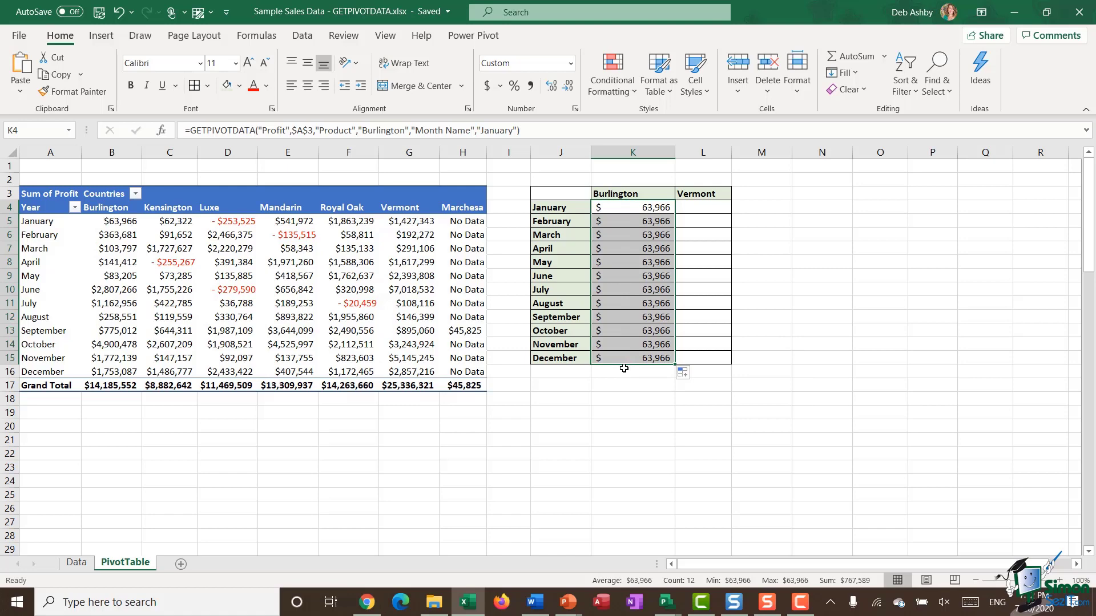
pyautogui.click(621, 280)
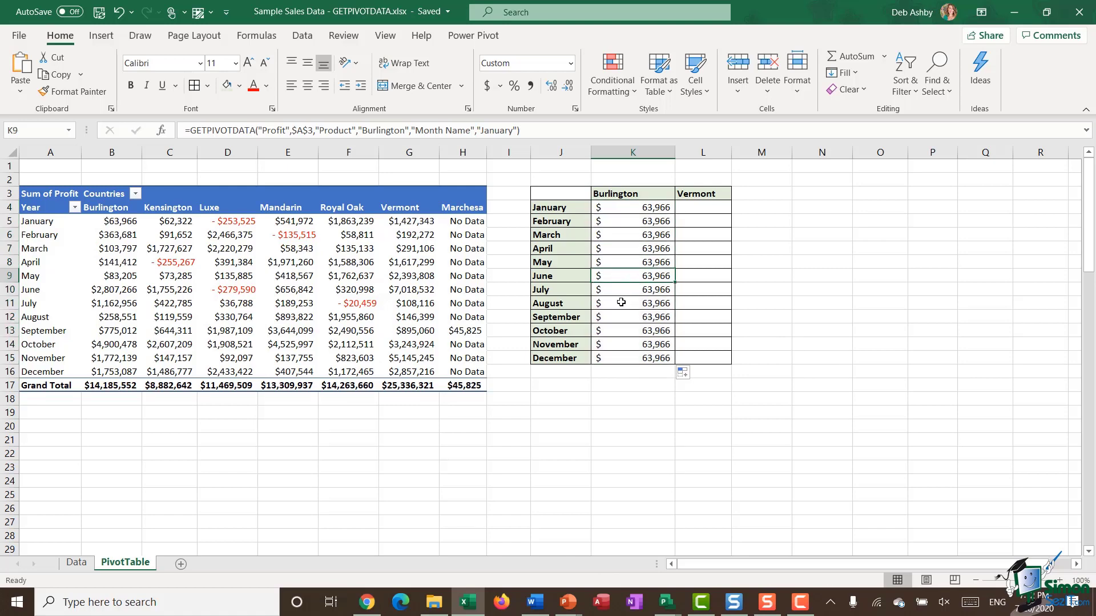
pyautogui.doubleClick(621, 290)
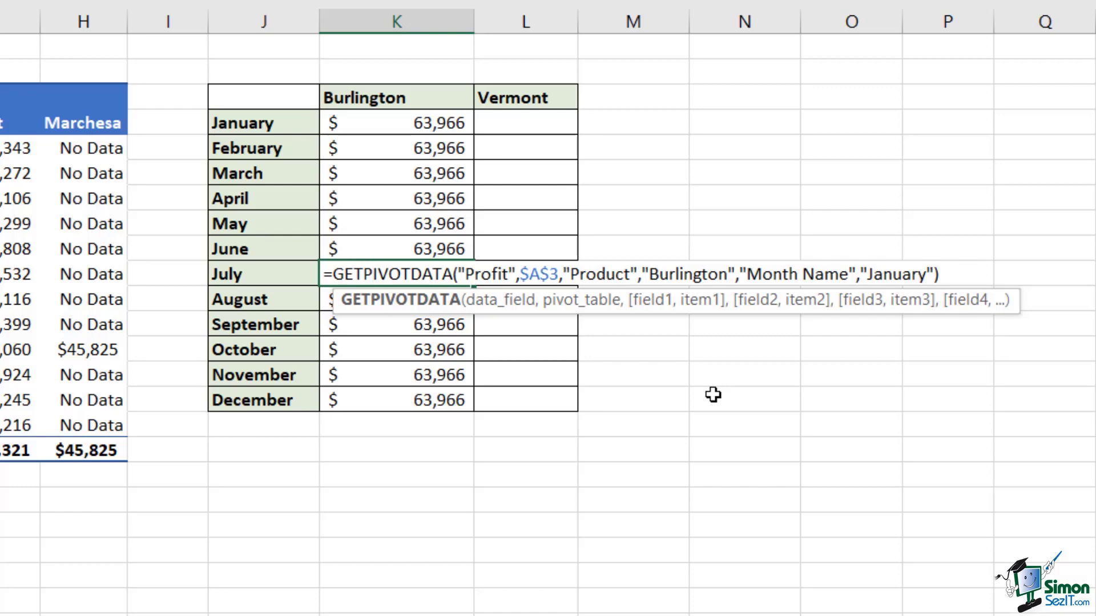
pyautogui.press('Return')
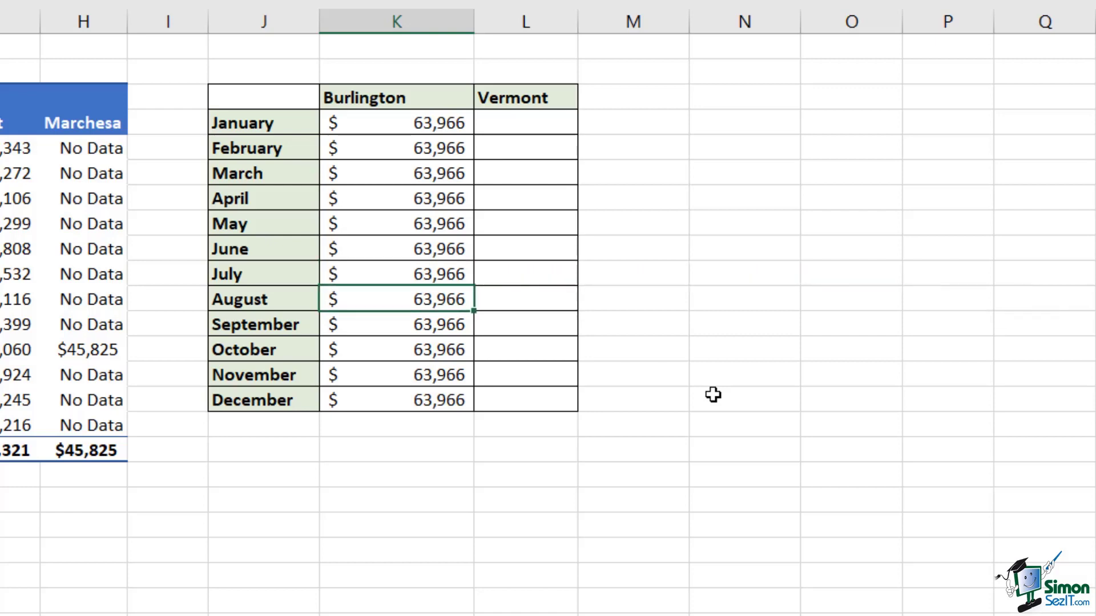
pyautogui.moveTo(406, 149); pyautogui.dragTo(405, 402)
pyautogui.press('Delete')
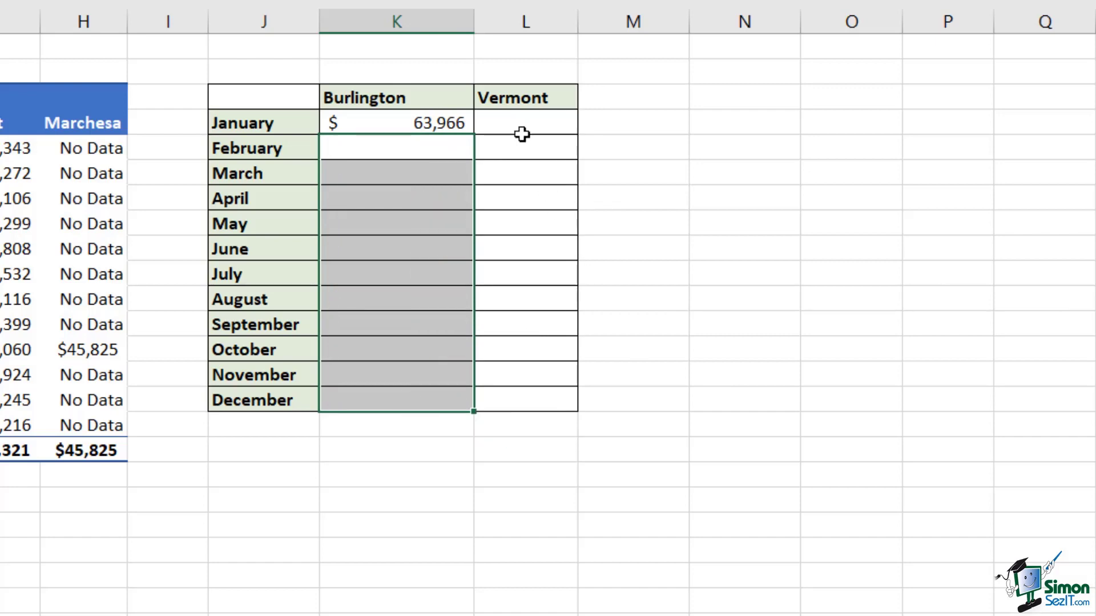
# - In the K4 GETPIVOTDATA formula, replace the "Burlington" item with the row-locked header reference K$3
pyautogui.doubleClick(383, 122)
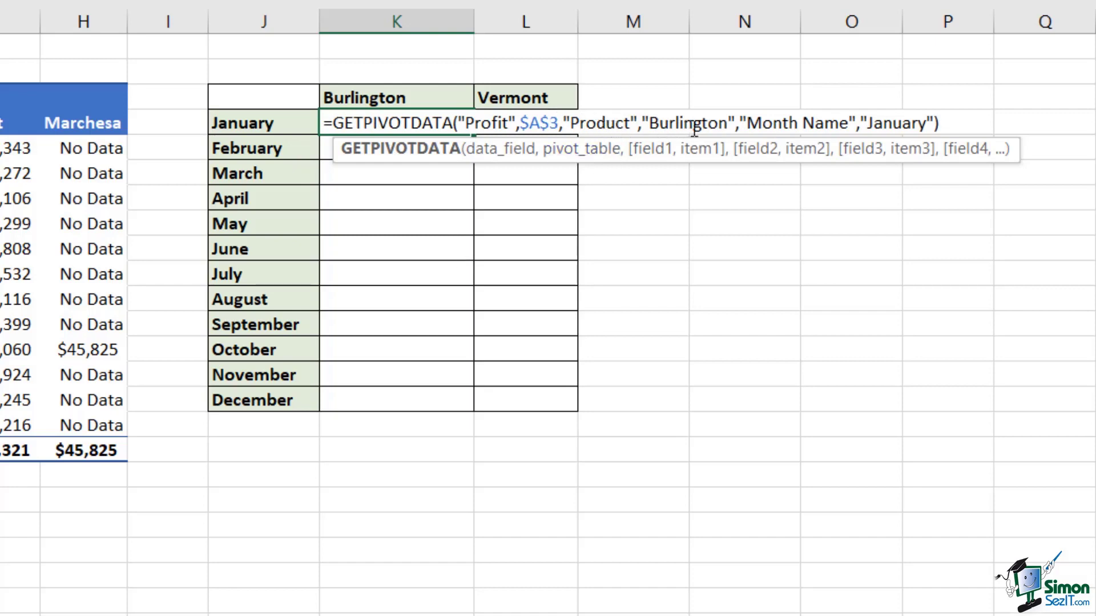
pyautogui.click(675, 123)
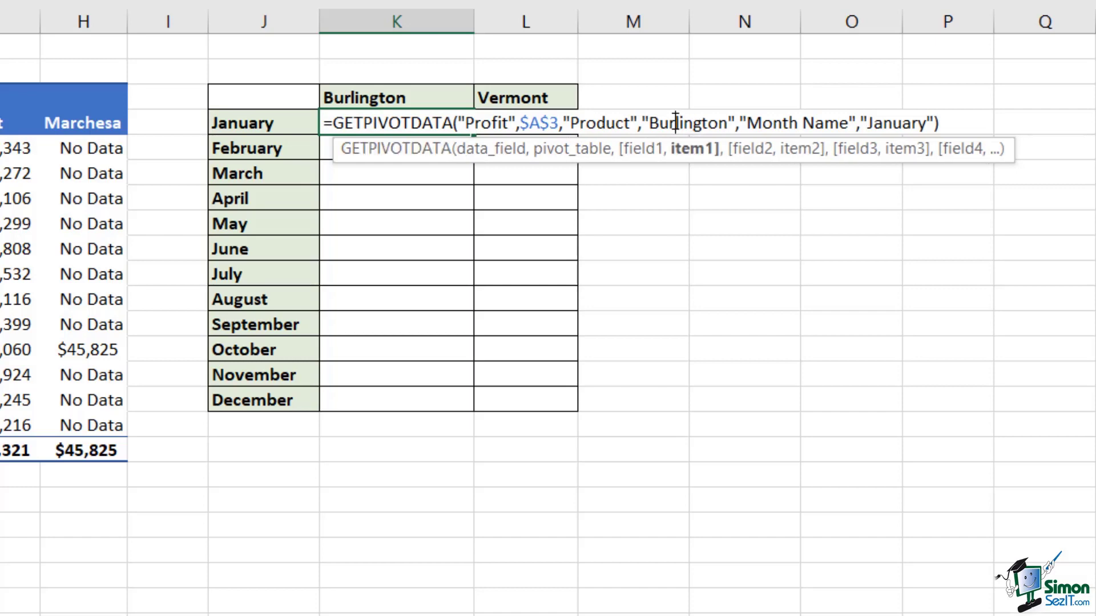
pyautogui.doubleClick(675, 123)
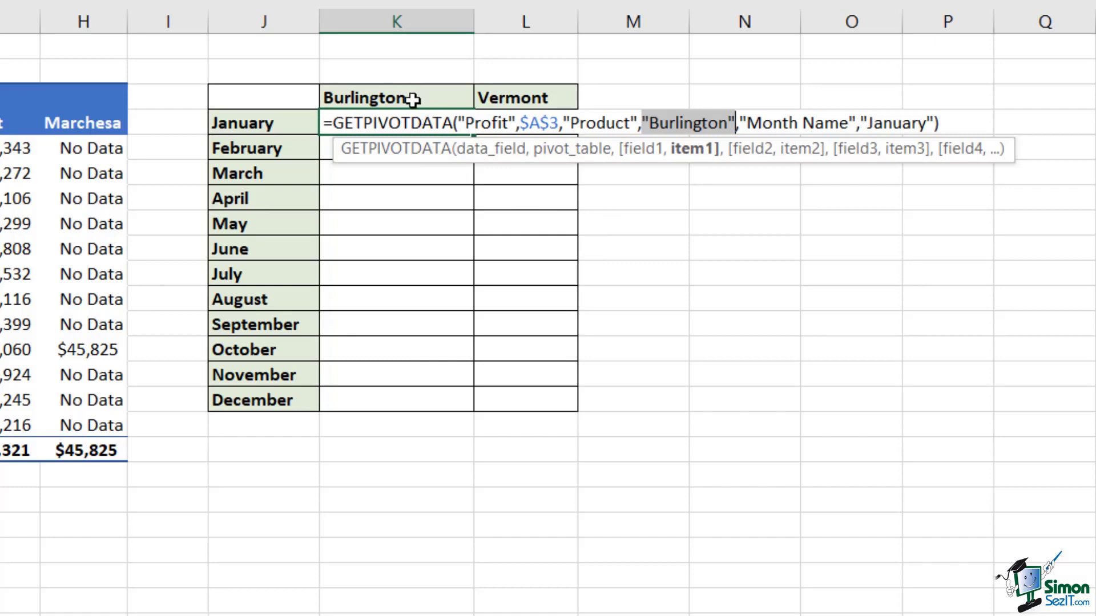
pyautogui.click(412, 99)
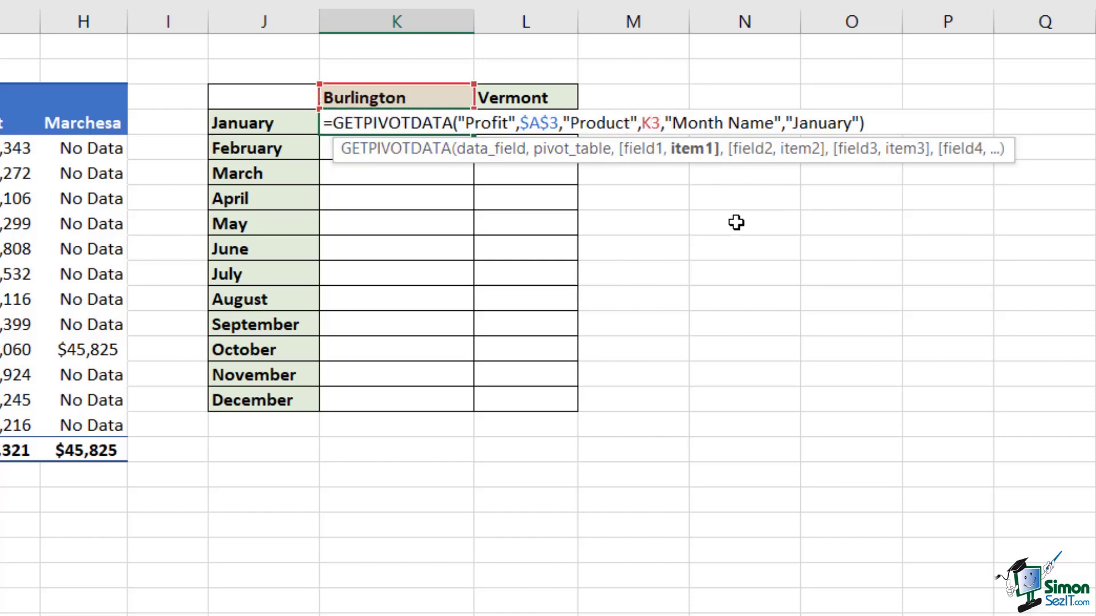
pyautogui.write('$')
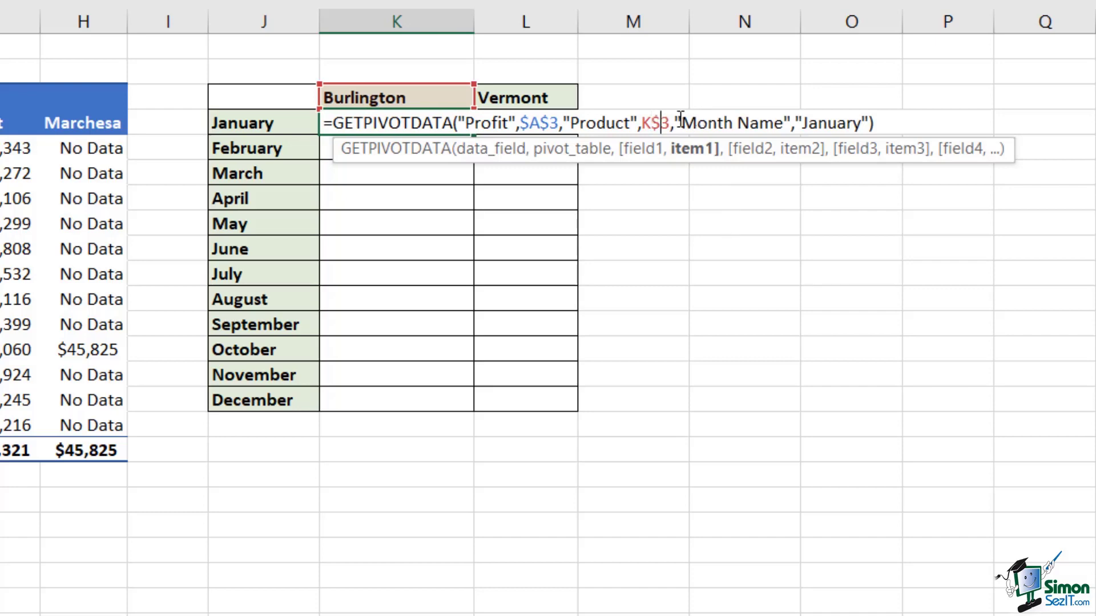
# - Replace the "January" item in the K4 formula with the column-locked reference $J4 and commit the formula
pyautogui.doubleClick(831, 122)
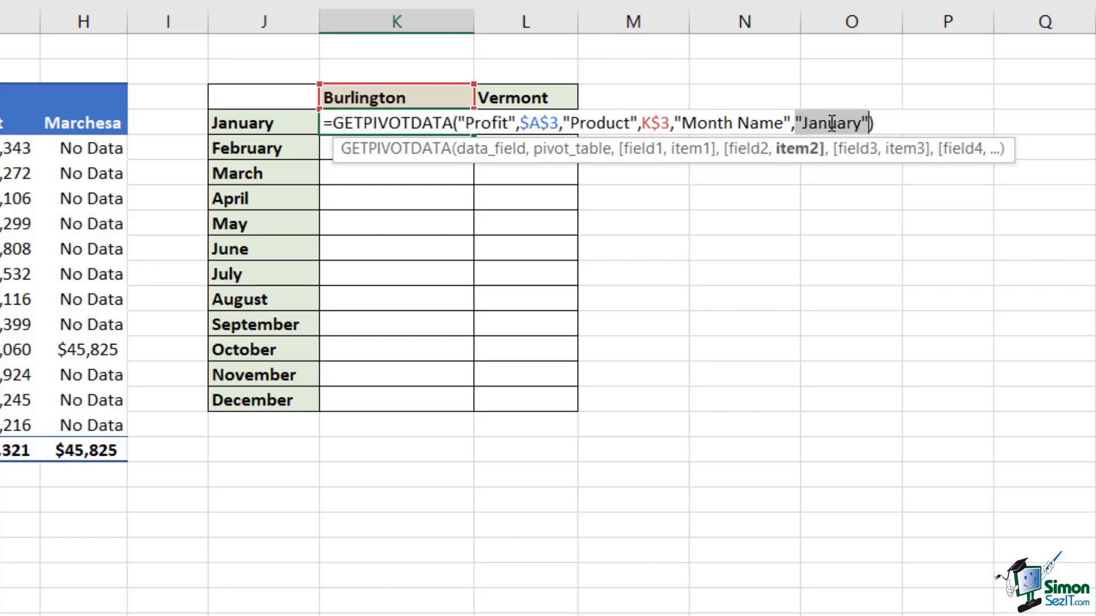
pyautogui.click(280, 123)
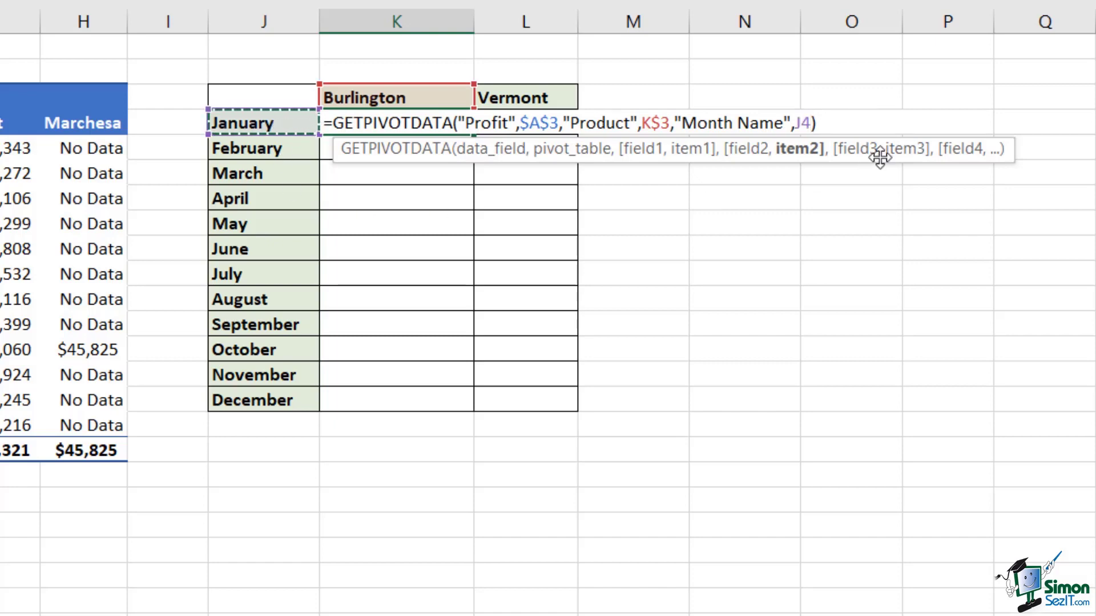
pyautogui.click(796, 124)
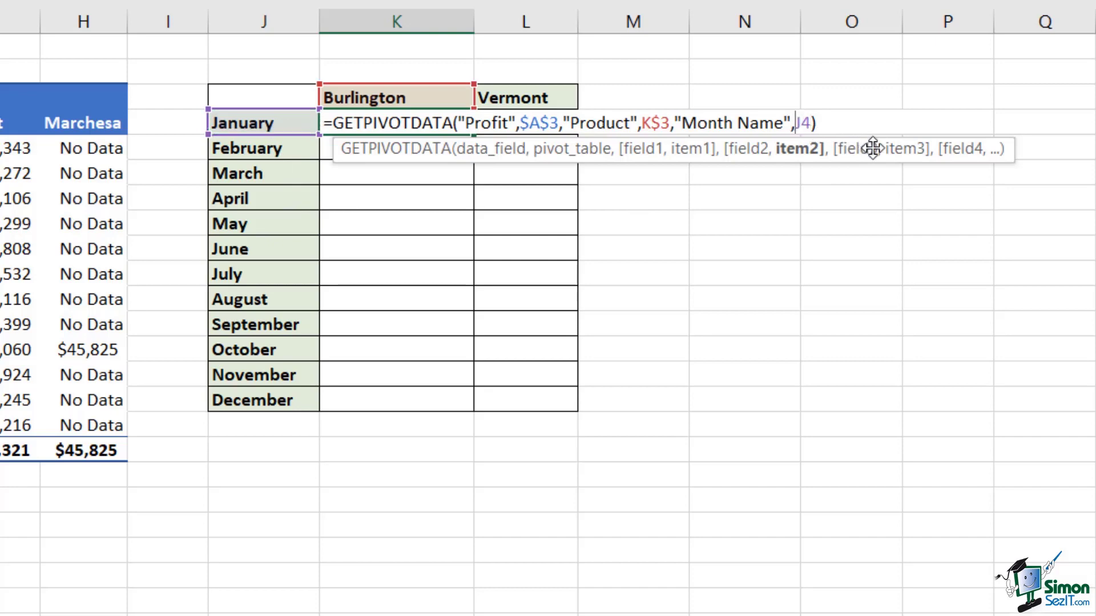
pyautogui.write('$')
pyautogui.press('Return')
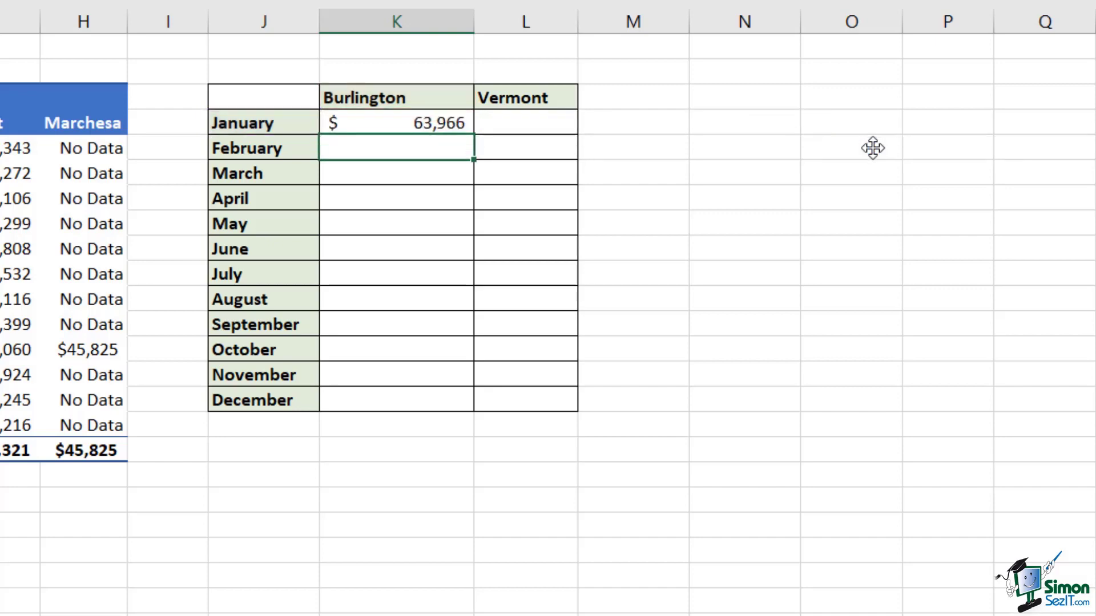
# - Copy the K4 formula down to December and across into the Vermont column, filling K4:L15
pyautogui.click(442, 122)
pyautogui.doubleClick(476, 131)
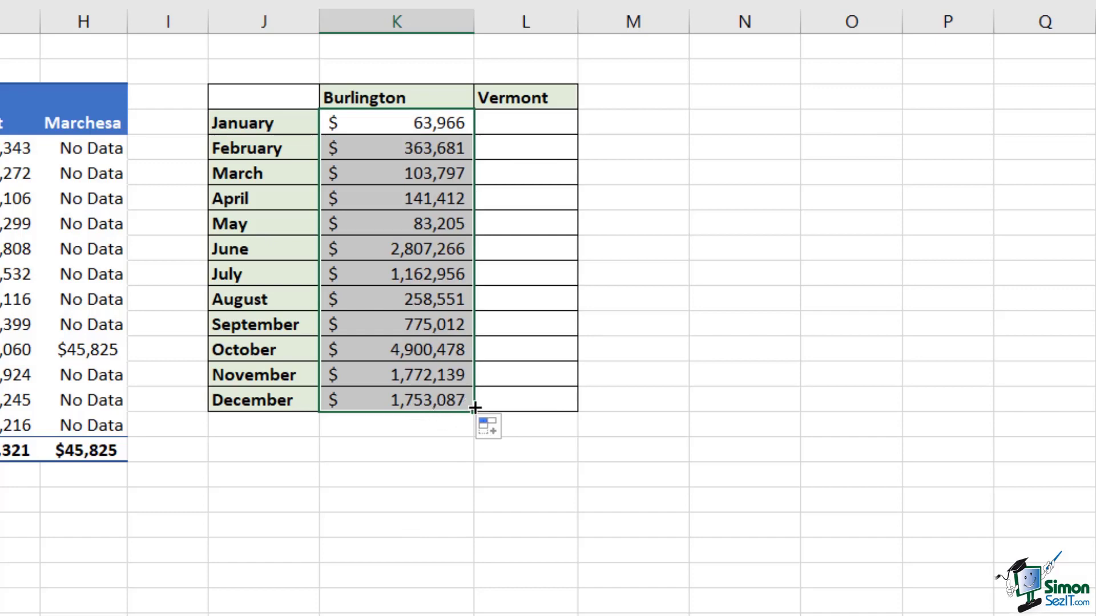
pyautogui.moveTo(474, 407); pyautogui.dragTo(581, 410)
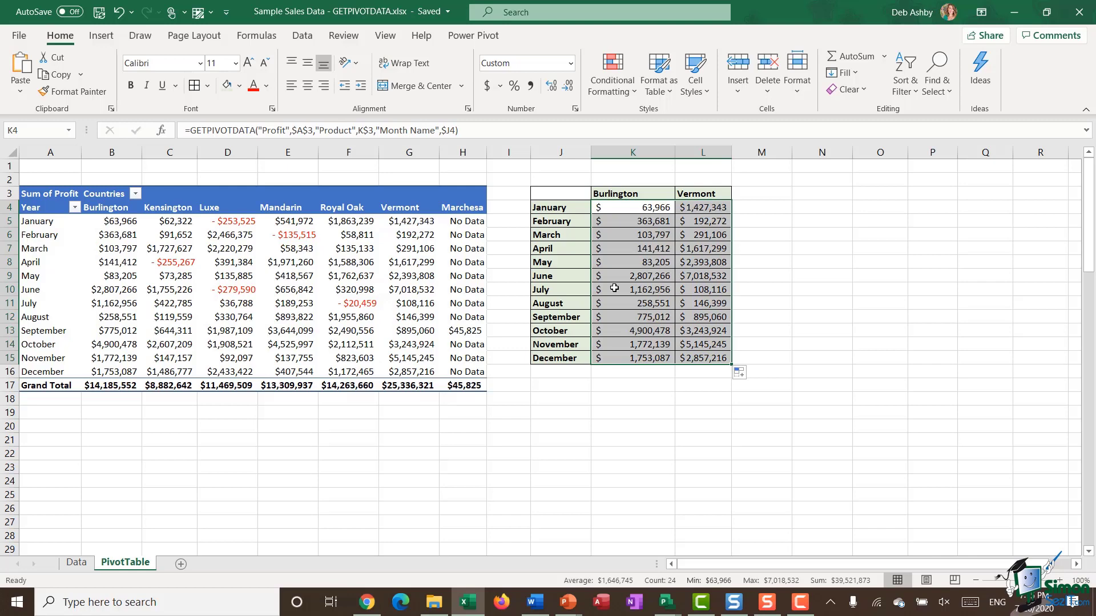
# - Test the formulas by moving the PivotTable's Product field from Columns to Rows above Month Name, and undo the move
pyautogui.click(273, 279)
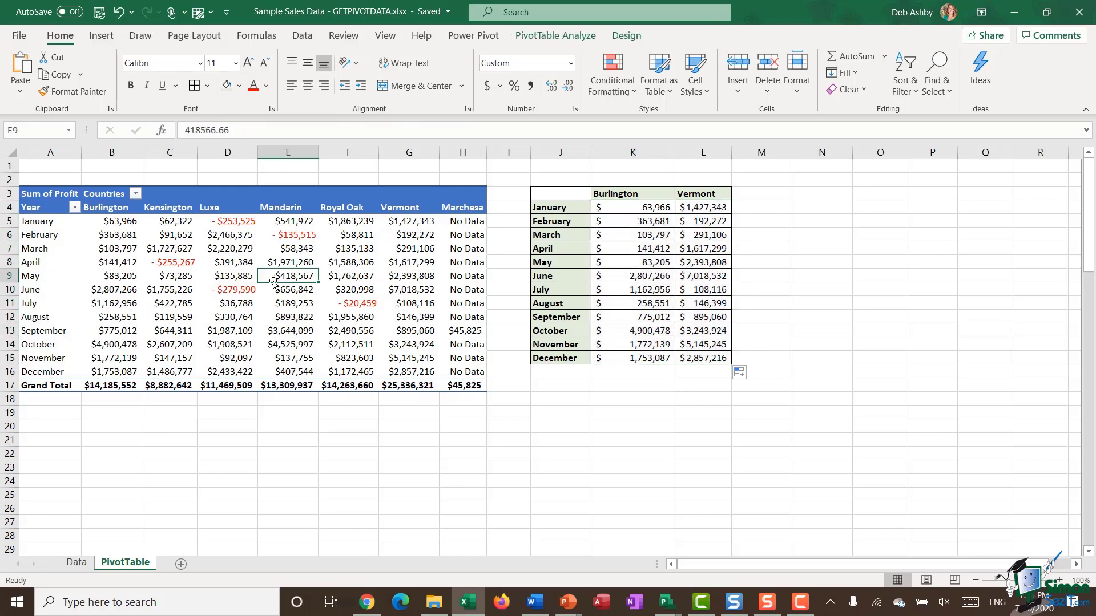
pyautogui.click(553, 36)
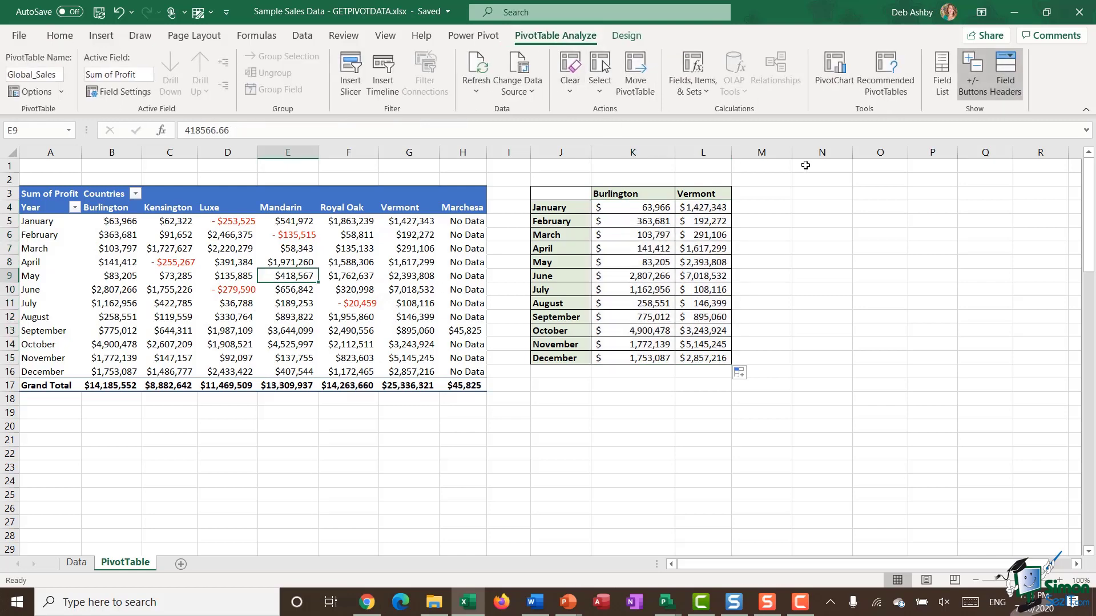
pyautogui.click(943, 90)
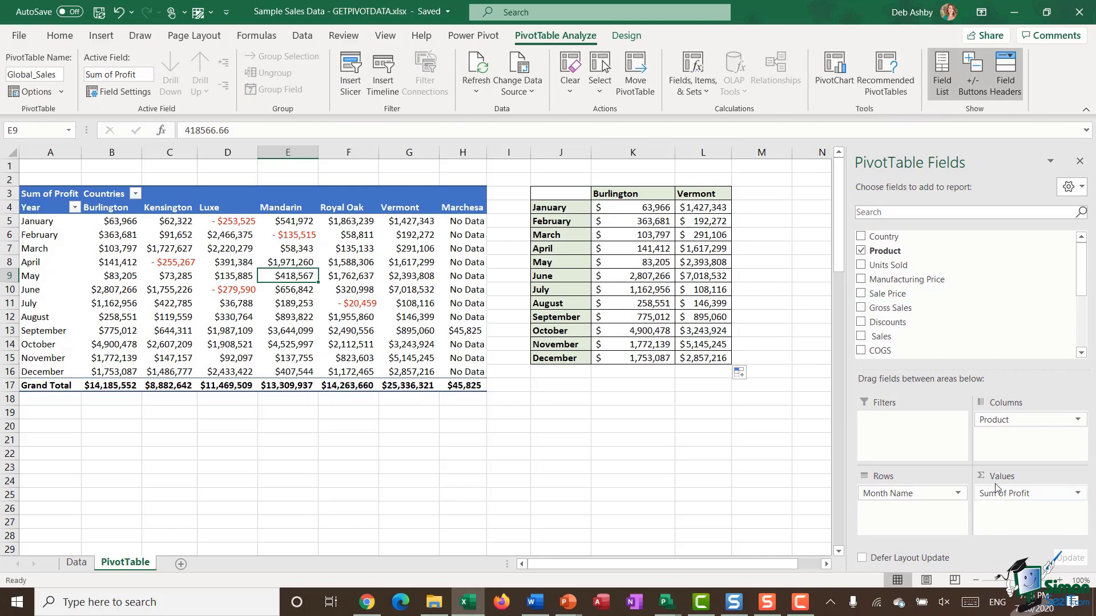
pyautogui.moveTo(997, 420); pyautogui.dragTo(890, 486)
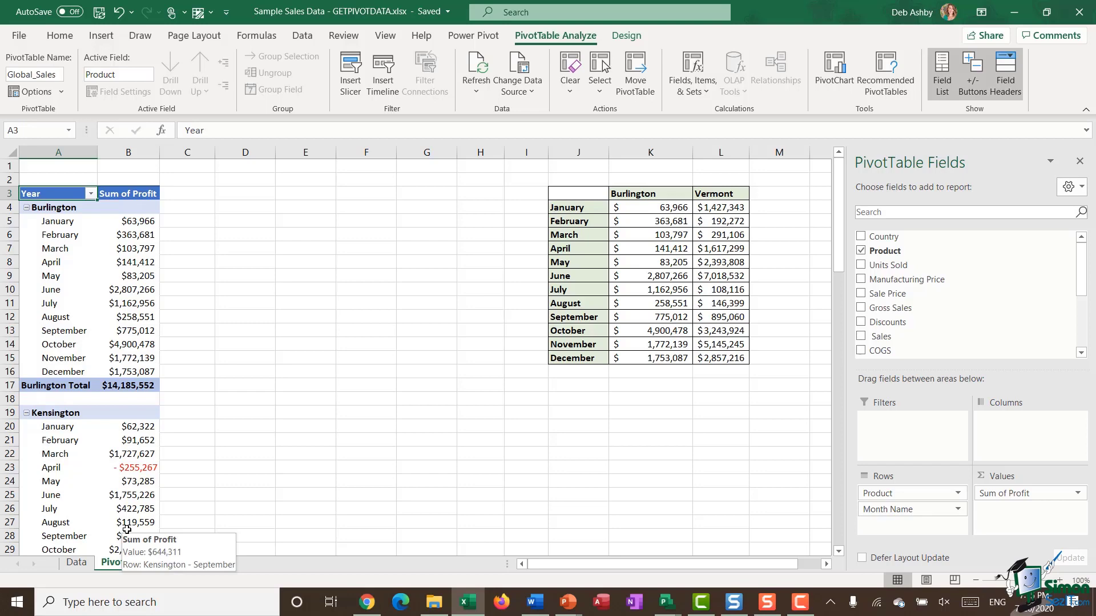
pyautogui.click(118, 12)
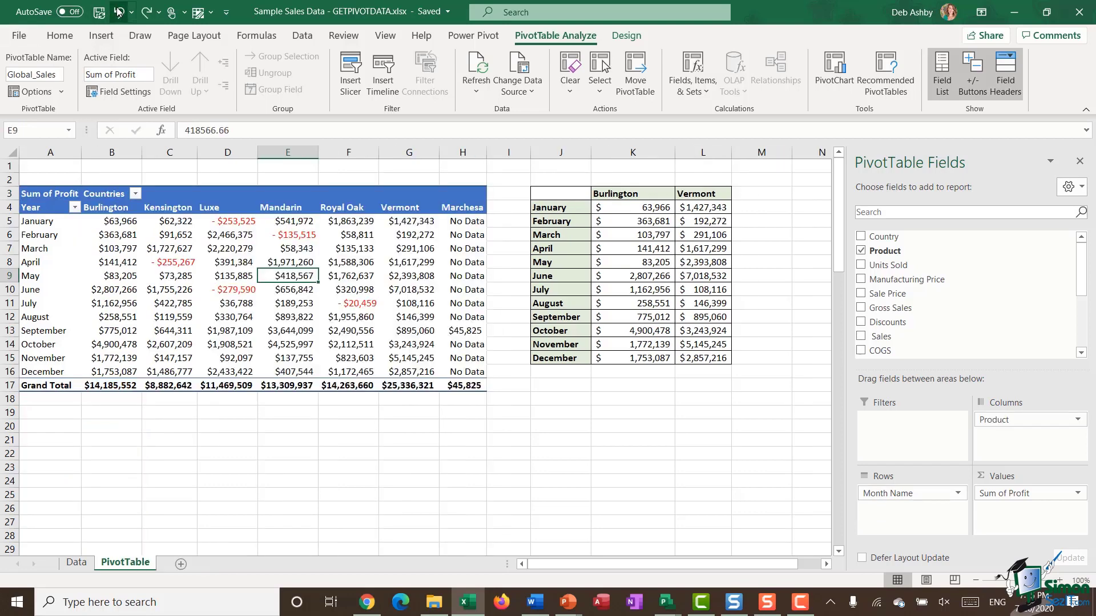
pyautogui.click(1079, 161)
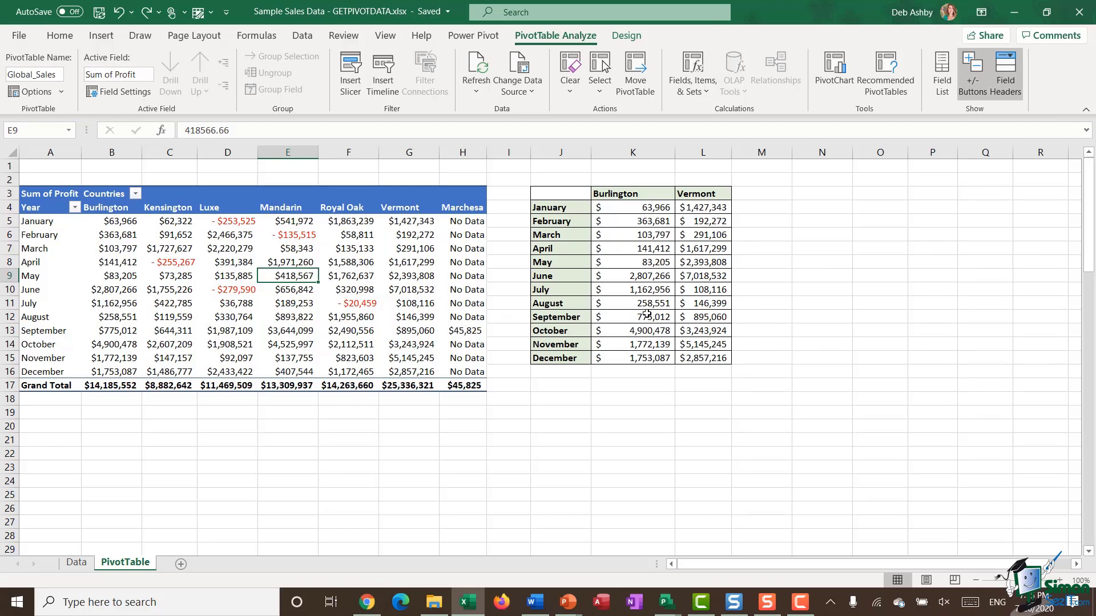
# - Clear the Burlington and Vermont formulas from K4:L15
pyautogui.moveTo(608, 207); pyautogui.dragTo(722, 356)
pyautogui.press('Delete')
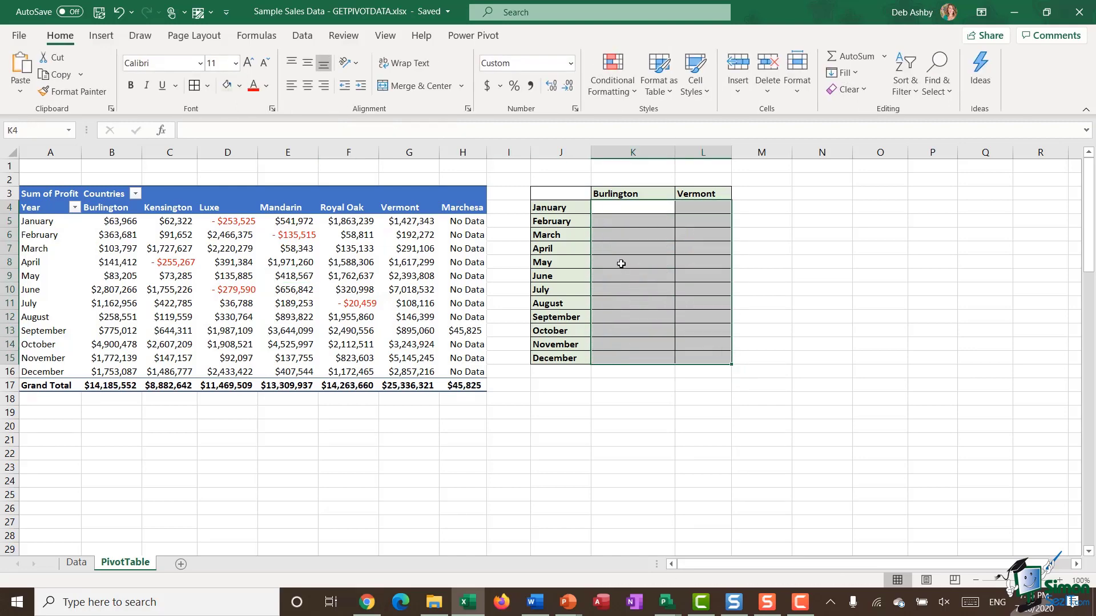
pyautogui.click(629, 221)
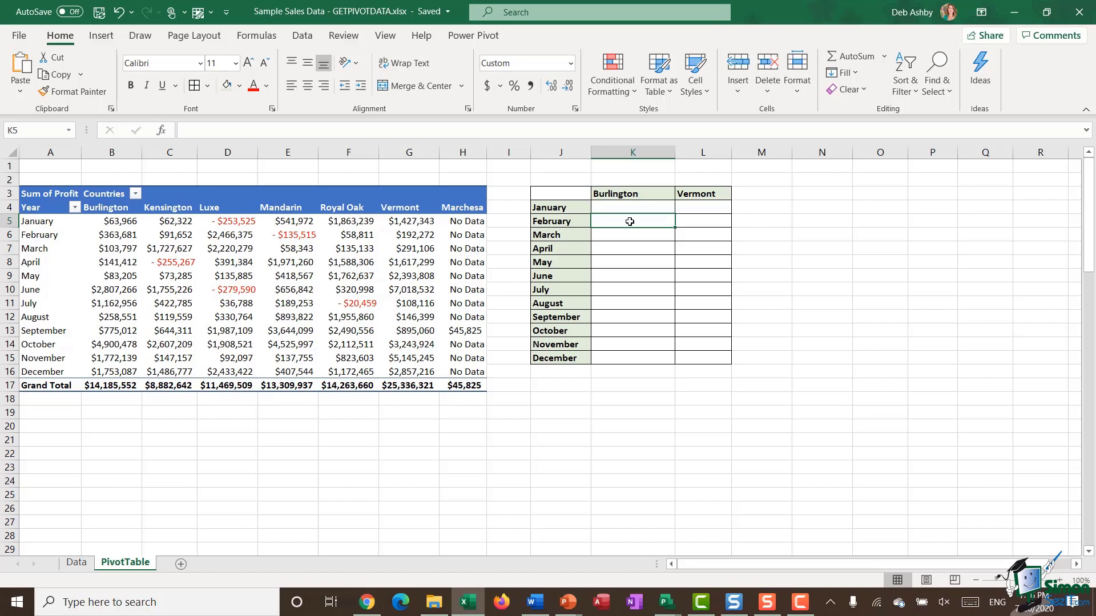
# - Turn off the Generate GetPivotData option for the profit PivotTable
pyautogui.click(346, 247)
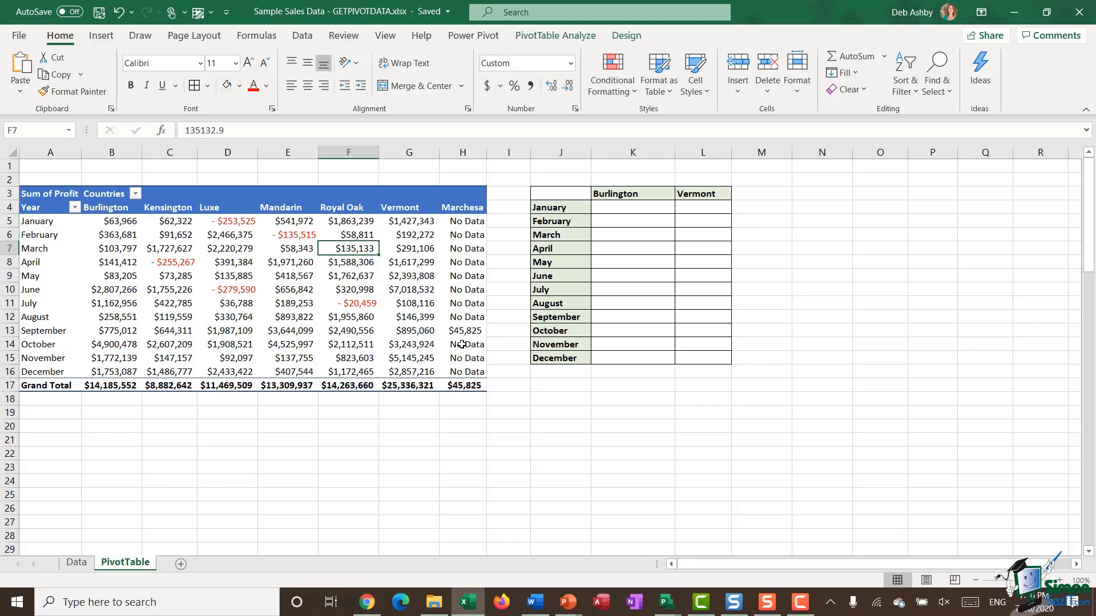
pyautogui.click(574, 35)
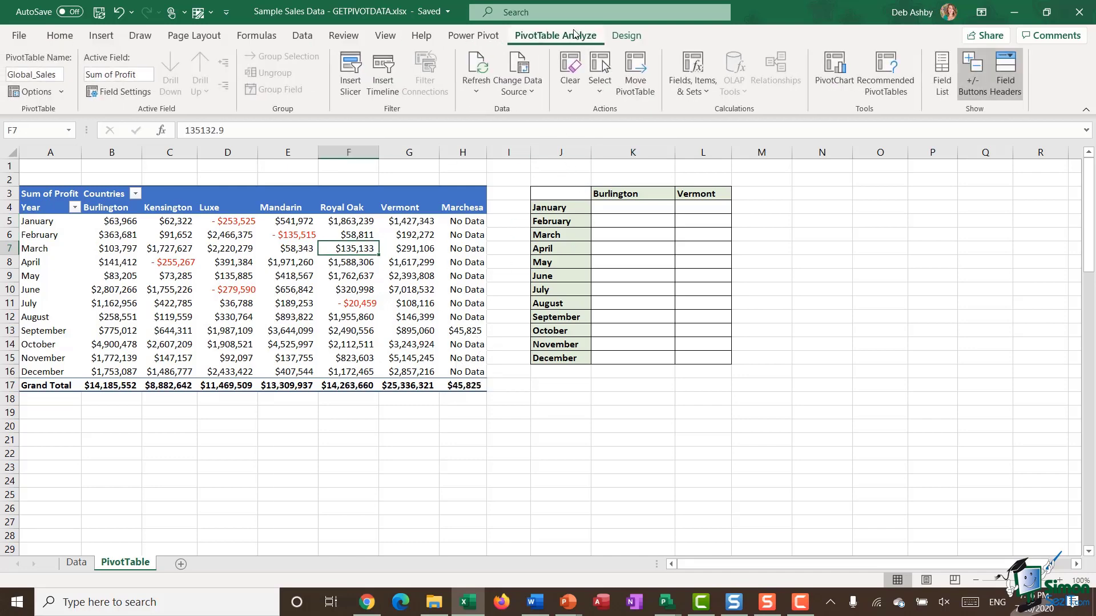
pyautogui.click(62, 93)
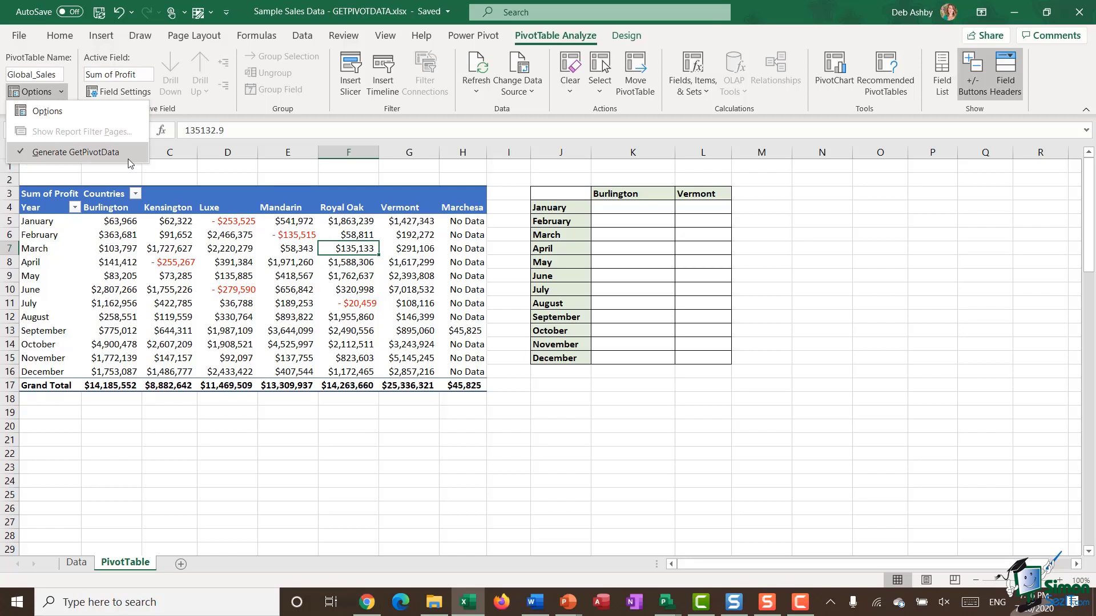
pyautogui.click(95, 153)
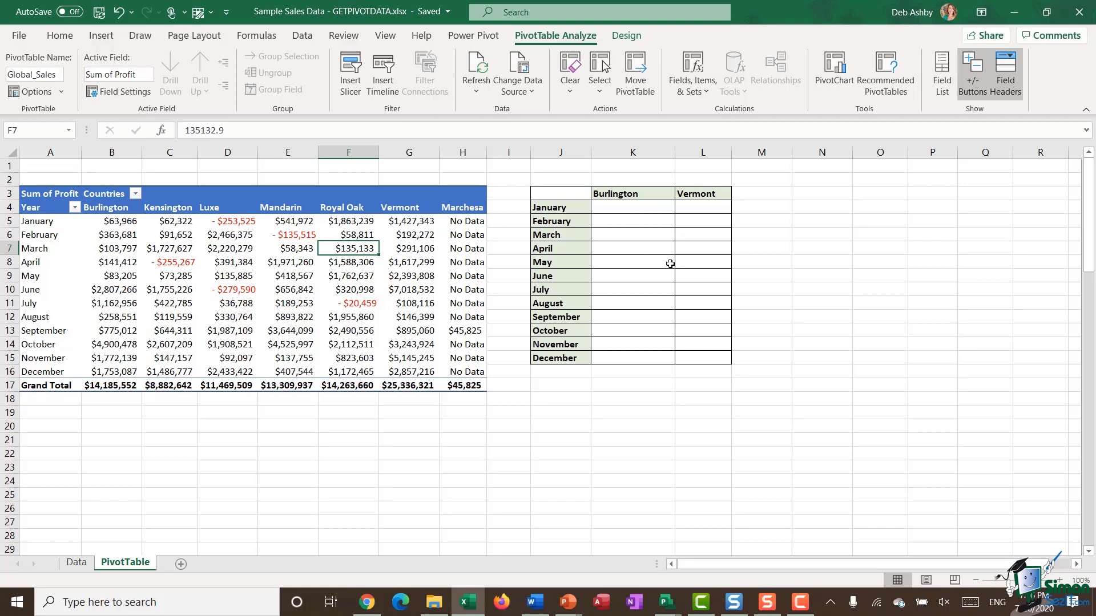
# - Enter the direct reference =B5 in K4 for Burlington's January profit and copy it down to December
pyautogui.click(615, 207)
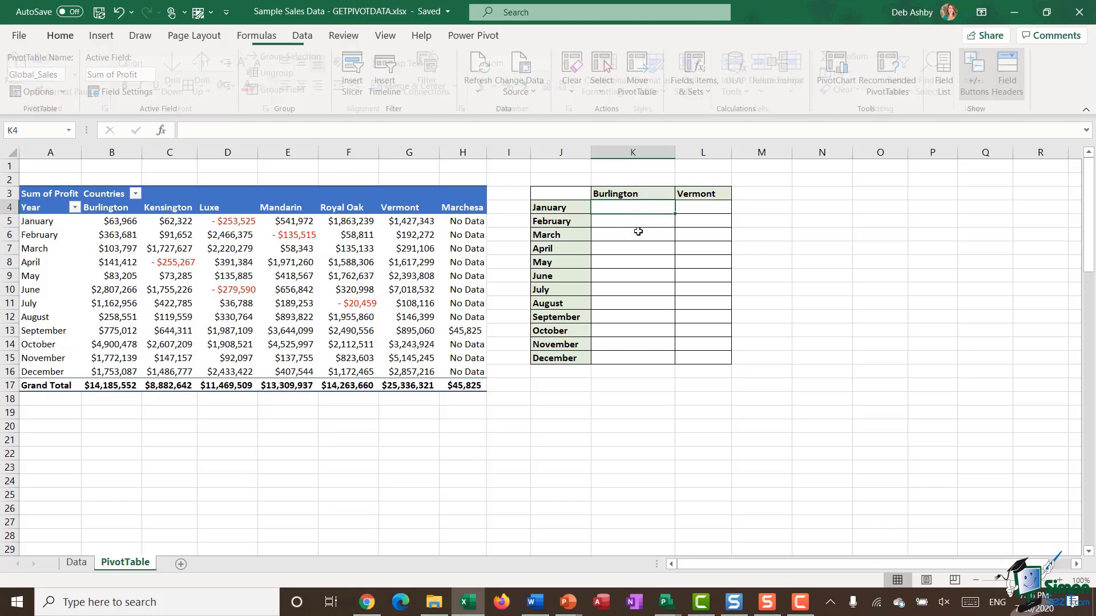
pyautogui.write('=')
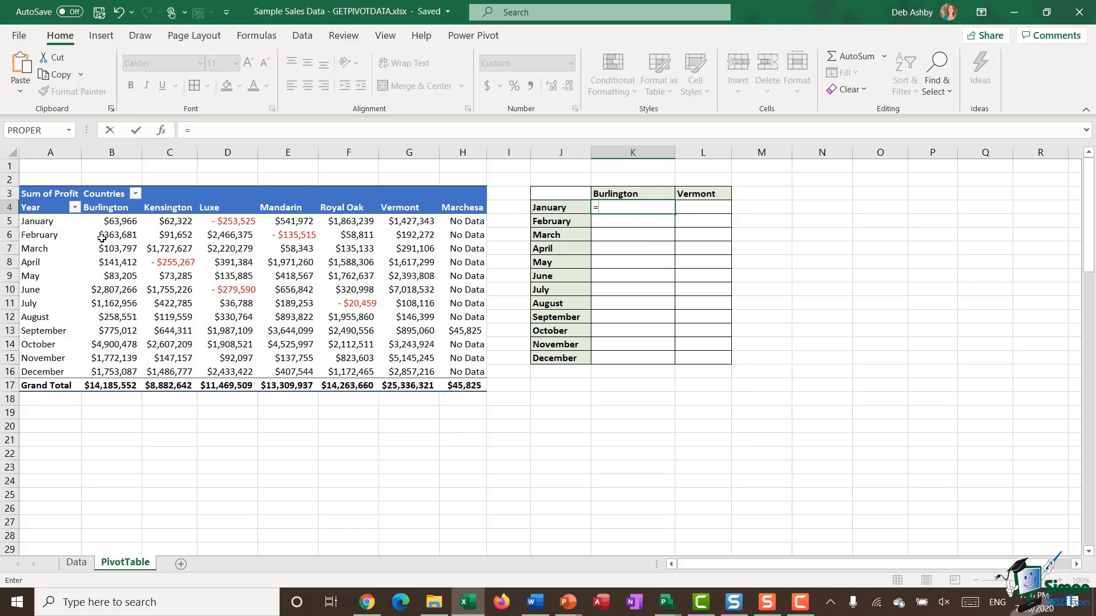
pyautogui.click(90, 221)
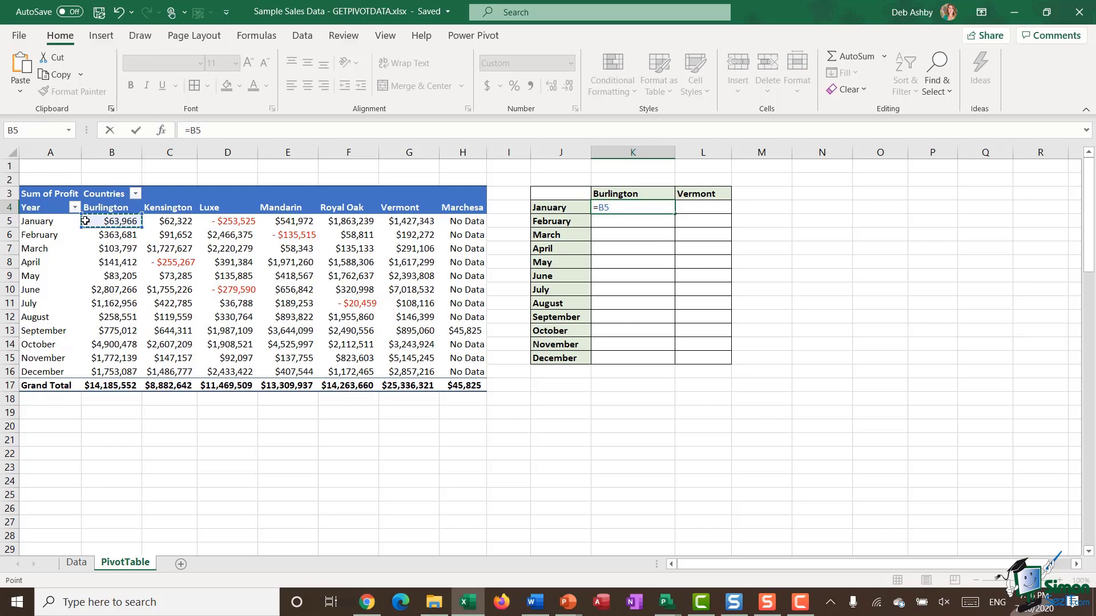
pyautogui.press('Return')
pyautogui.click(643, 207)
pyautogui.doubleClick(676, 212)
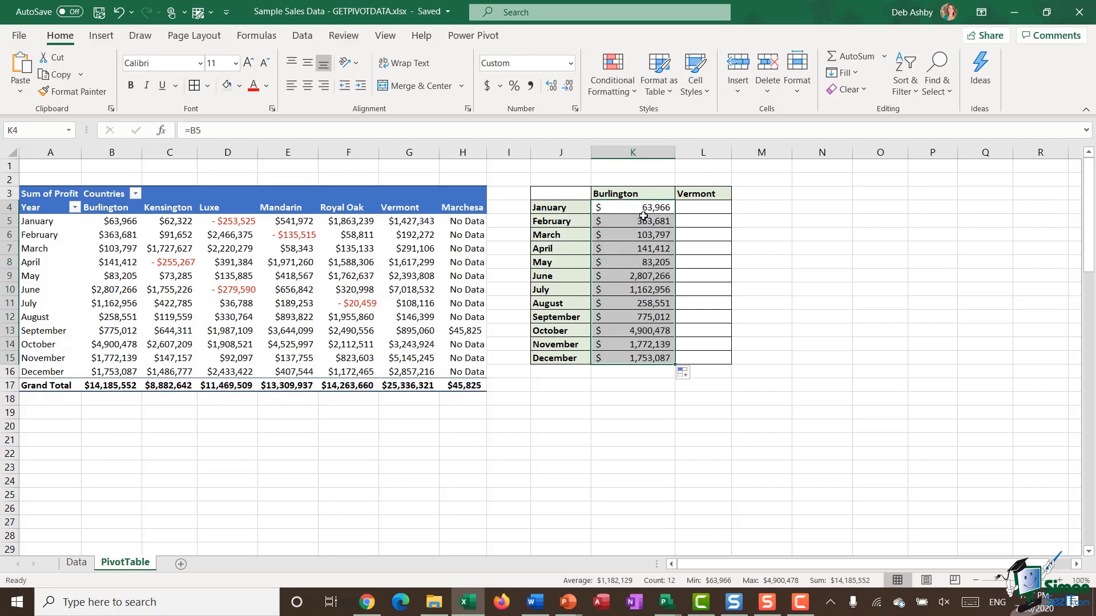
# - Enter the direct reference =G5 in L4 for Vermont's January profit and copy it down to December
pyautogui.click(707, 206)
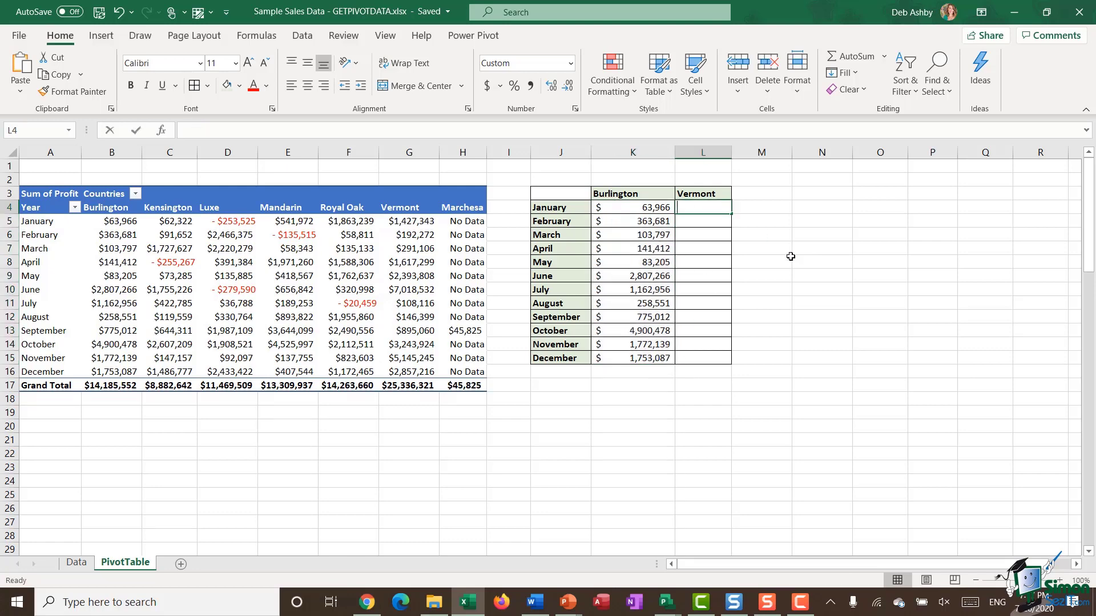
pyautogui.write('=')
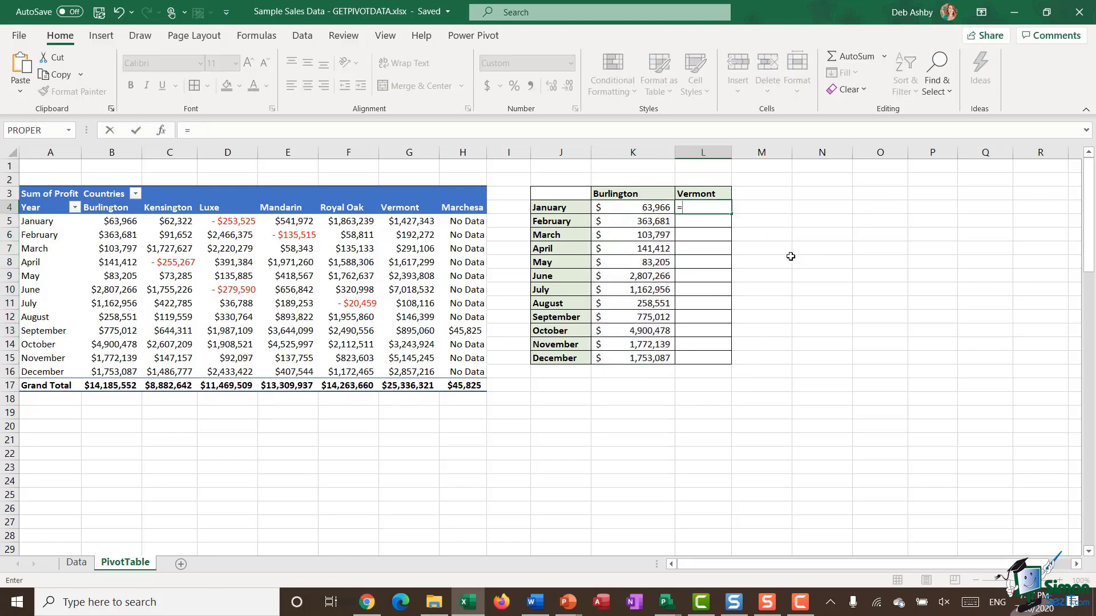
pyautogui.click(401, 223)
pyautogui.press('Return')
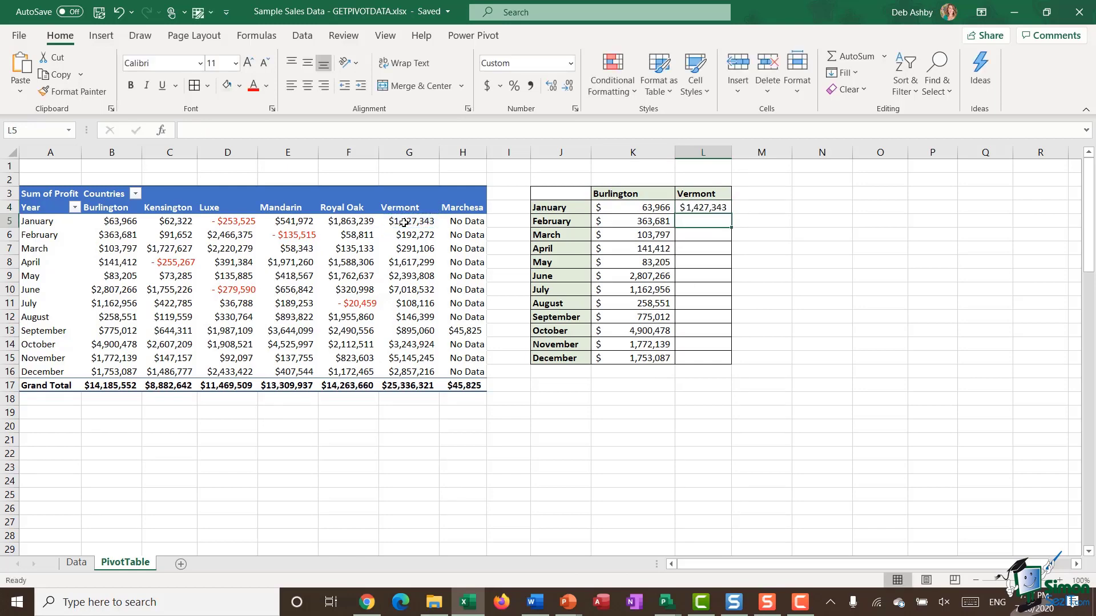
pyautogui.click(713, 207)
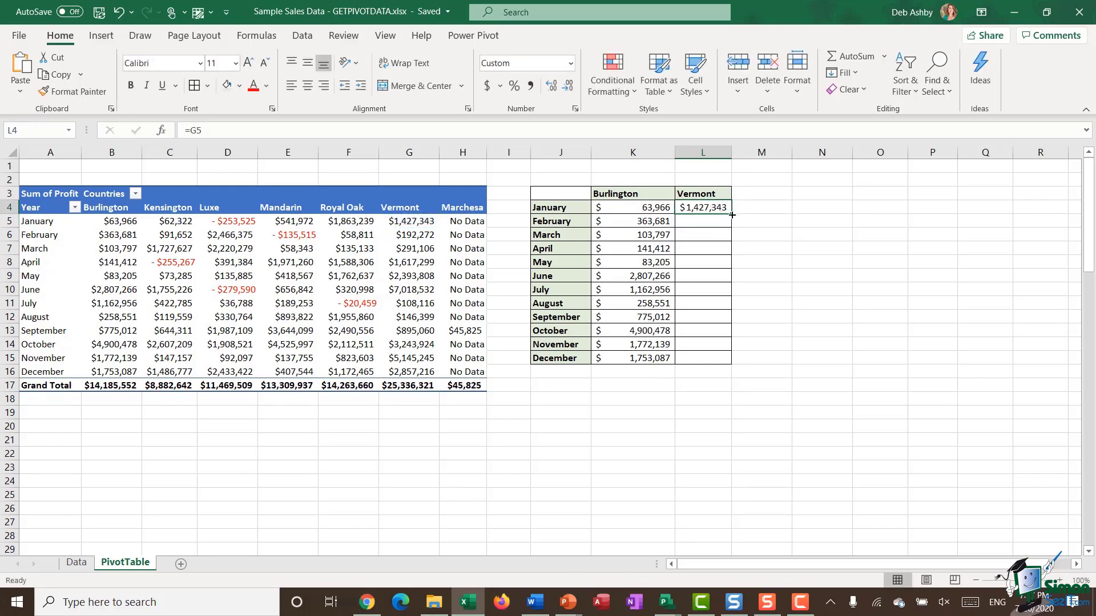
pyautogui.doubleClick(731, 214)
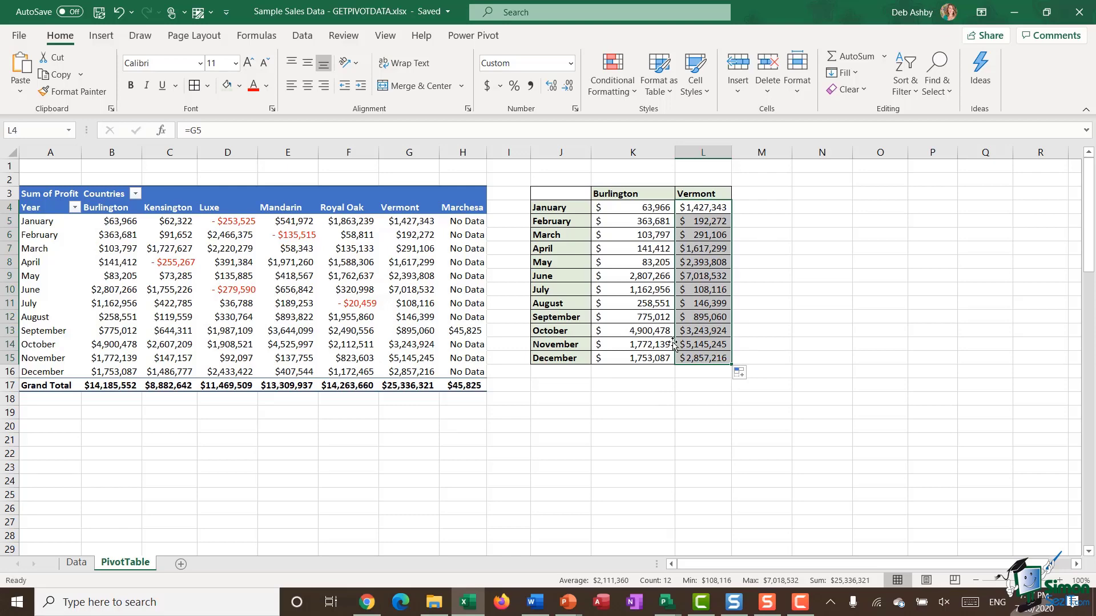
# - Show the PivotTable field list and move Product from Columns to Rows to test the direct cell references
pyautogui.click(262, 265)
pyautogui.moveTo(320, 300)
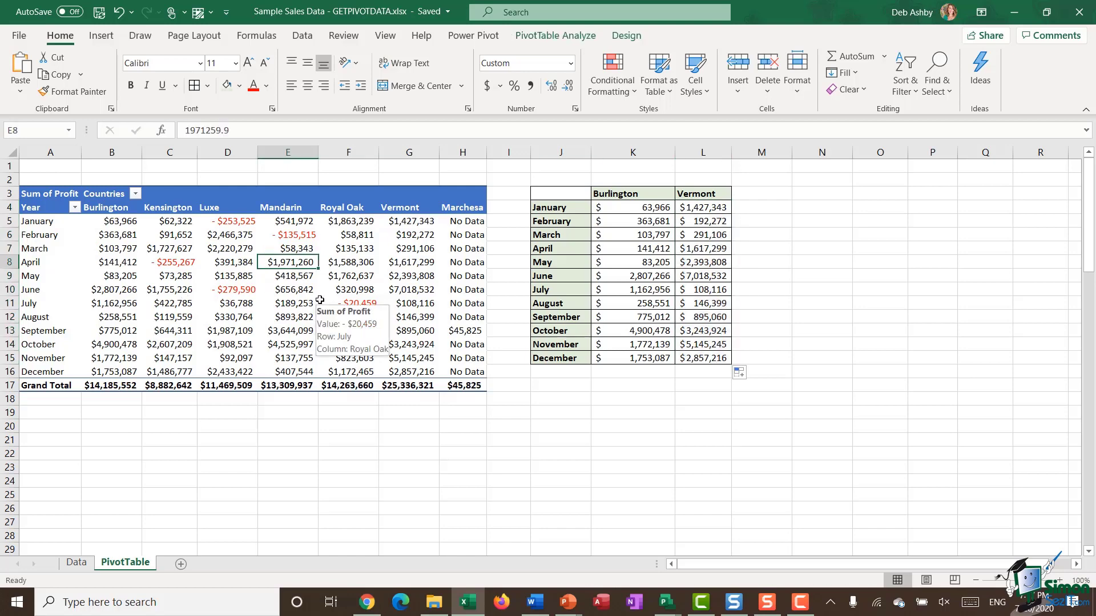
pyautogui.click(549, 38)
pyautogui.click(941, 74)
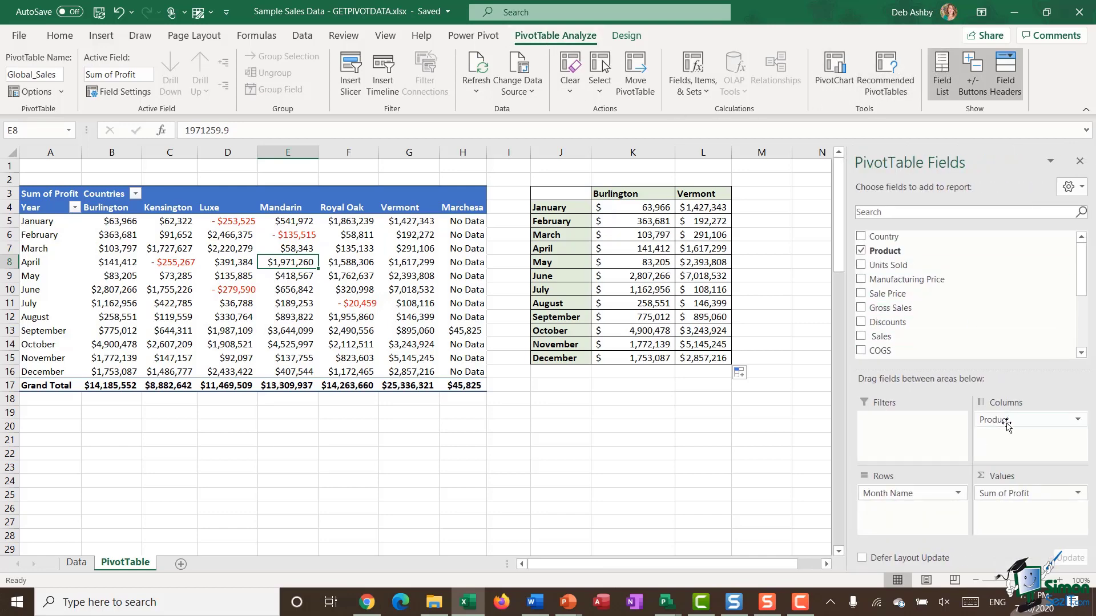
pyautogui.moveTo(1010, 422)
pyautogui.mouseDown()
pyautogui.moveTo(902, 499)
pyautogui.moveTo(902, 532)
pyautogui.mouseUp()
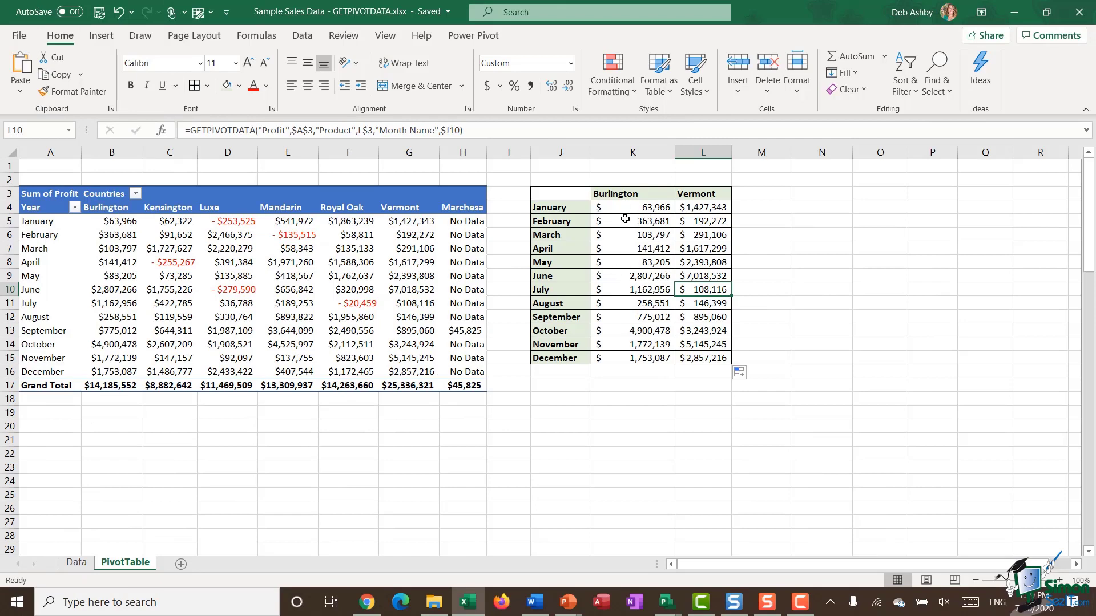
# - Remove Product from the PivotTable's columns to test the GETPIVOTDATA formulas, and undo the removal
pyautogui.click(288, 262)
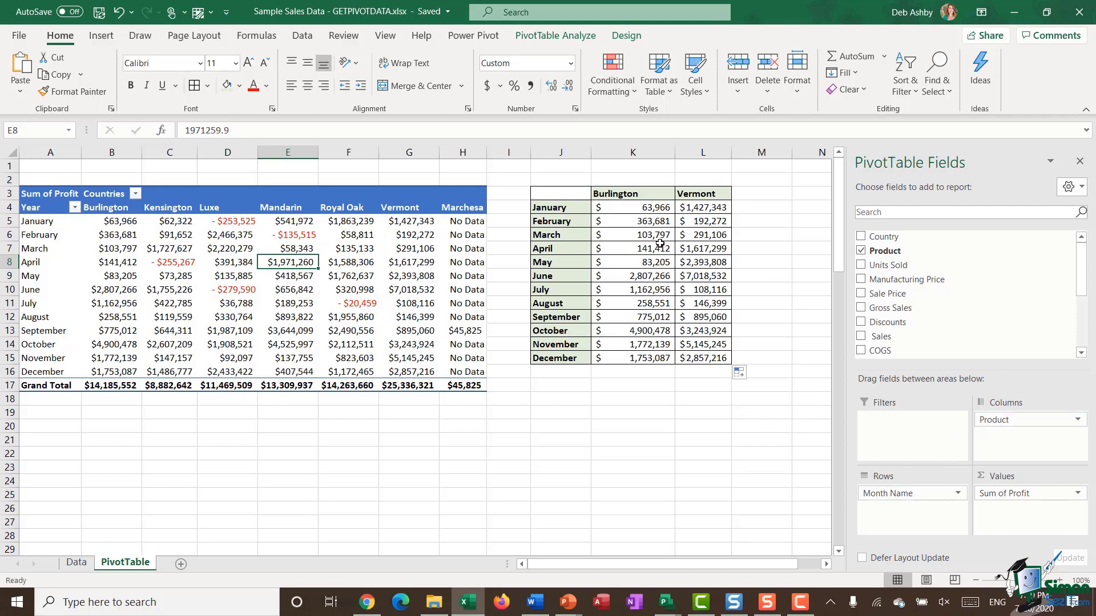
pyautogui.click(625, 206)
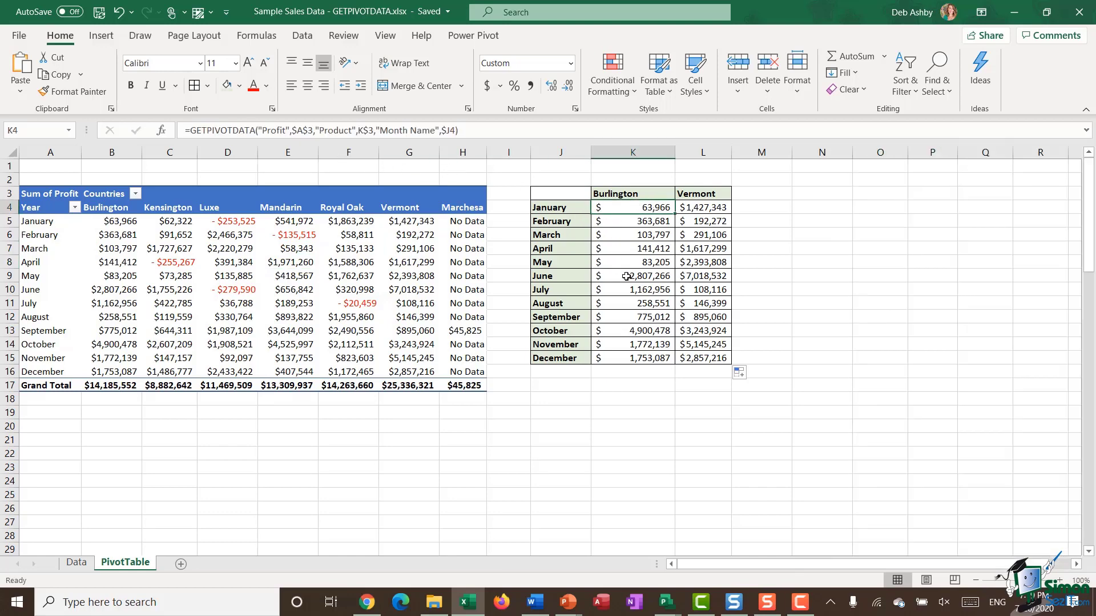
pyautogui.click(416, 265)
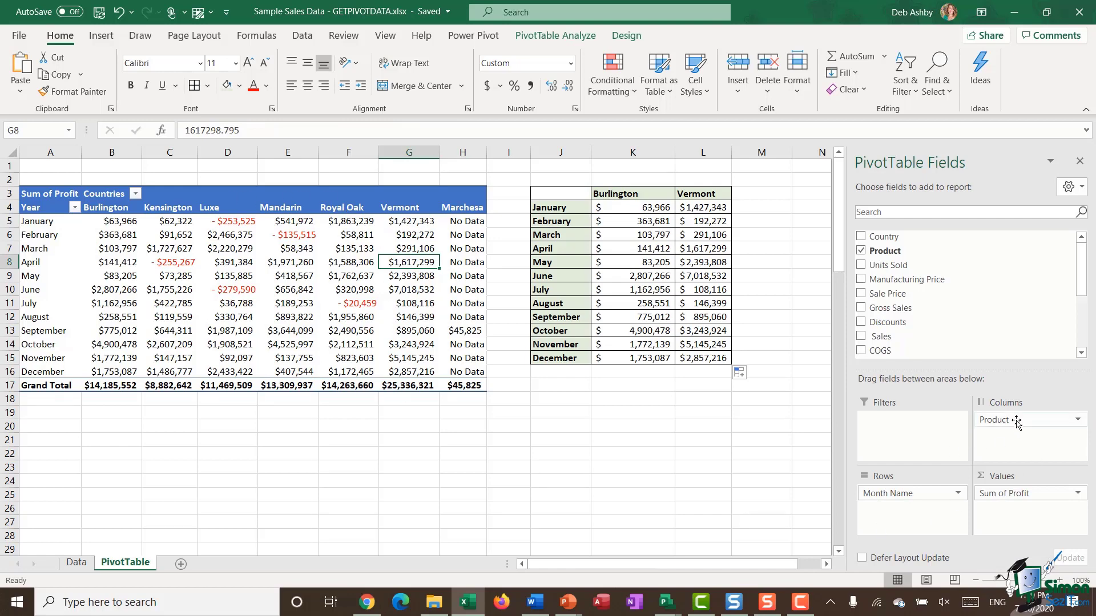
pyautogui.moveTo(1009, 423); pyautogui.dragTo(697, 451)
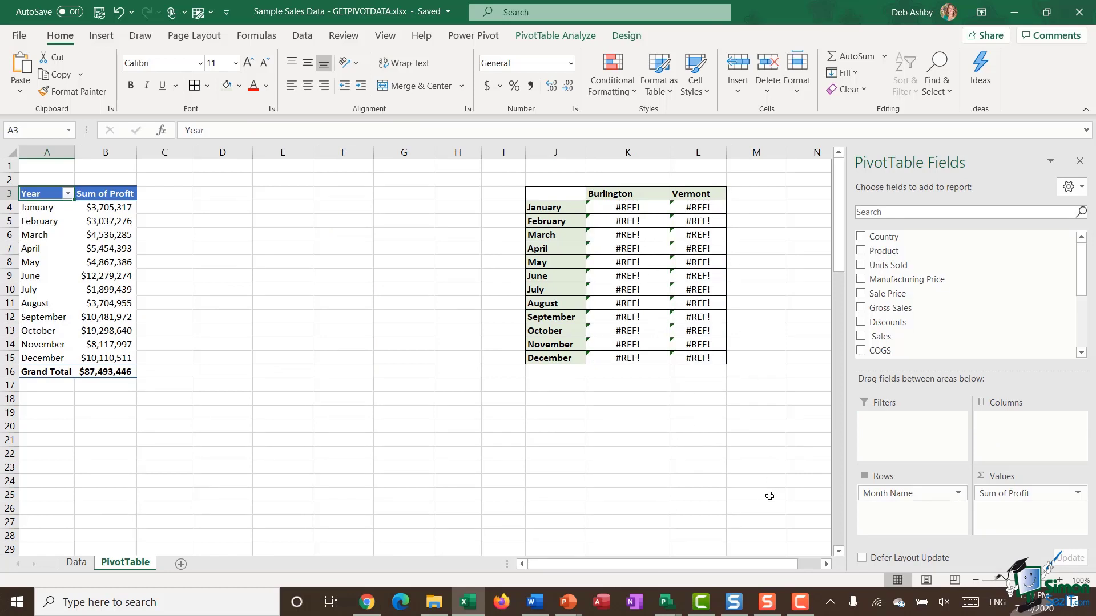
pyautogui.click(118, 13)
pyautogui.moveTo(1005, 419); pyautogui.dragTo(1043, 450)
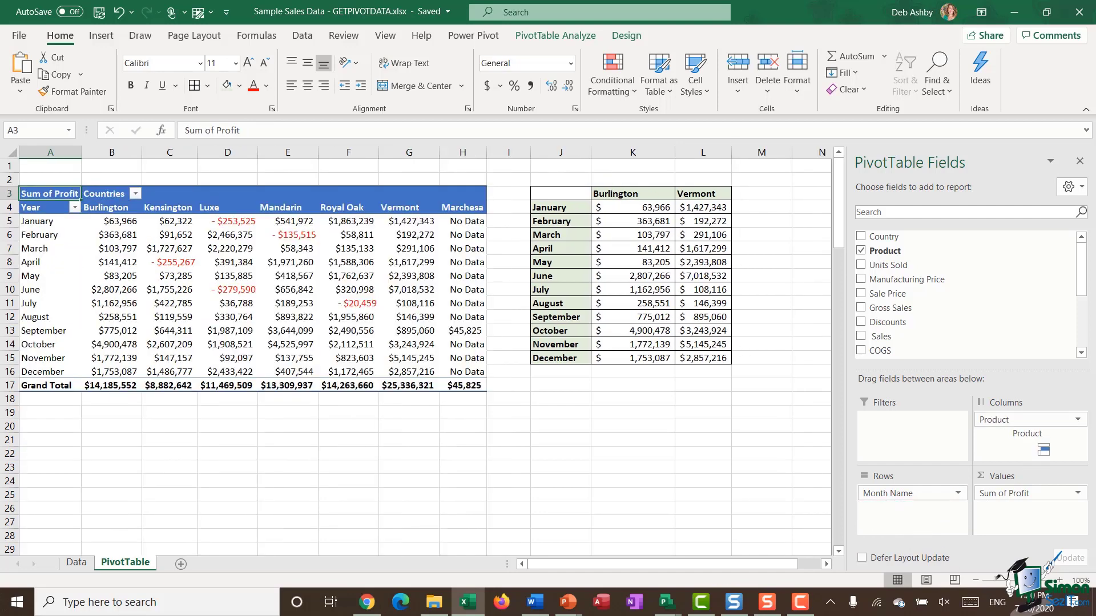
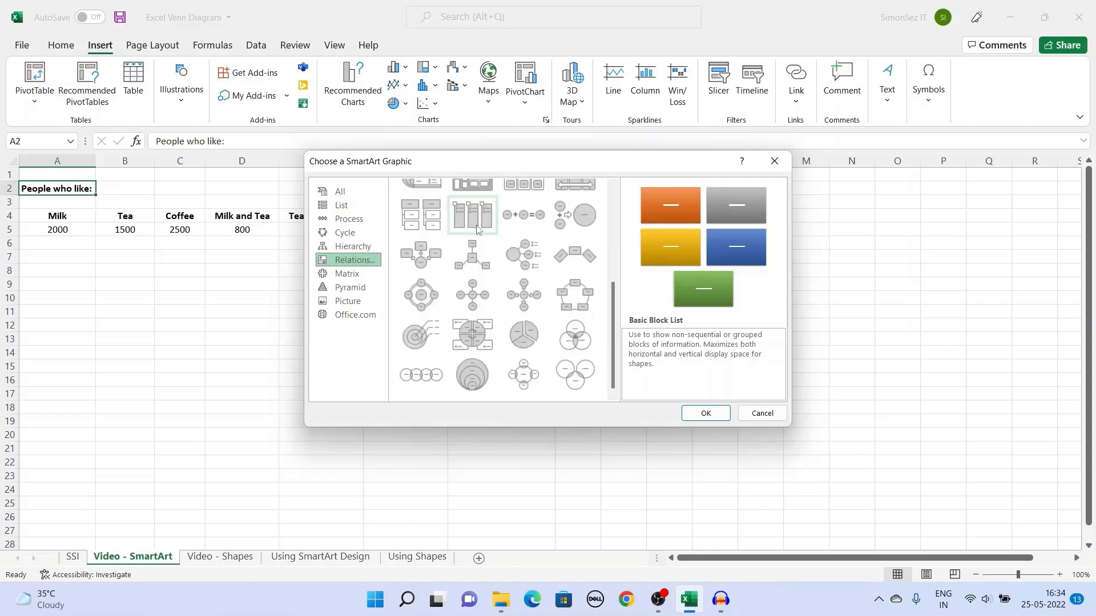
# - Insert a Basic Venn SmartArt graphic, move it over columns G to N and enlarge it up to row 4
pyautogui.click(575, 333)
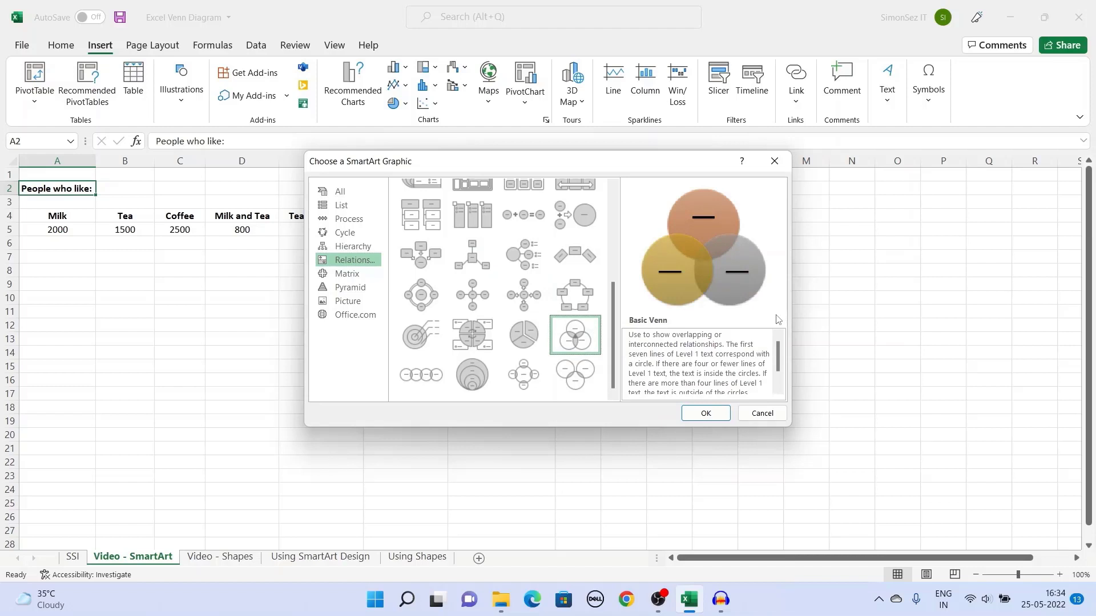
pyautogui.click(706, 413)
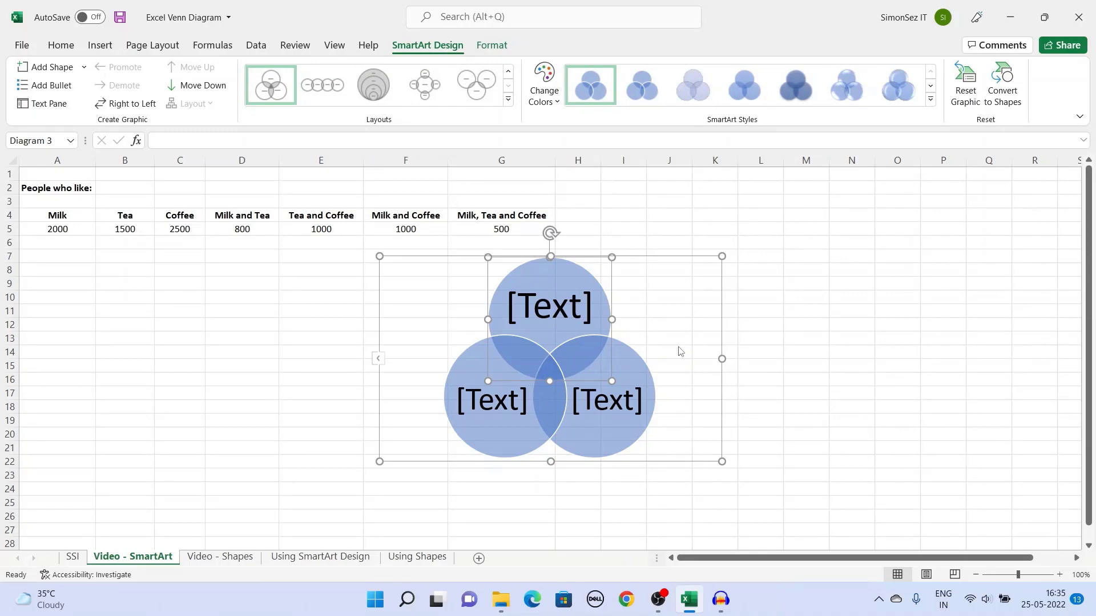
pyautogui.click(654, 294)
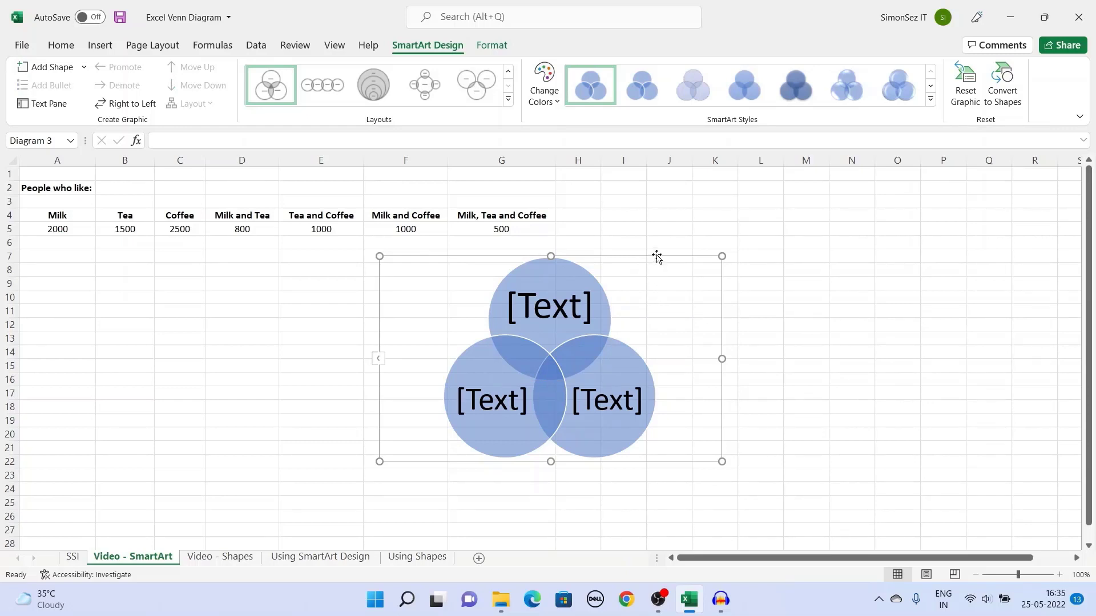
pyautogui.moveTo(657, 257); pyautogui.dragTo(772, 262)
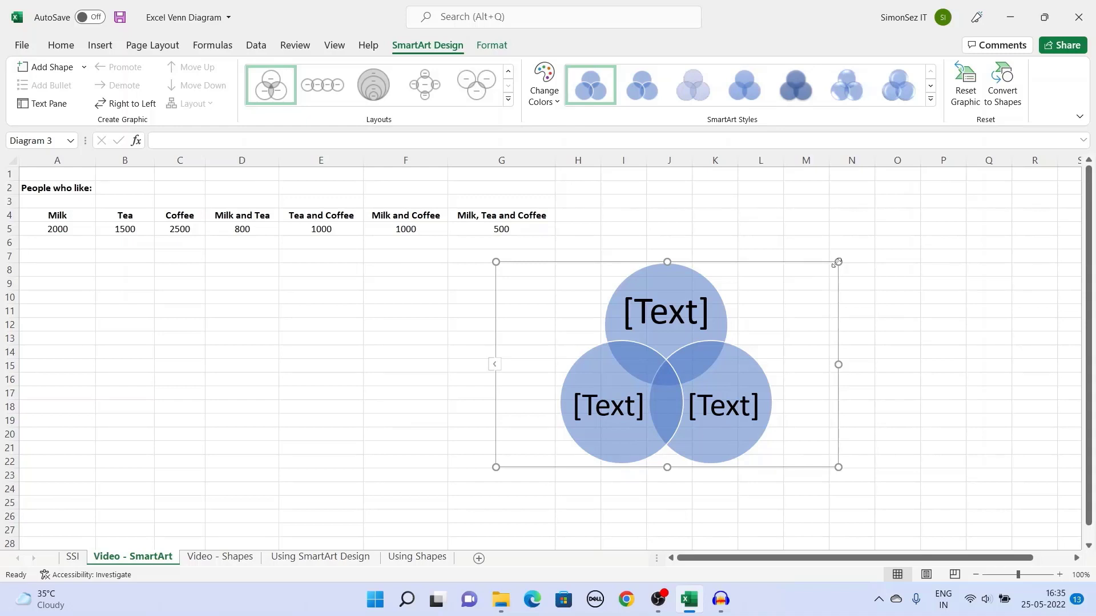
pyautogui.moveTo(838, 262); pyautogui.dragTo(882, 212)
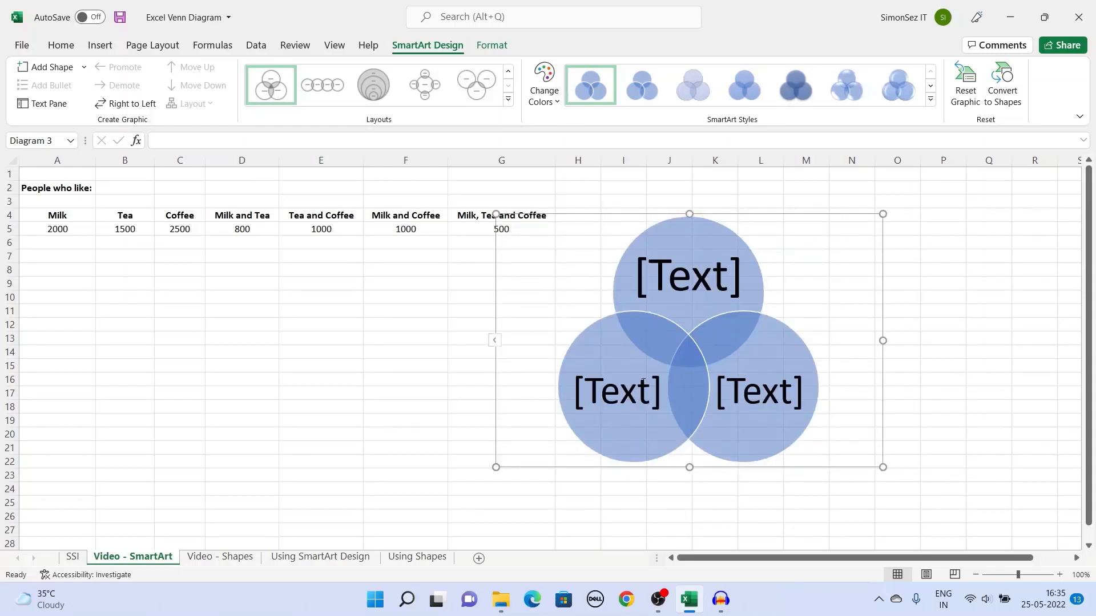
# - Examine where text can be entered for the Venn circles, both inside the circles and in the text pane
pyautogui.click(691, 244)
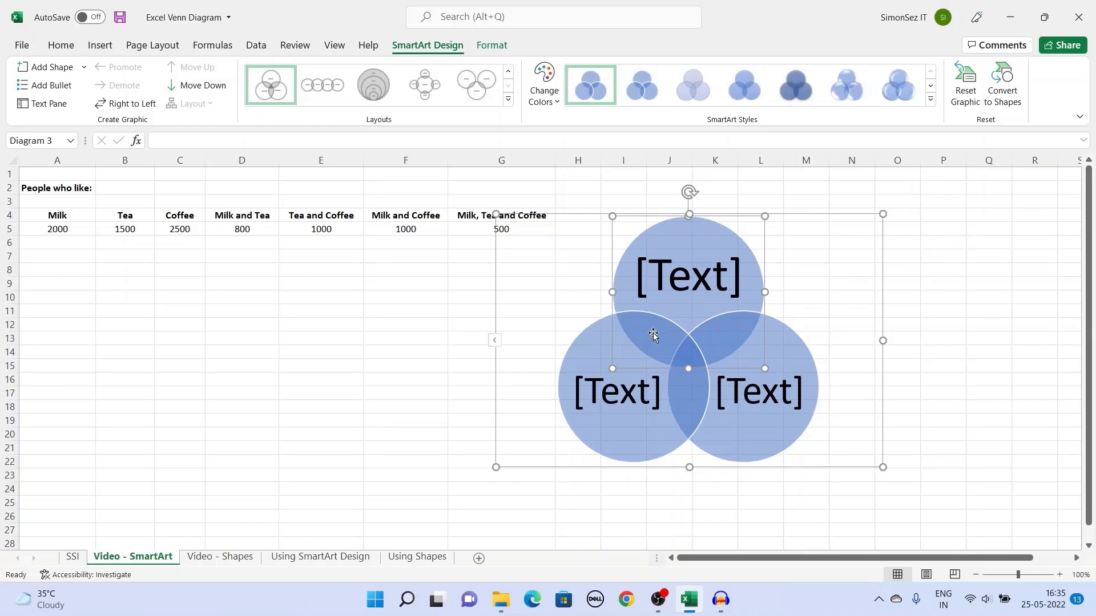
pyautogui.click(596, 387)
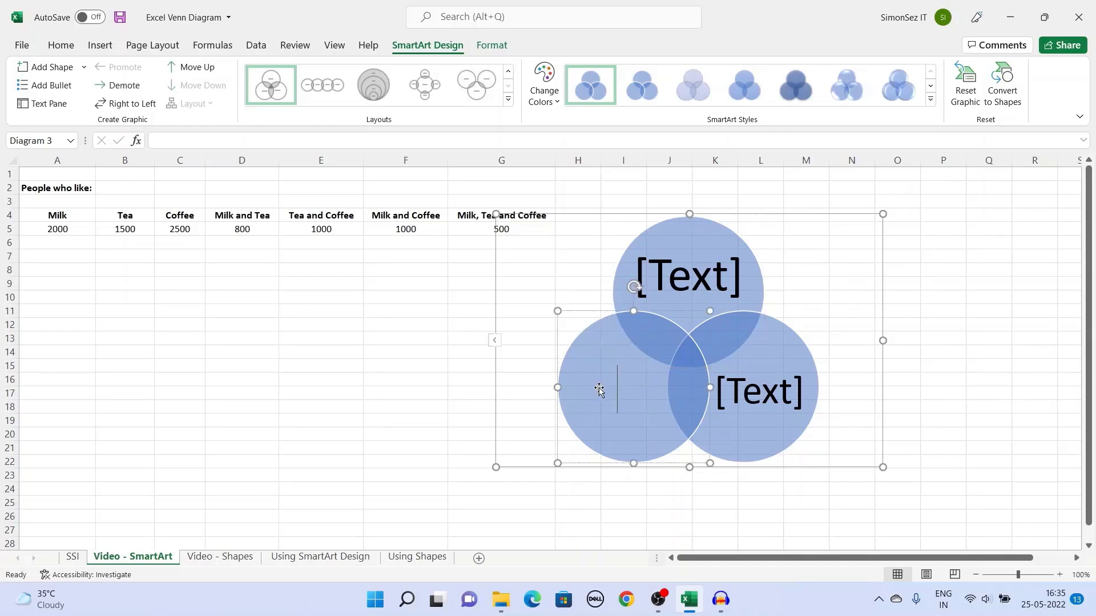
pyautogui.click(516, 350)
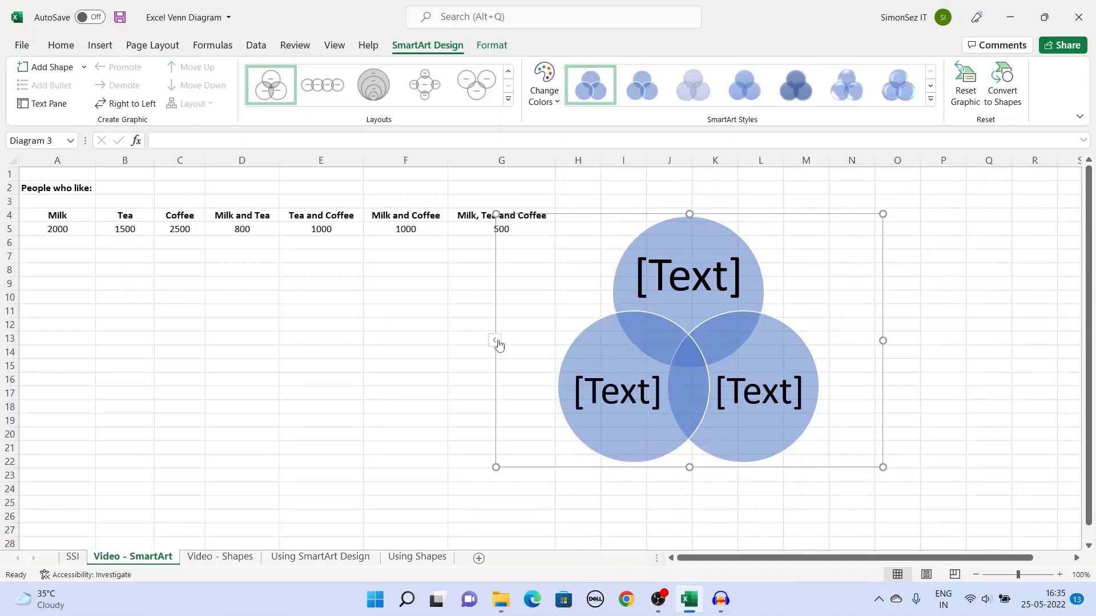
pyautogui.click(494, 340)
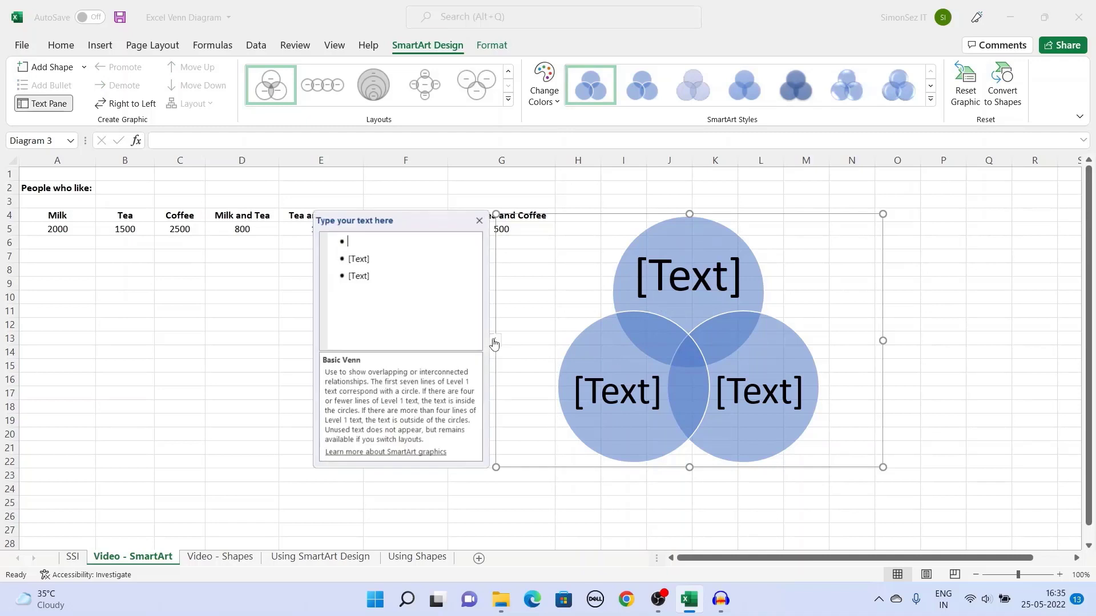
pyautogui.click(480, 220)
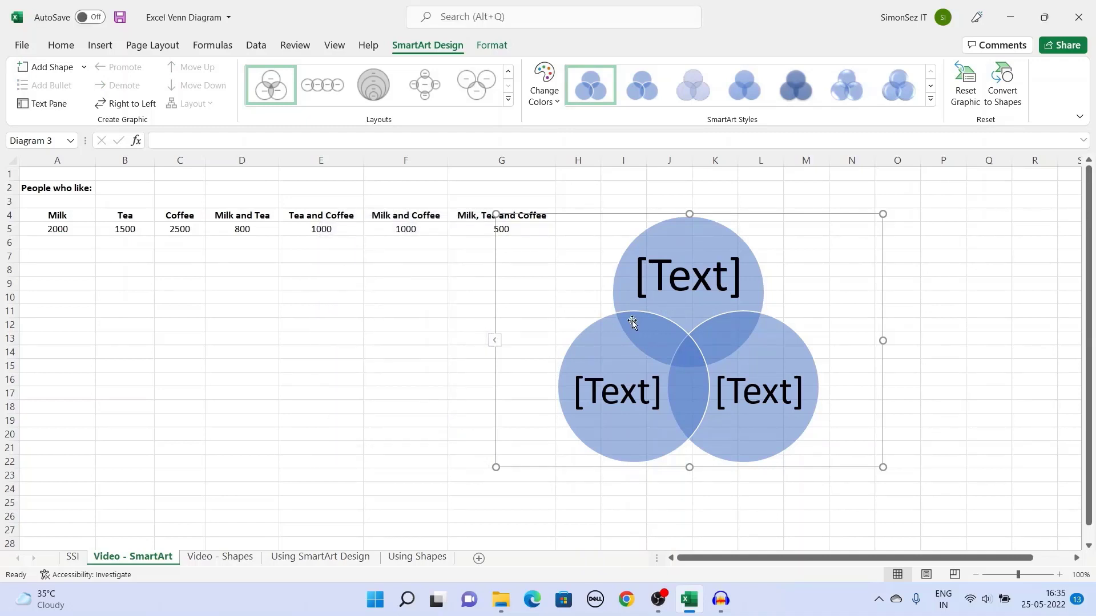
# - Insert a text box reading "Text" over the overlap of the upper and lower-left Venn circles
pyautogui.click(98, 48)
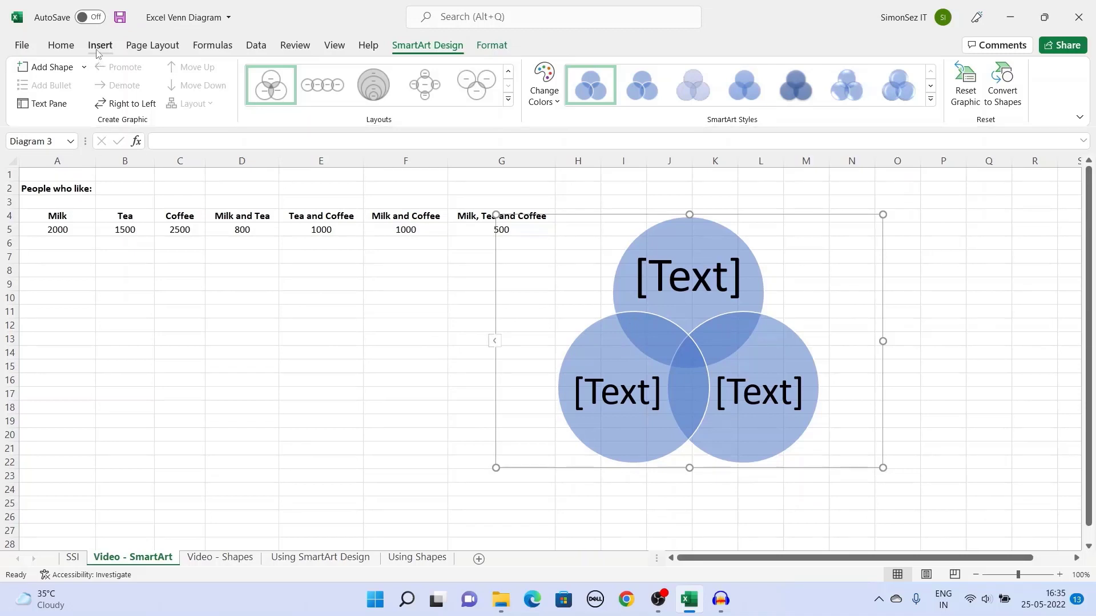
pyautogui.click(184, 105)
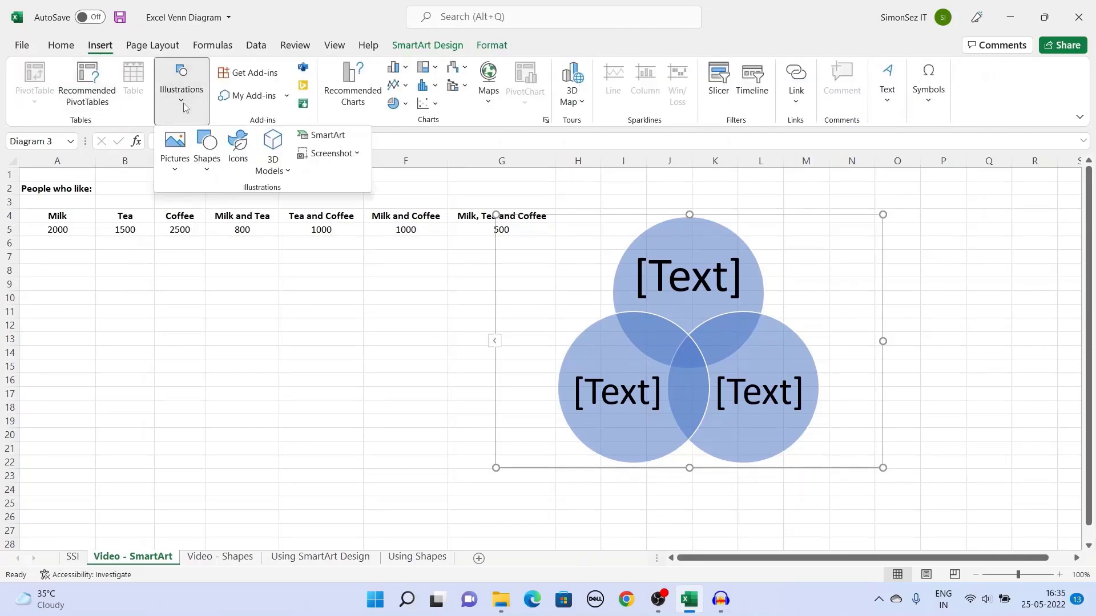
pyautogui.click(206, 168)
pyautogui.click(201, 209)
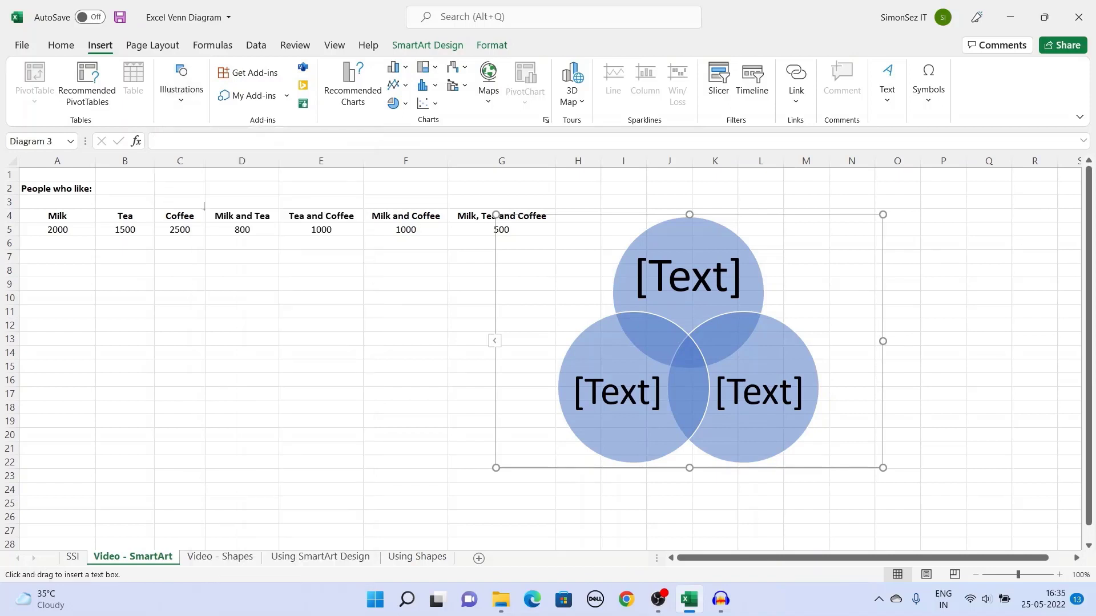
pyautogui.moveTo(626, 315); pyautogui.dragTo(683, 355)
pyautogui.write('Text')
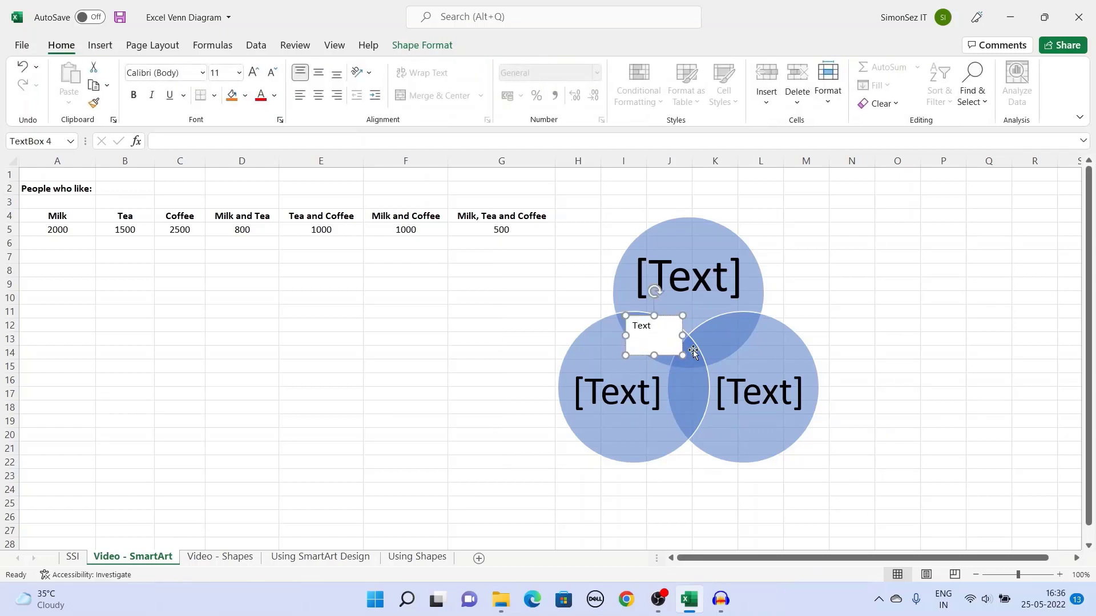
# - Format the overlap text box with no fill and no line
pyautogui.click(605, 363)
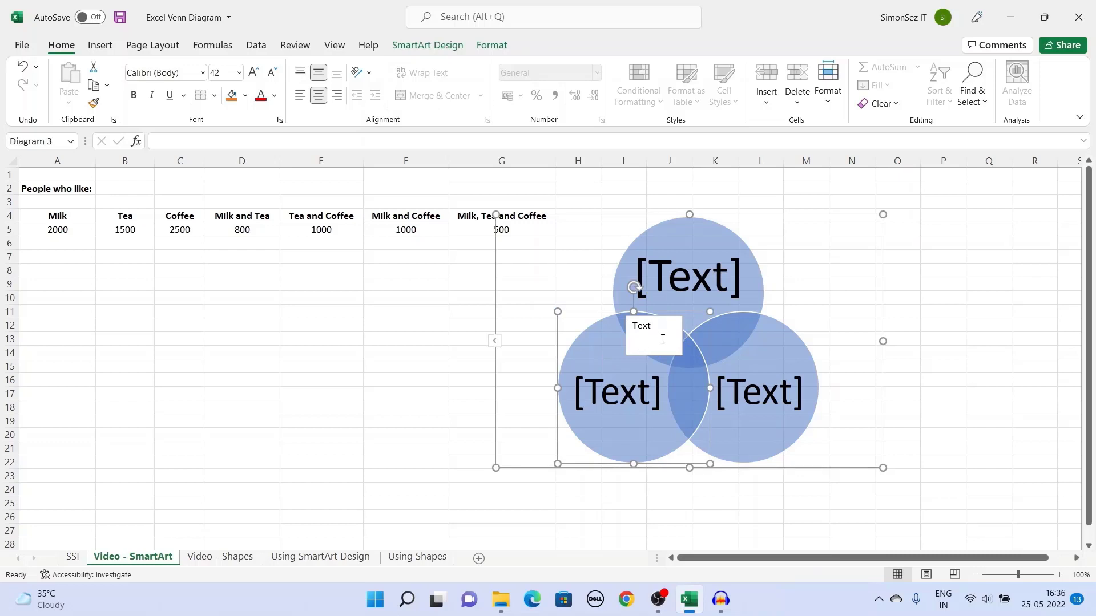
pyautogui.click(663, 340)
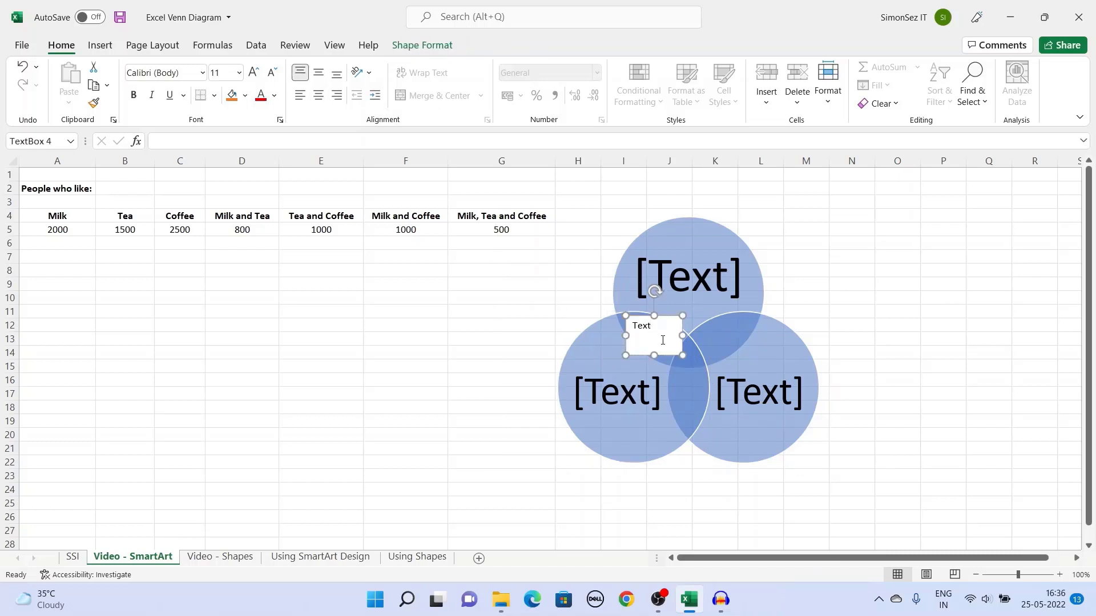
pyautogui.rightClick(663, 340)
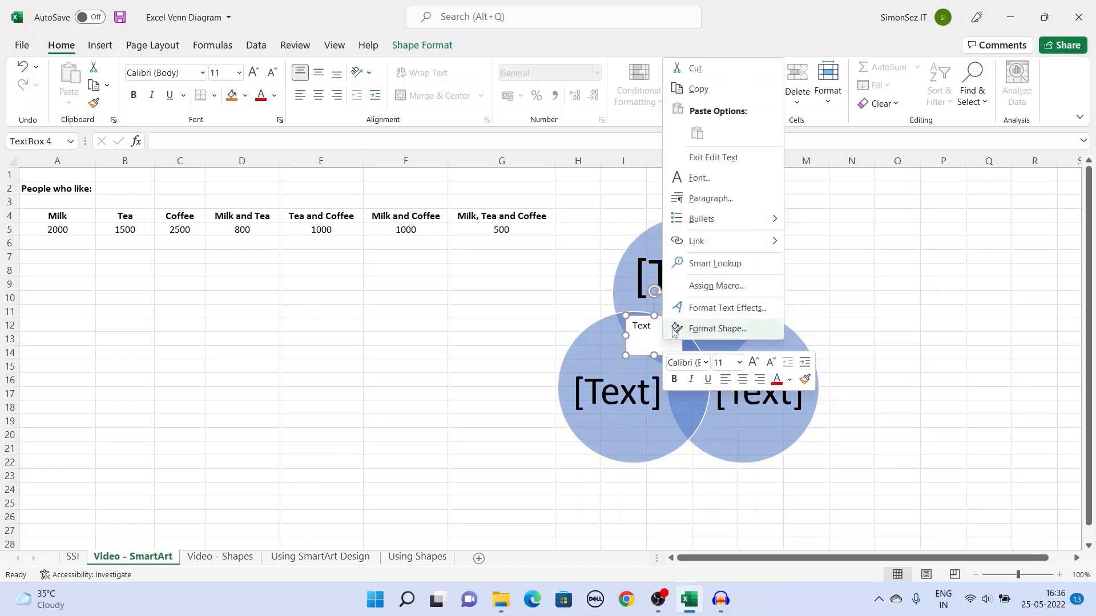
pyautogui.click(709, 330)
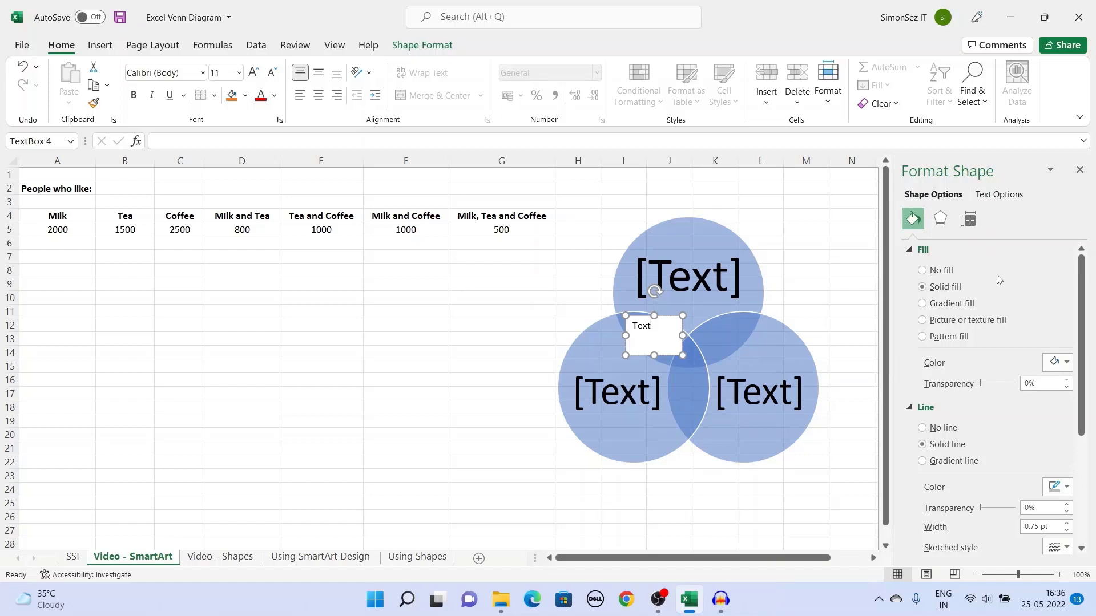
pyautogui.click(932, 273)
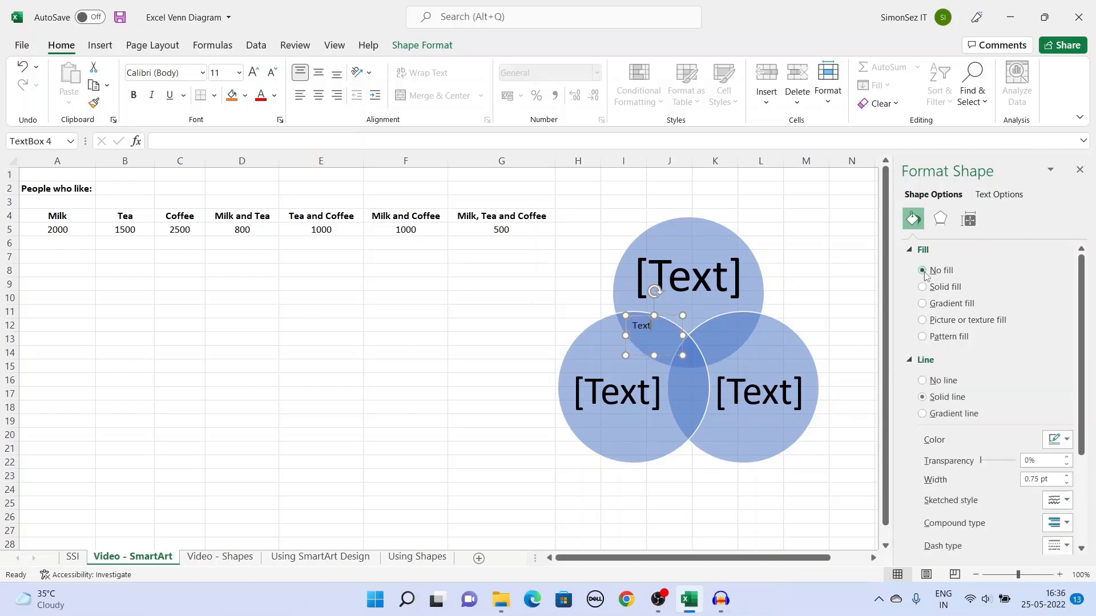
pyautogui.click(922, 381)
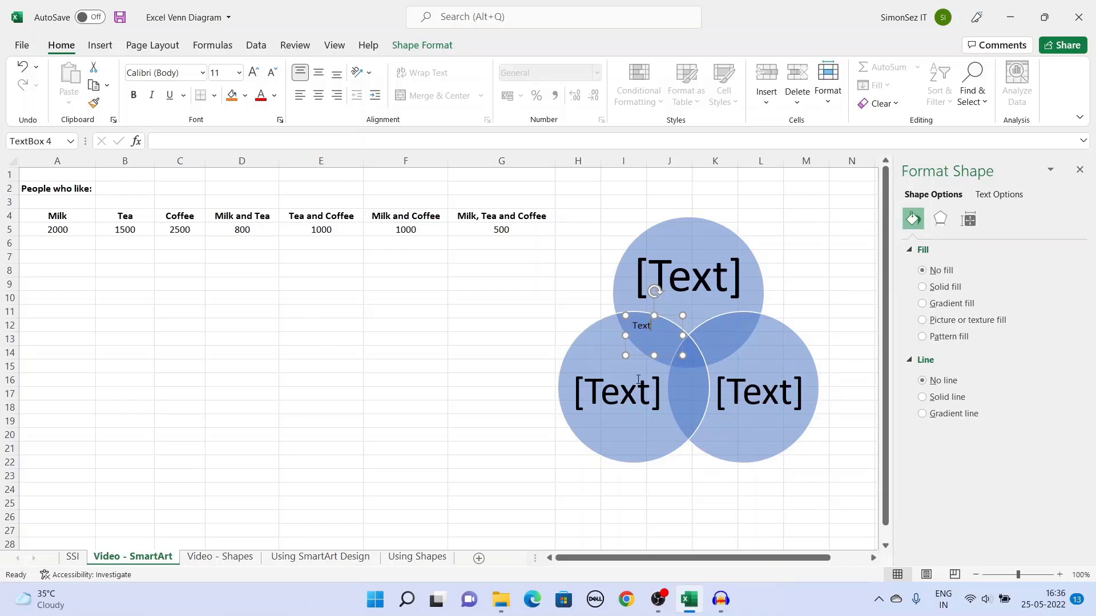
# - Add a fourth circle to the Venn graphic, close the shape formatting options, and delete the added circle
pyautogui.click(739, 349)
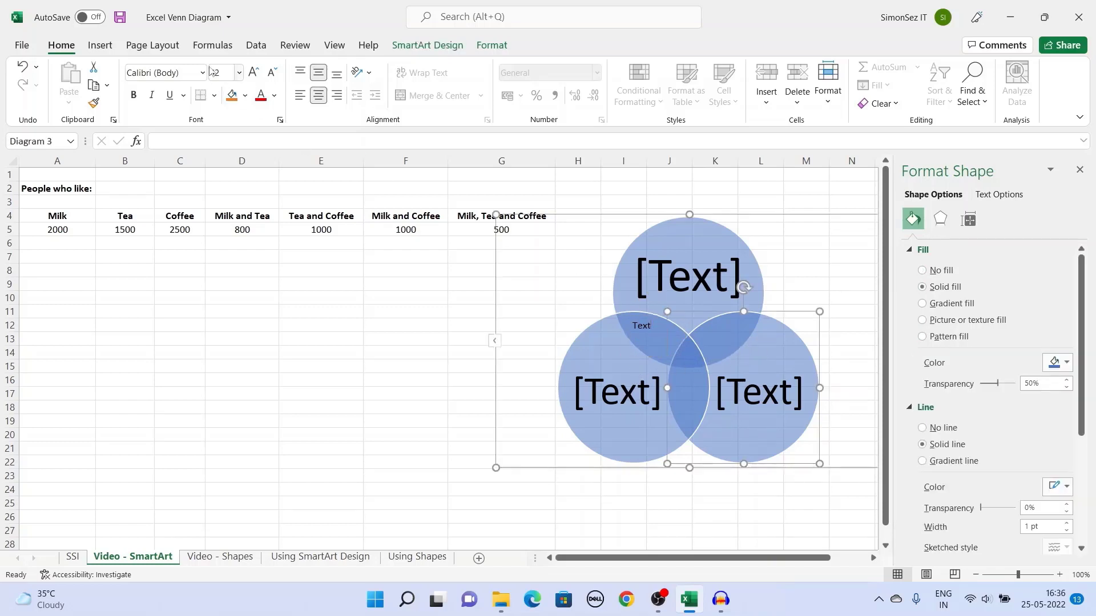
pyautogui.click(407, 49)
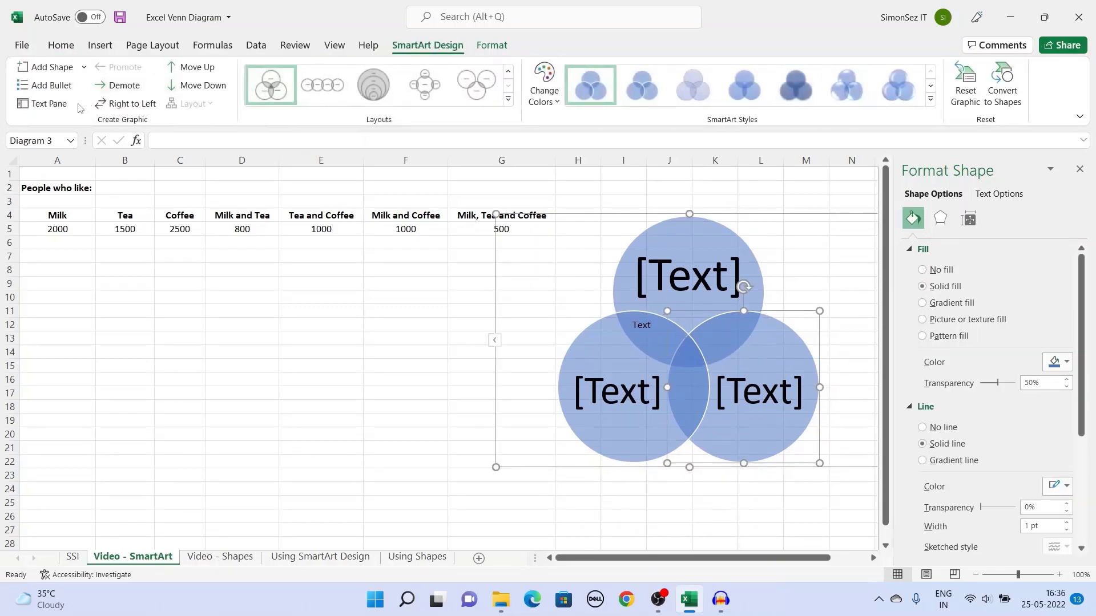
pyautogui.click(52, 67)
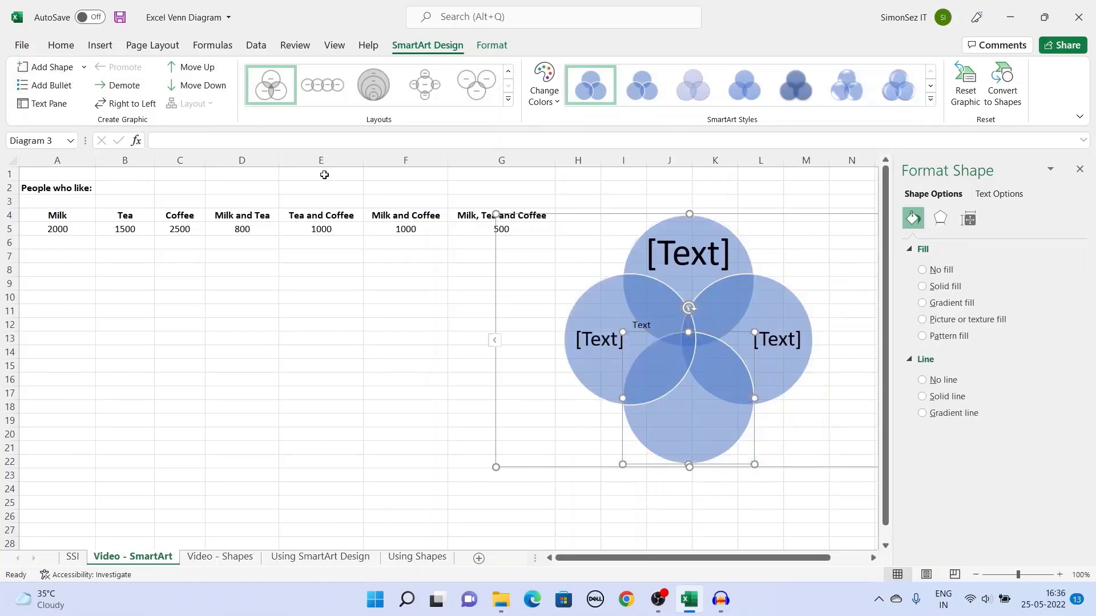
pyautogui.click(1079, 169)
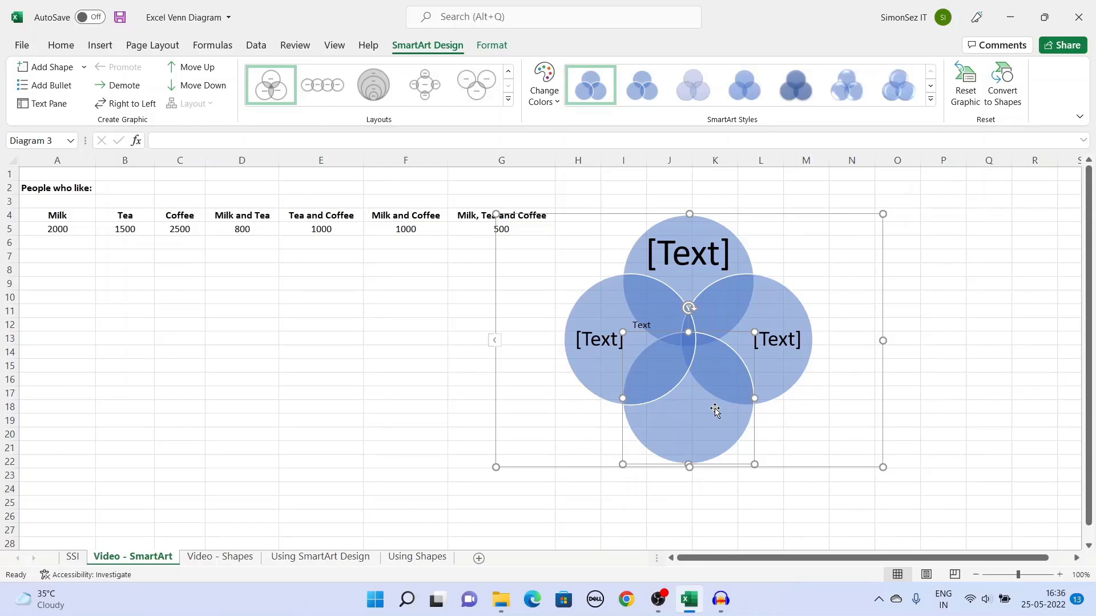
pyautogui.press('Delete')
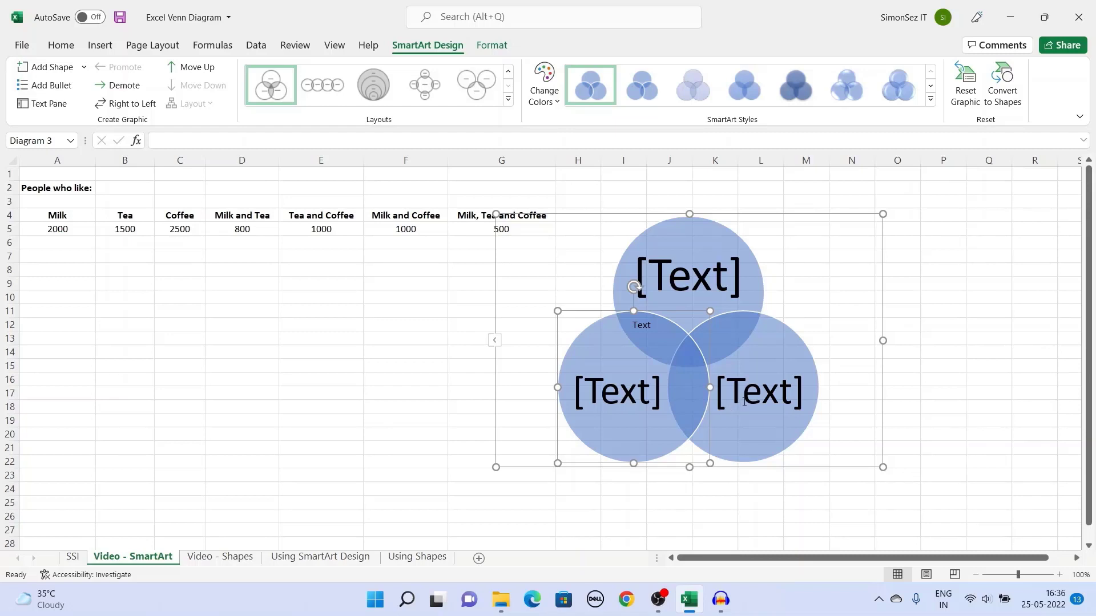
# - On the Video - Shapes sheet, draw an oval about 4 cm high and 4.7 cm wide below the table, over columns I to K
pyautogui.click(502, 45)
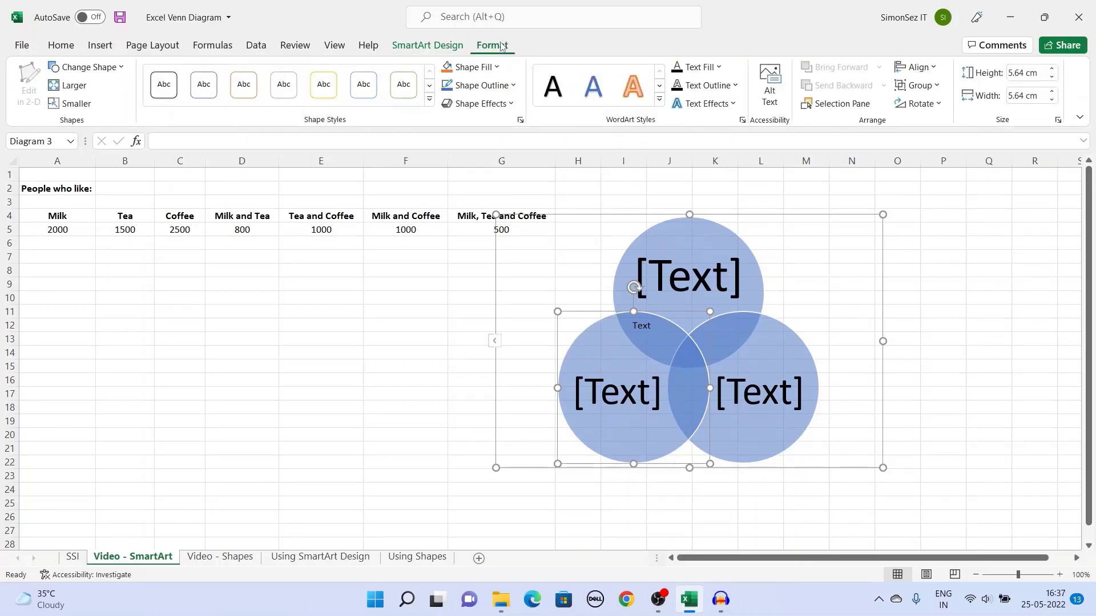
pyautogui.click(216, 558)
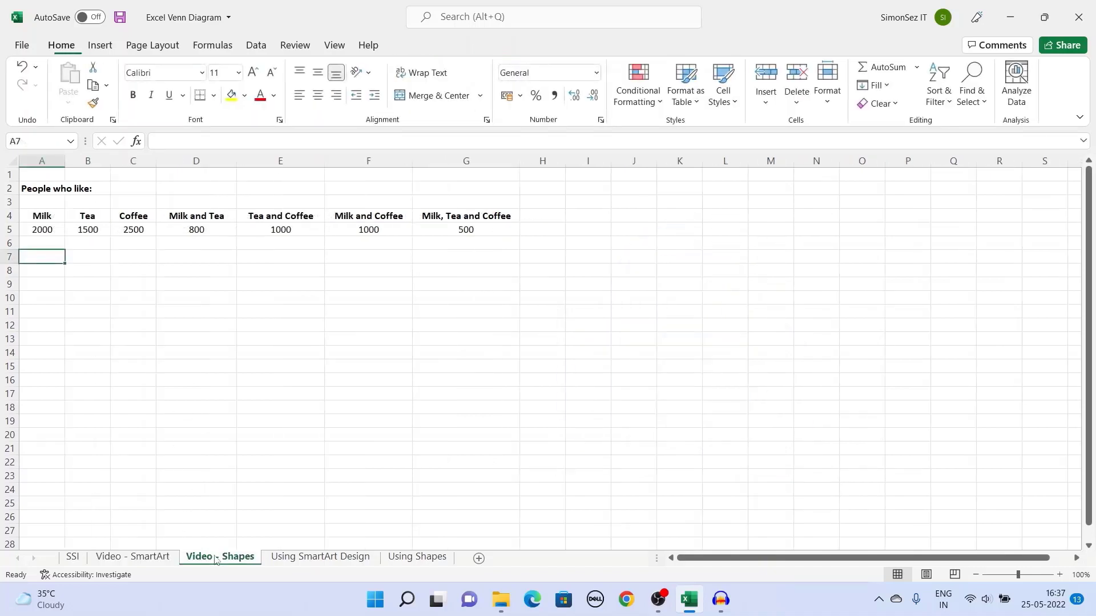
pyautogui.click(522, 377)
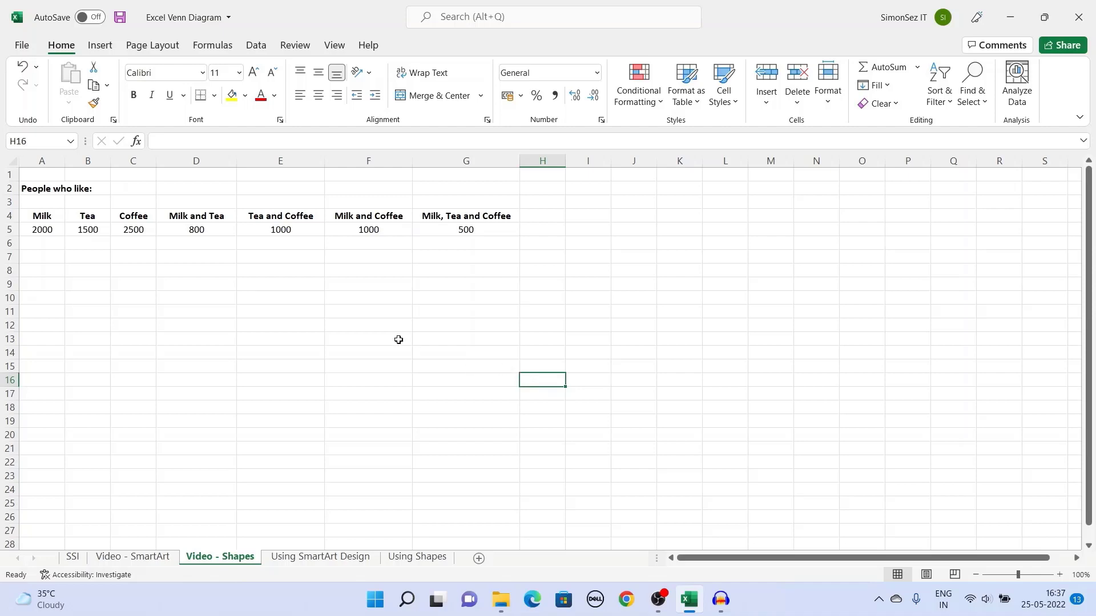
pyautogui.click(101, 48)
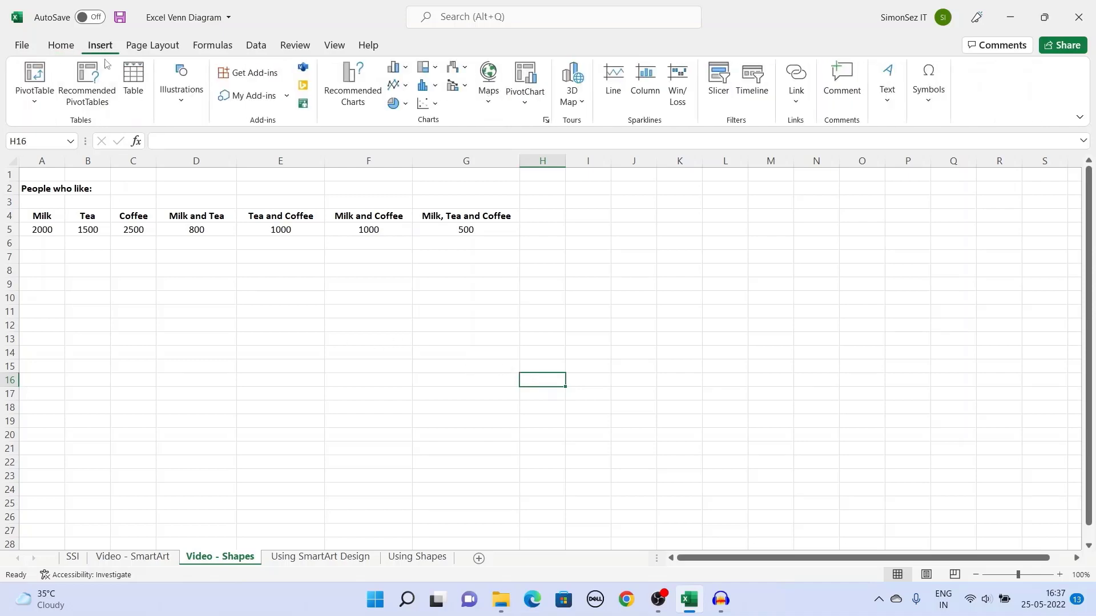
pyautogui.click(182, 103)
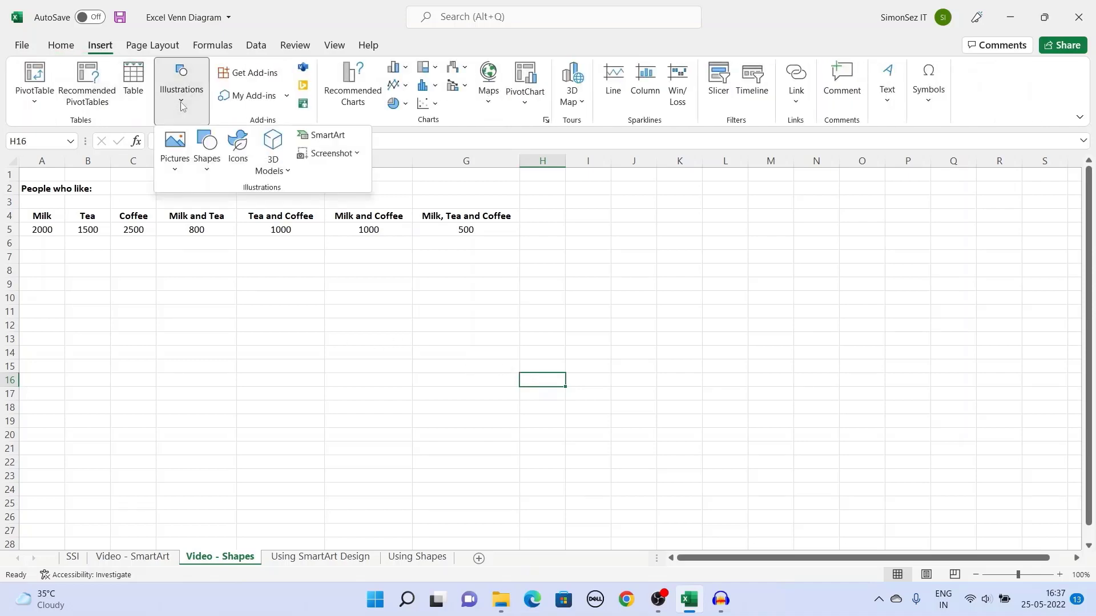
pyautogui.click(207, 166)
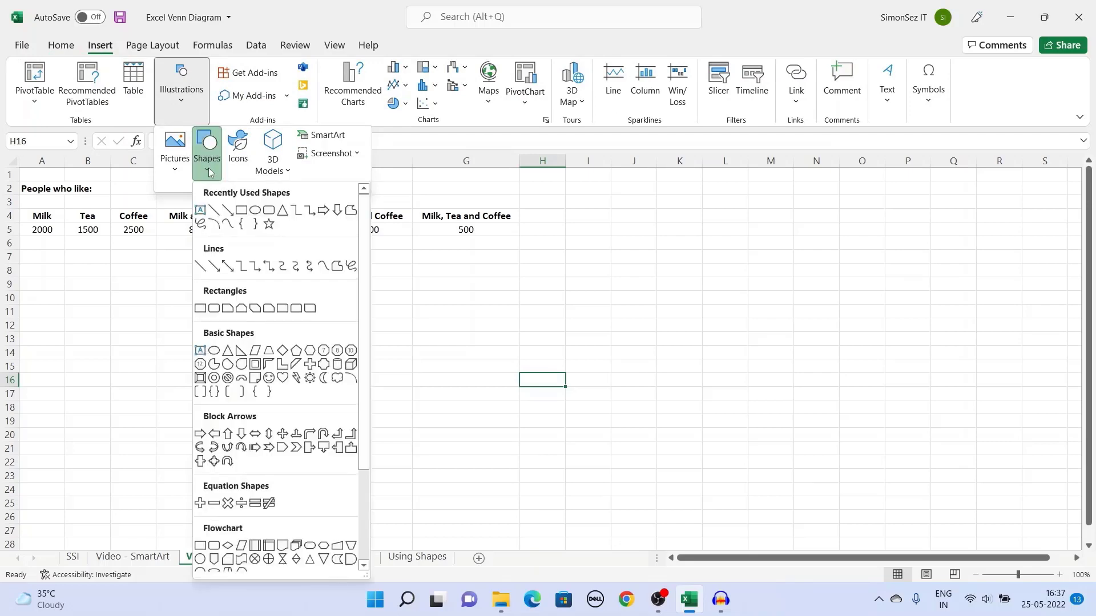
pyautogui.click(255, 210)
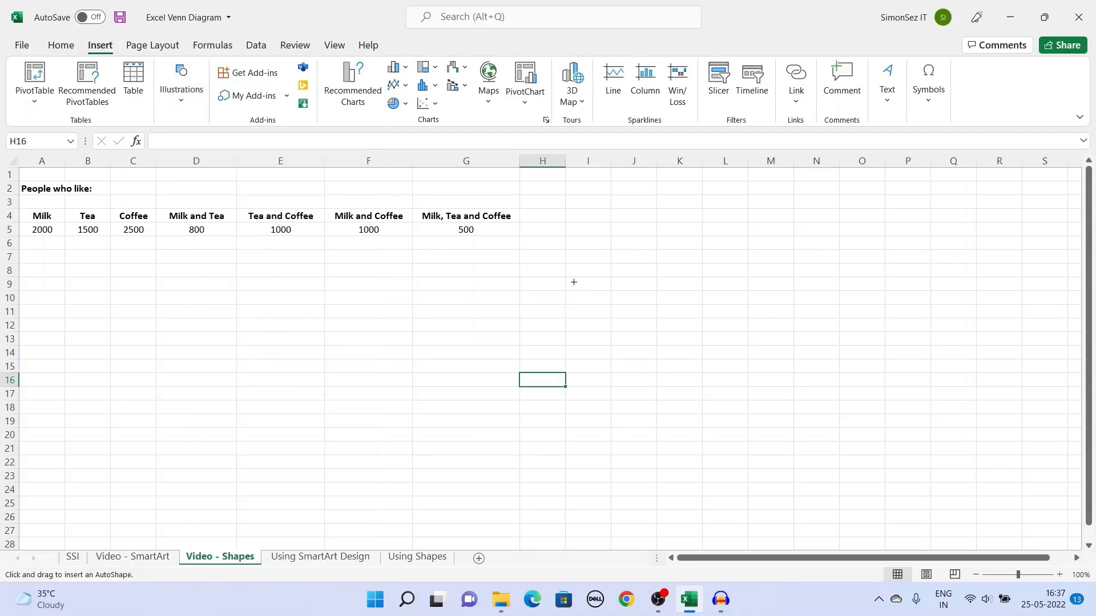
pyautogui.moveTo(565, 277); pyautogui.dragTo(690, 387)
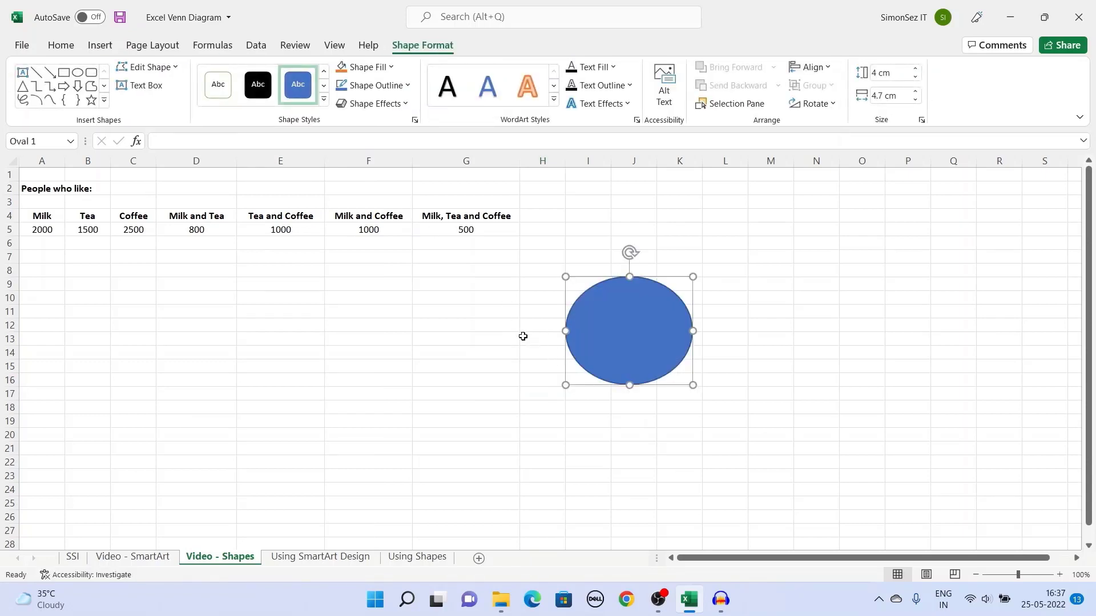
# - Draw two more ovals of about the same size, overlapping each other and the lower part of the first oval
pyautogui.click(78, 72)
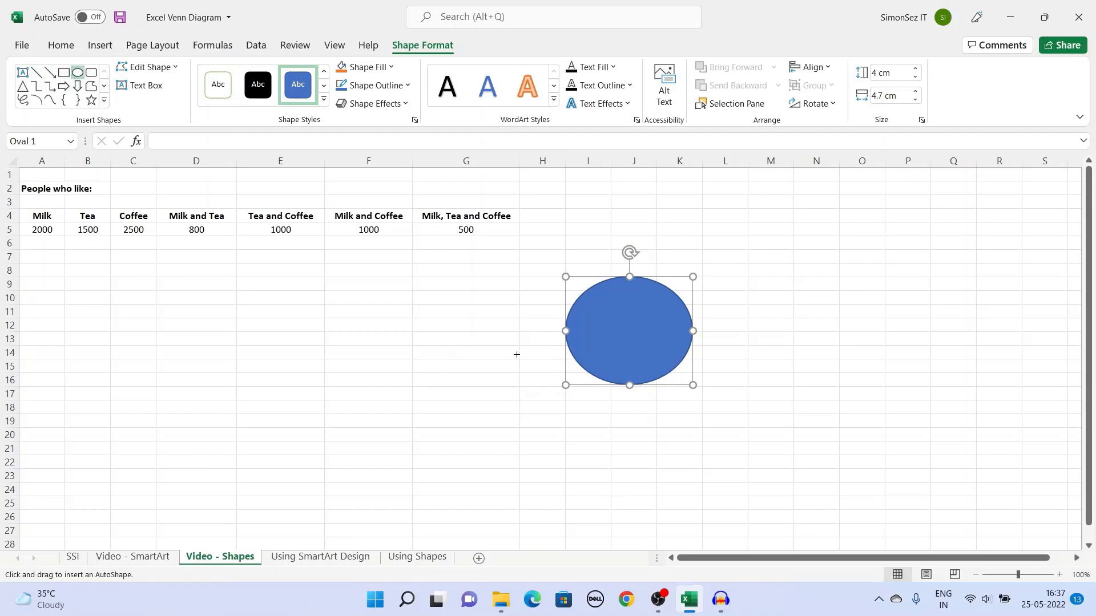
pyautogui.moveTo(519, 344)
pyautogui.mouseDown()
pyautogui.moveTo(622, 411)
pyautogui.moveTo(653, 447)
pyautogui.moveTo(647, 459)
pyautogui.mouseUp()
pyautogui.click(78, 73)
pyautogui.moveTo(707, 352)
pyautogui.mouseDown()
pyautogui.moveTo(592, 435)
pyautogui.moveTo(579, 460)
pyautogui.mouseUp()
# - Move the third oval to the right to form a Venn layout and enlarge it to about 4.26 cm high by 5.1 cm wide
pyautogui.moveTo(680, 409); pyautogui.dragTo(713, 406)
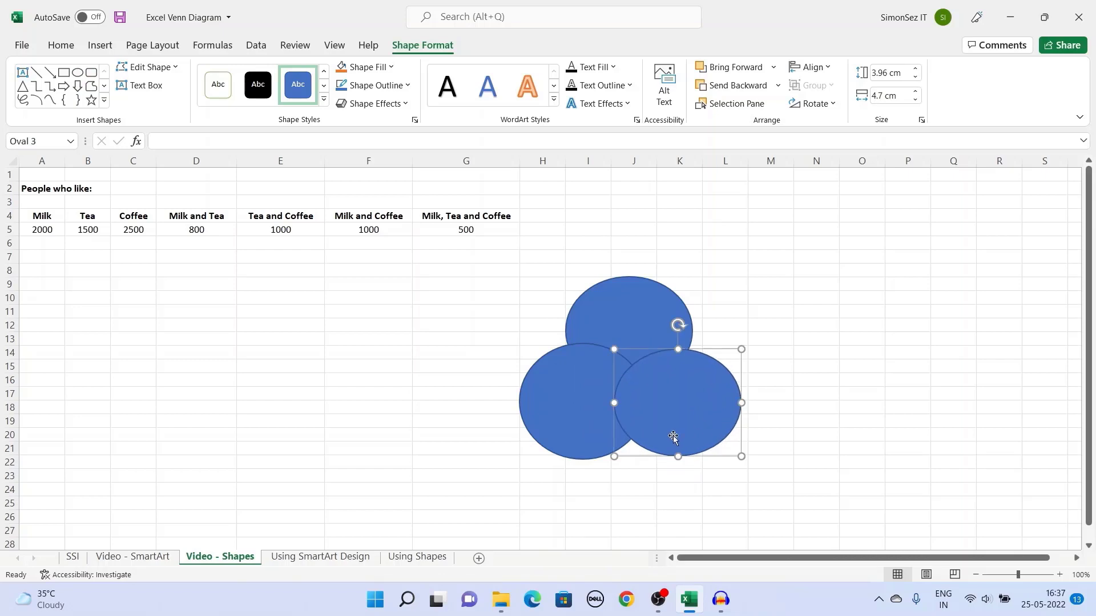
pyautogui.moveTo(741, 457); pyautogui.dragTo(752, 465)
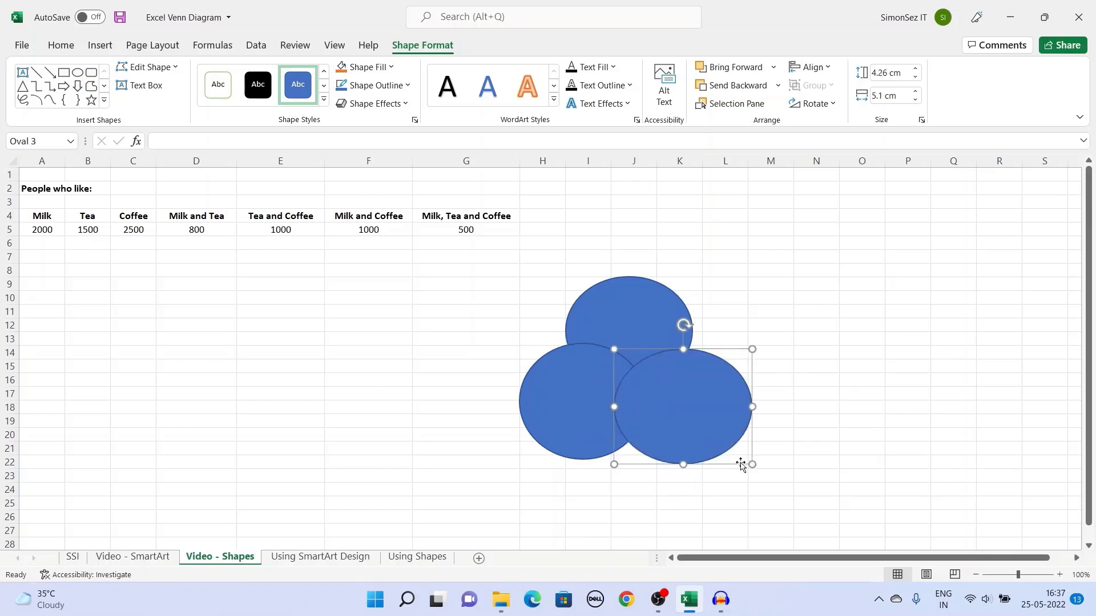
pyautogui.click(401, 396)
pyautogui.click(631, 399)
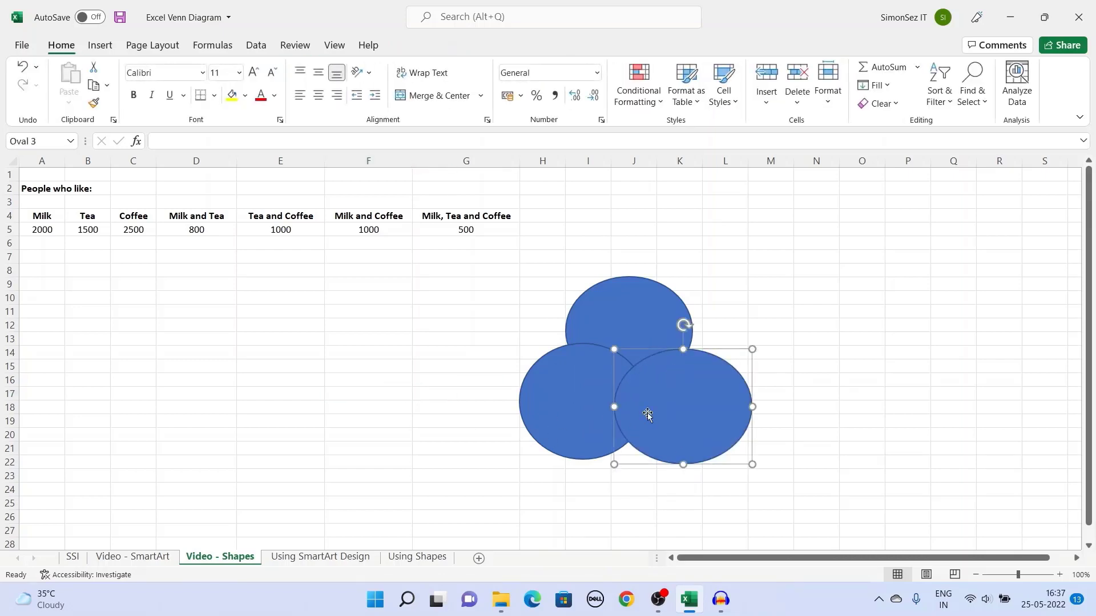
# - Set the fill transparency of all three ovals to 50% and shift them together slightly up and to the right
pyautogui.click(637, 328)
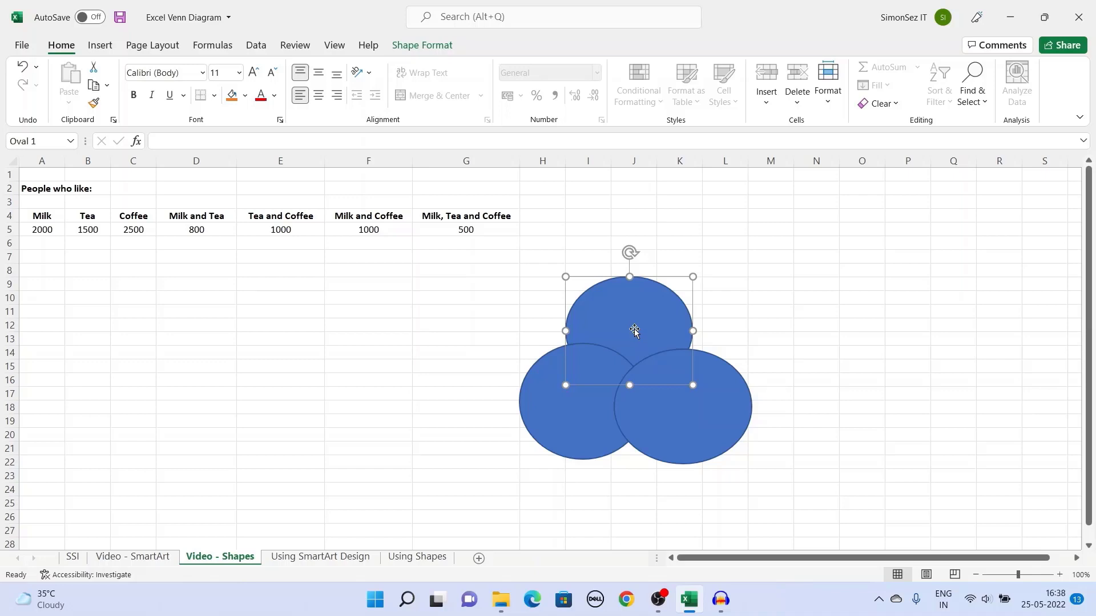
pyautogui.keyDown('shift'); pyautogui.click(575, 408); pyautogui.keyUp('shift')
pyautogui.keyDown('shift'); pyautogui.click(705, 414); pyautogui.keyUp('shift')
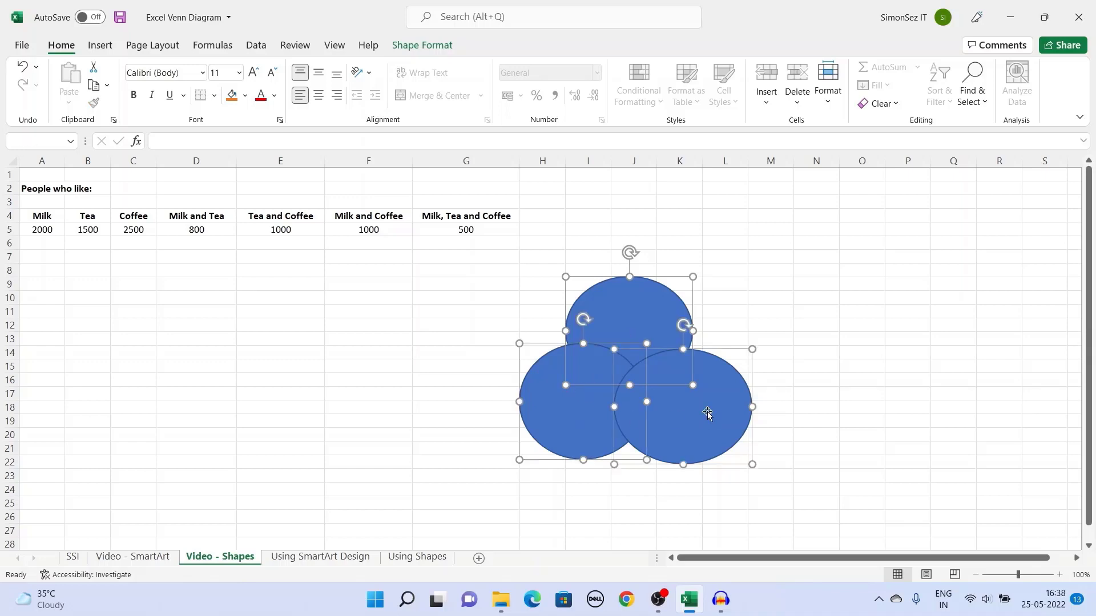
pyautogui.rightClick(707, 414)
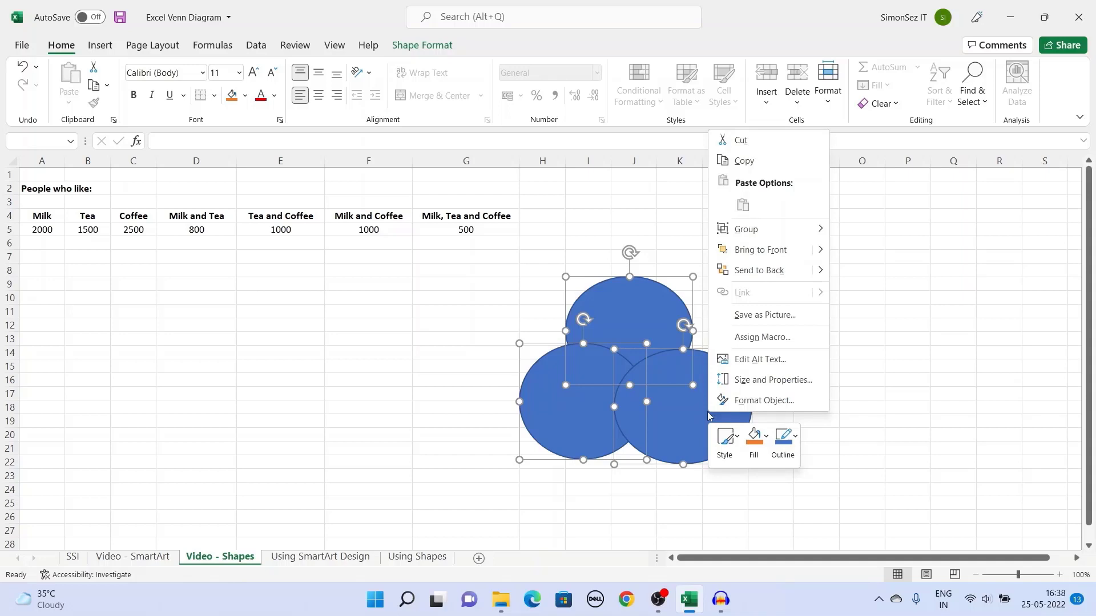
pyautogui.click(743, 404)
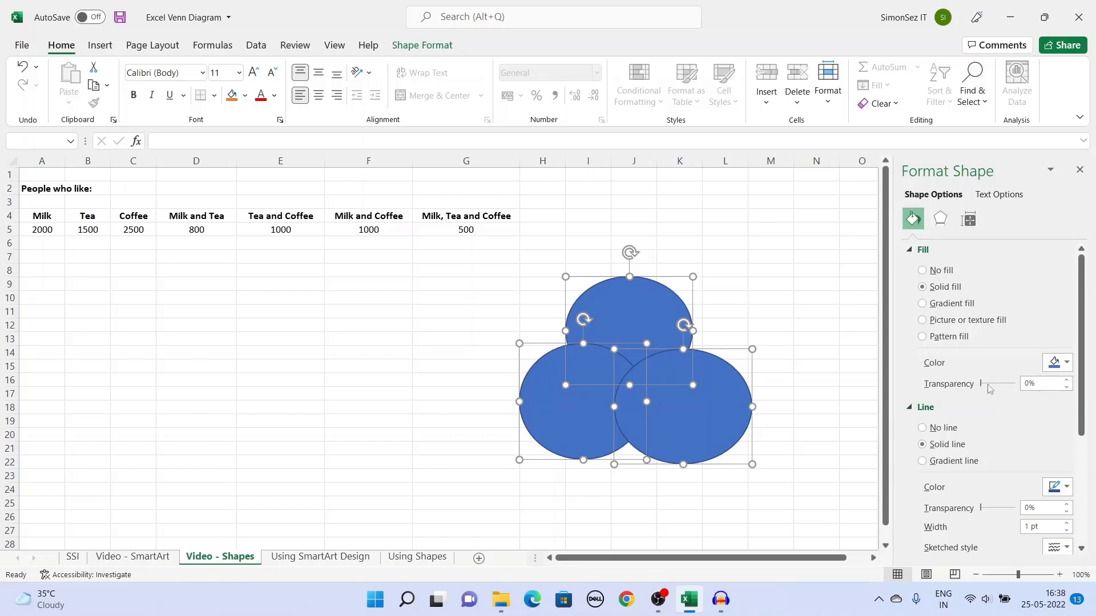
pyautogui.click(1027, 383)
pyautogui.press('BackSpace')
pyautogui.write('50')
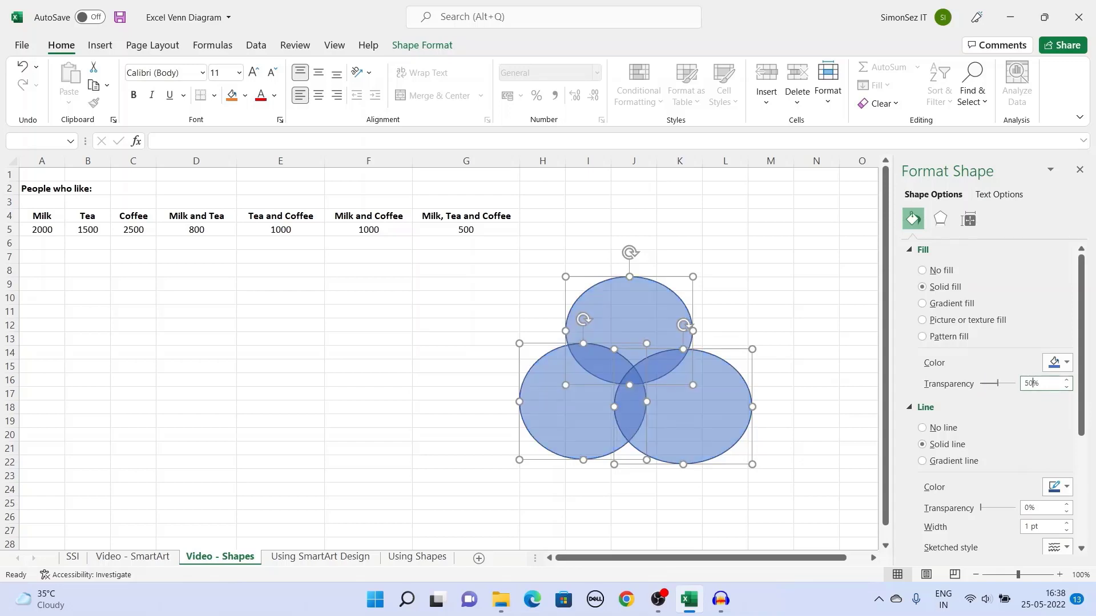
pyautogui.click(1080, 171)
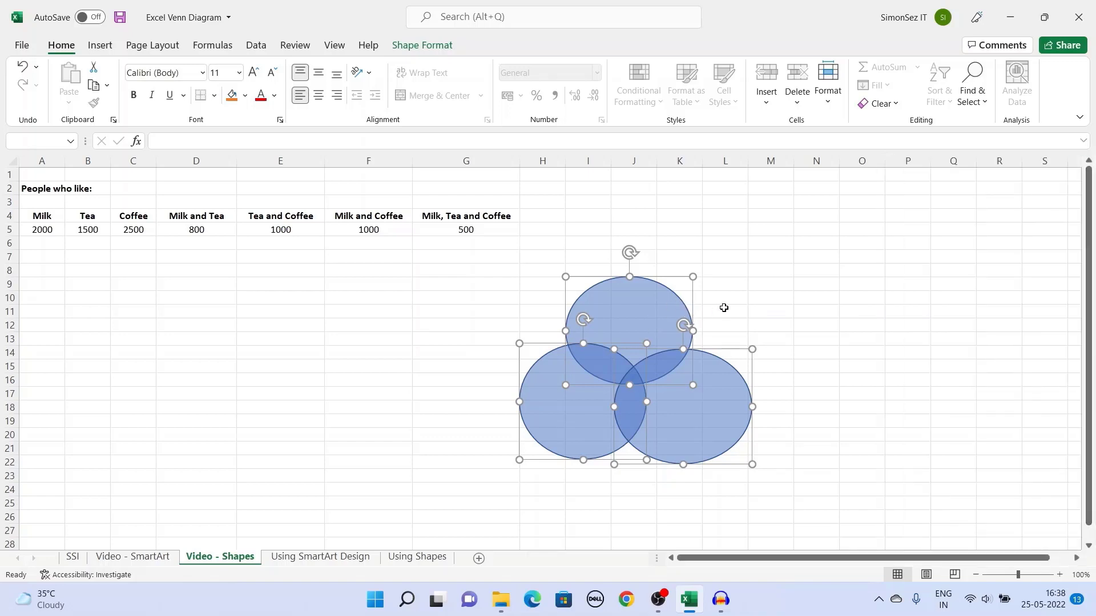
pyautogui.moveTo(684, 278); pyautogui.dragTo(705, 263)
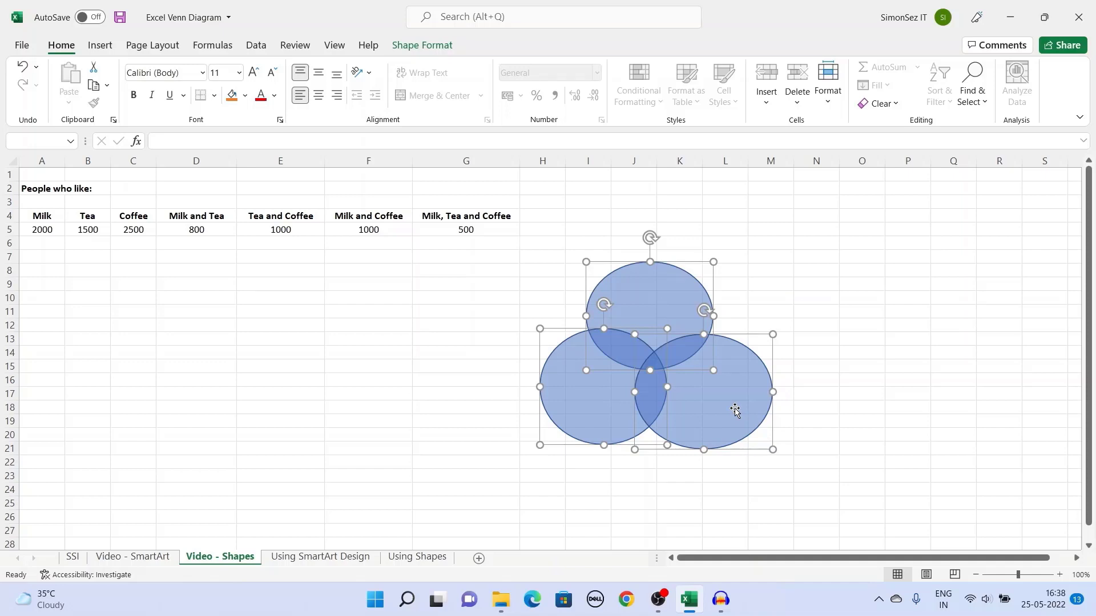
pyautogui.click(442, 50)
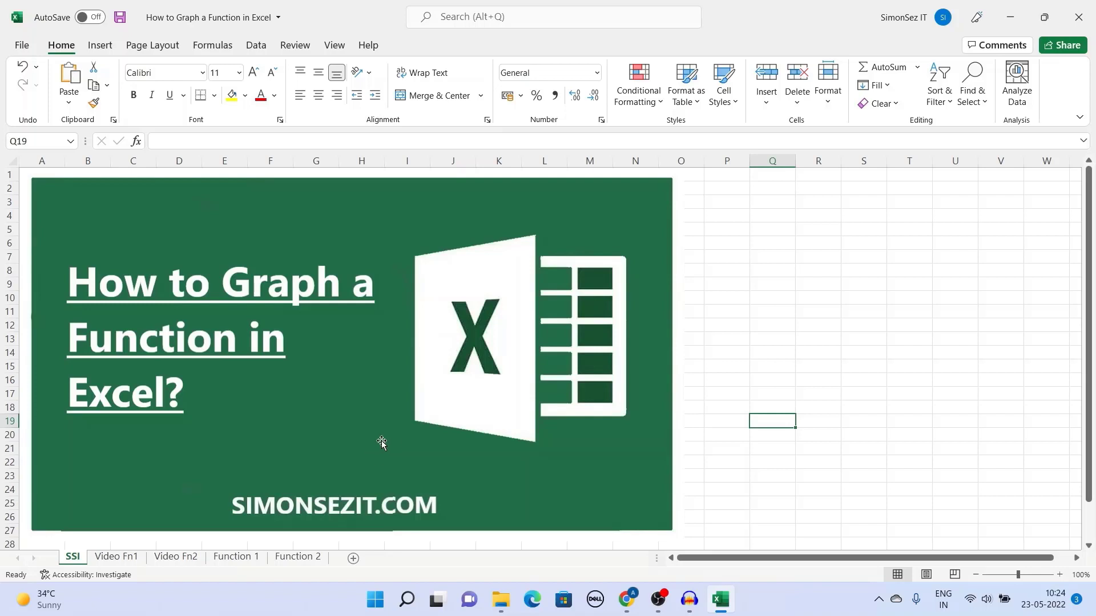
# - In the How to Graph a Function in Excel workbook, open the Video Fn1 sheet and examine its title row and input angles
pyautogui.click(121, 562)
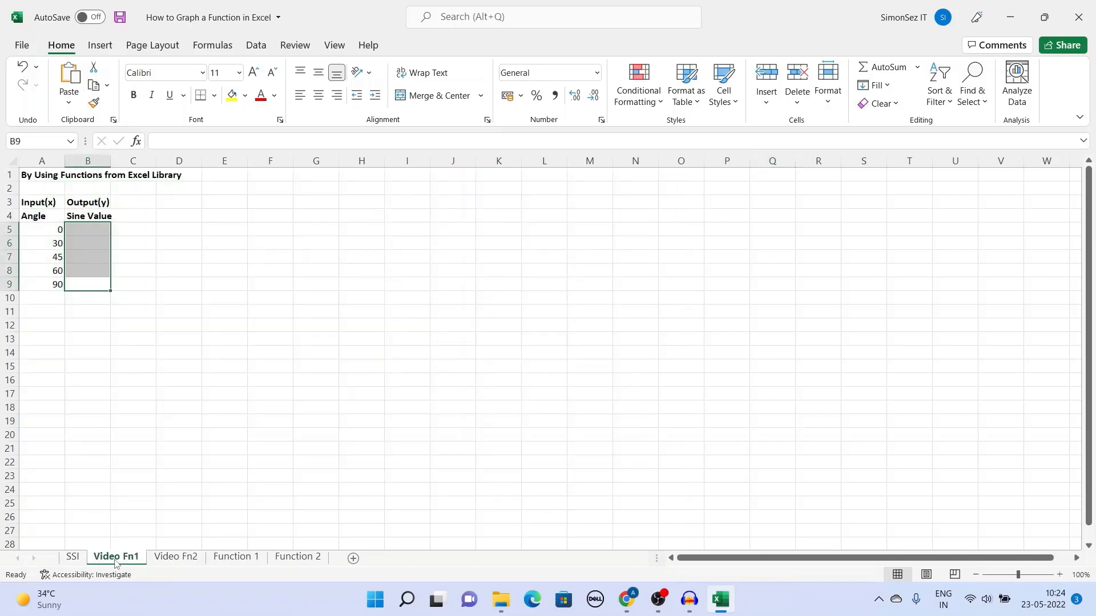
pyautogui.click(94, 231)
pyautogui.click(229, 260)
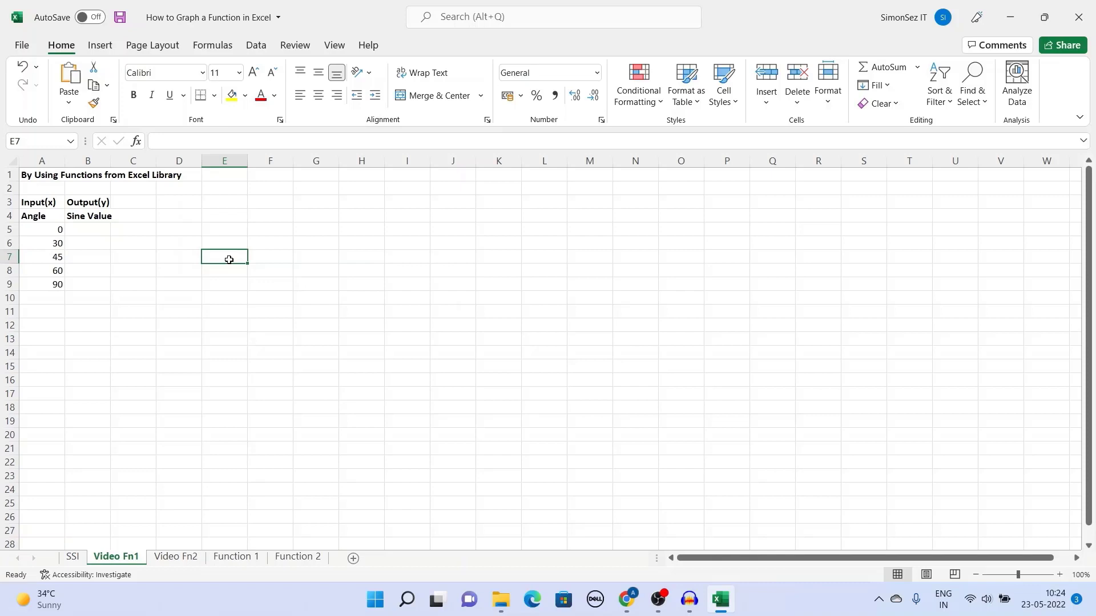
pyautogui.click(9, 175)
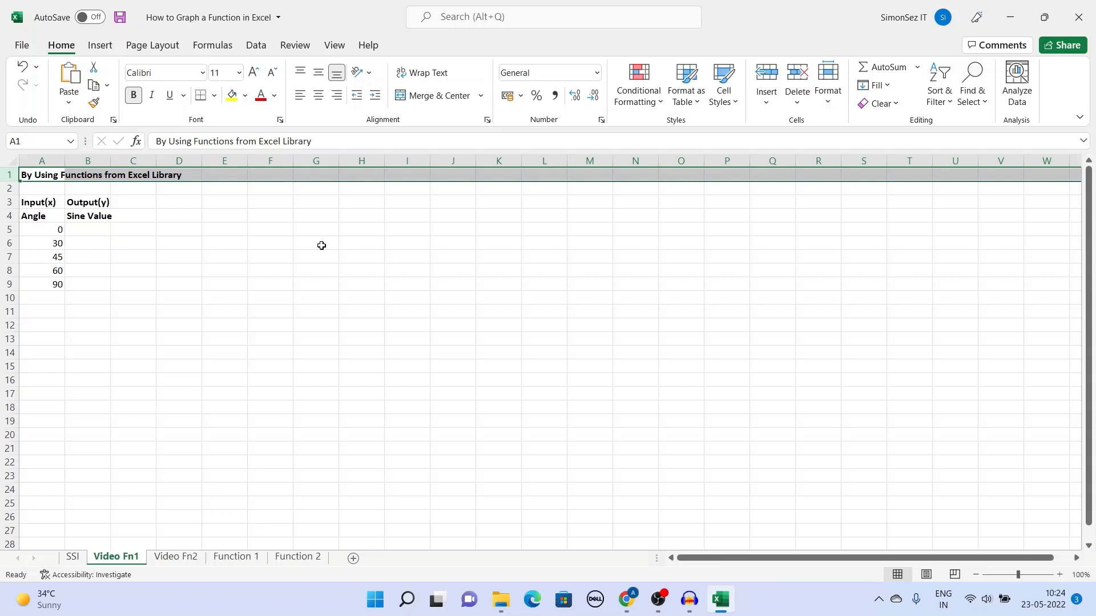
pyautogui.click(51, 231)
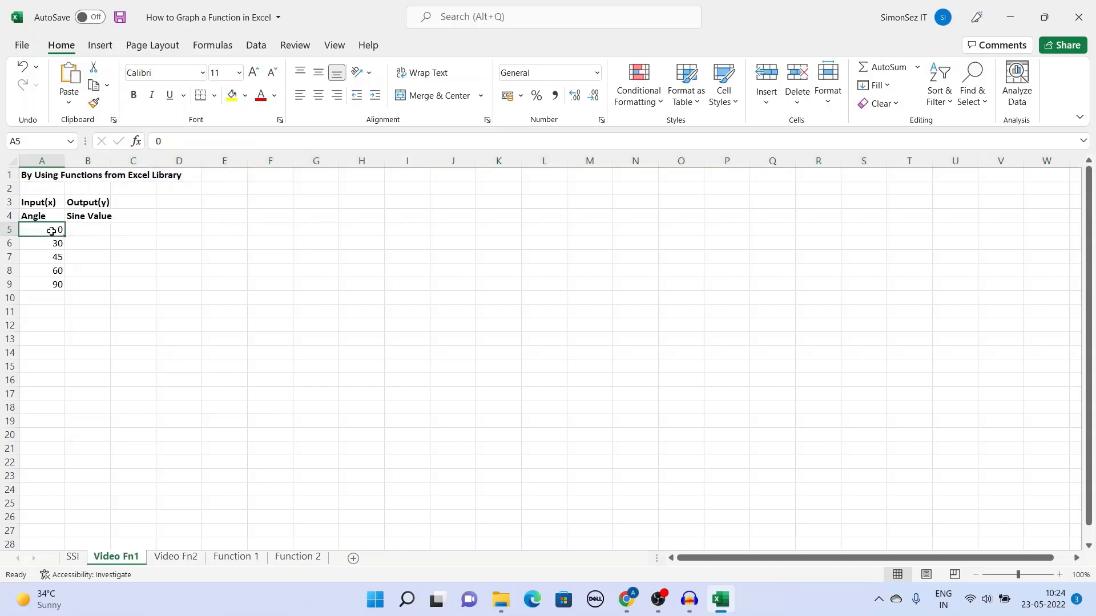
# - Insert the SIN function in B5 with A5 as its number, and fill the formula down to B9
pyautogui.click(93, 229)
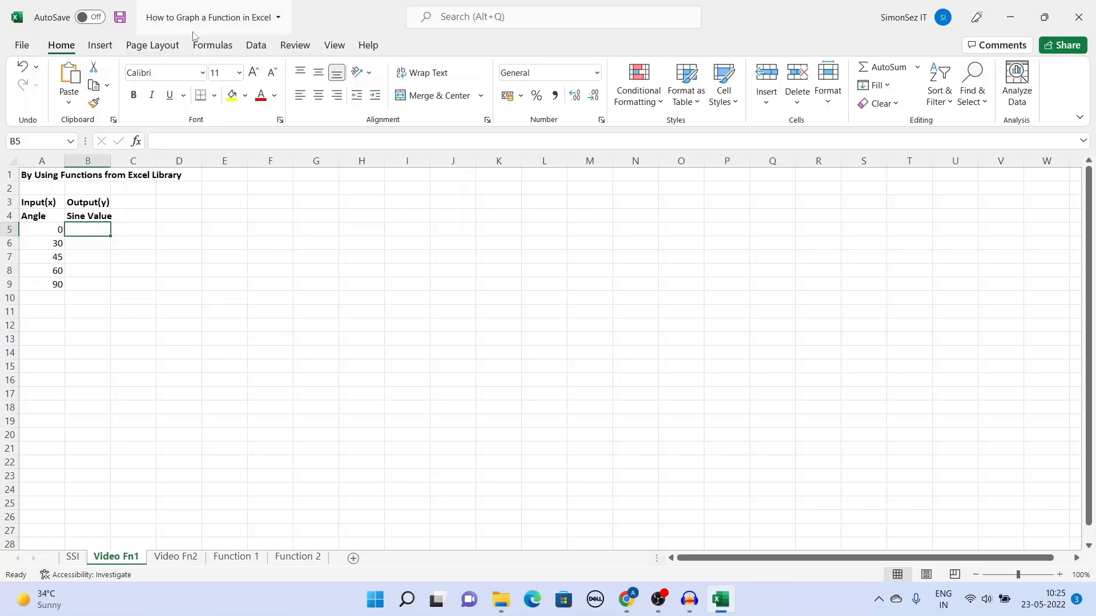
pyautogui.click(213, 45)
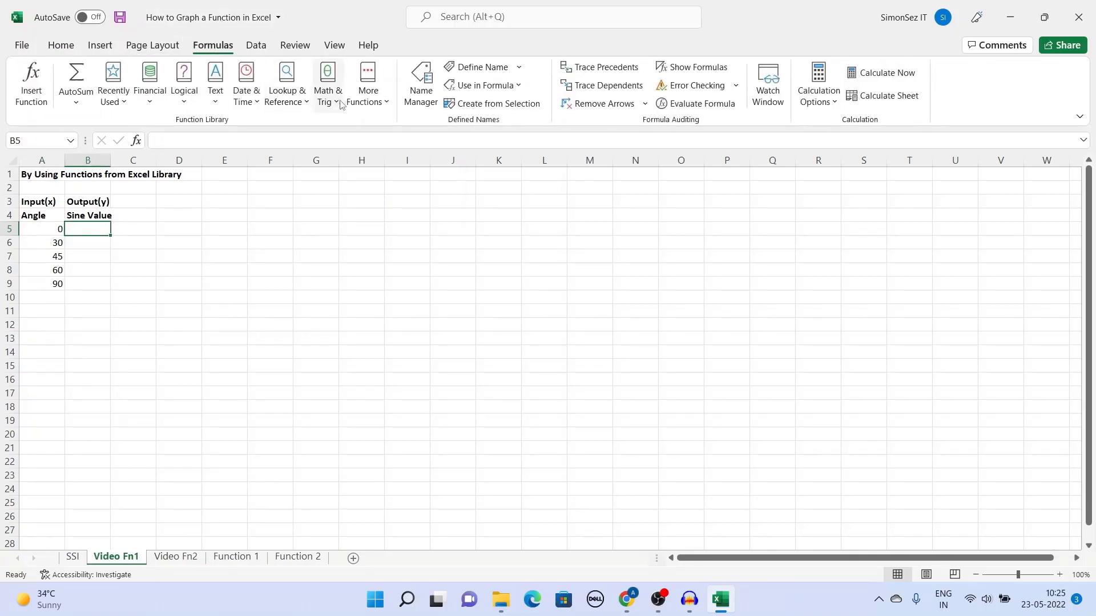
pyautogui.click(328, 89)
pyautogui.scroll(-12, 350, 230)
pyautogui.scroll(-4, 351, 230)
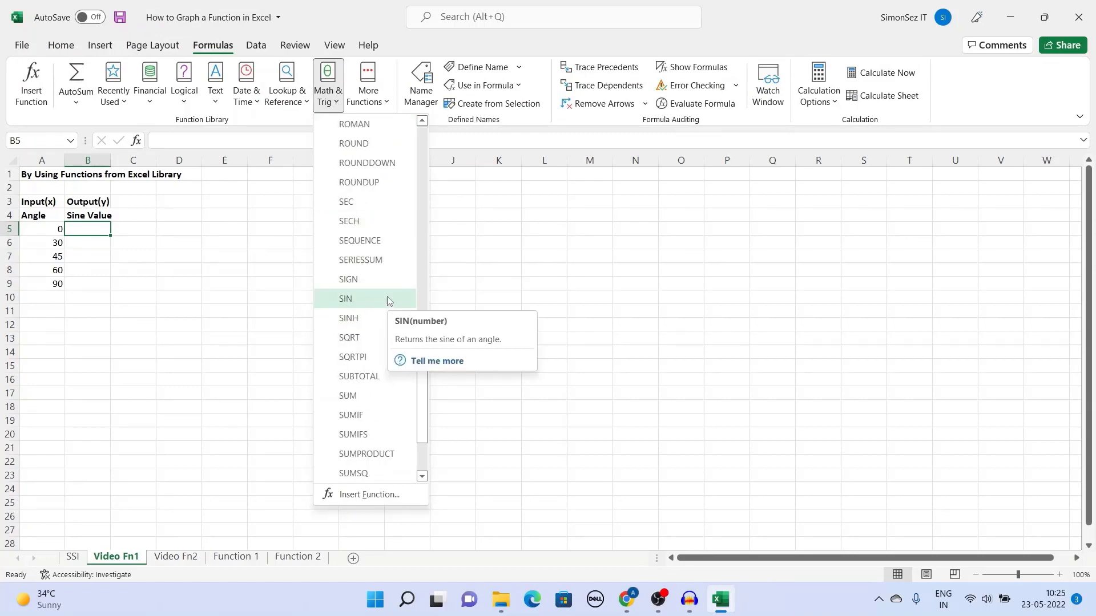
pyautogui.click(389, 301)
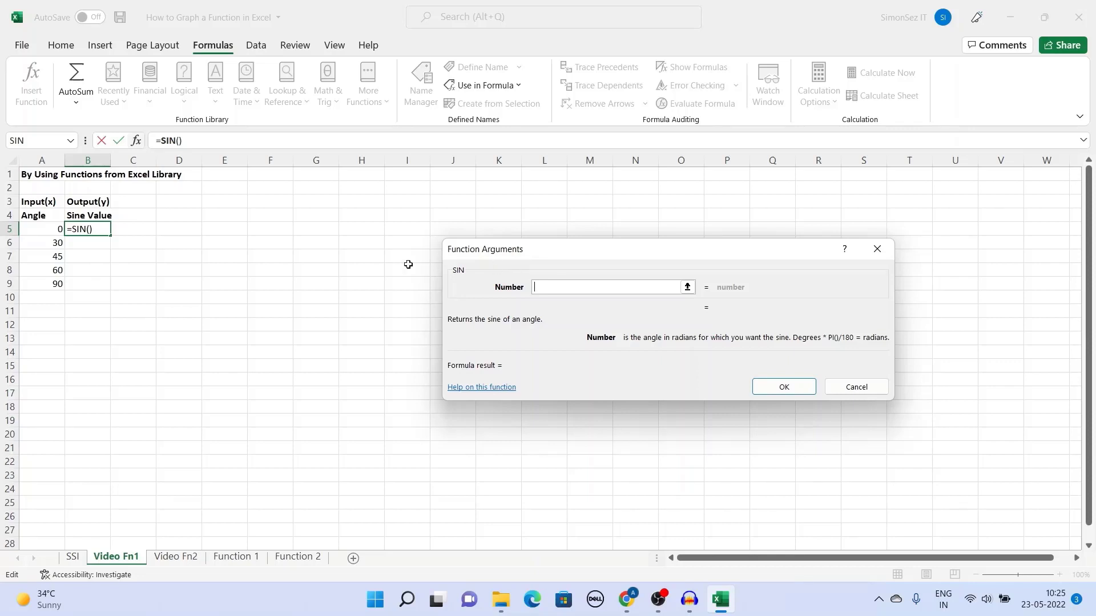
pyautogui.click(39, 229)
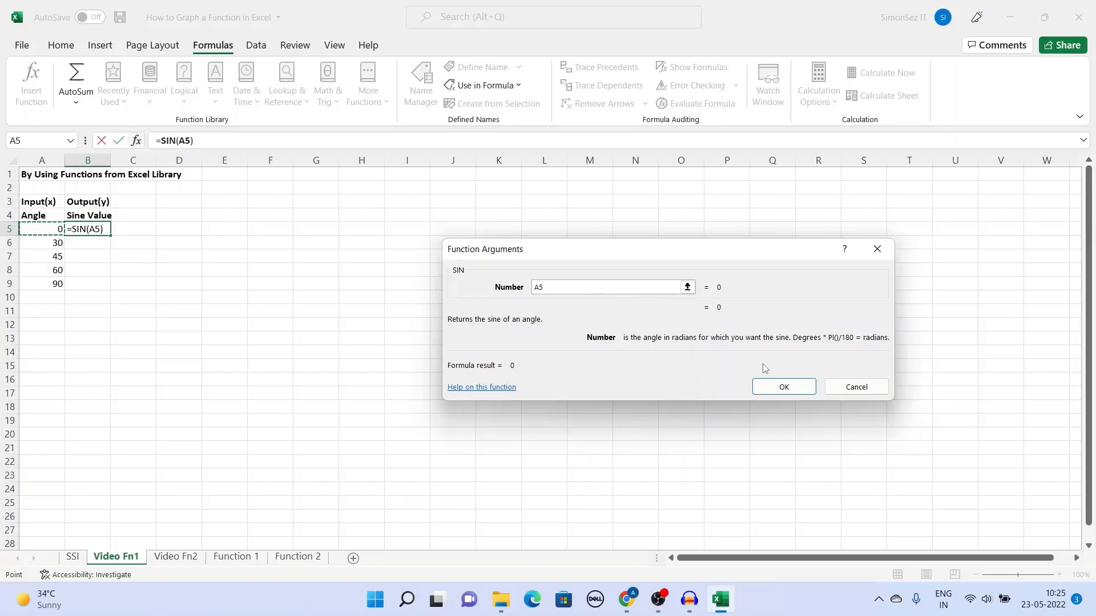
pyautogui.click(777, 386)
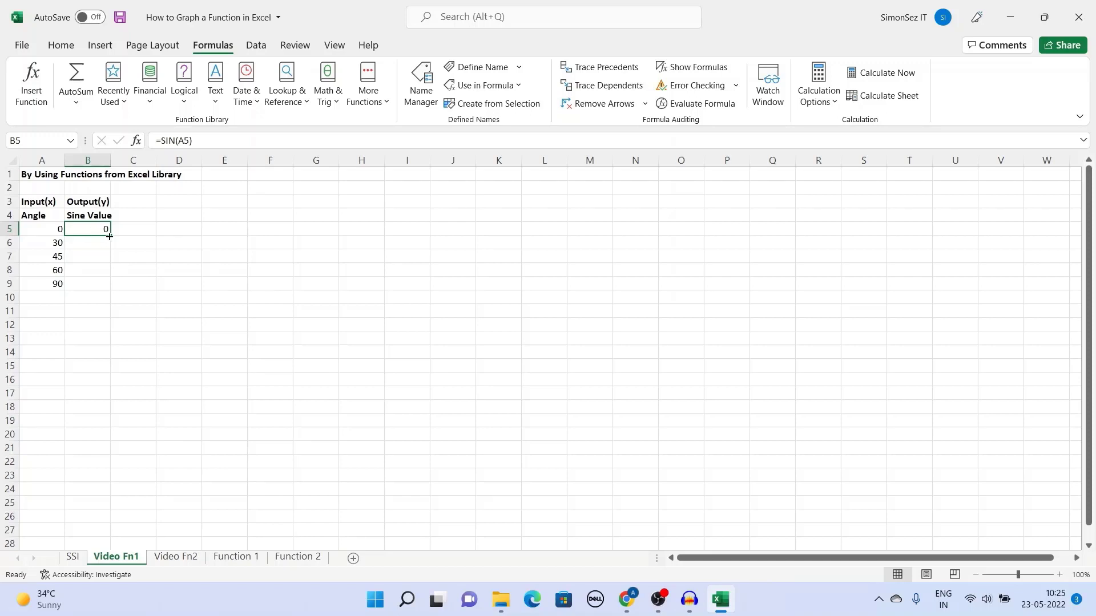
pyautogui.moveTo(109, 237); pyautogui.dragTo(104, 293)
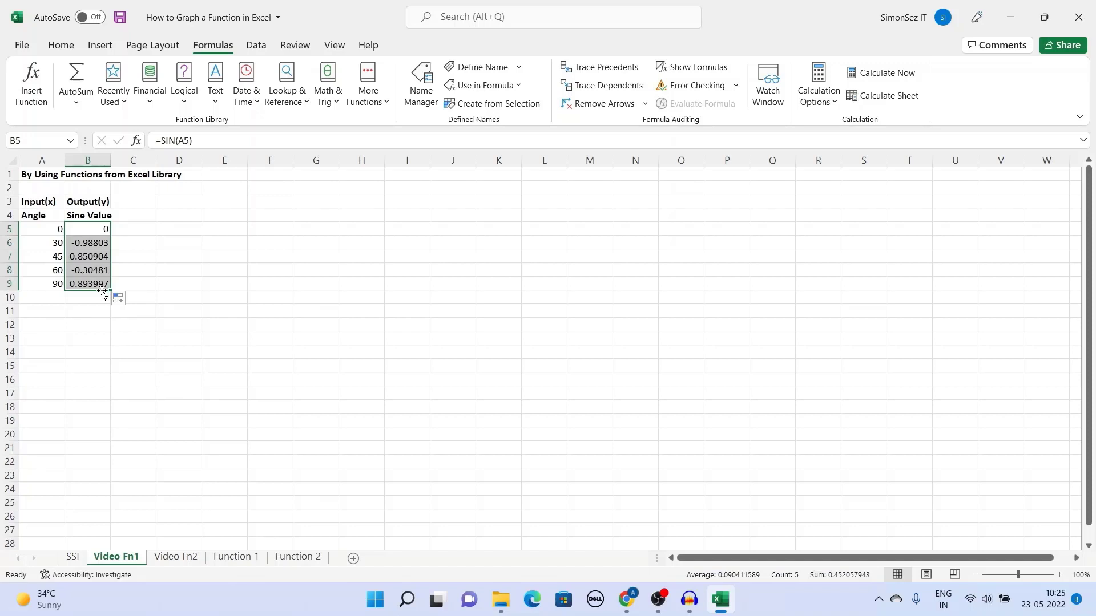
# - On the Video Fn2 sheet, enter =4*(A5)^2+2*(A5)+5 in B5 and fill the formula down to B8
pyautogui.hotkey('ctrl', 'pagedown')
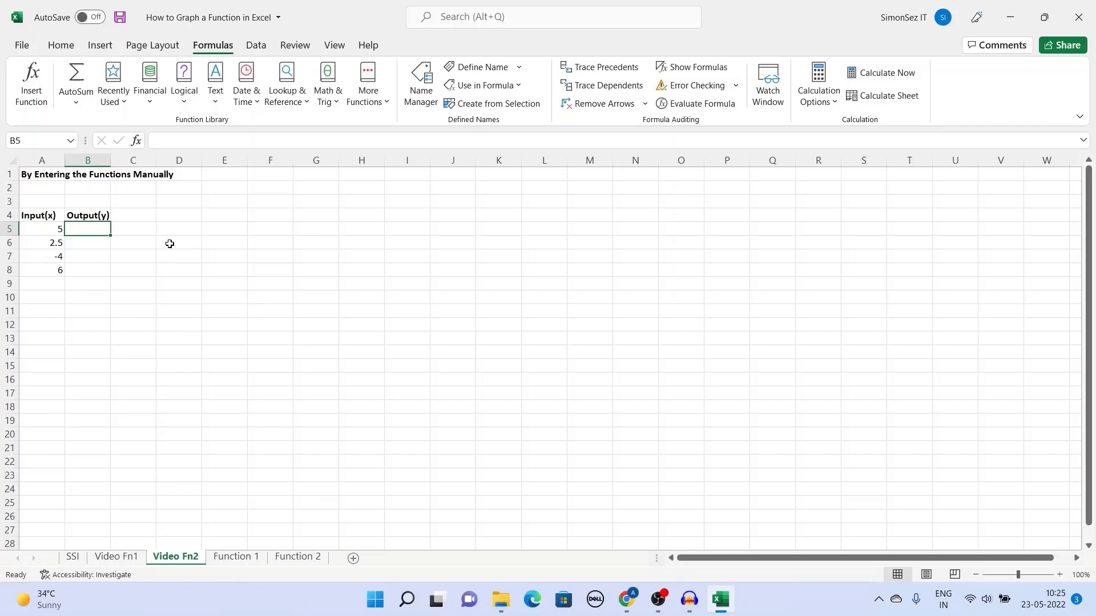
pyautogui.doubleClick(83, 230)
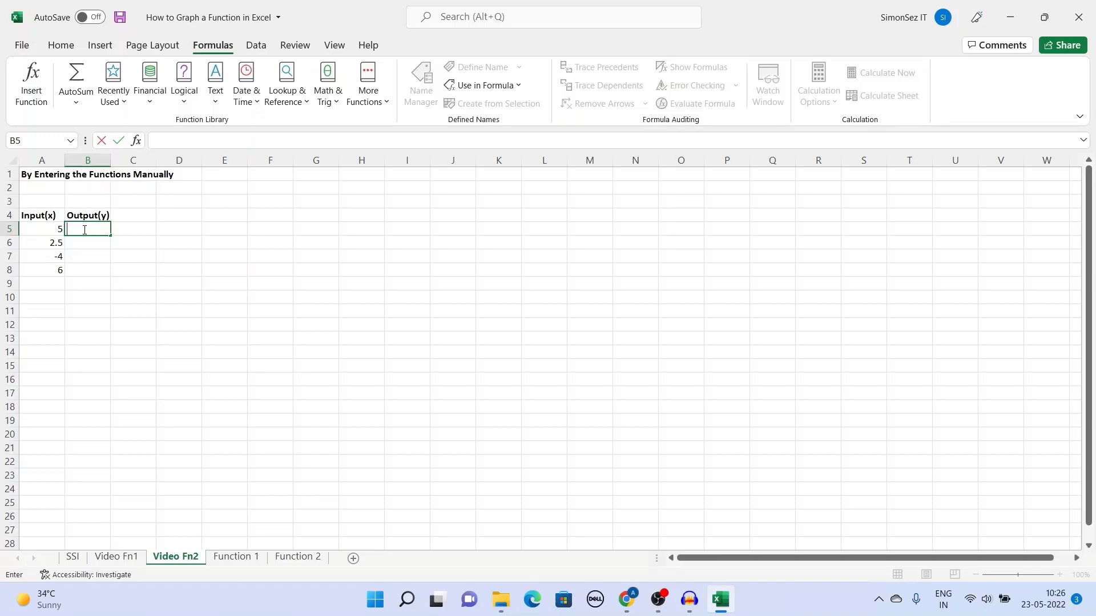
pyautogui.hotkey('ctrl', 'v')
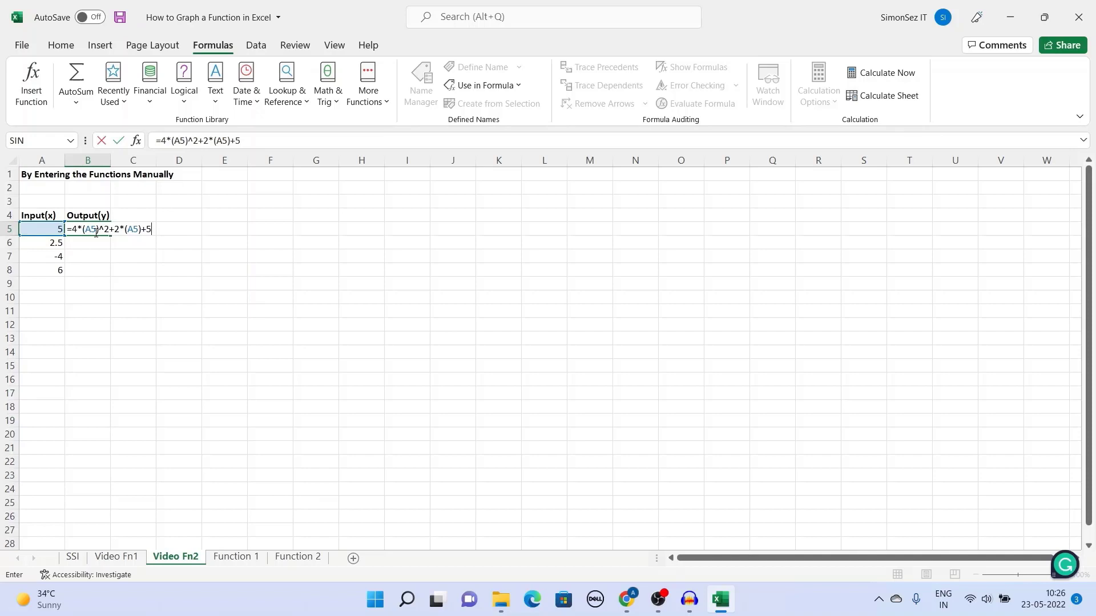
pyautogui.press('Return')
pyautogui.click(95, 232)
pyautogui.moveTo(111, 236); pyautogui.dragTo(111, 273)
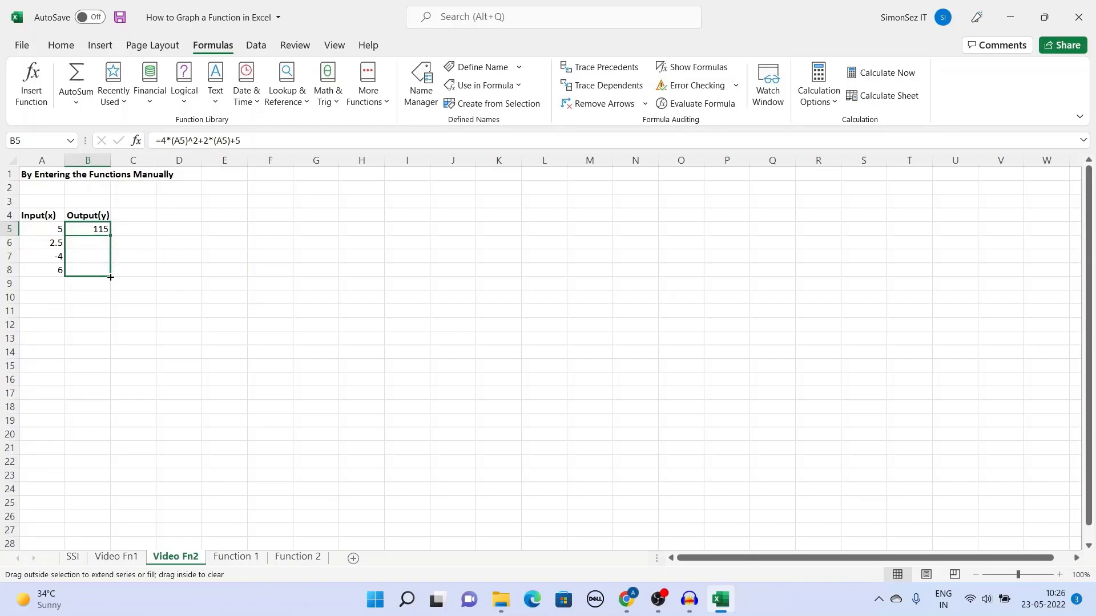
pyautogui.moveTo(111, 276); pyautogui.dragTo(110, 277)
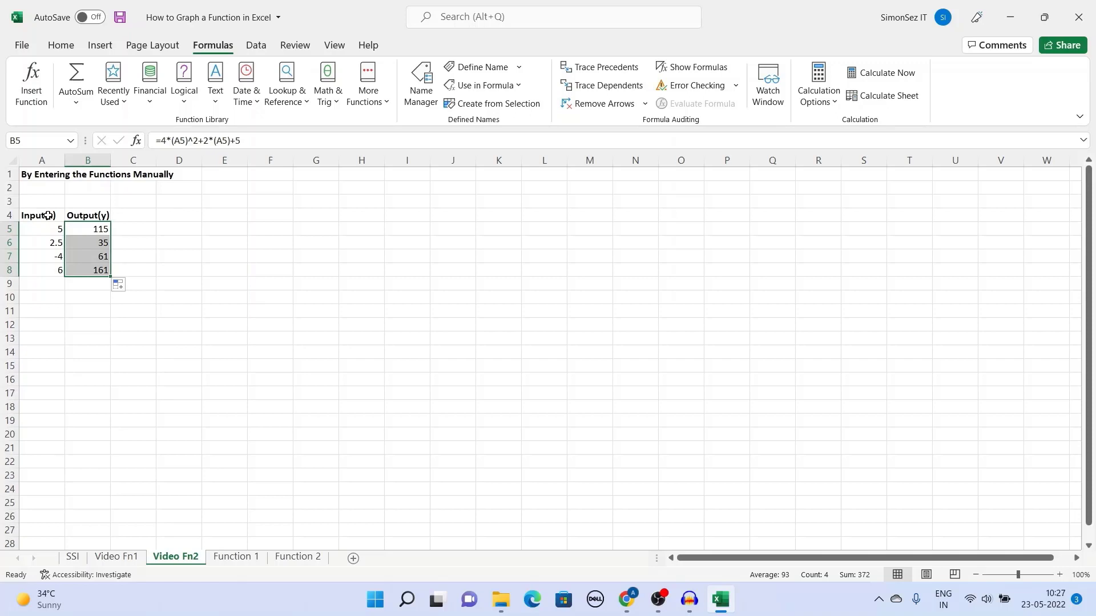
# - Plot the input and output values in A4:B8 as a scatter chart with smooth lines and markers
pyautogui.moveTo(45, 214); pyautogui.dragTo(88, 276)
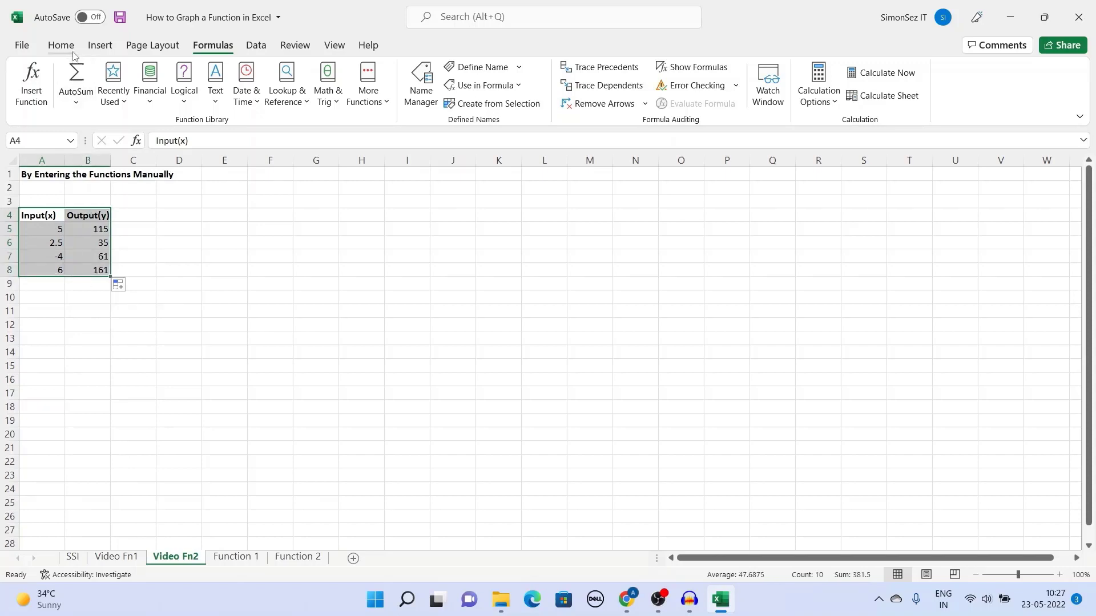
pyautogui.click(100, 45)
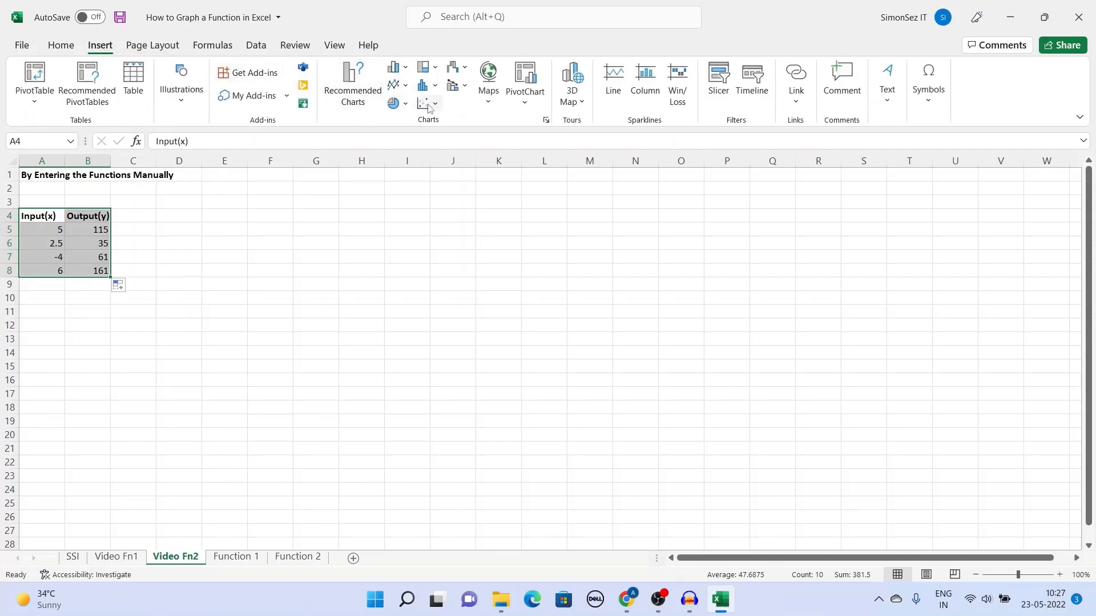
pyautogui.click(436, 105)
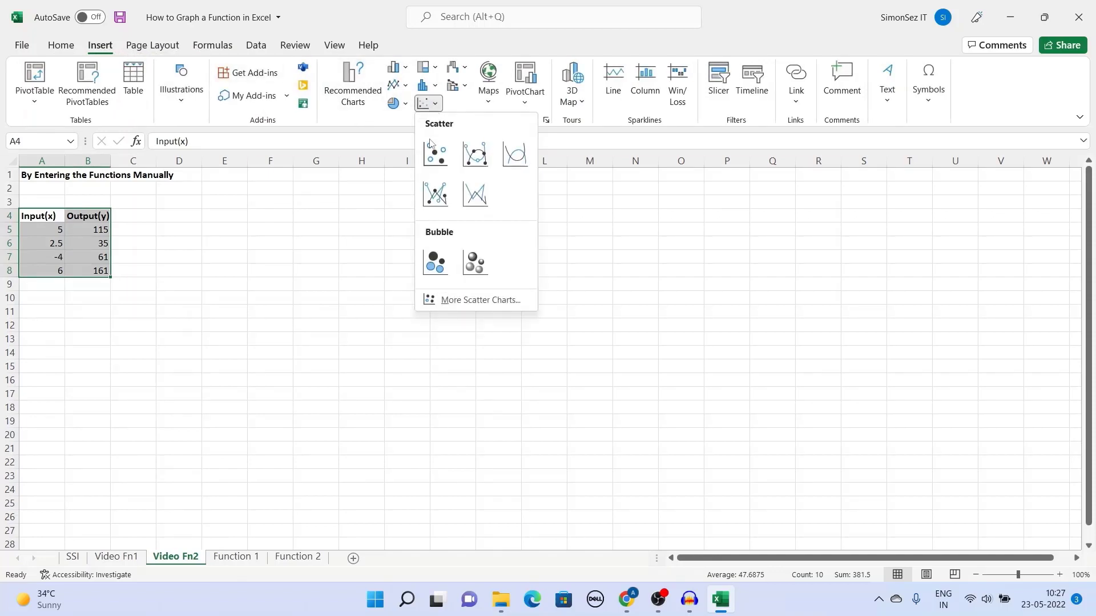
pyautogui.click(471, 160)
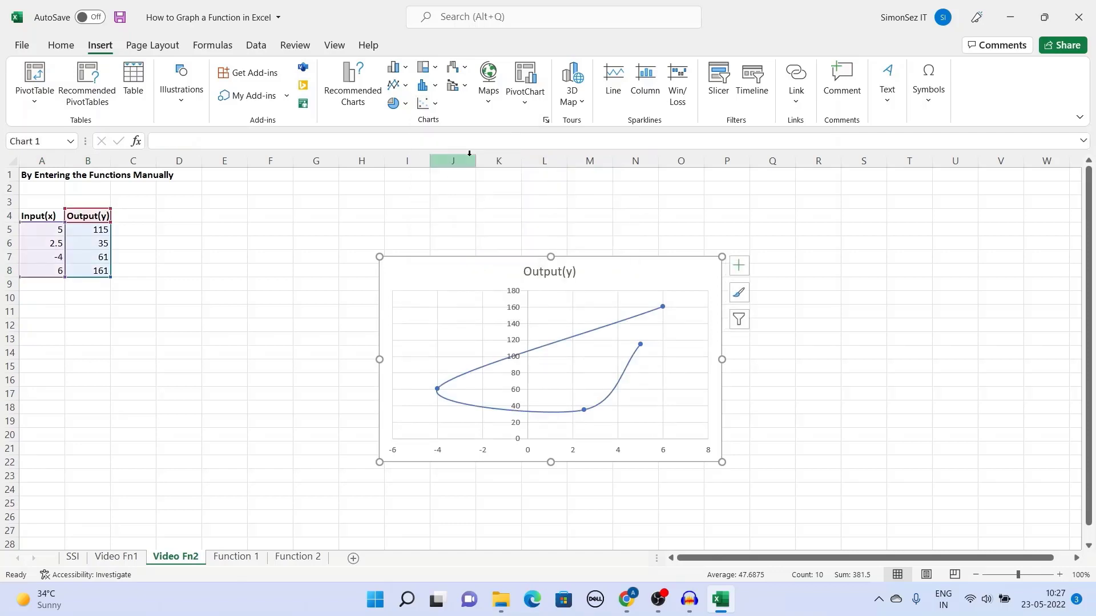